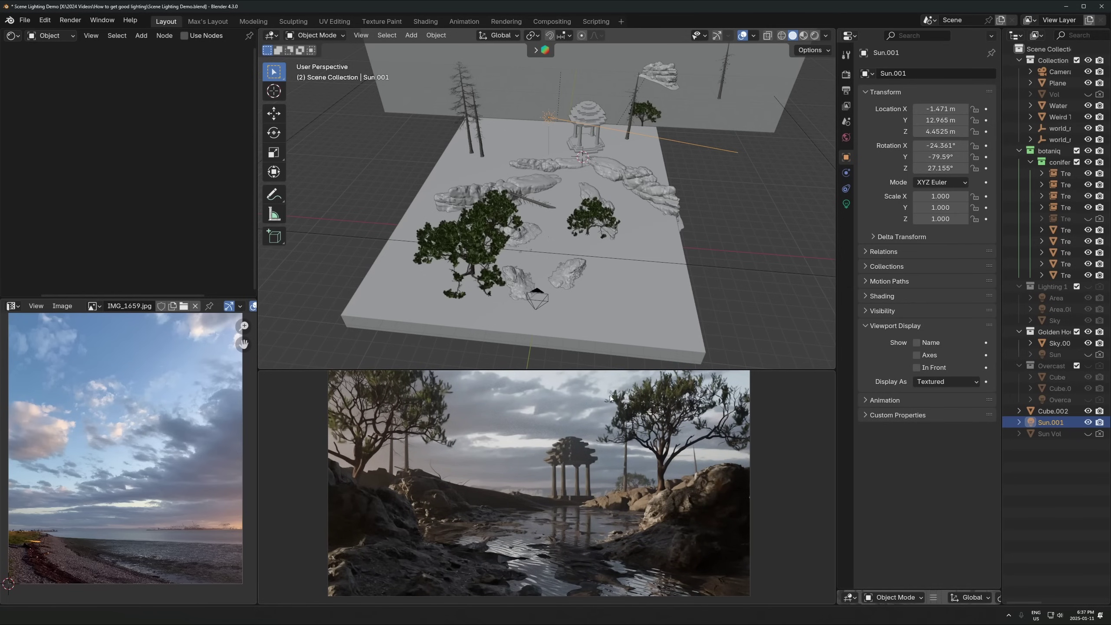
- Rotate the Sun.001 light about the global Z axis by about -148 degrees
key(r)
key(z)
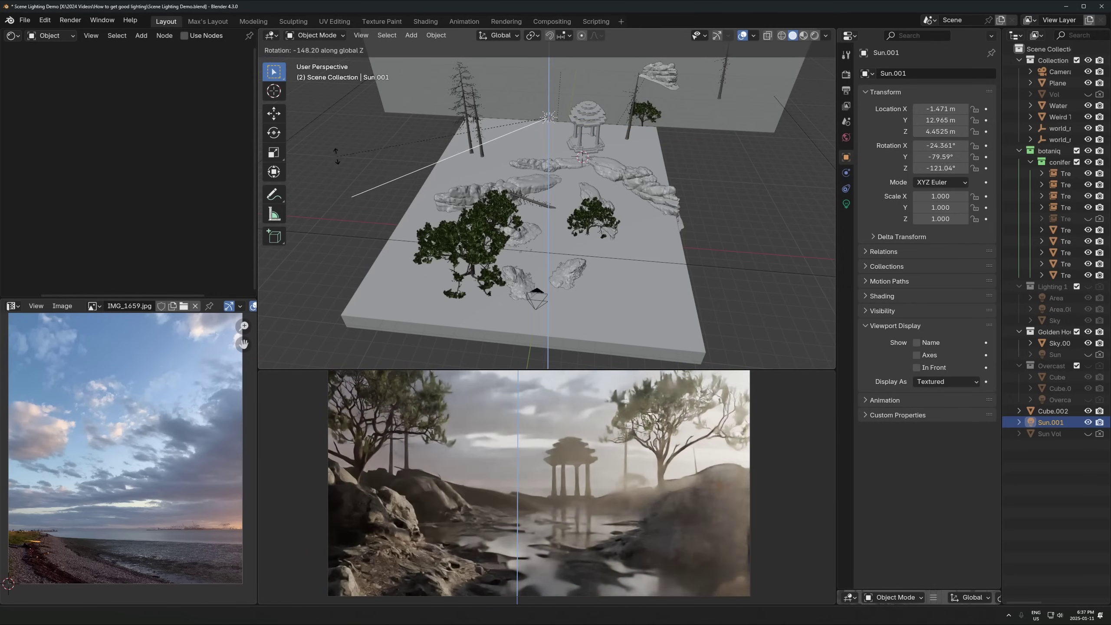
click(354, 181)
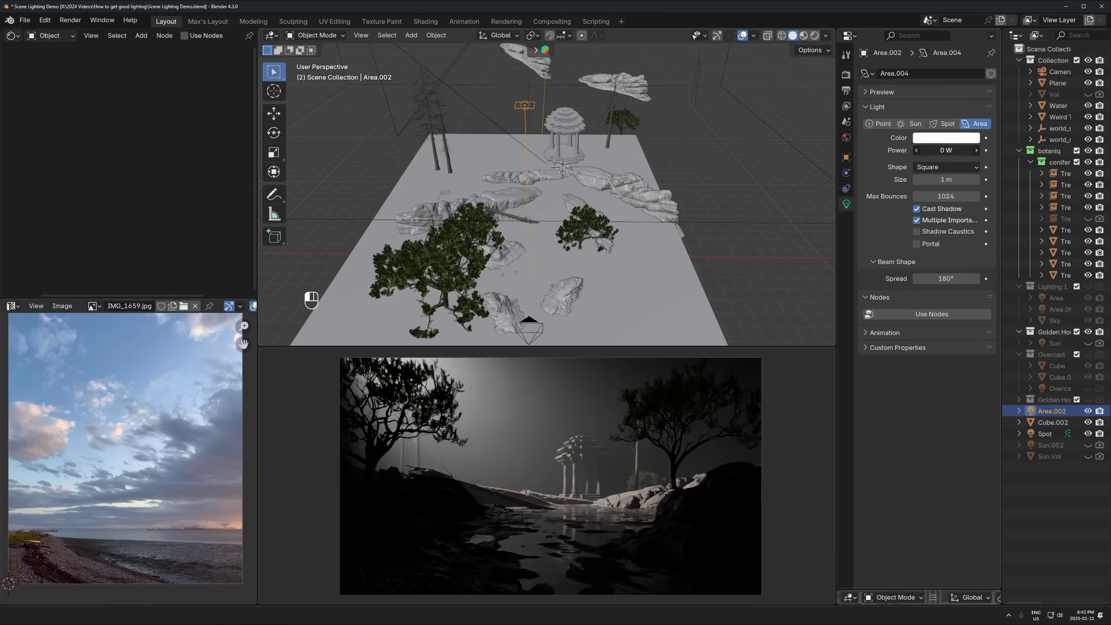
- Raise the power of the Area.002 light above the scene
drag(946, 150, 973, 150)
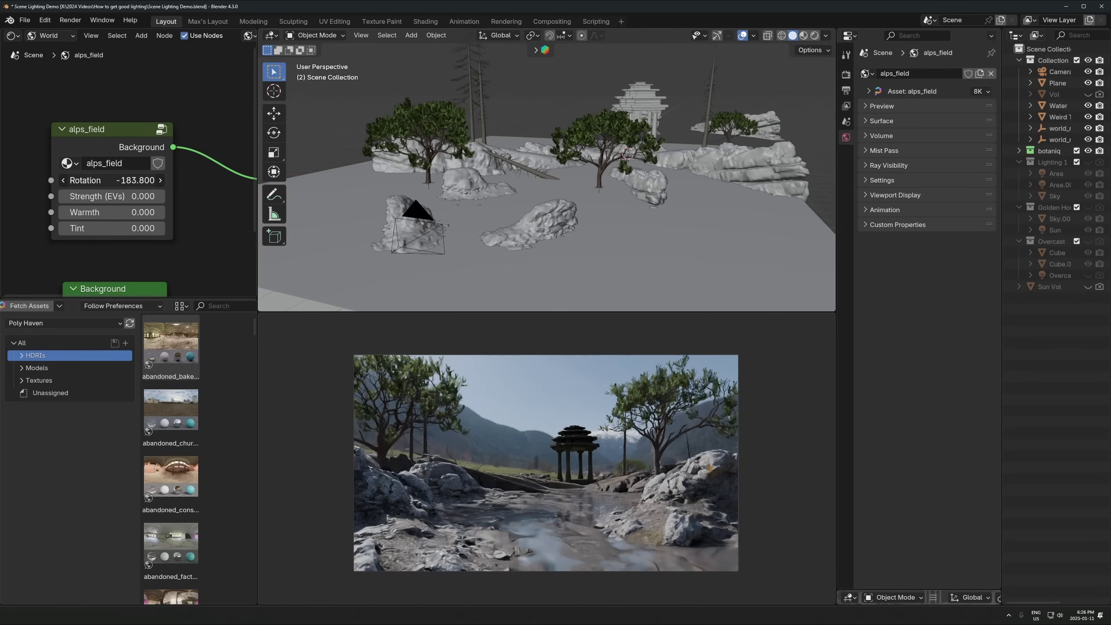
- Set the rotation of the alps_field environment to -190
drag(127, 180, 117, 180)
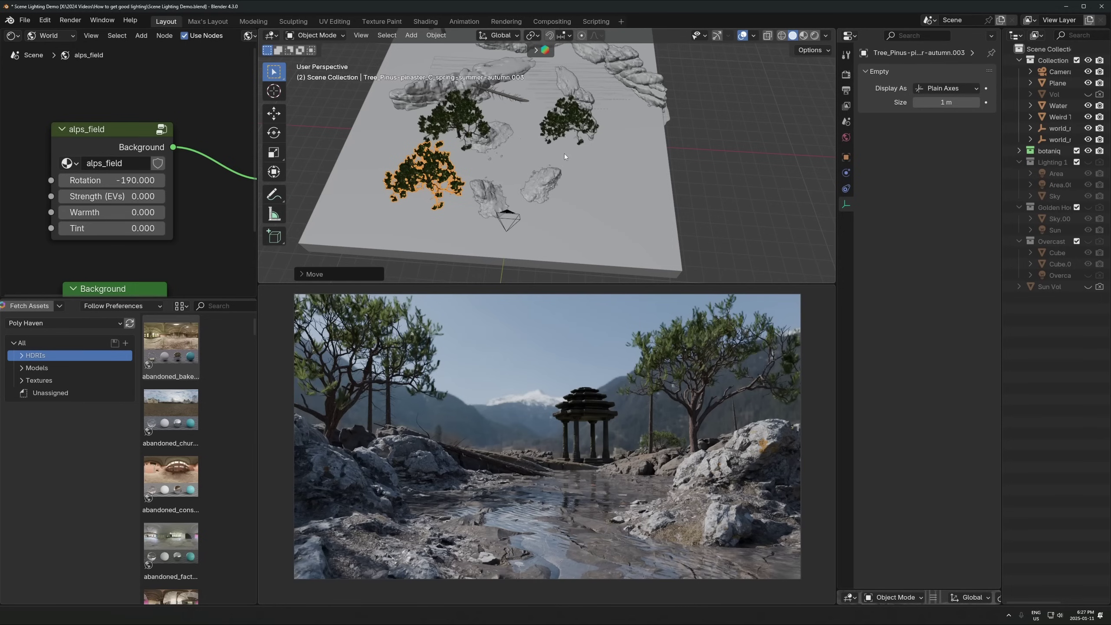
- Scale the pine tree nearest the camera up by about 1.26 and move it along the X axis
key(r)
click(565, 156)
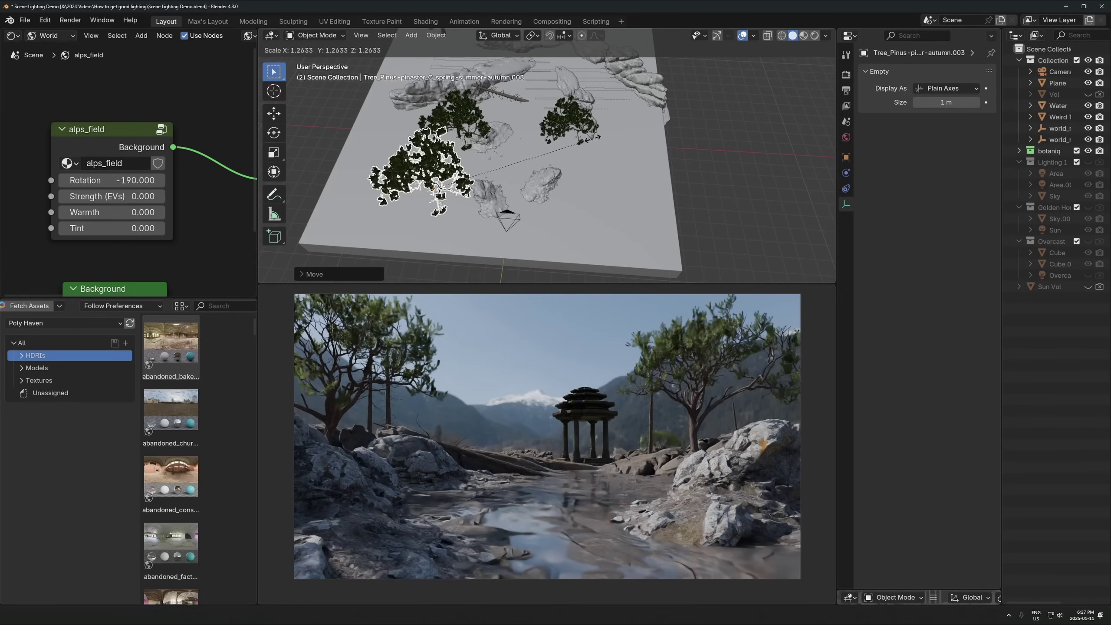
middle_drag(565, 157, 459, 132)
key(g)
key(x)
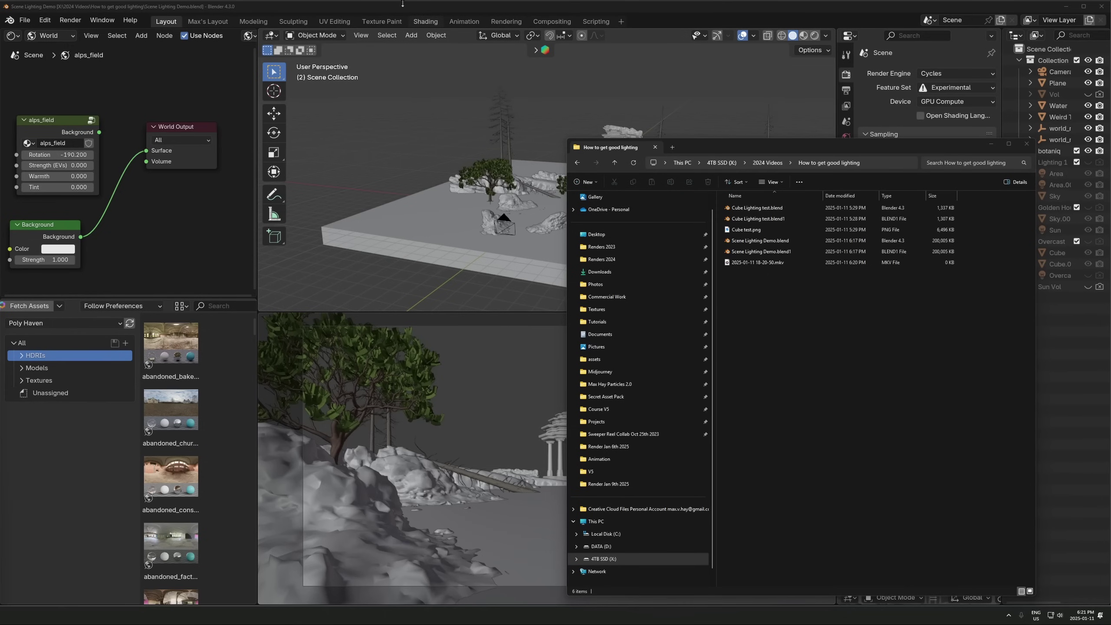
- Return to the Blender scene and switch the camera viewport to rendered shading
click(505, 127)
middle_drag(558, 226, 593, 246)
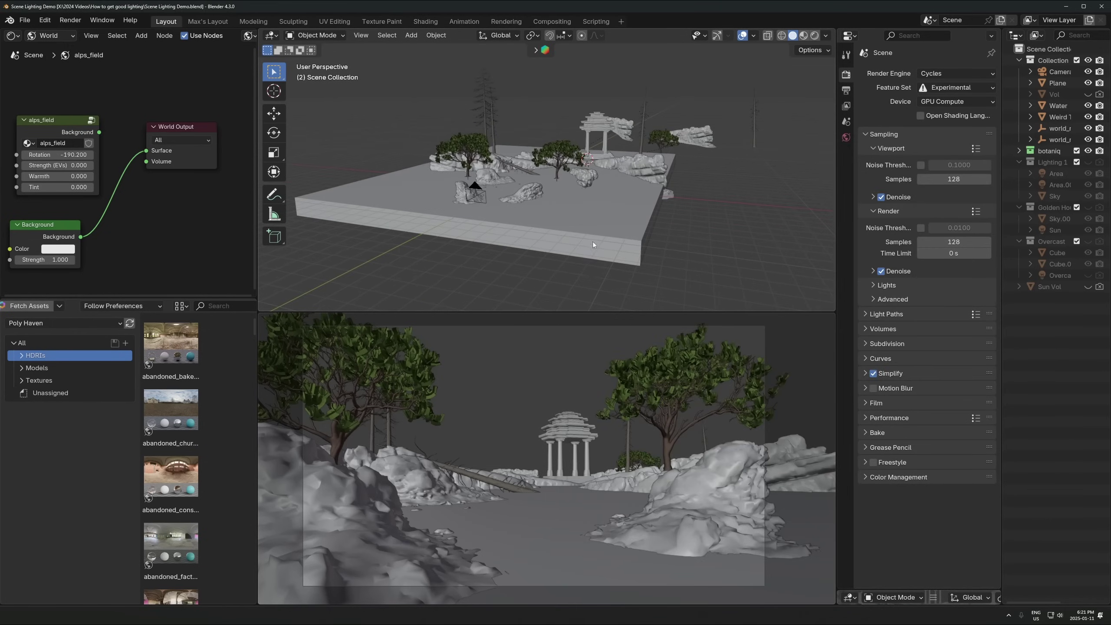
key(z)
click(536, 416)
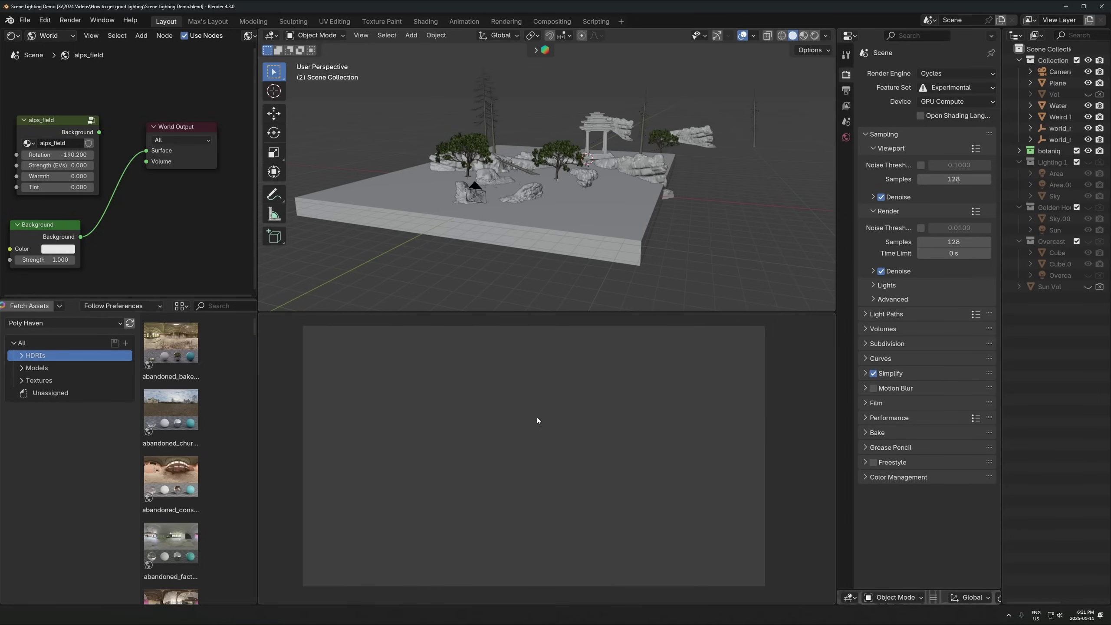
- Examine the rendered scene from outside under the plain Background node's light, and return to the camera view
middle_drag(580, 410, 574, 463)
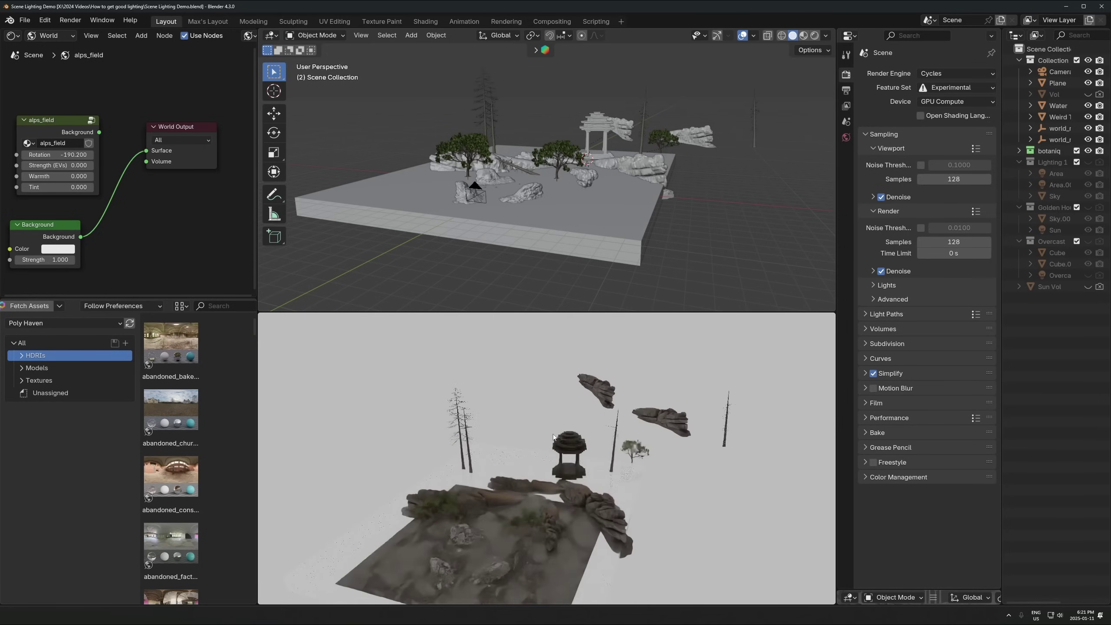
scroll(104, 249, up, 2)
click(96, 242)
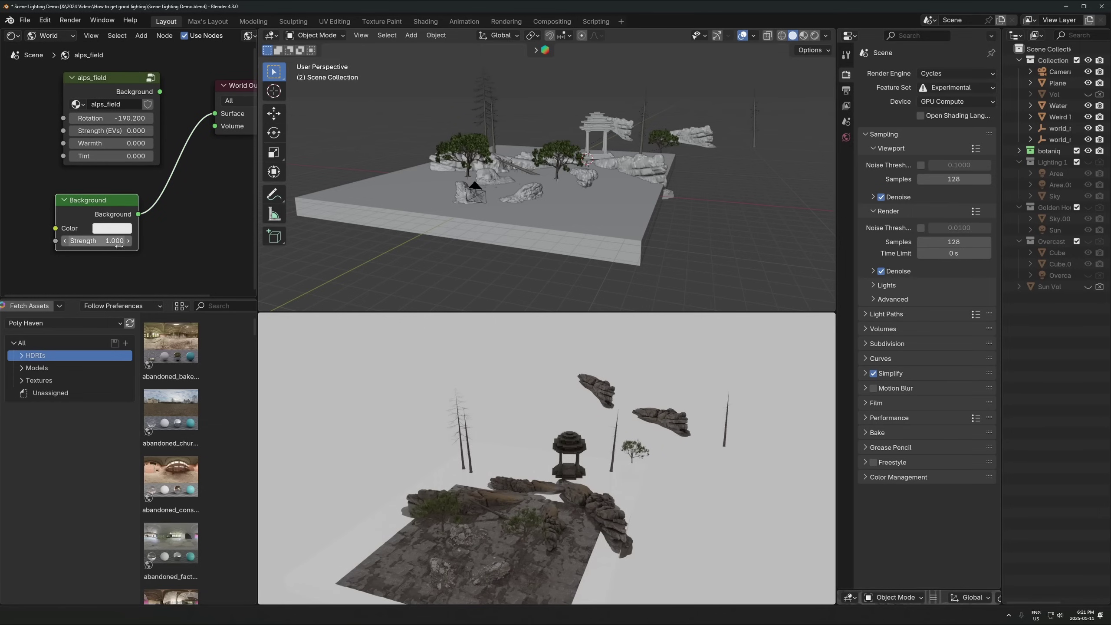
scroll(687, 462, down, 4)
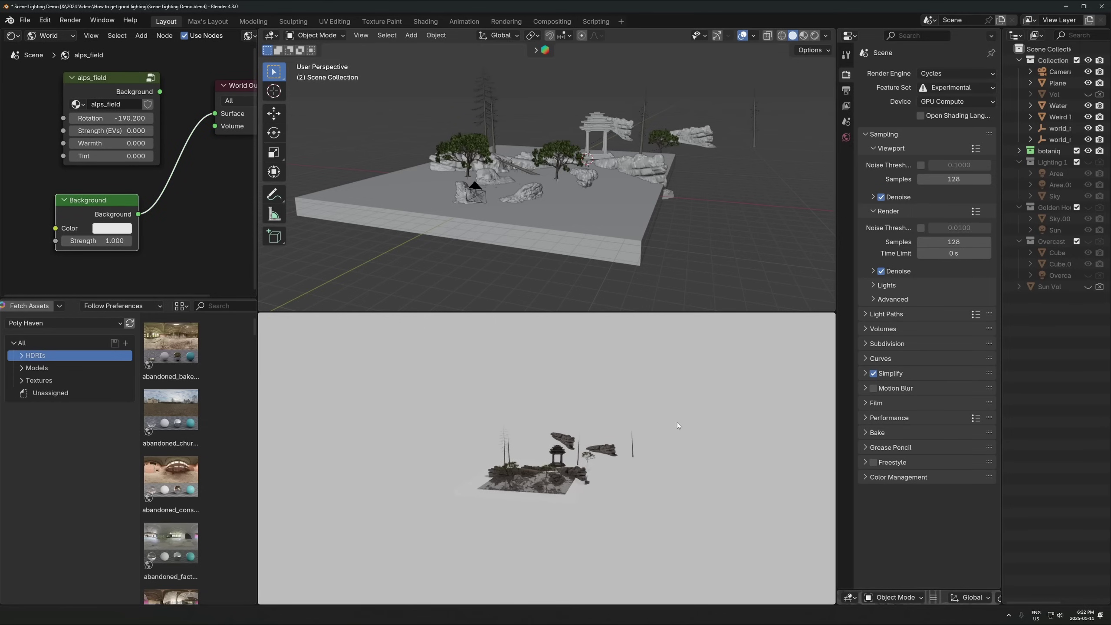
key(KP_0)
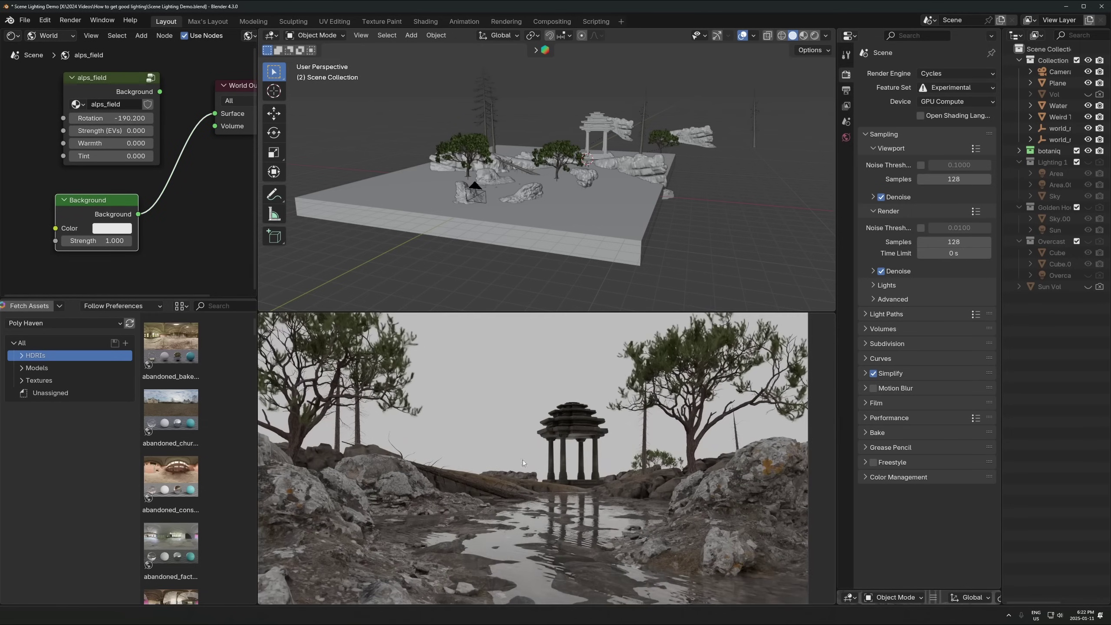
- Inspect the scene's rocks, pine trees and temple by selecting each and framing the temple, then check the camera view
scroll(521, 250, up, 4)
click(486, 158)
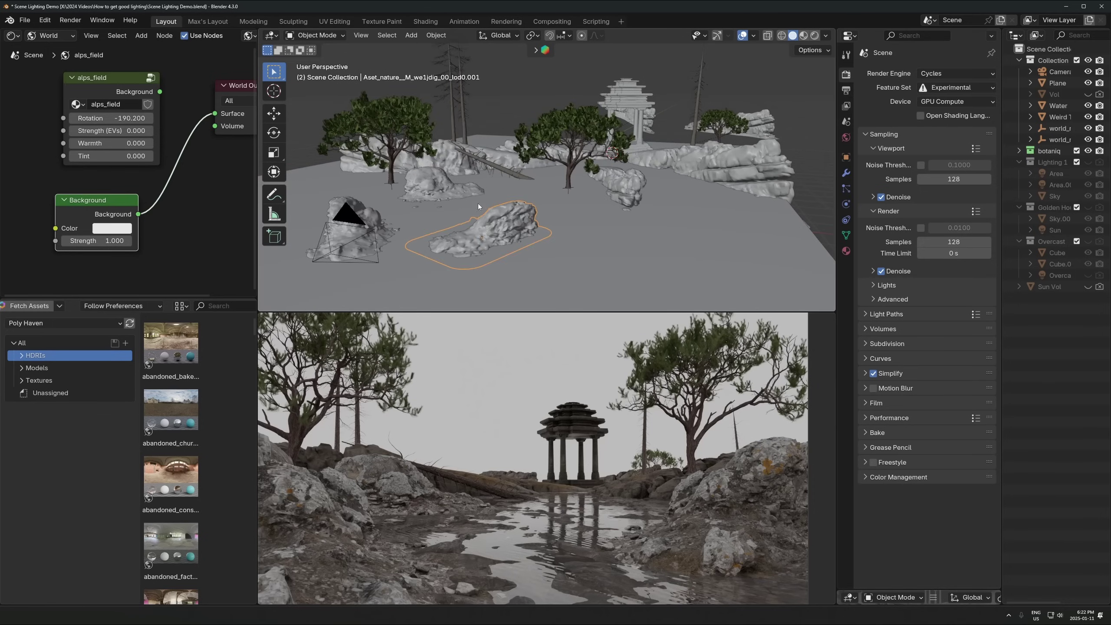
click(682, 153)
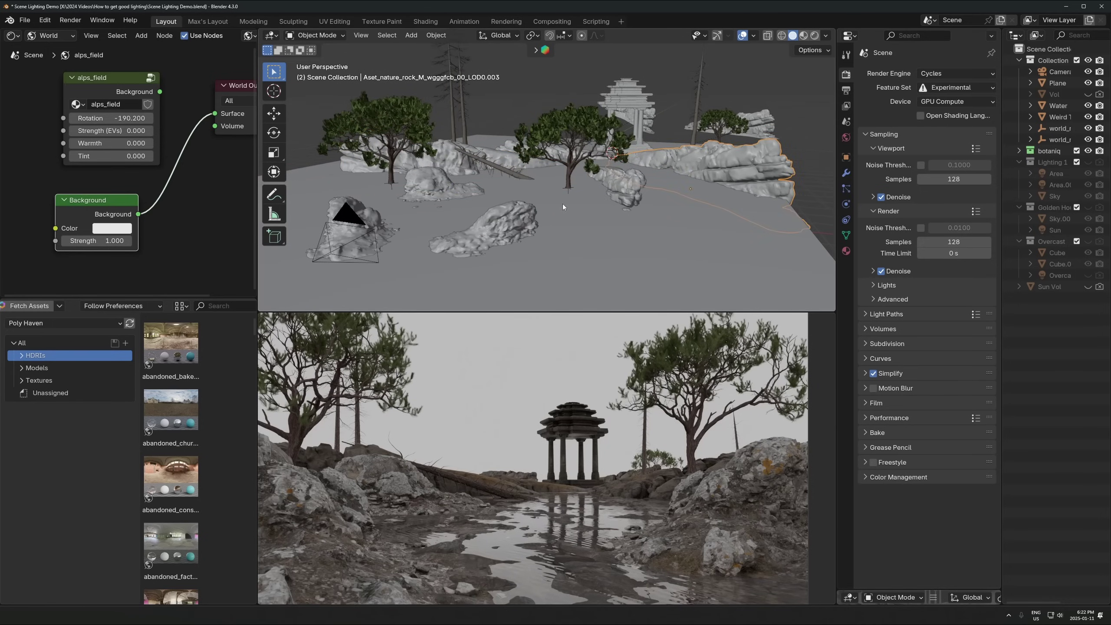
click(586, 158)
click(595, 143)
click(399, 123)
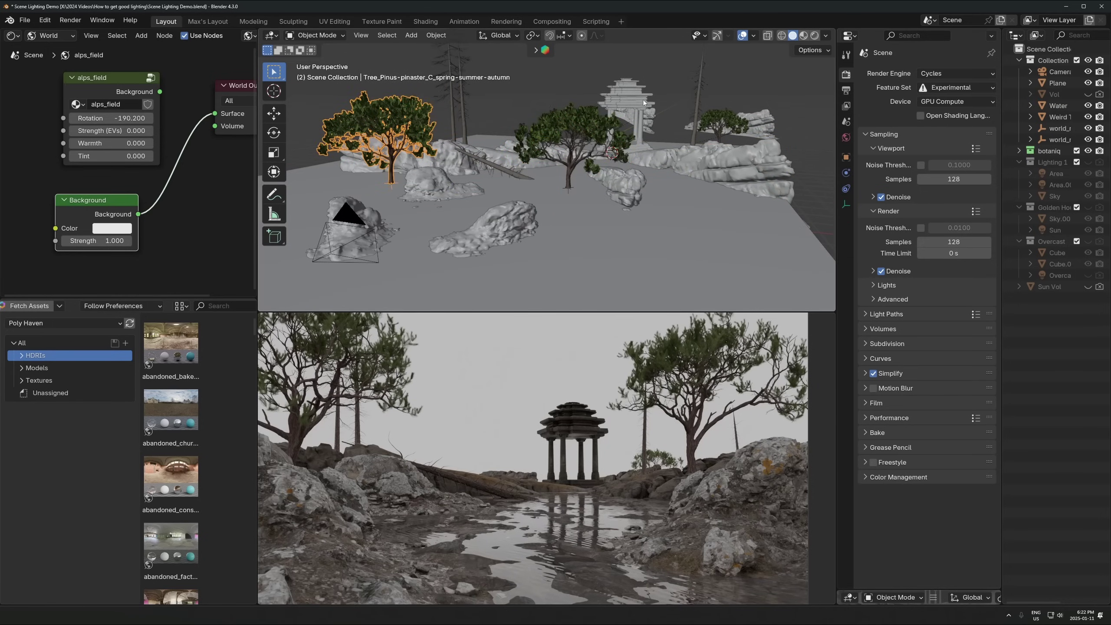
click(624, 112)
key(KP_Decimal)
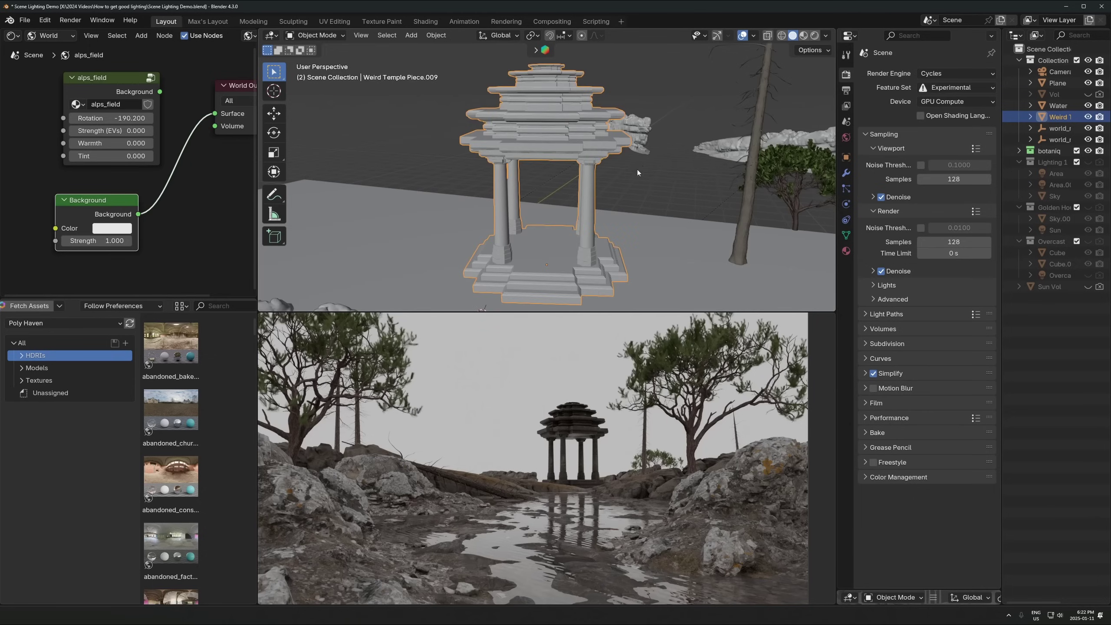
scroll(522, 238, down, 7)
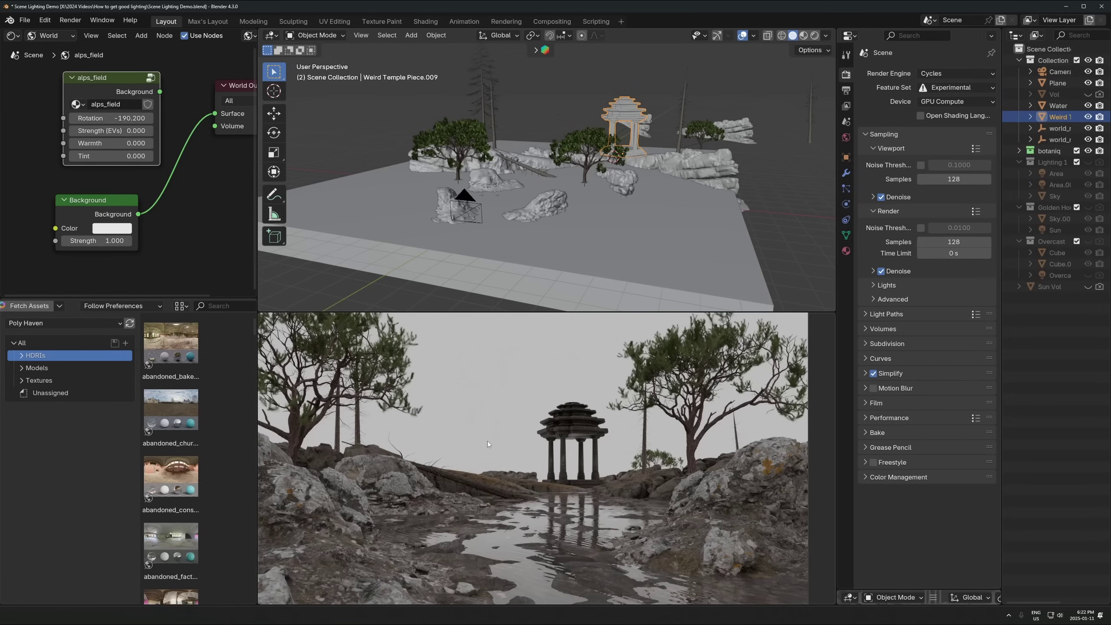
scroll(613, 284, down, 1)
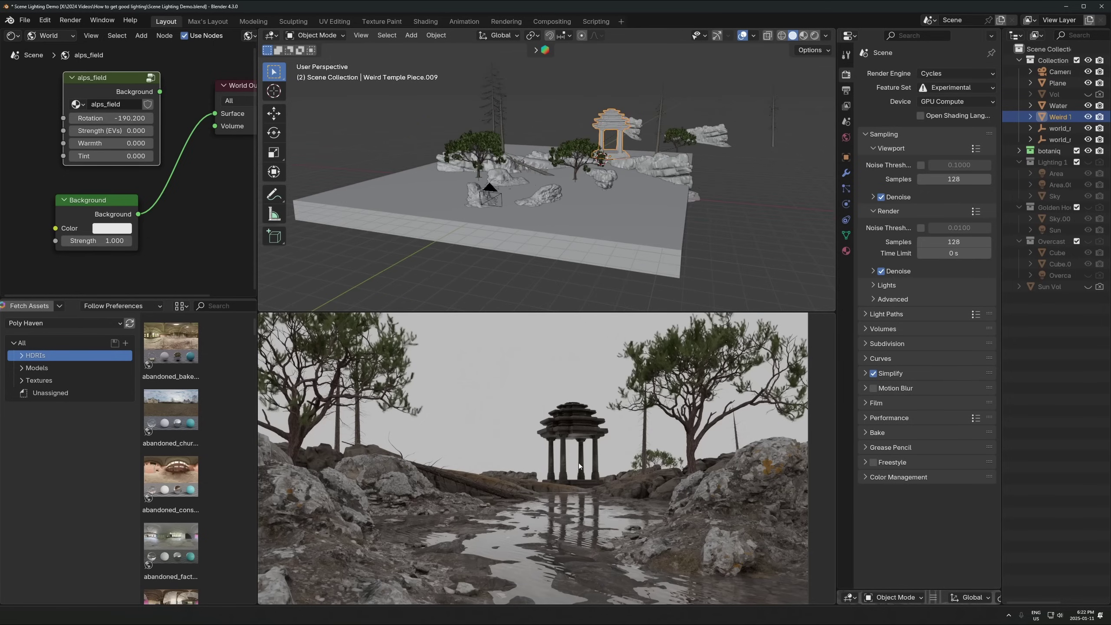
middle_drag(578, 464, 525, 437)
key(KP_0)
- Reposition the alps_field node slightly and unlink the Background node from the World Output's Surface input
drag(100, 82, 86, 78)
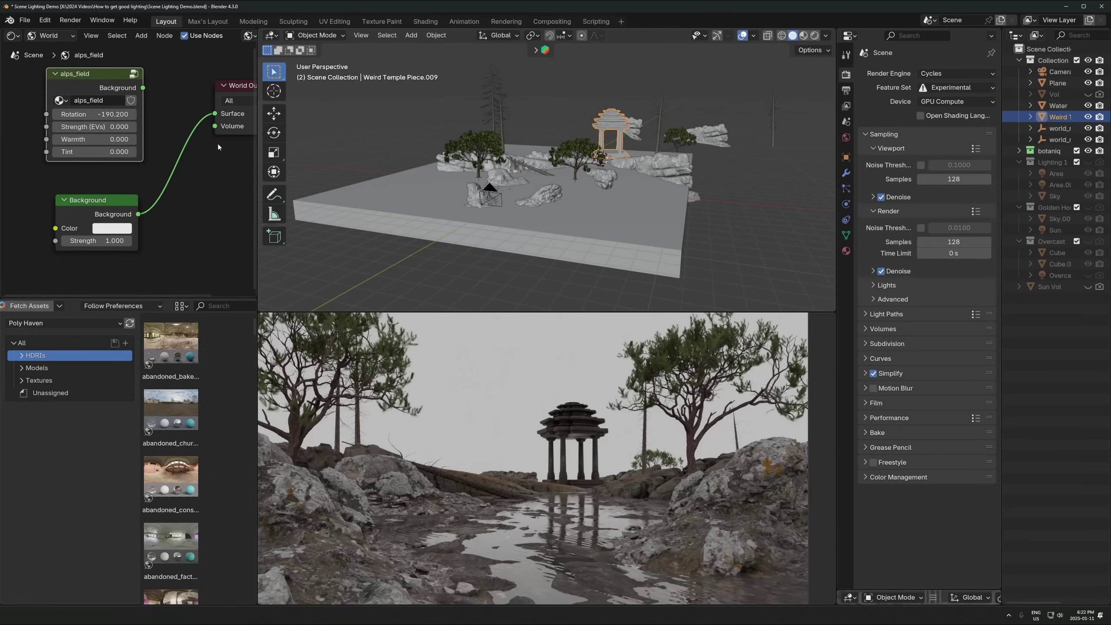
drag(215, 114, 169, 213)
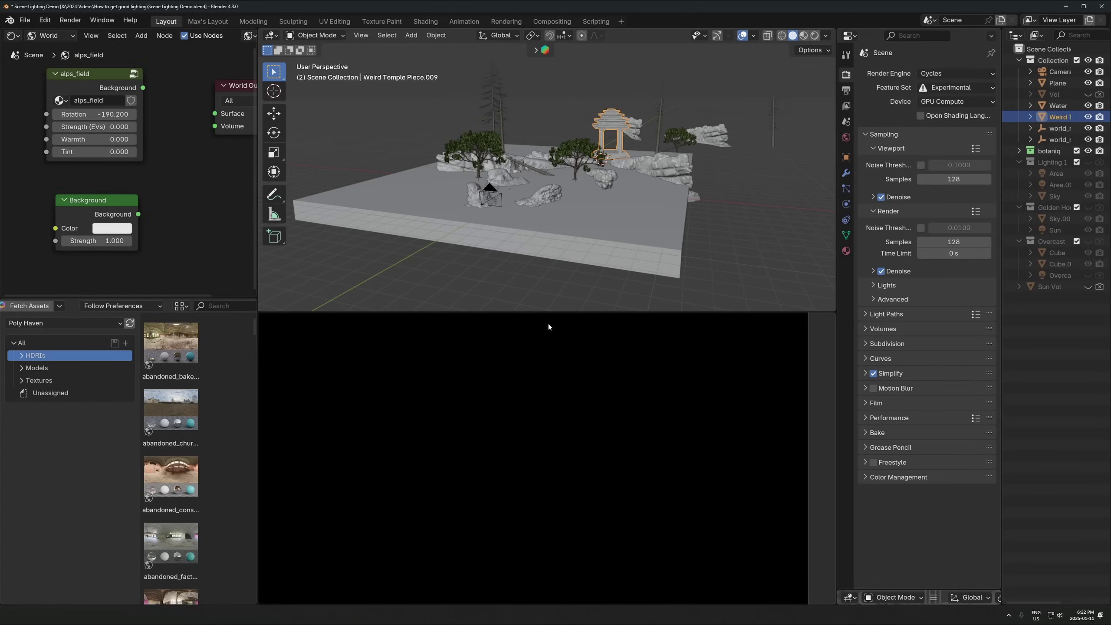
- Add a point light and place it above the water between the trees and the temple
scroll(552, 178, up, 3)
key(shift+a)
mouse_move(525, 312)
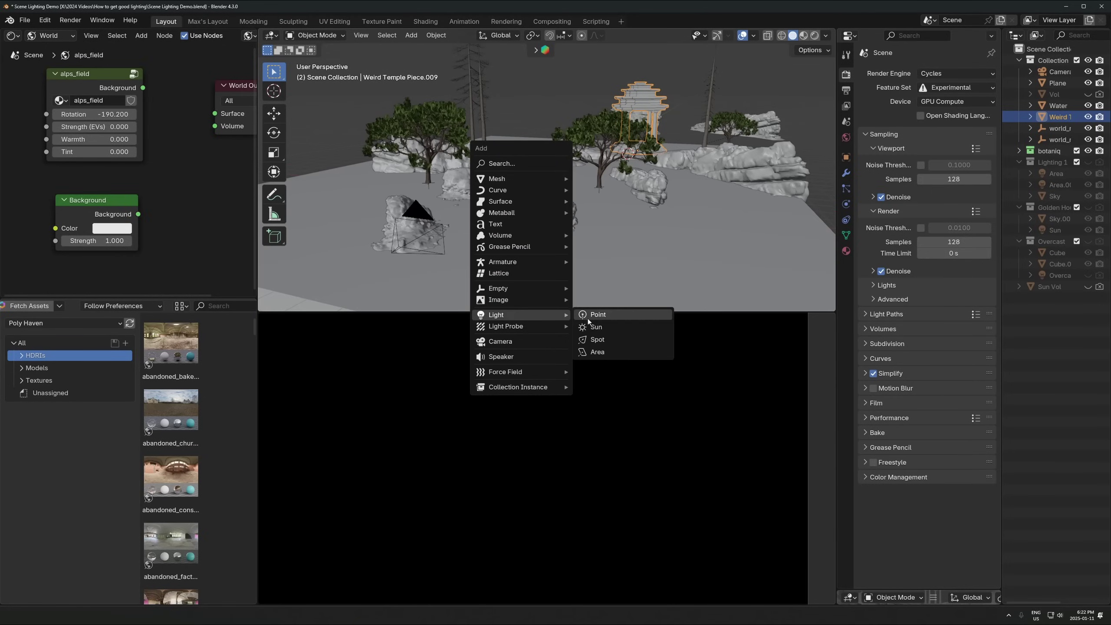
click(596, 315)
key(g)
click(570, 266)
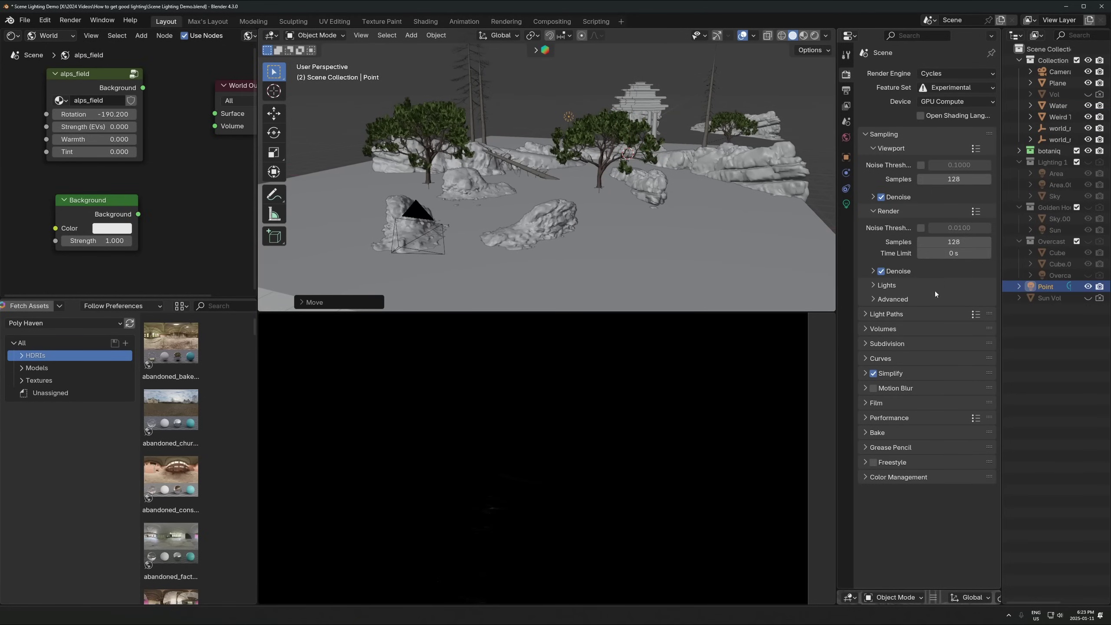
- Set the point light's power to 60.5 W and shift it horizontally without changing its height
click(846, 204)
drag(960, 151, 980, 151)
key(g)
key(z)
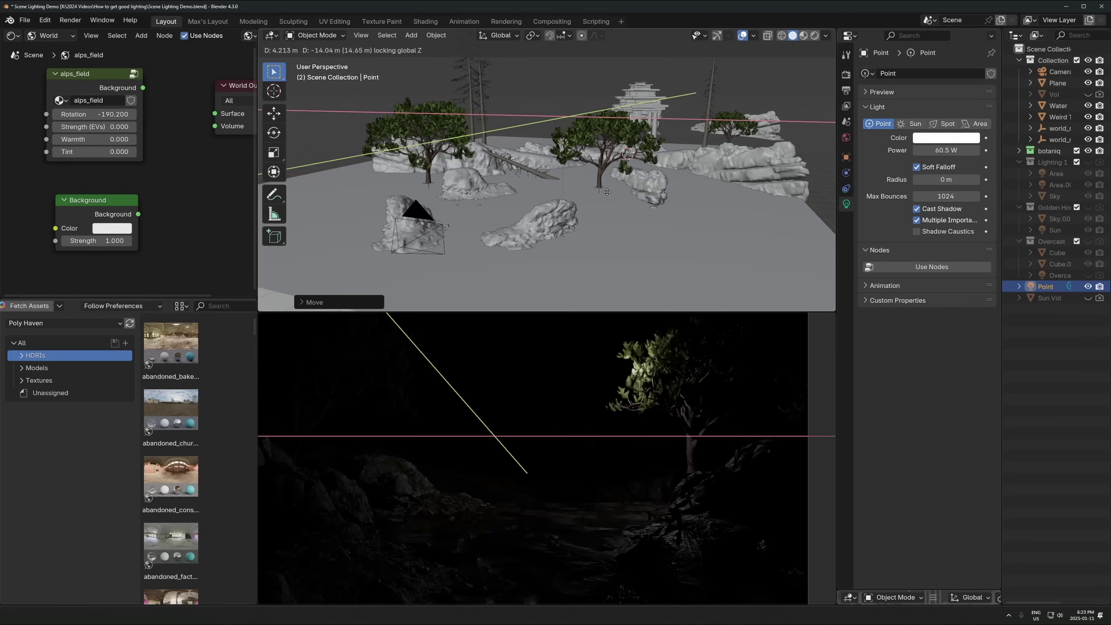
click(600, 169)
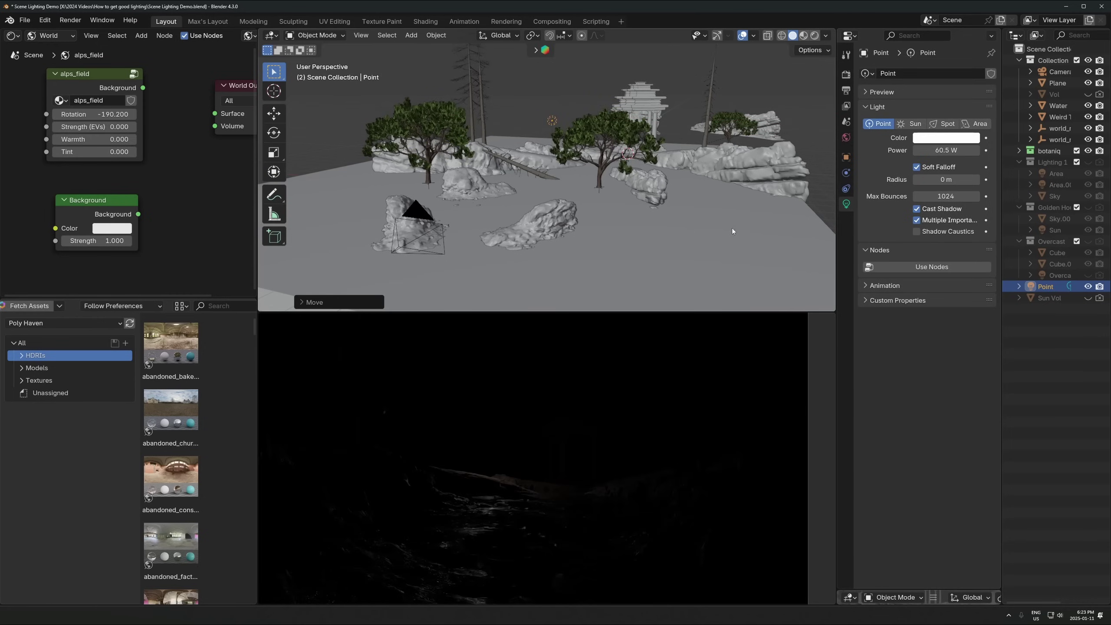
- Hide the point light in the viewport and delete it from the scene
click(1089, 286)
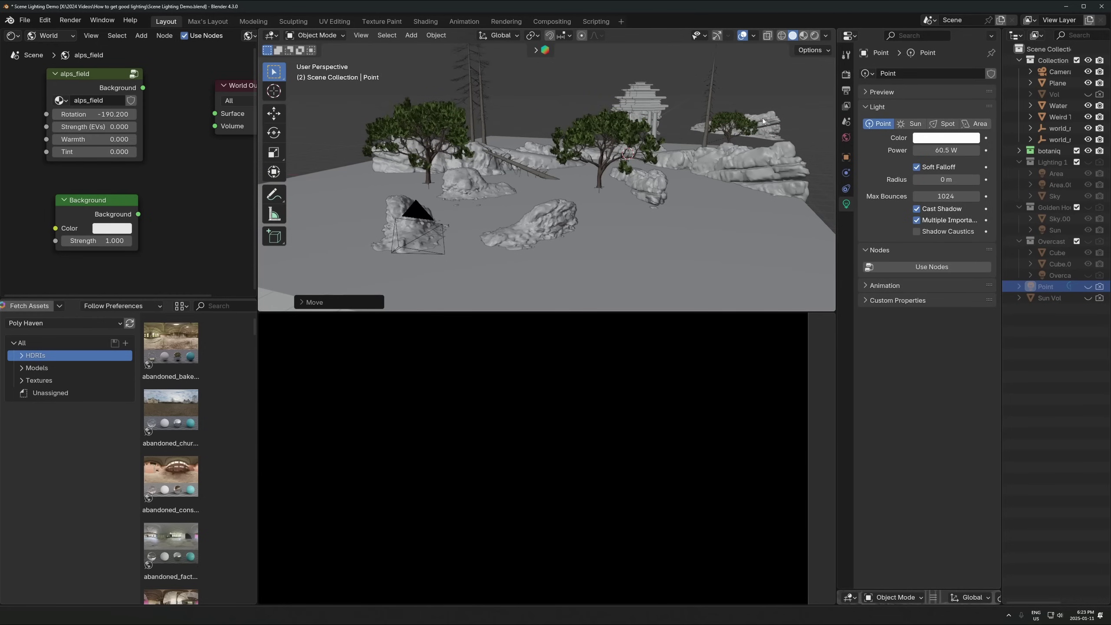
key(x)
click(540, 117)
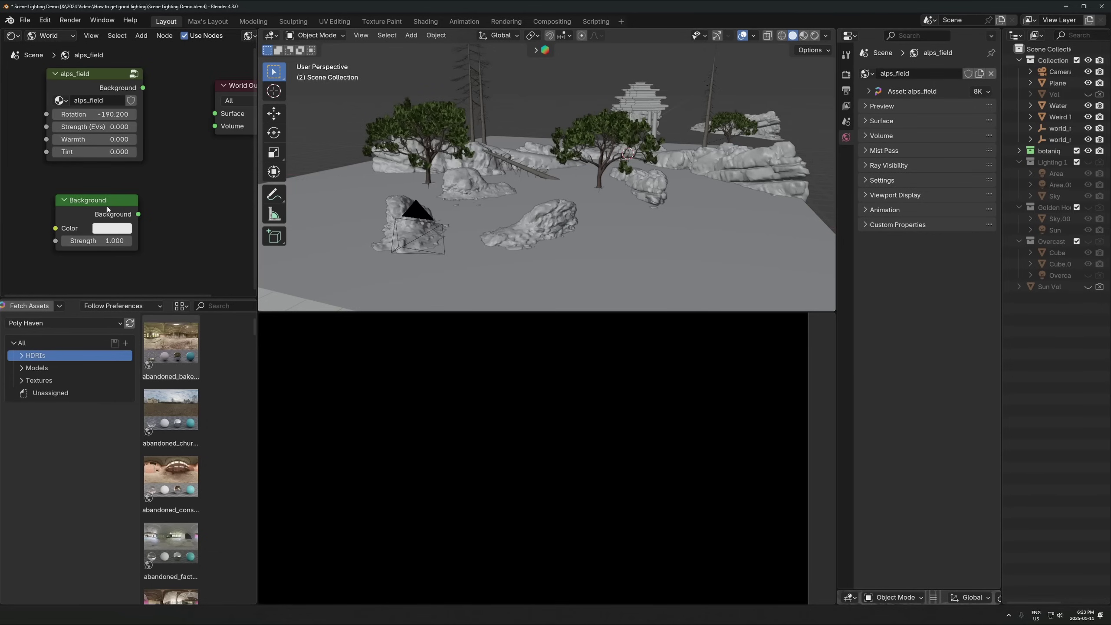
- Set the alps_field rotation to 0 and link its Background output to the World Output's Surface input
key(Home)
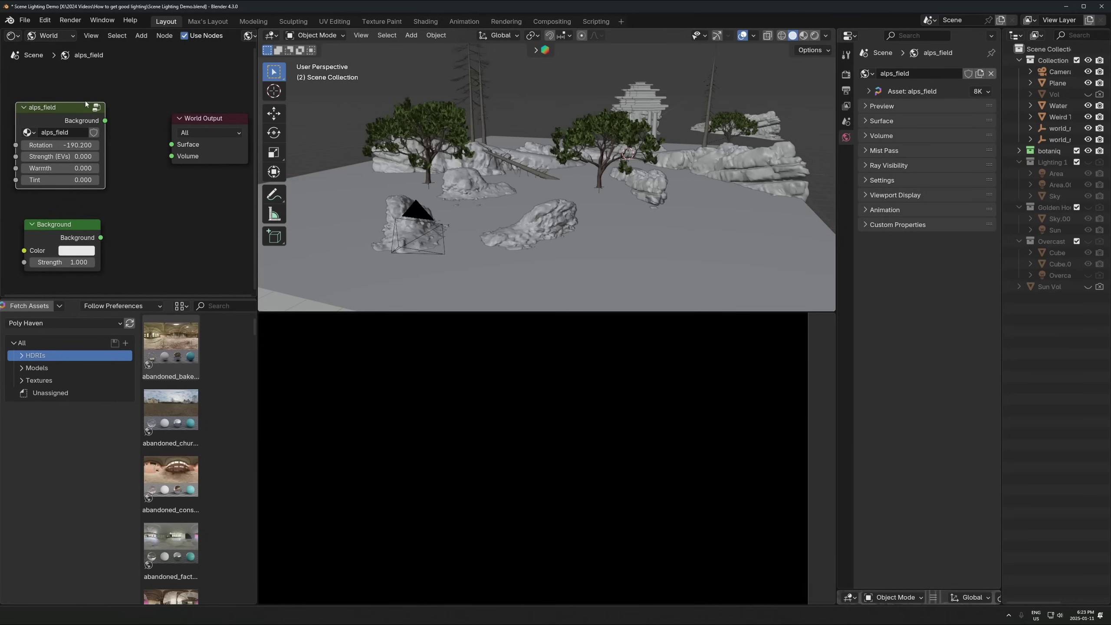
click(61, 145)
text(0)
key(Return)
drag(105, 120, 177, 143)
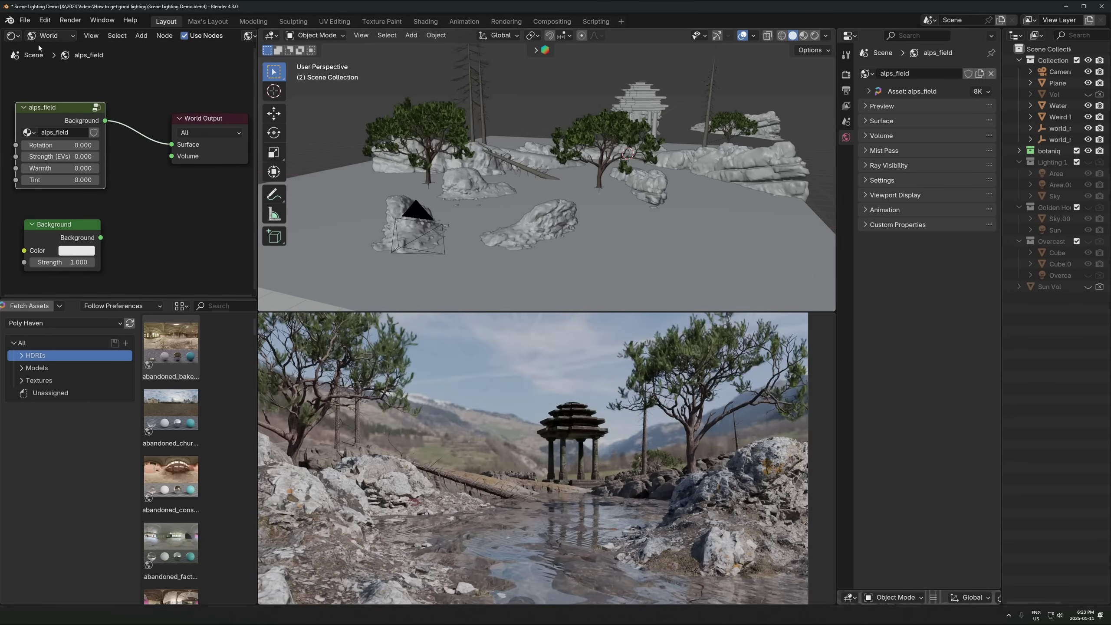
- Examine the sun's position in the HDRI sky, and inspect the lit rocks closely in the camera view
click(29, 36)
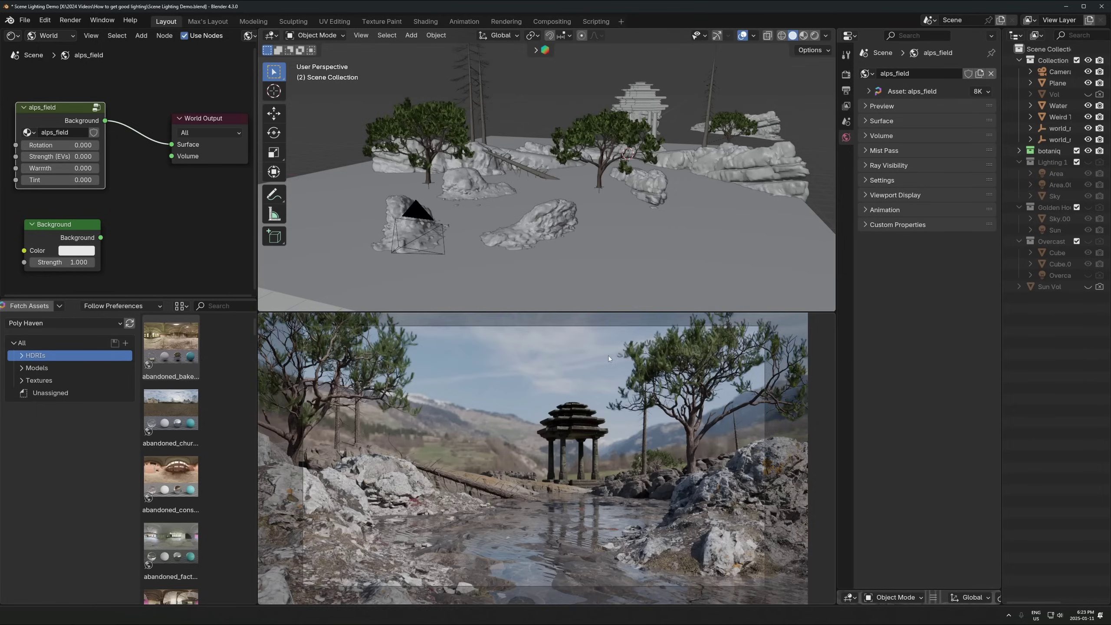
middle_drag(608, 356, 561, 404)
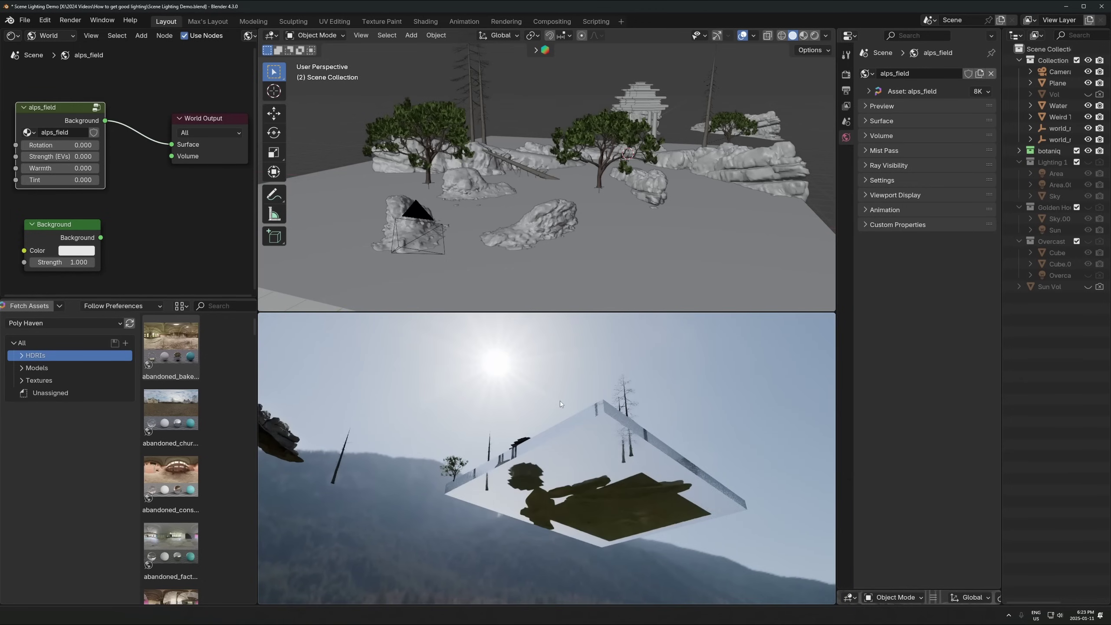
key(KP_0)
scroll(510, 476, up, 5)
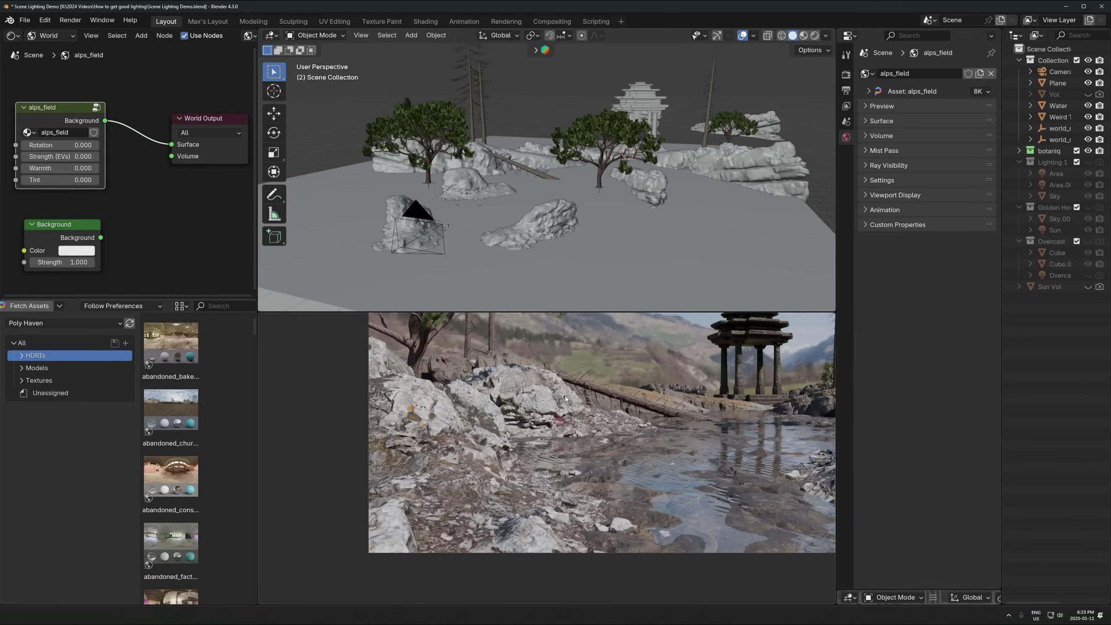
- Link the plain Background node to the World Output's Surface input for comparison, and undo that link
drag(100, 238, 172, 144)
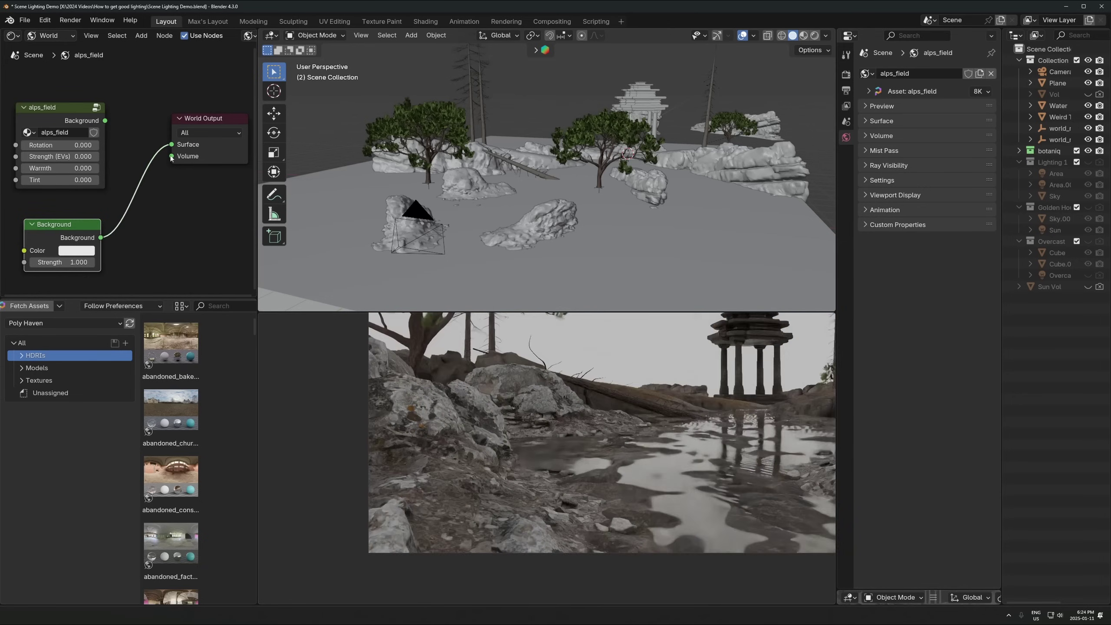
key(ctrl+z)
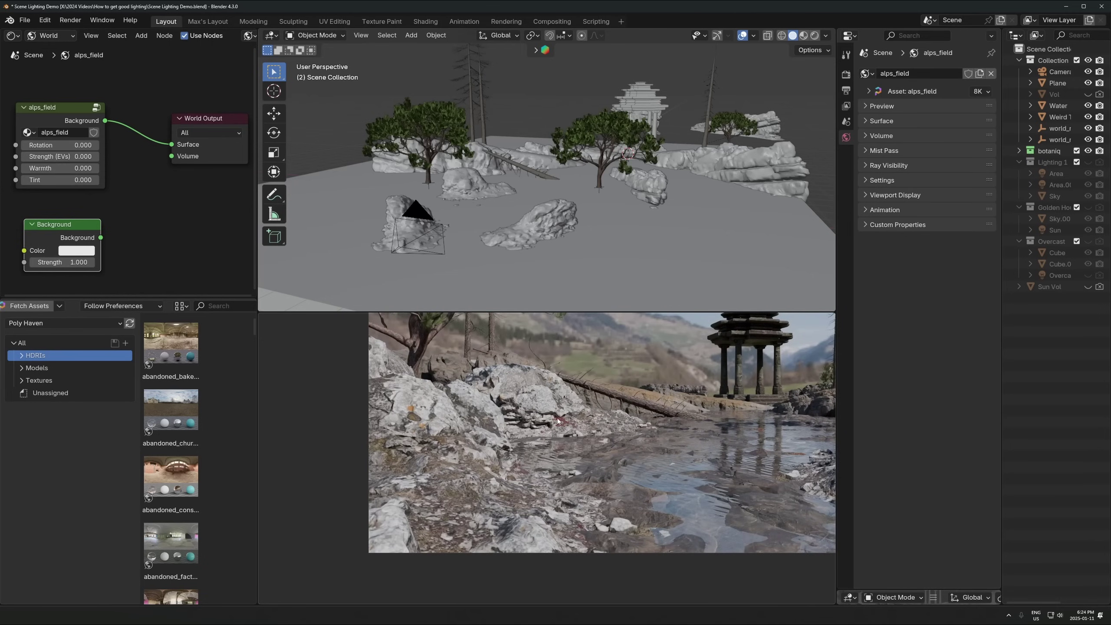
scroll(569, 413, down, 2)
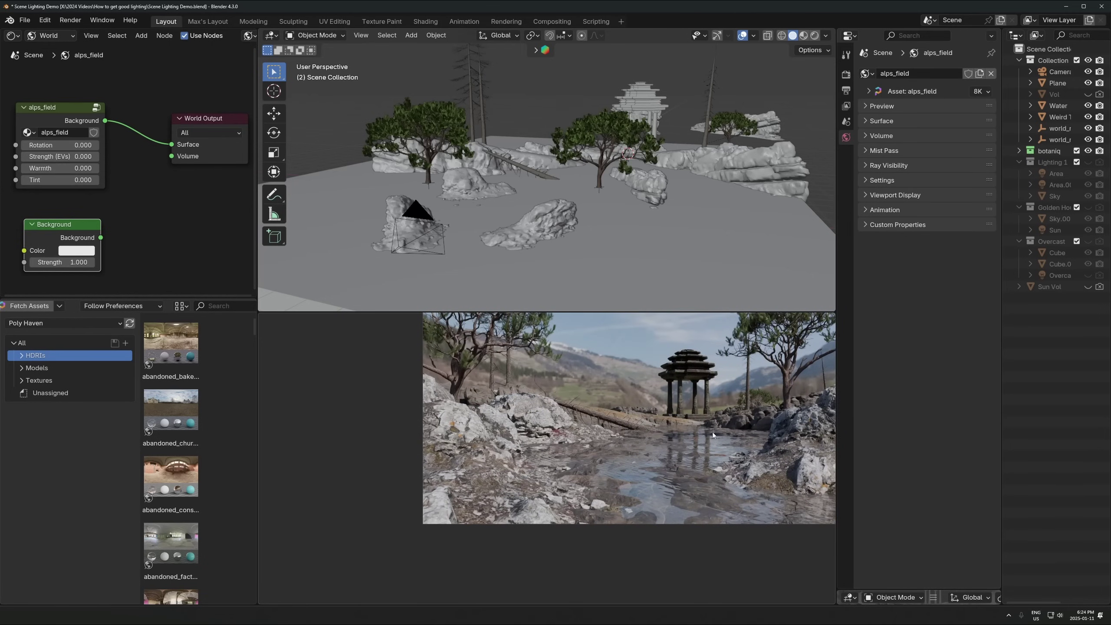
scroll(652, 424, up, 1)
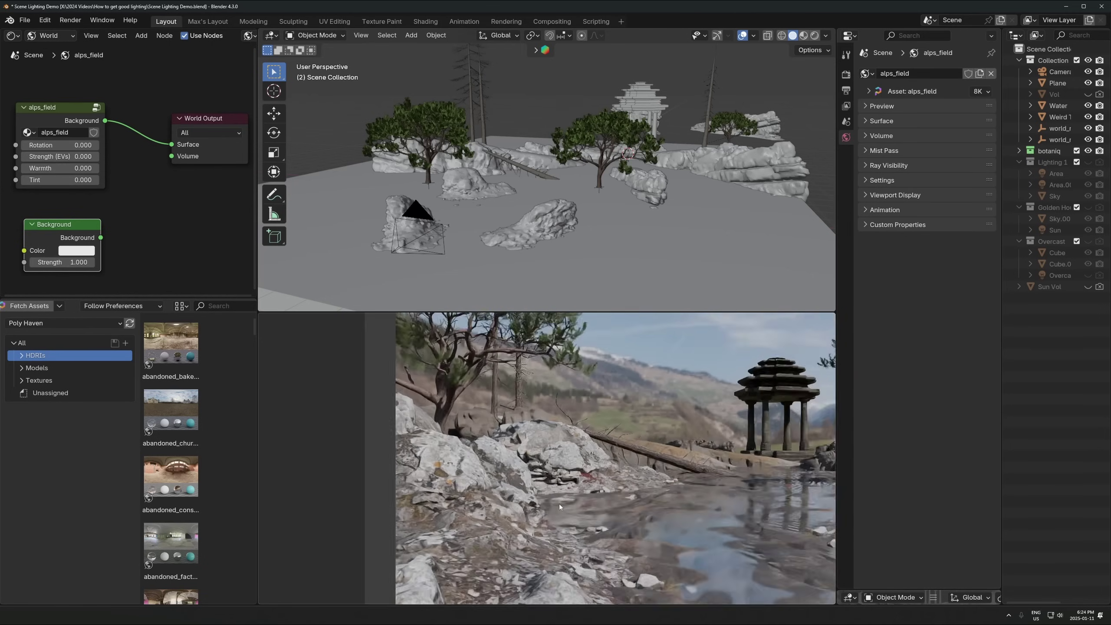
- Examine the lit rocks up close, the full camera view, and the terrain's extent in the solid viewport
middle_drag(559, 504, 578, 392)
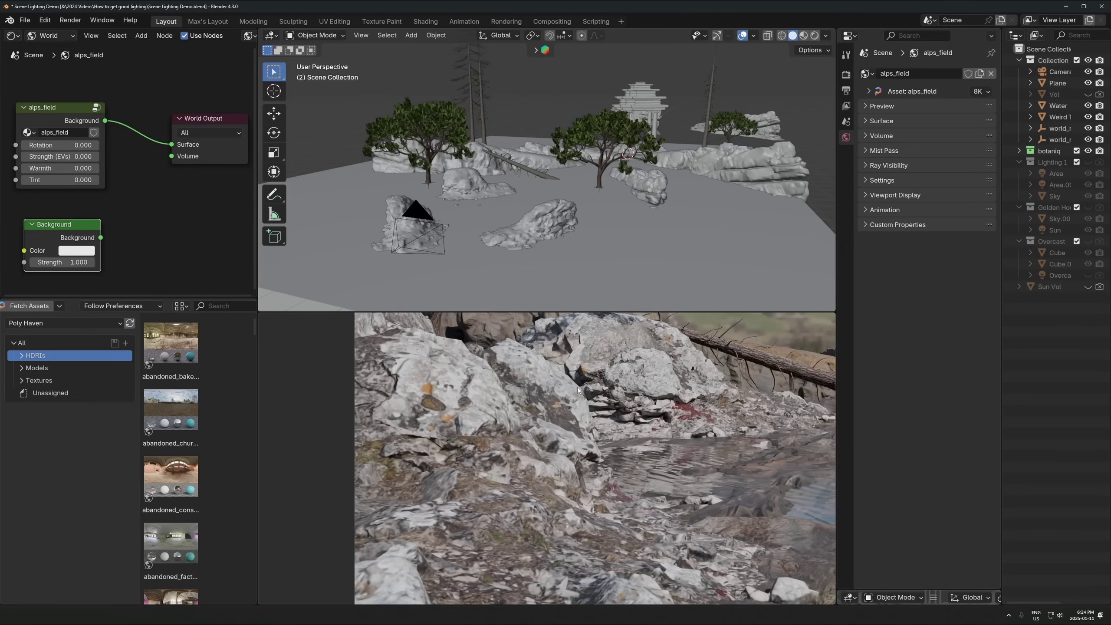
key(KP_0)
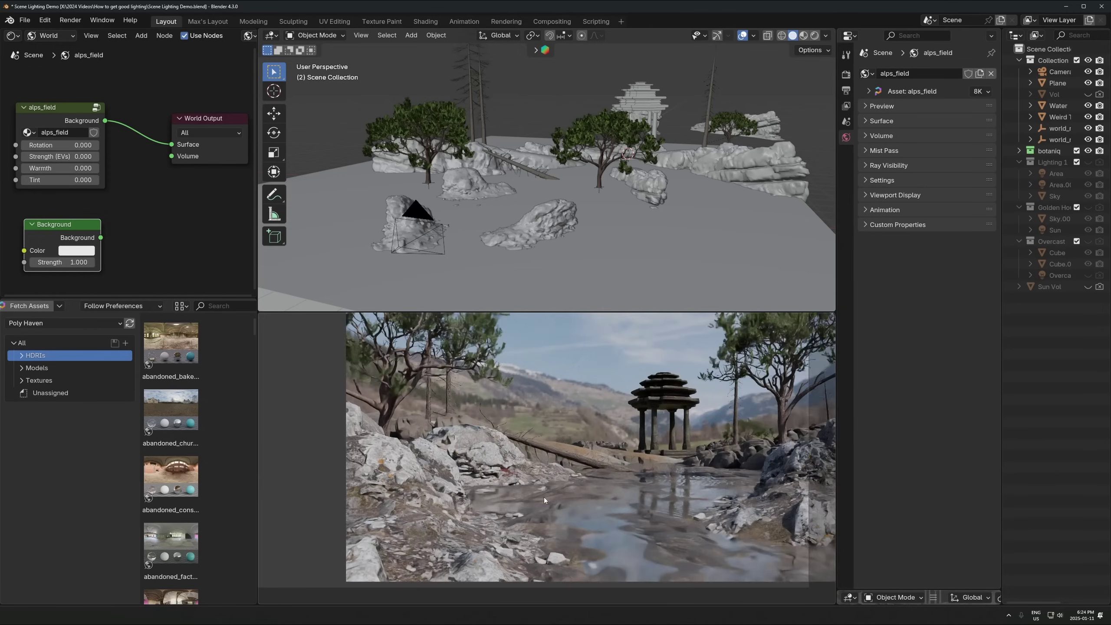
shift+middle_drag(630, 487, 639, 475)
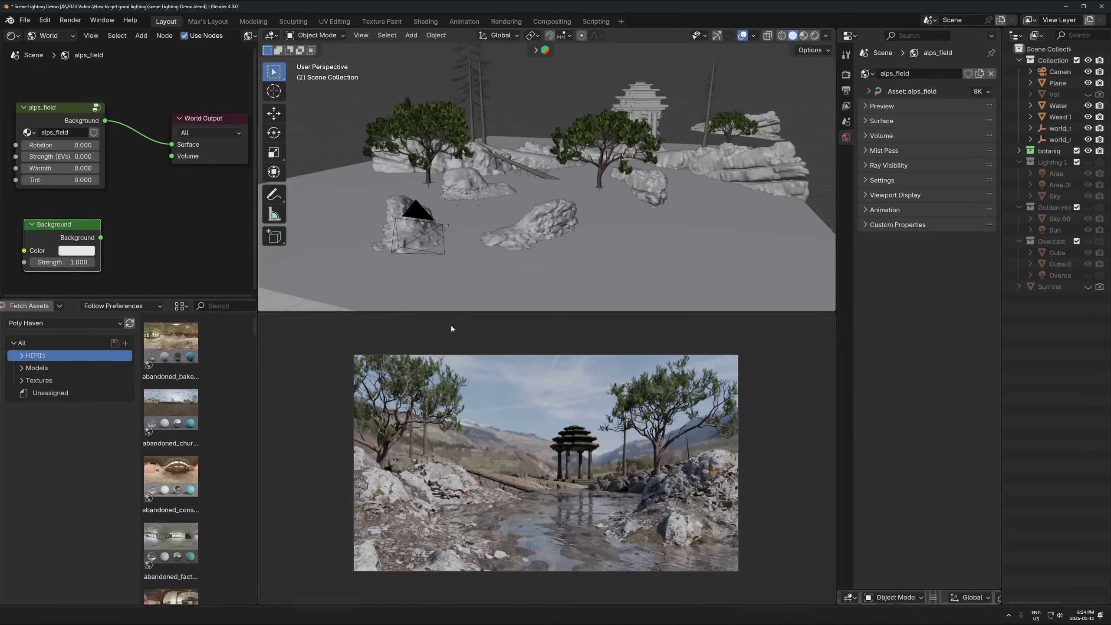
scroll(396, 177, down, 5)
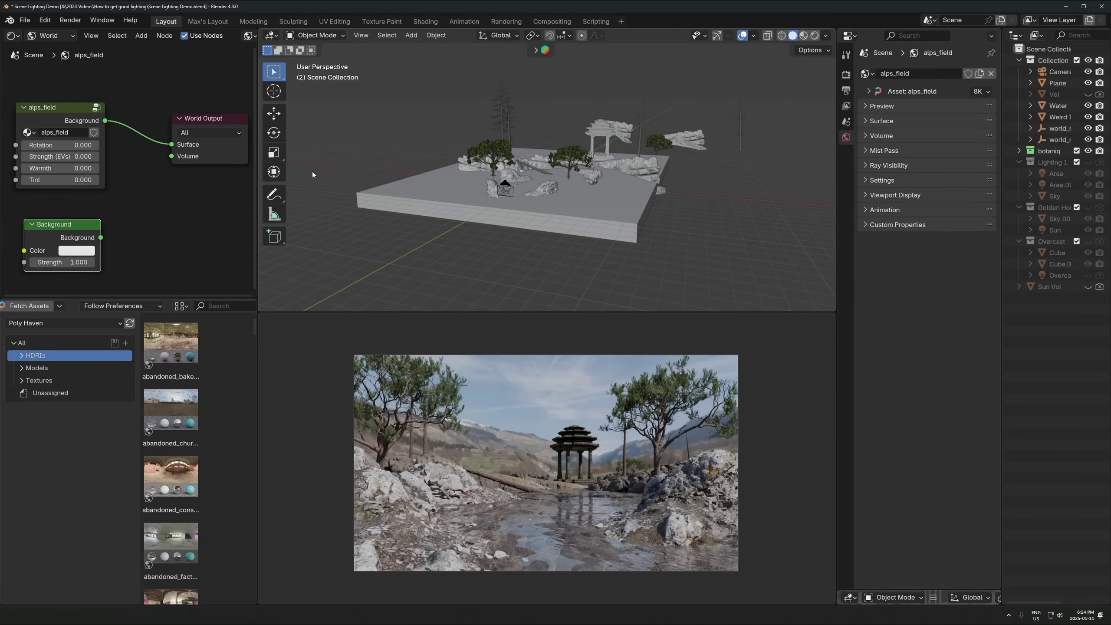
scroll(491, 211, up, 5)
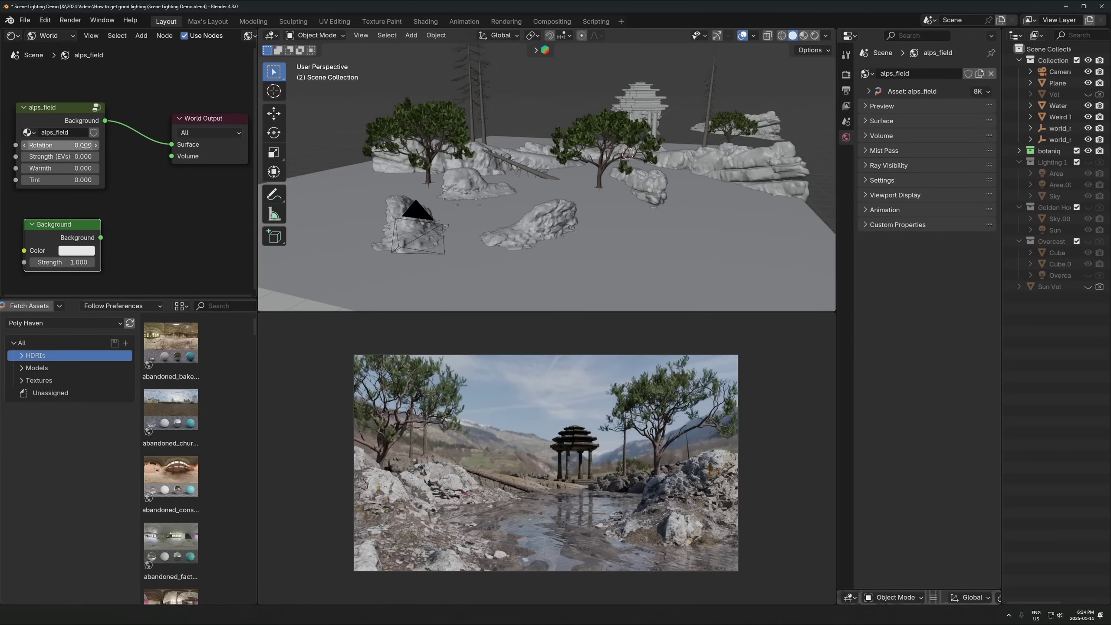
- Add an Image Texture node to the world node tree
middle_drag(54, 128, 125, 147)
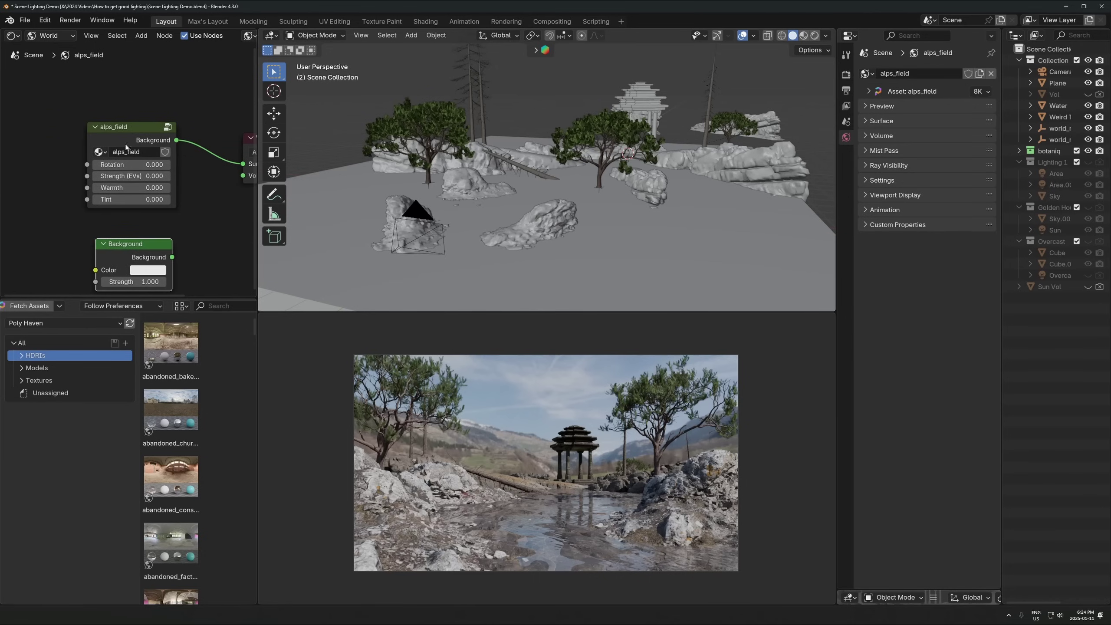
scroll(117, 186, down, 1)
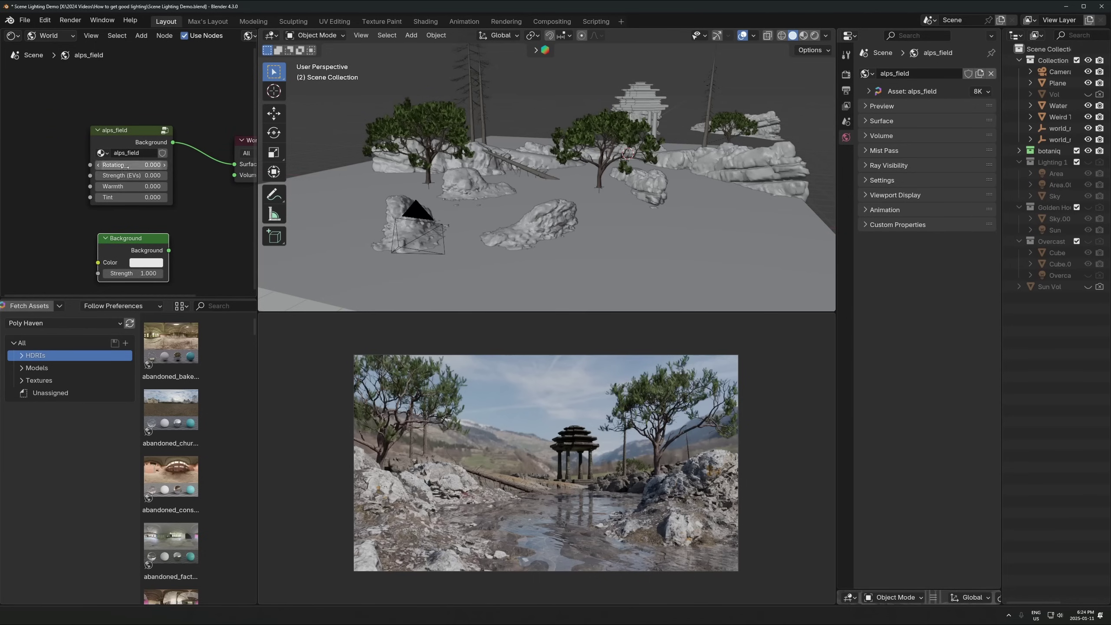
scroll(103, 169, down, 1)
key(shift+a)
text(image tex)
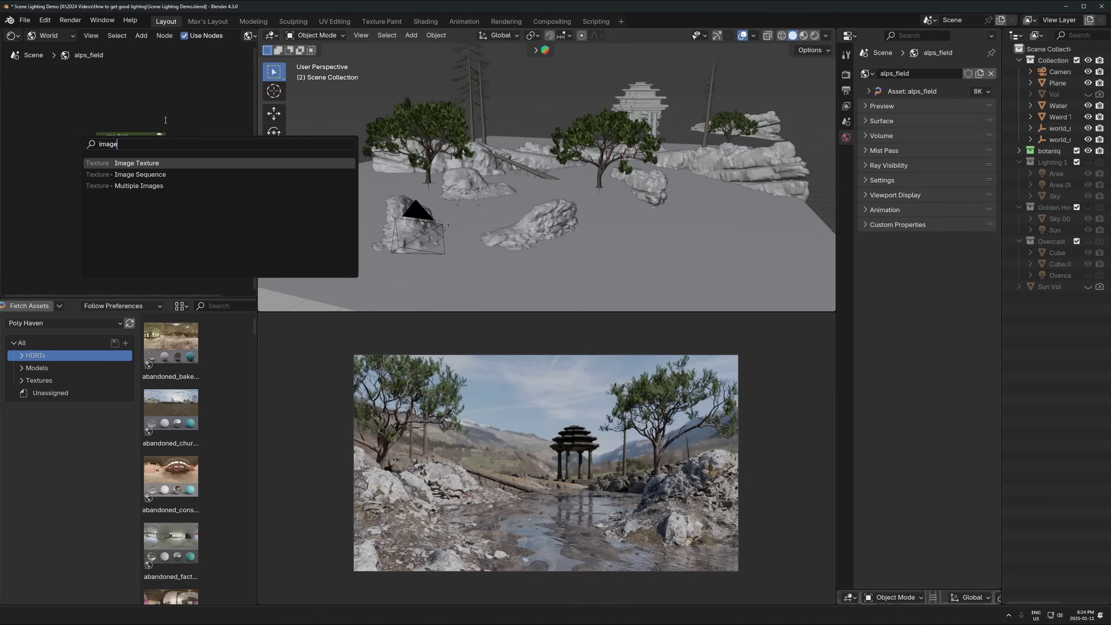
key(Return)
click(101, 172)
middle_drag(135, 138, 168, 139)
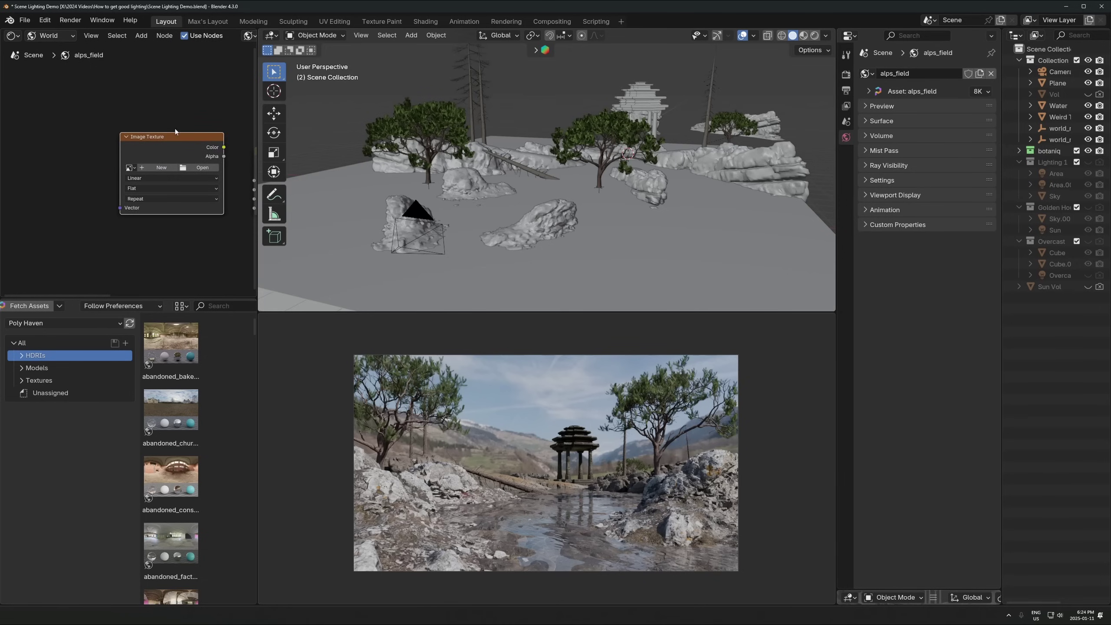
- Add an Environment Texture node with Texture Coordinate and Mapping nodes connected to its Vector input
key(shift+a)
text(envir)
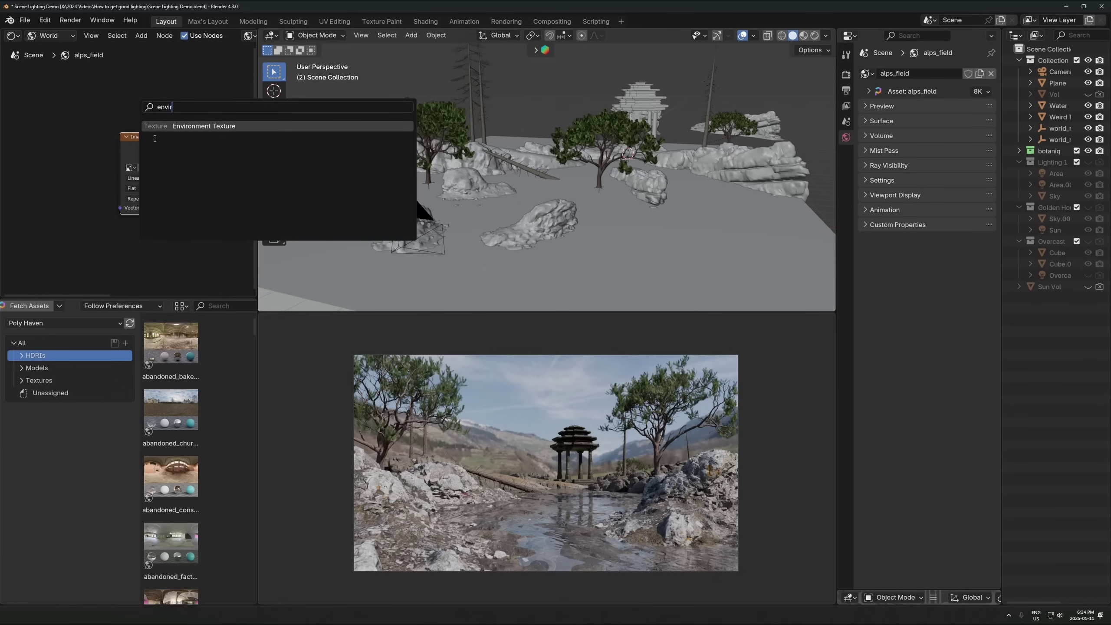
key(Return)
click(142, 195)
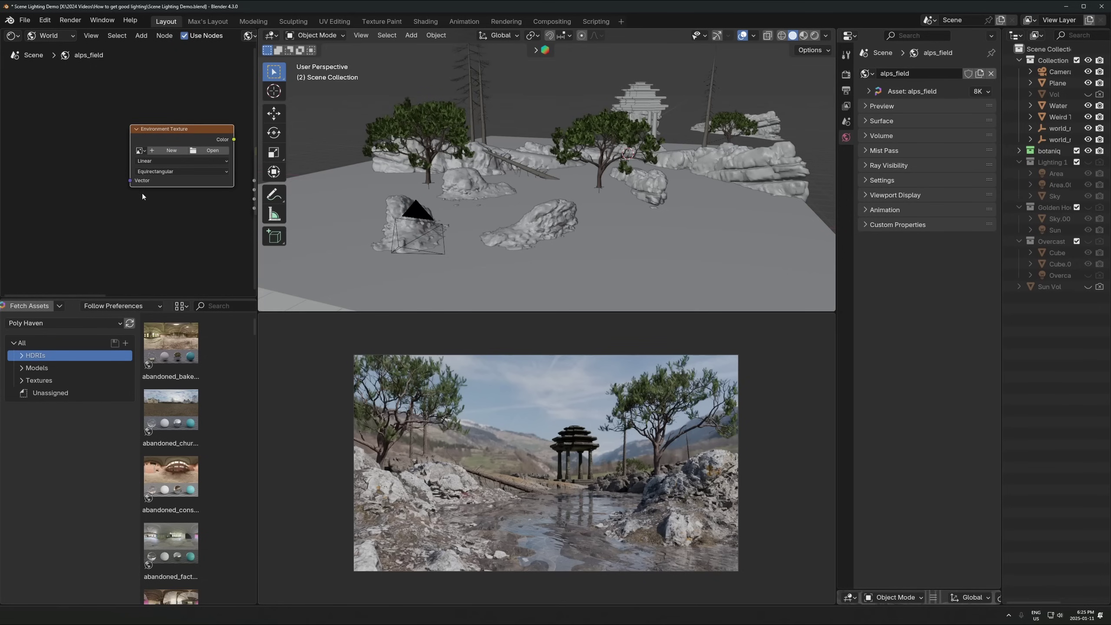
key(ctrl+t)
middle_drag(120, 187, 155, 163)
- Delete the Environment Texture, Mapping and Texture Coordinate nodes, and bring the alps_field node back into view
drag(116, 225, 129, 225)
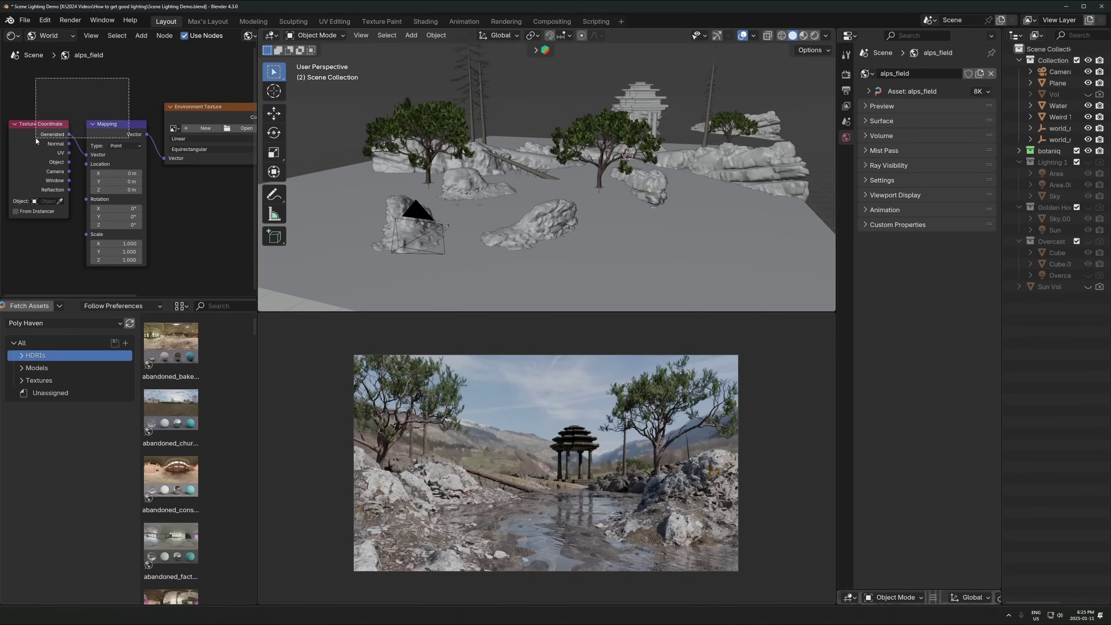
key(a)
key(x)
key(Home)
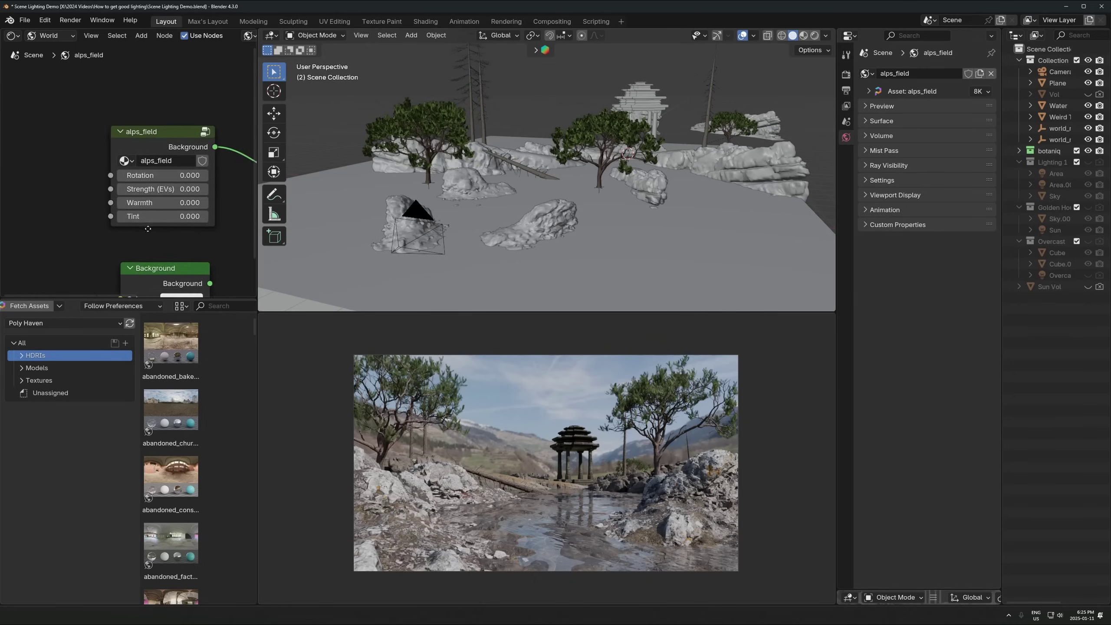
- Try alps_field rotations of -47.9 and -116.6, and inspect the temple's lighting in the camera view
drag(150, 180, 42, 181)
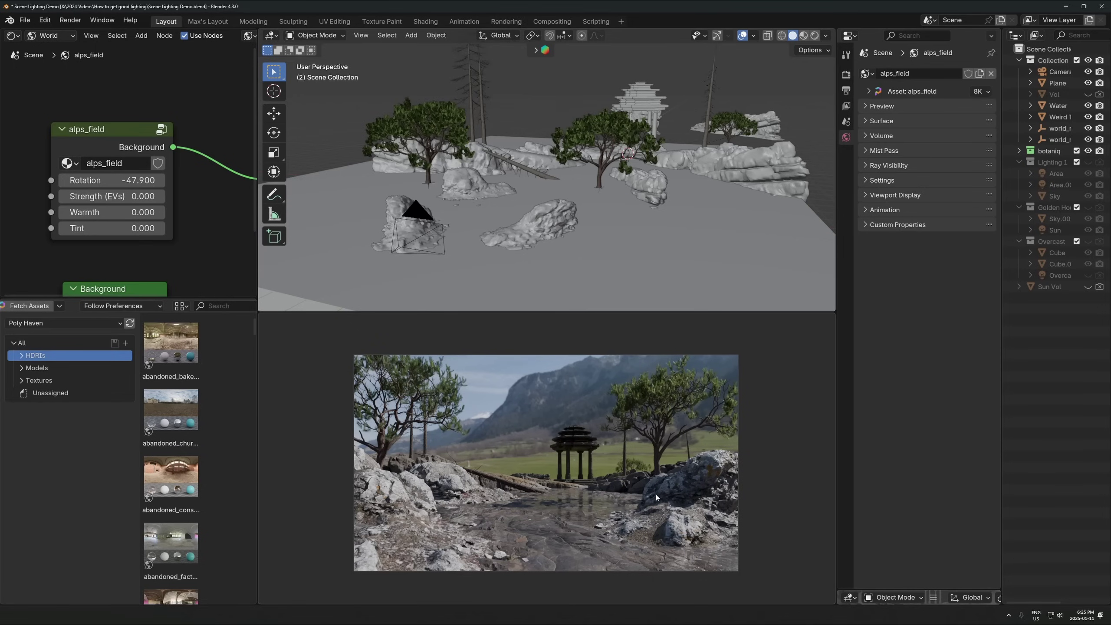
drag(112, 181, 6, 180)
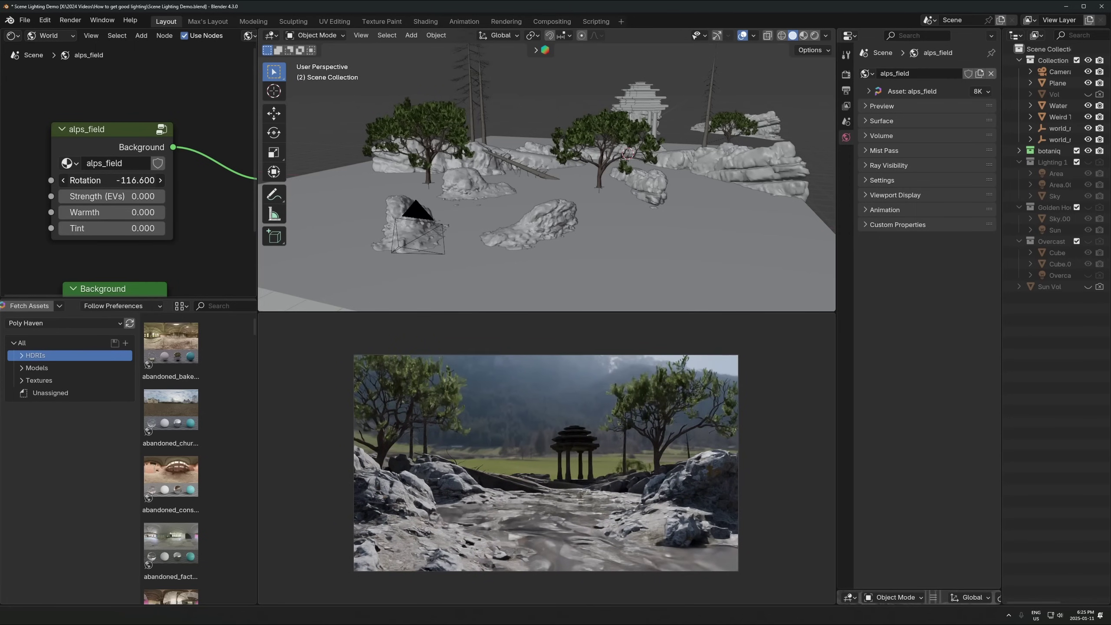
middle_drag(561, 382, 566, 354)
key(KP_0)
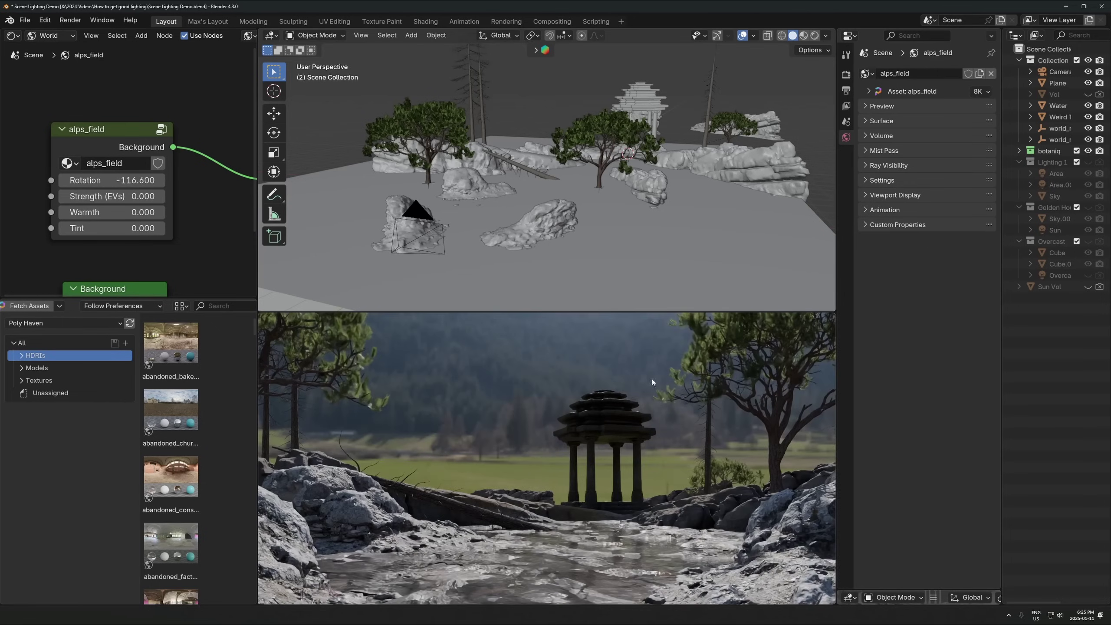
- Set the alps_field rotation to -190 and enlarge the rendered camera viewport
drag(90, 181, 2, 180)
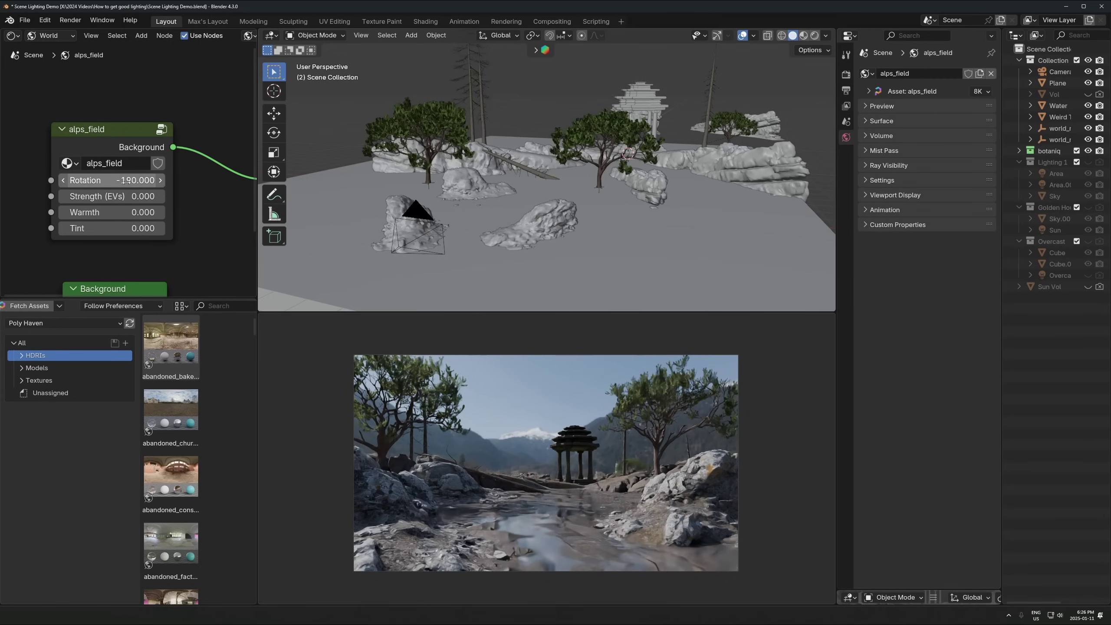
scroll(608, 481, up, 3)
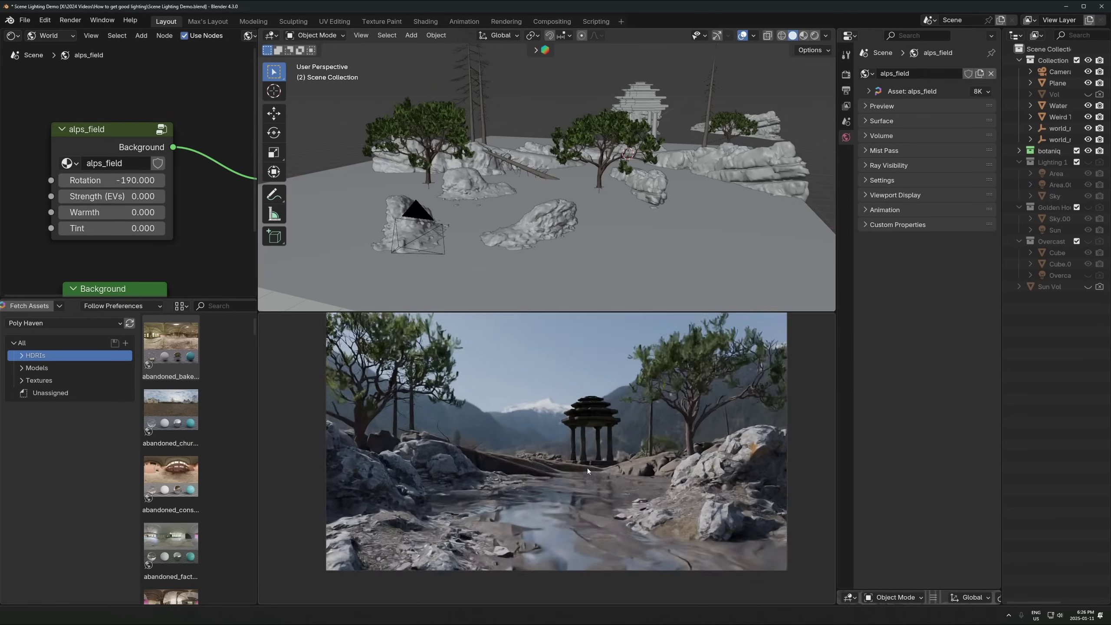
drag(598, 313, 597, 284)
scroll(602, 379, up, 1)
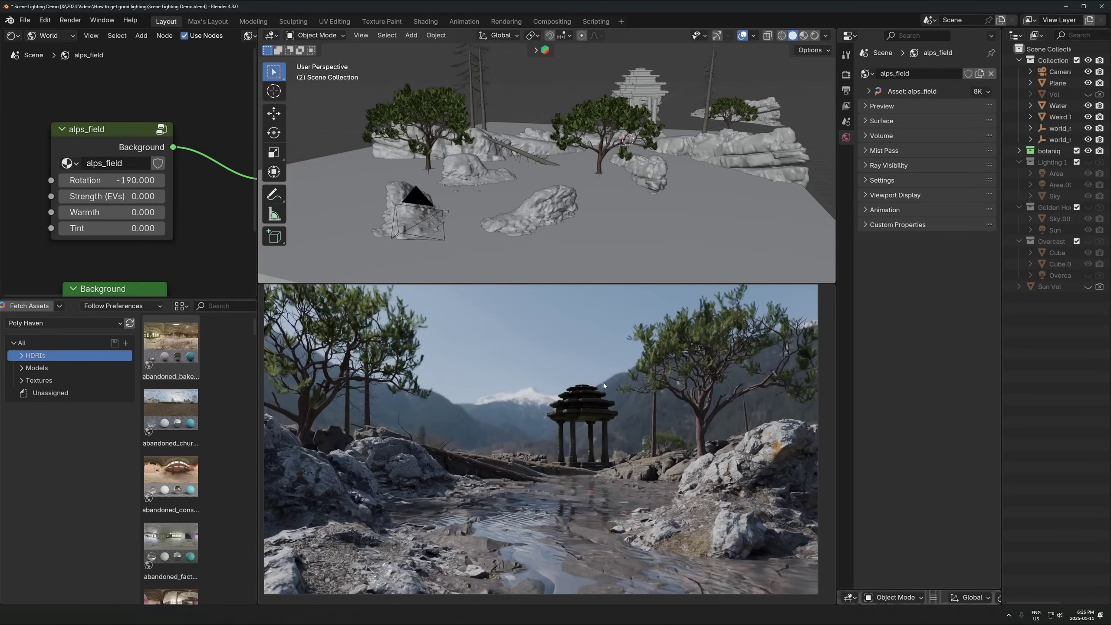
- Examine the lighting and shadows on the whole terrain from outside the camera, and return to the camera view
key(KP_0)
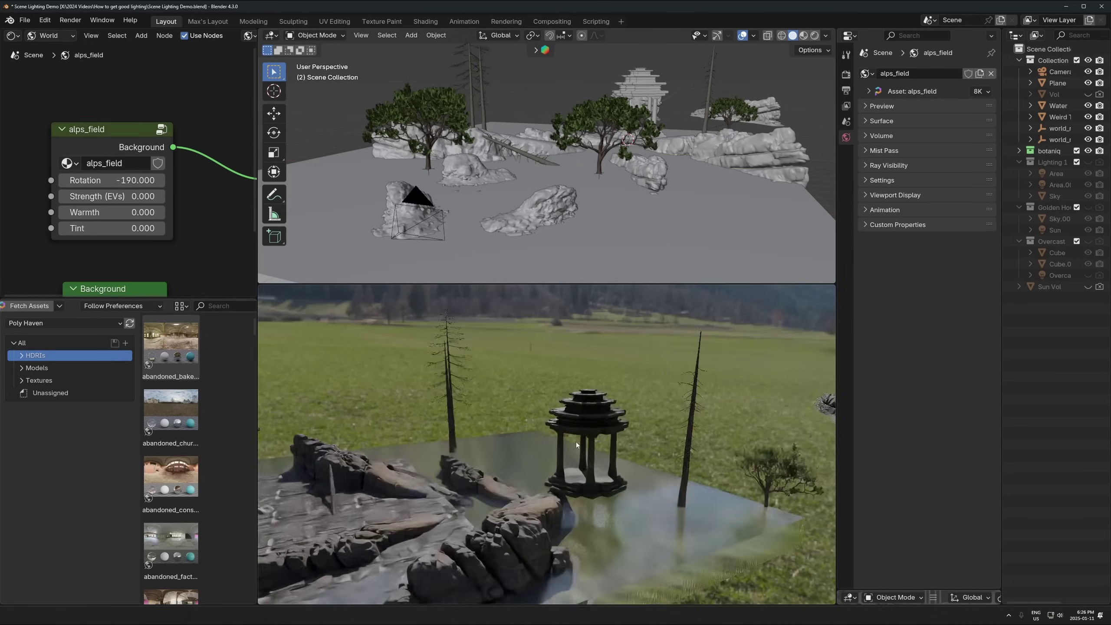
scroll(503, 504, down, 4)
middle_drag(517, 481, 534, 466)
scroll(533, 466, up, 3)
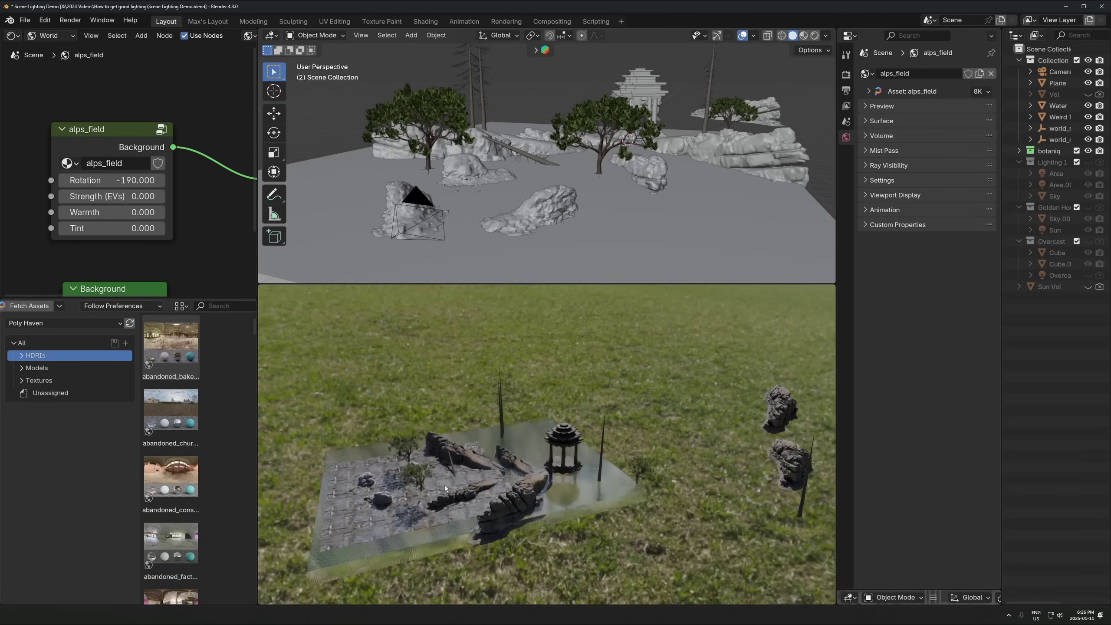
middle_drag(445, 485, 387, 452)
scroll(404, 478, up, 2)
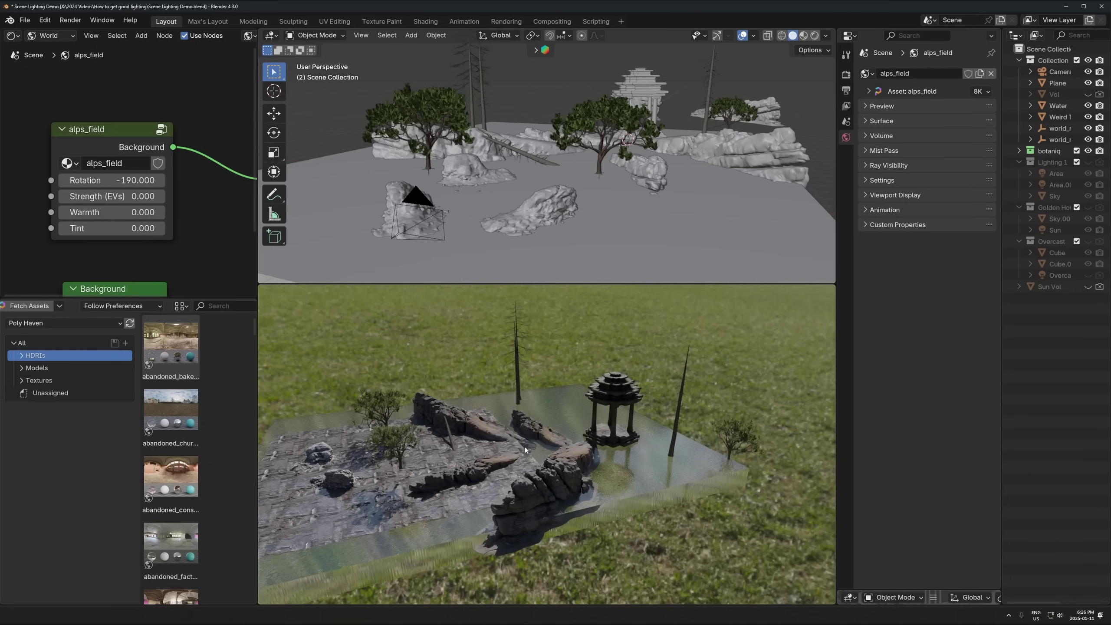
middle_drag(525, 450, 608, 420)
key(KP_0)
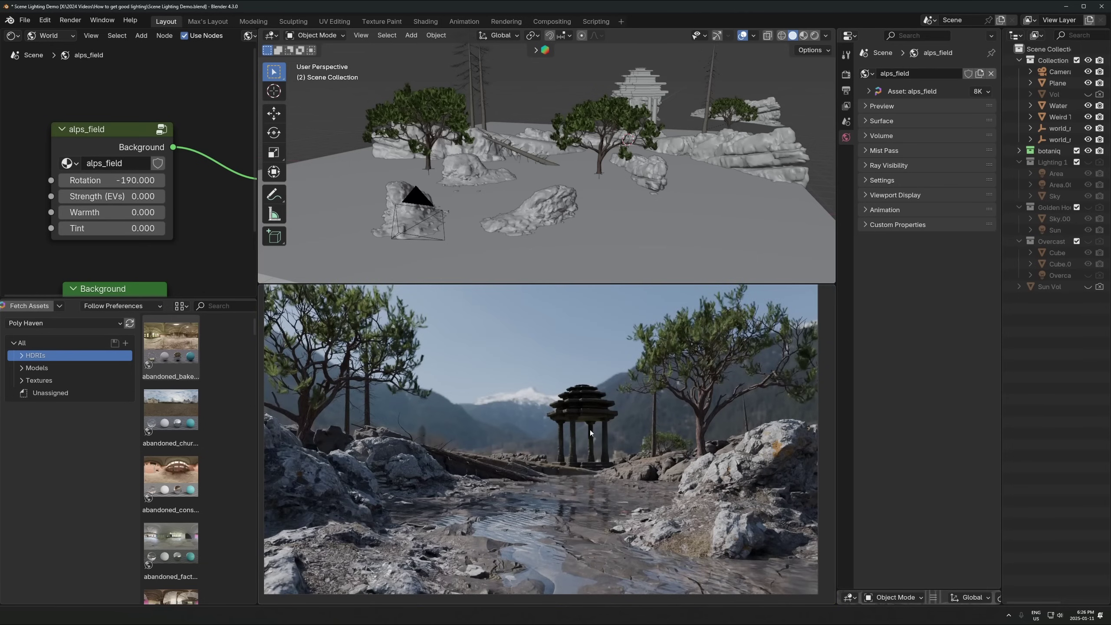
- Rotate the temple around the global Z axis, judging how the light falls on its roof and columns
scroll(590, 432, up, 3)
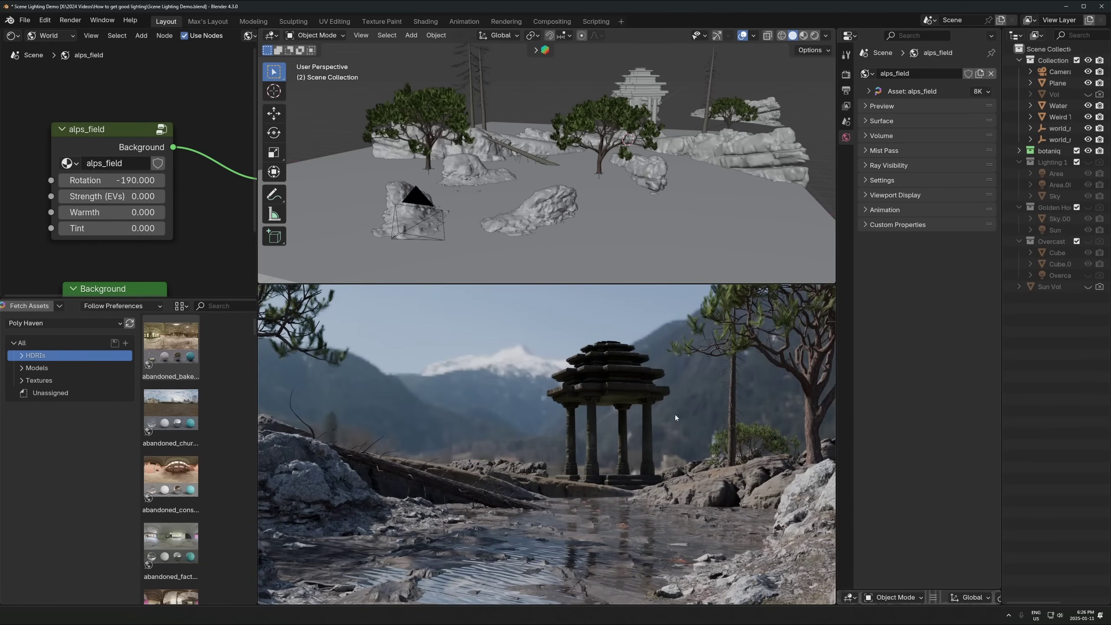
scroll(675, 415, up, 3)
scroll(586, 394, up, 2)
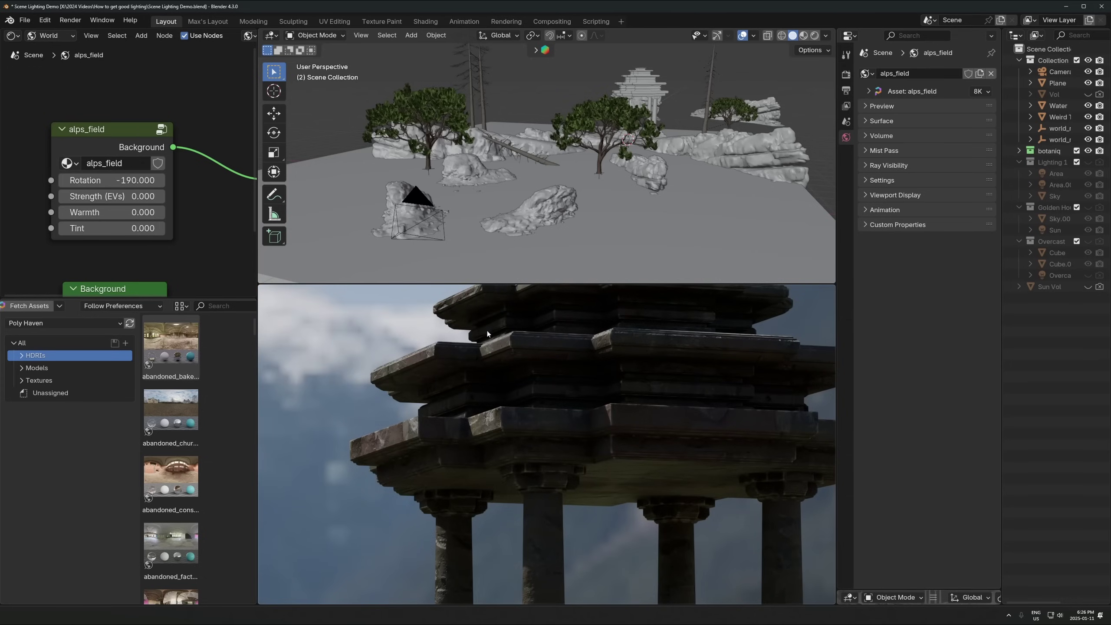
scroll(539, 448, down, 5)
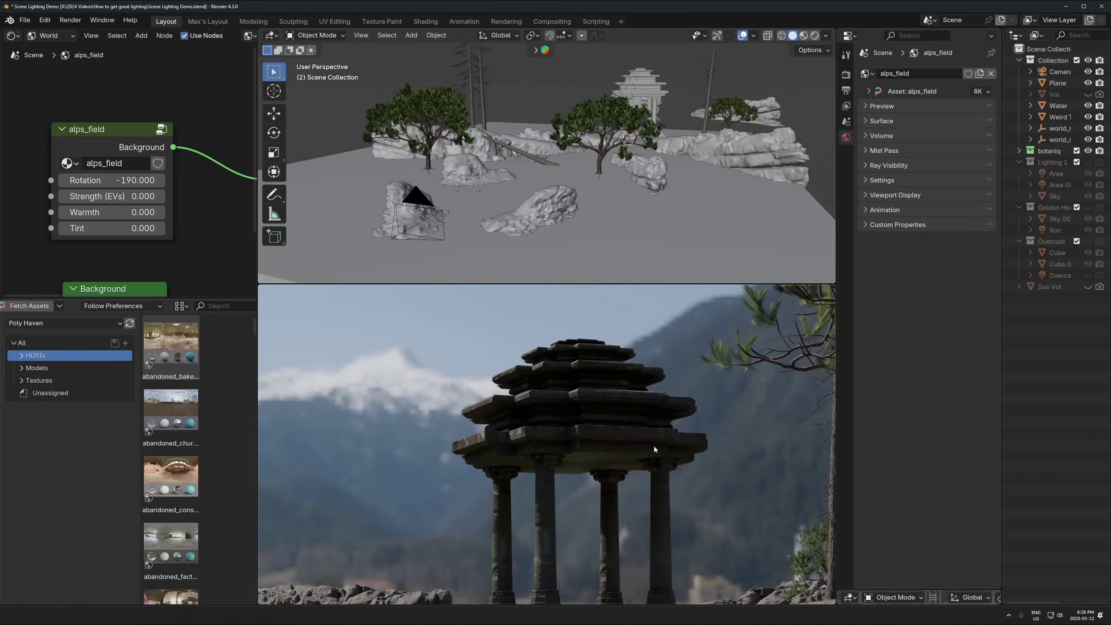
click(580, 411)
scroll(605, 202, down, 5)
key(r)
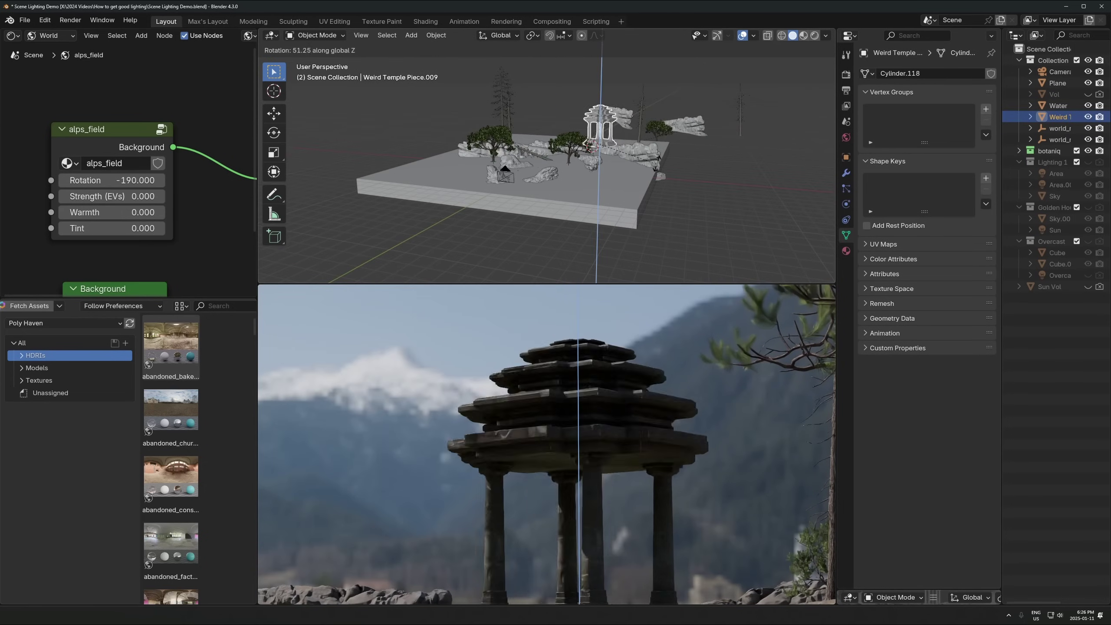
click(637, 228)
scroll(547, 455, down, 5)
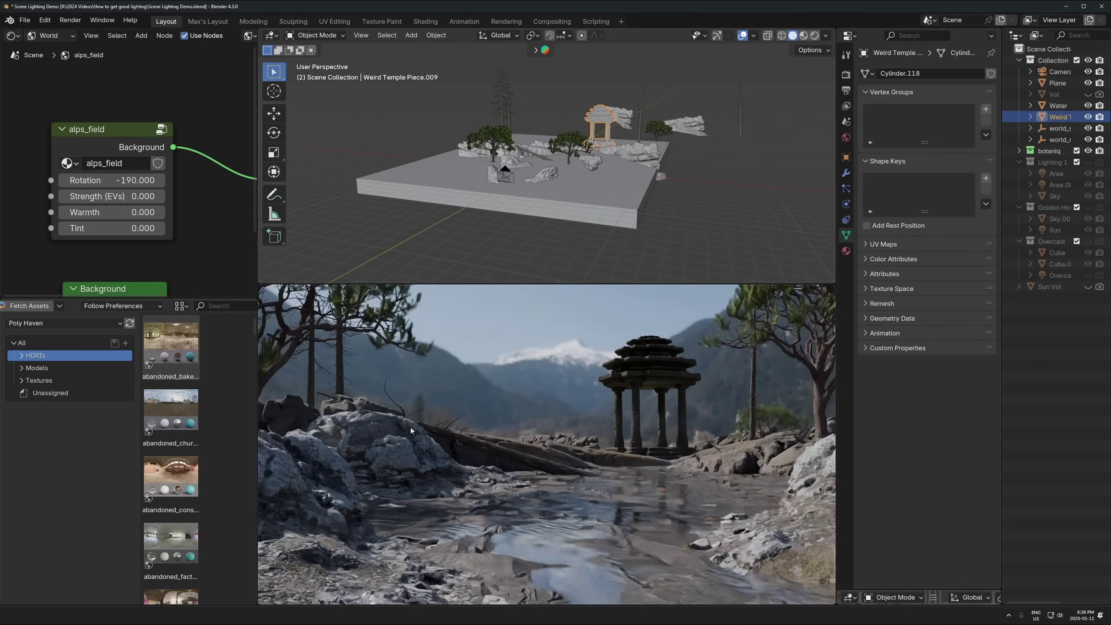
- Examine the light and shadow on the rocks on both banks, the stream, and the bush near the temple
scroll(406, 450, up, 5)
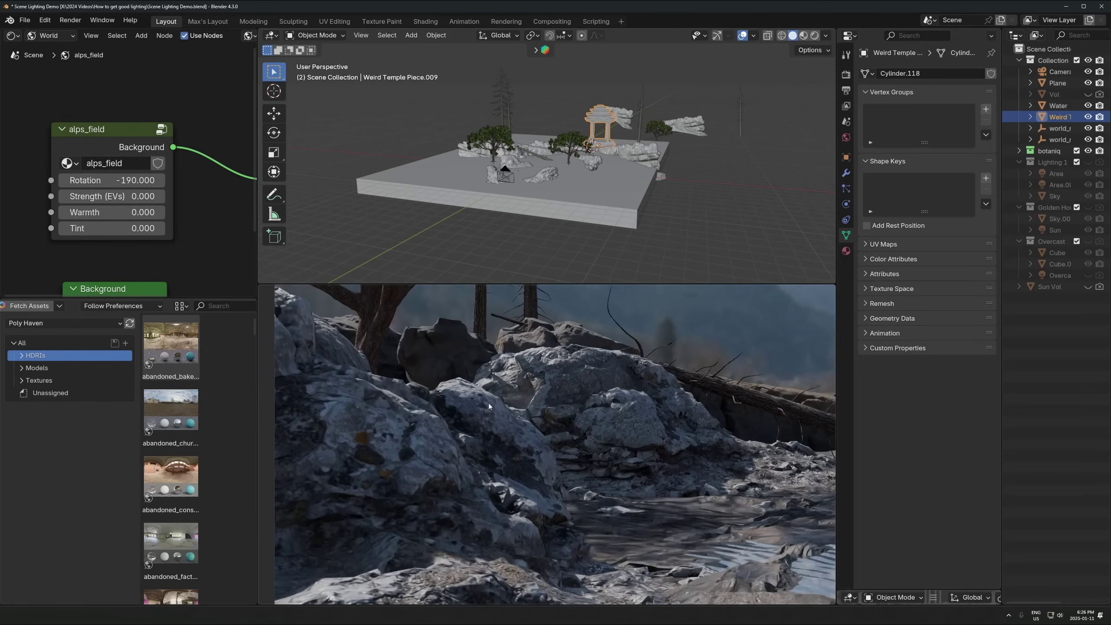
scroll(532, 425, down, 6)
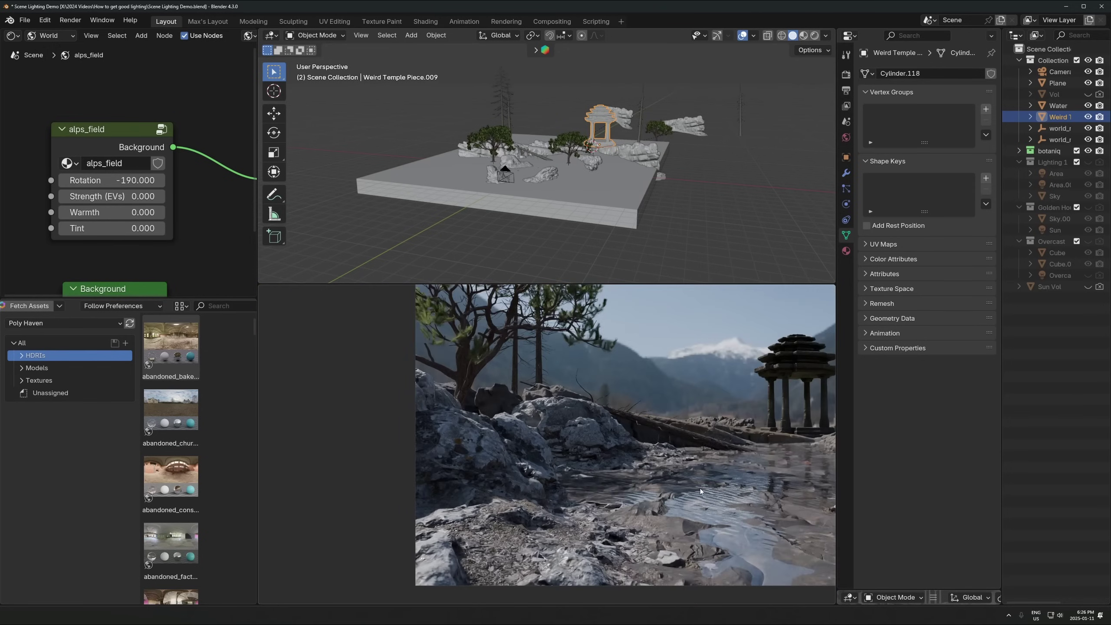
scroll(615, 453, up, 2)
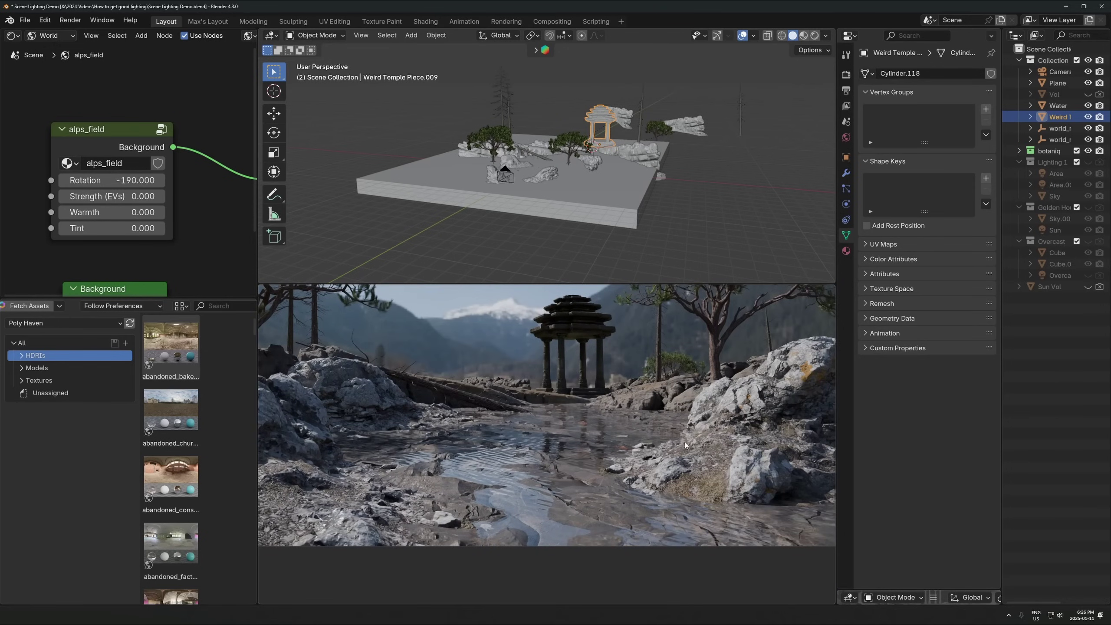
scroll(472, 436, up, 5)
scroll(561, 433, down, 2)
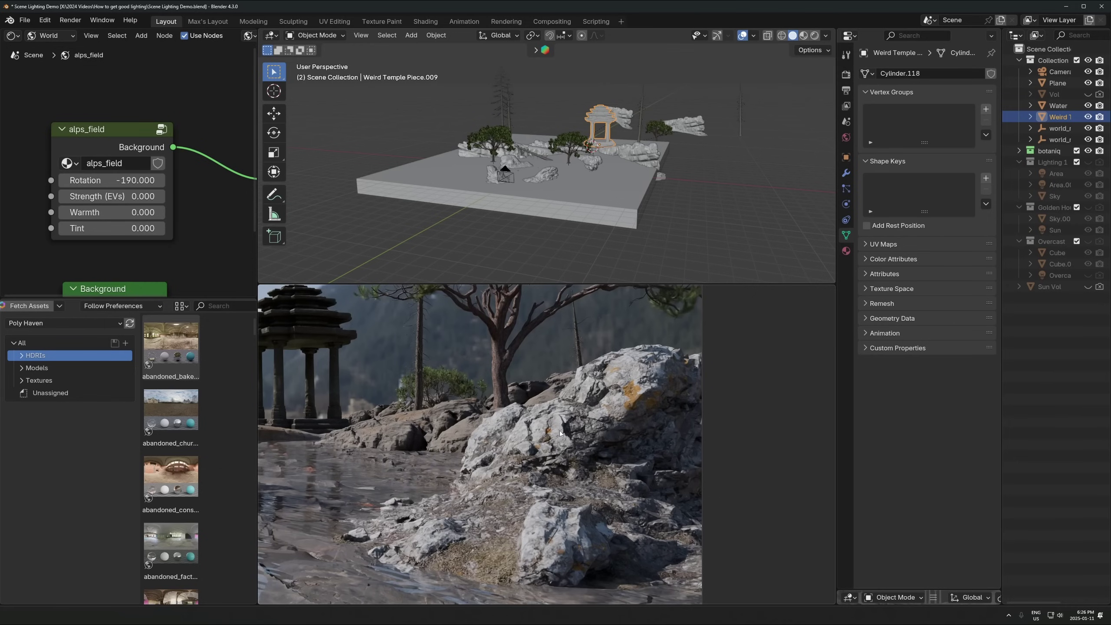
scroll(560, 433, up, 3)
scroll(670, 489, down, 1)
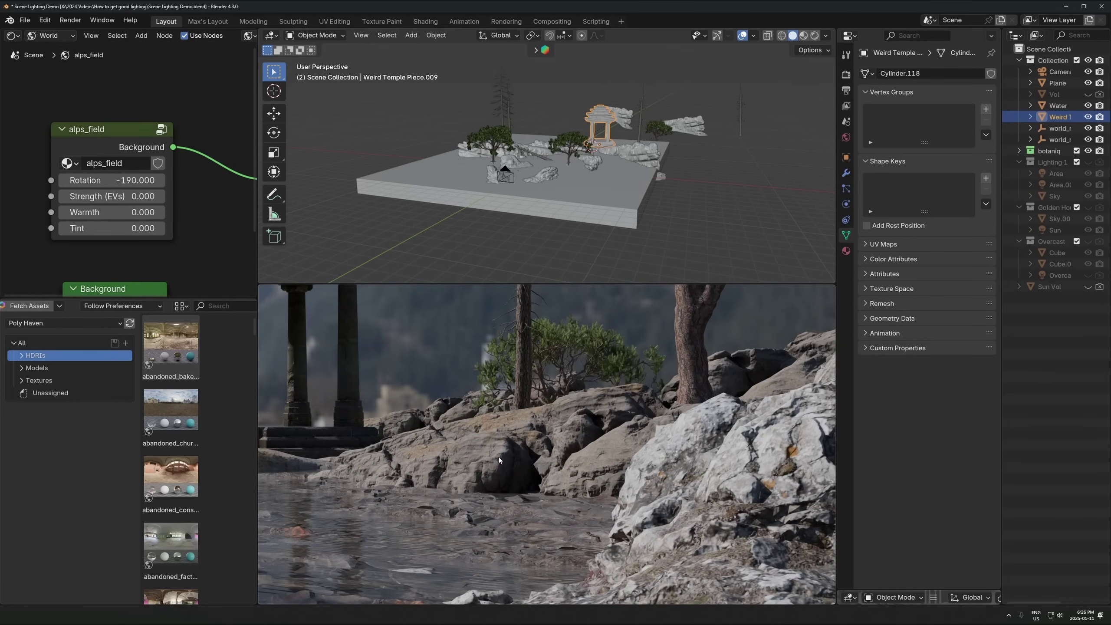
scroll(498, 457, down, 5)
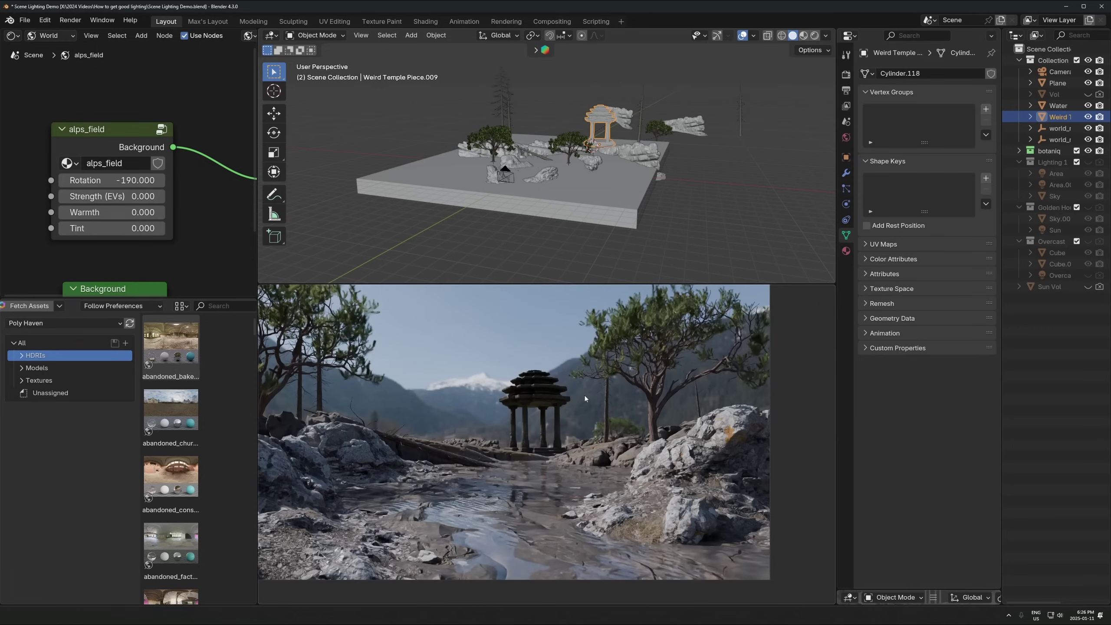
scroll(618, 419, up, 4)
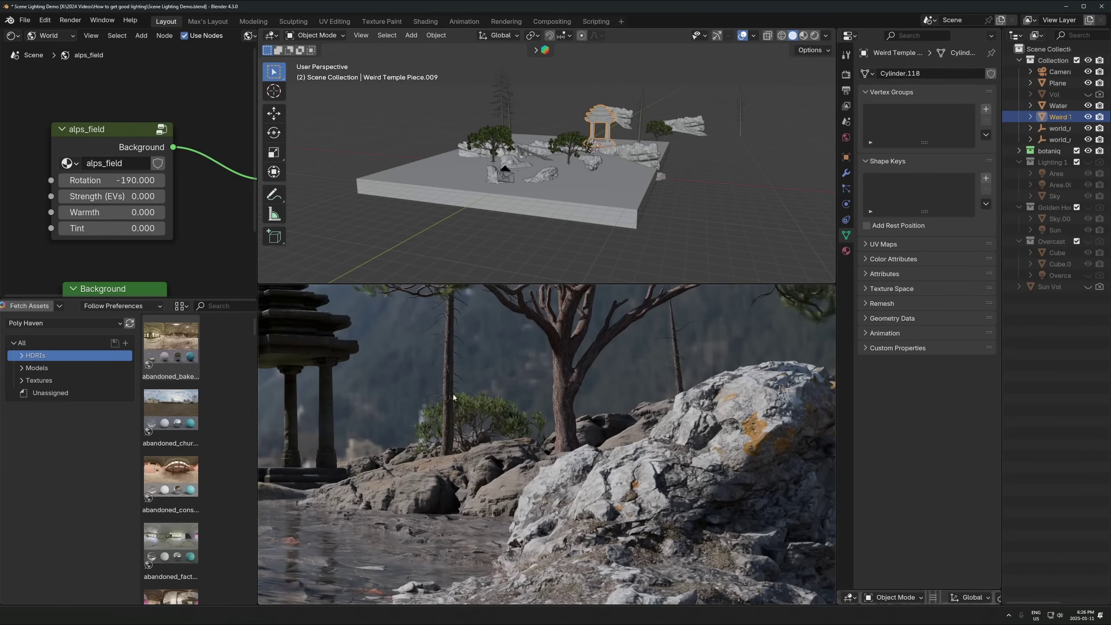
- Examine the light and shadow on the temple, trees, rocks and stream, comparing close-ups with the whole camera frame
scroll(569, 397, down, 4)
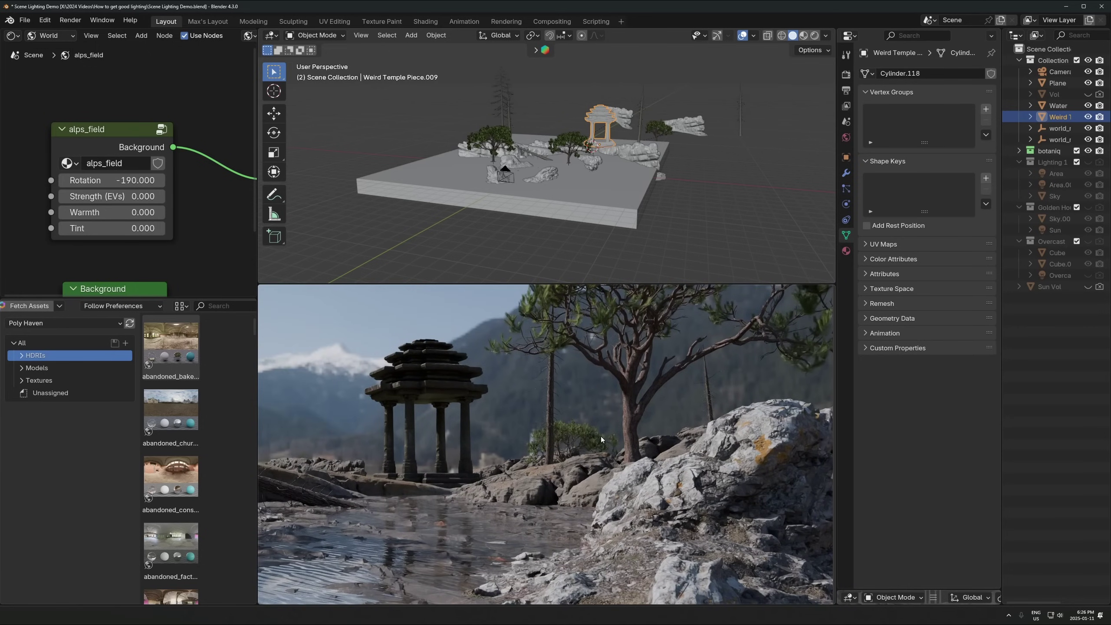
scroll(601, 438, down, 4)
scroll(536, 457, up, 1)
shift+middle_drag(439, 495, 565, 498)
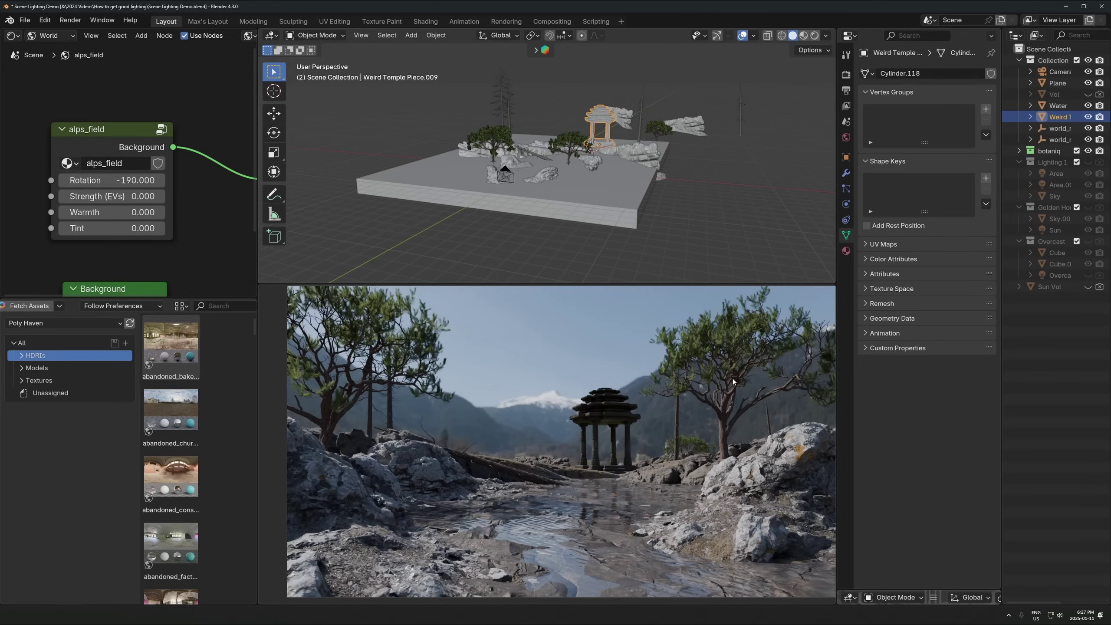
scroll(700, 393, down, 2)
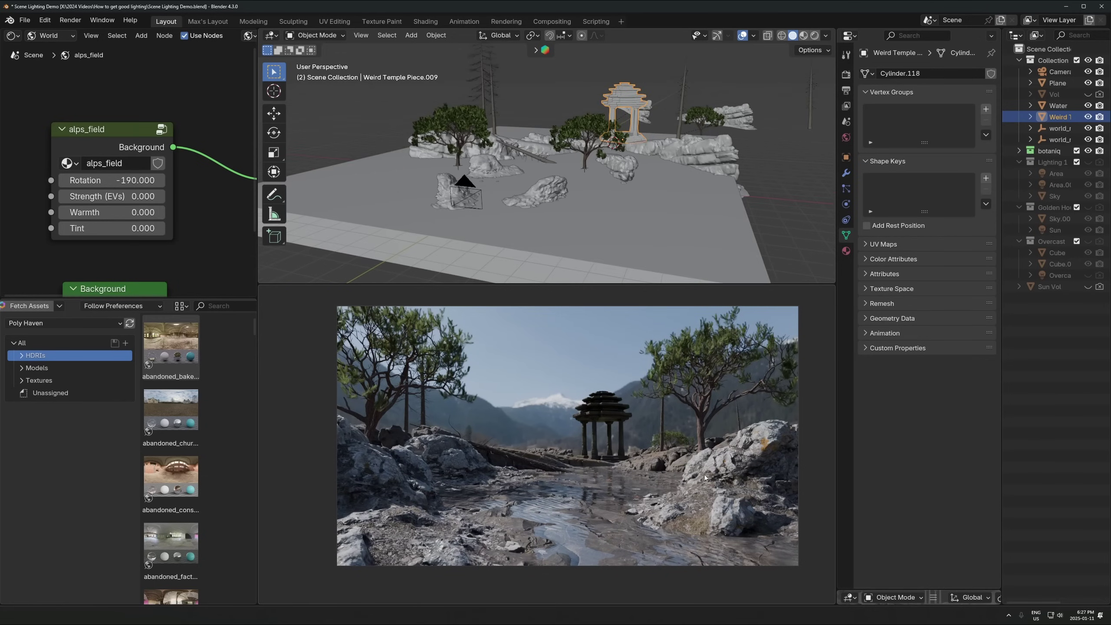
scroll(382, 474, up, 3)
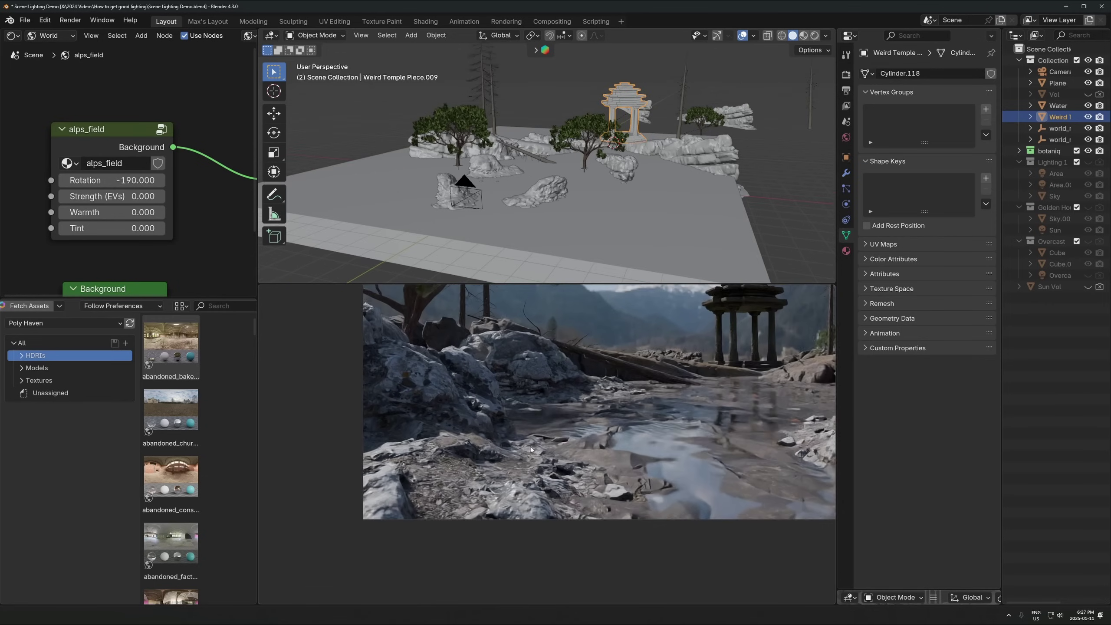
scroll(754, 499, down, 3)
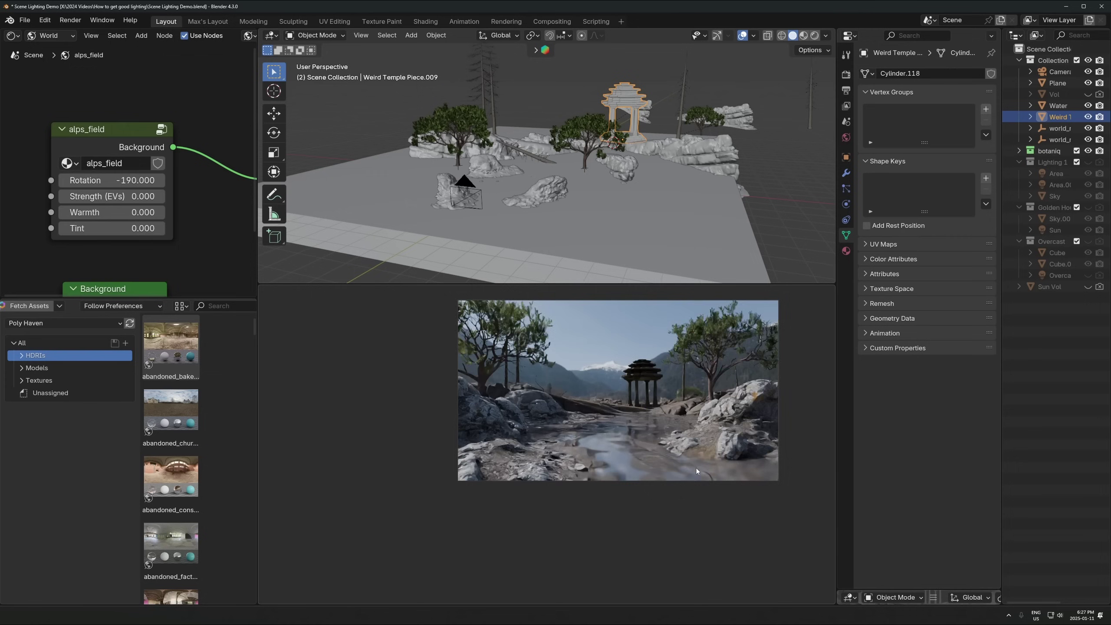
scroll(627, 505, up, 2)
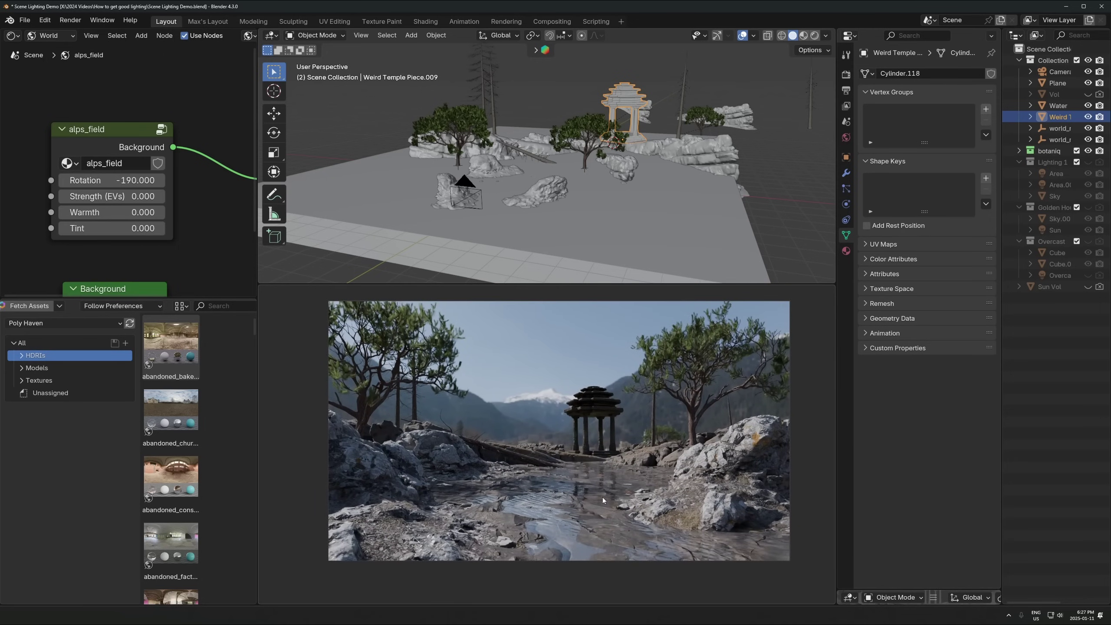
scroll(603, 497, up, 3)
scroll(587, 490, down, 2)
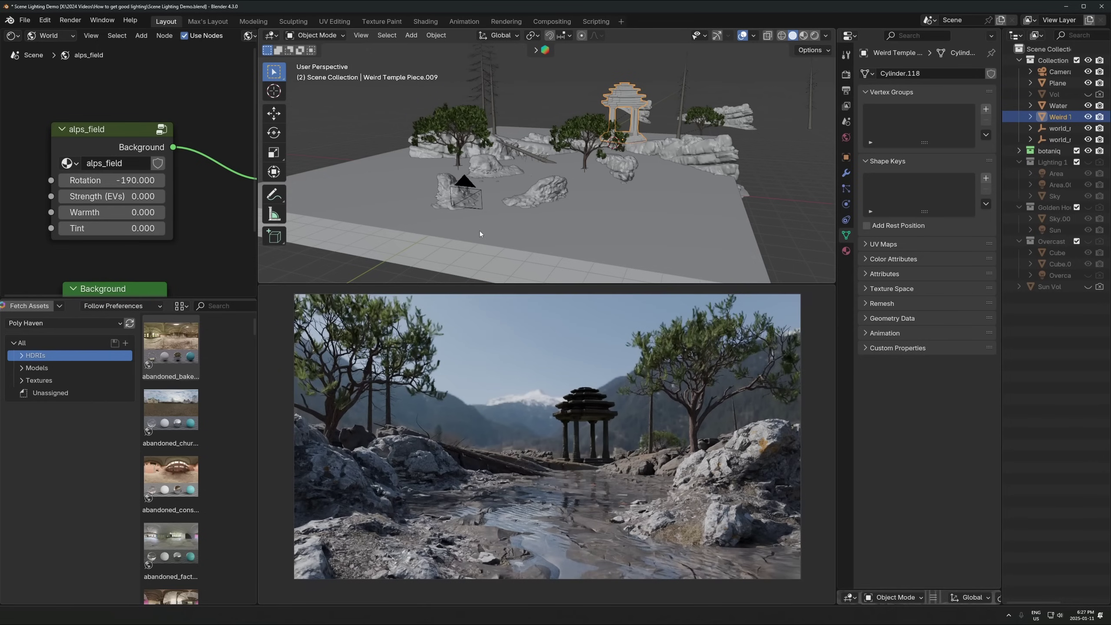
- Duplicate the pine tree on the stream's left bank and place the copy beside the camera, keeping its height
click(473, 140)
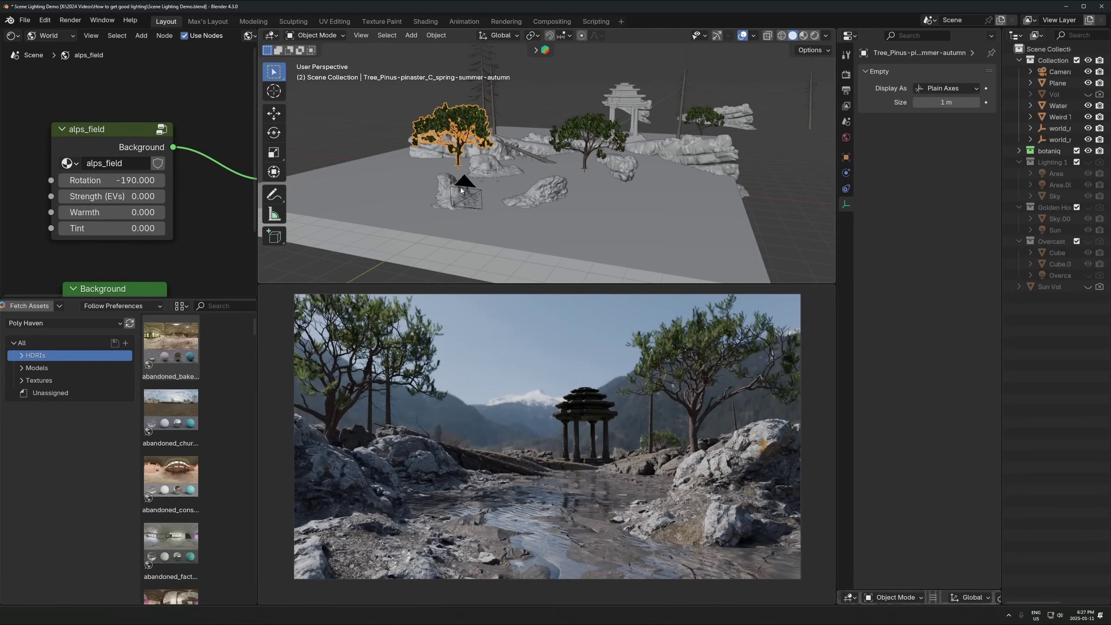
middle_drag(465, 131, 582, 139)
click(623, 103)
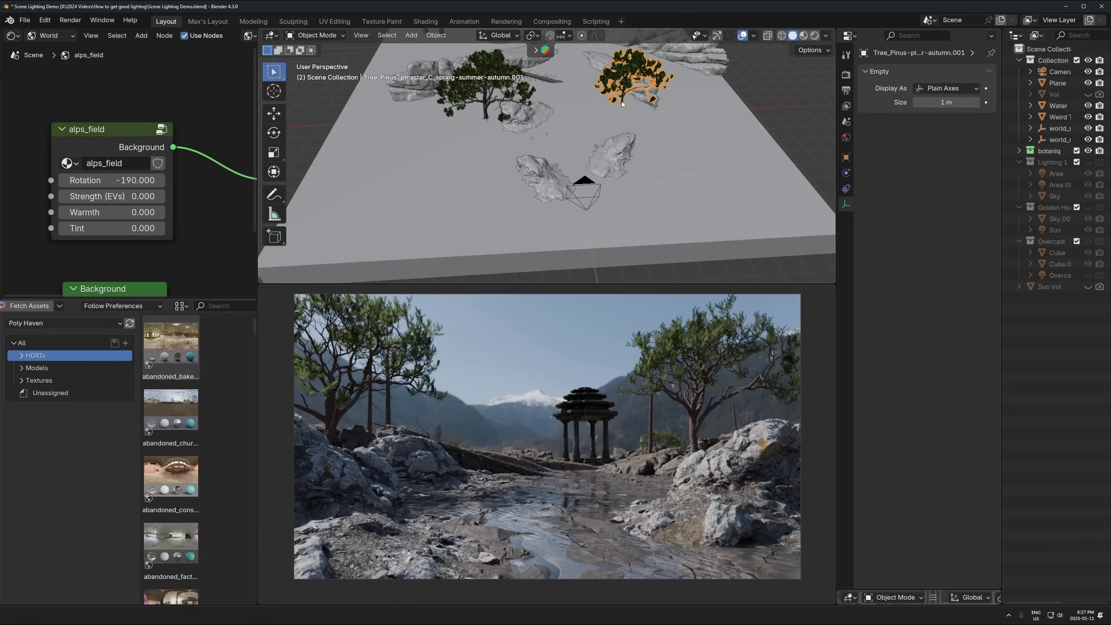
click(477, 104)
middle_drag(476, 104, 501, 184)
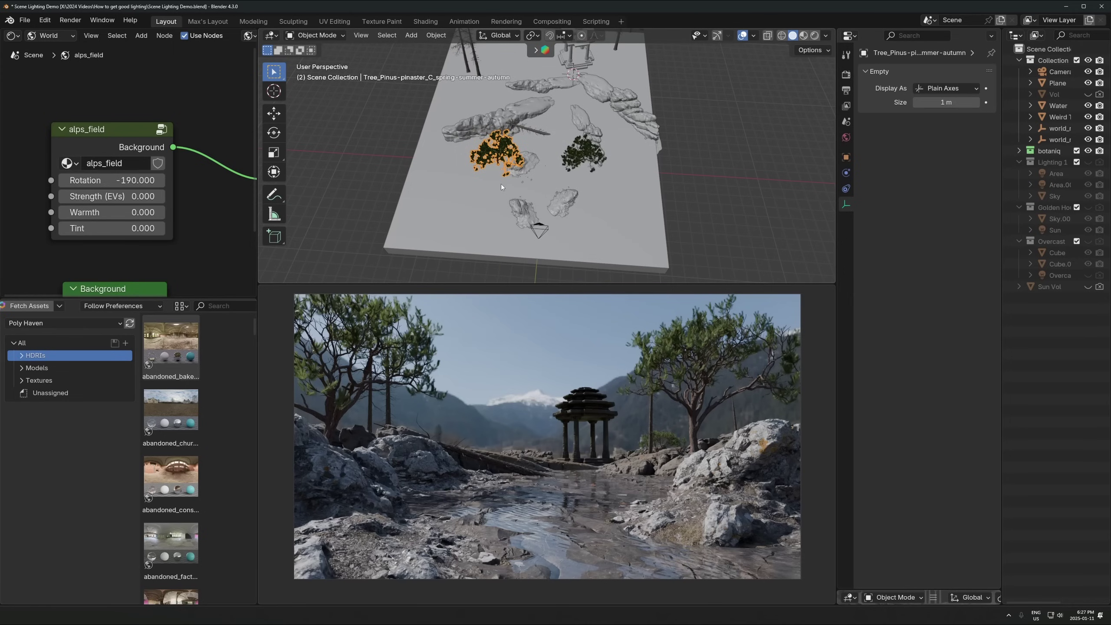
key(shift+d)
key(shift+z)
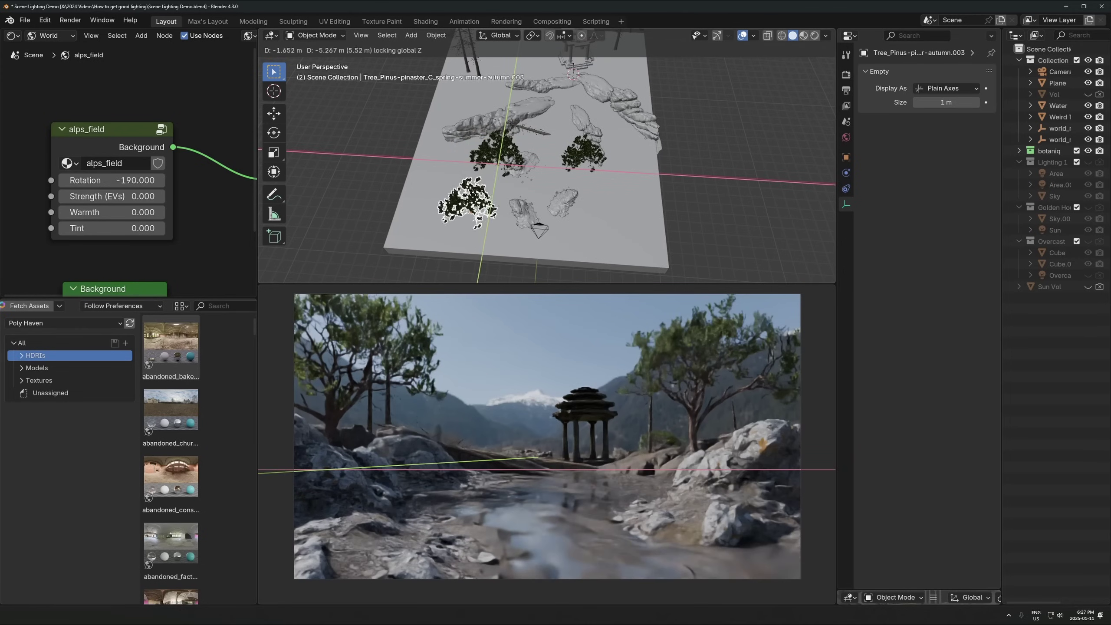
click(473, 207)
scroll(493, 241, up, 2)
key(shift+d)
shift+middle_drag(511, 240, 510, 193)
click(523, 215)
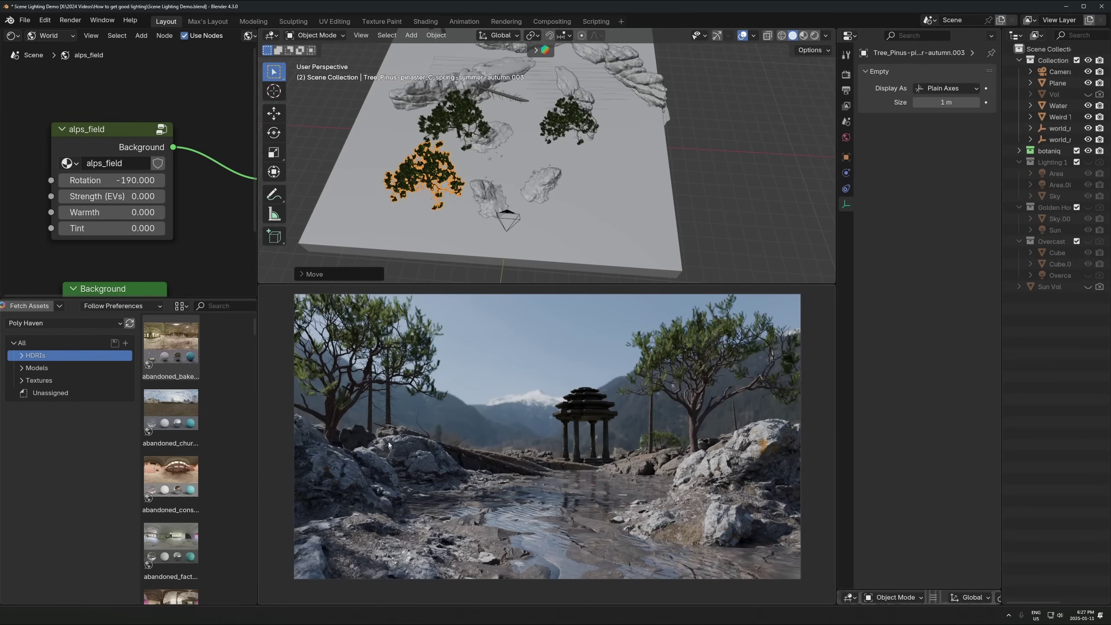
- Enlarge the tree copy and reposition it beside the camera to shade the foreground
key(s)
click(566, 164)
key(g)
key(shift+z)
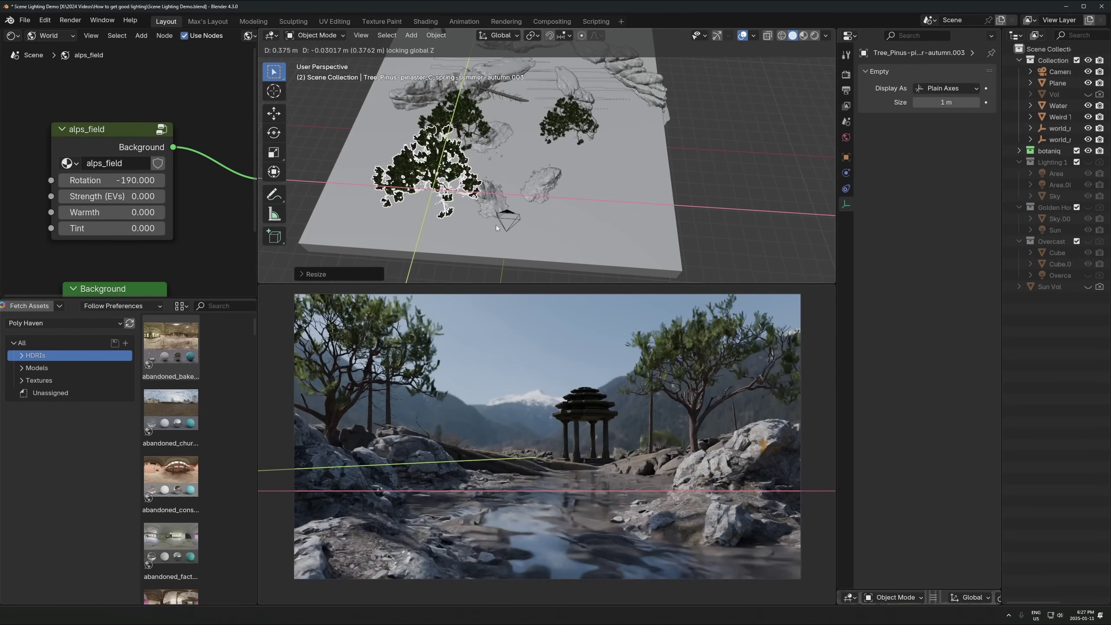
click(508, 222)
middle_drag(508, 221, 493, 197)
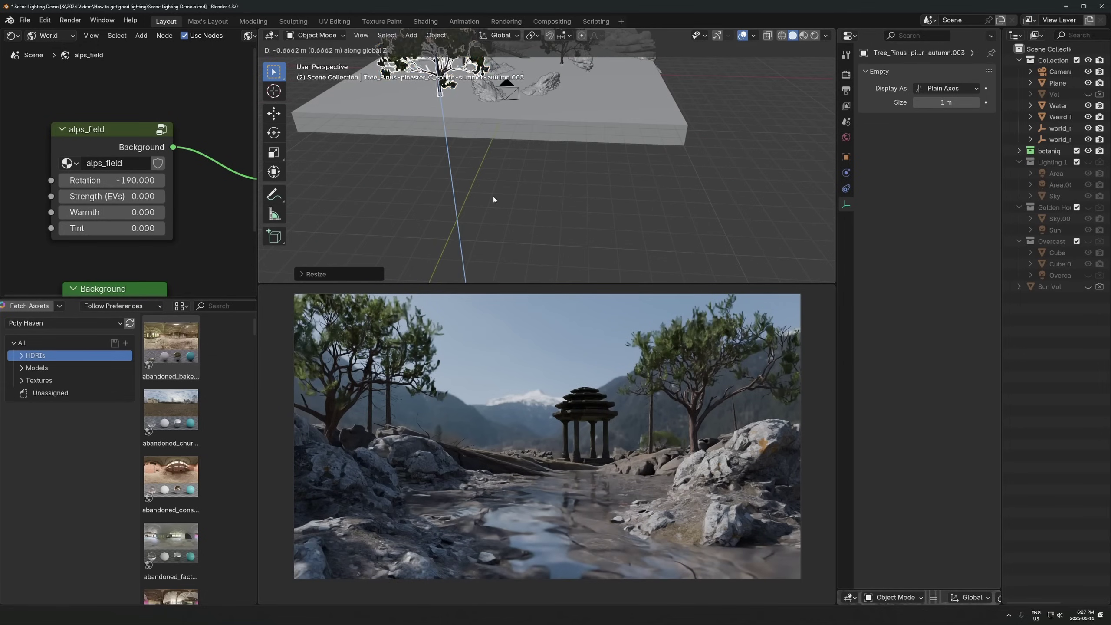
key(g)
key(shift+z)
key(Escape)
- Scale the tree copy again and rotate it about 30 degrees clockwise around the global Z axis
key(s)
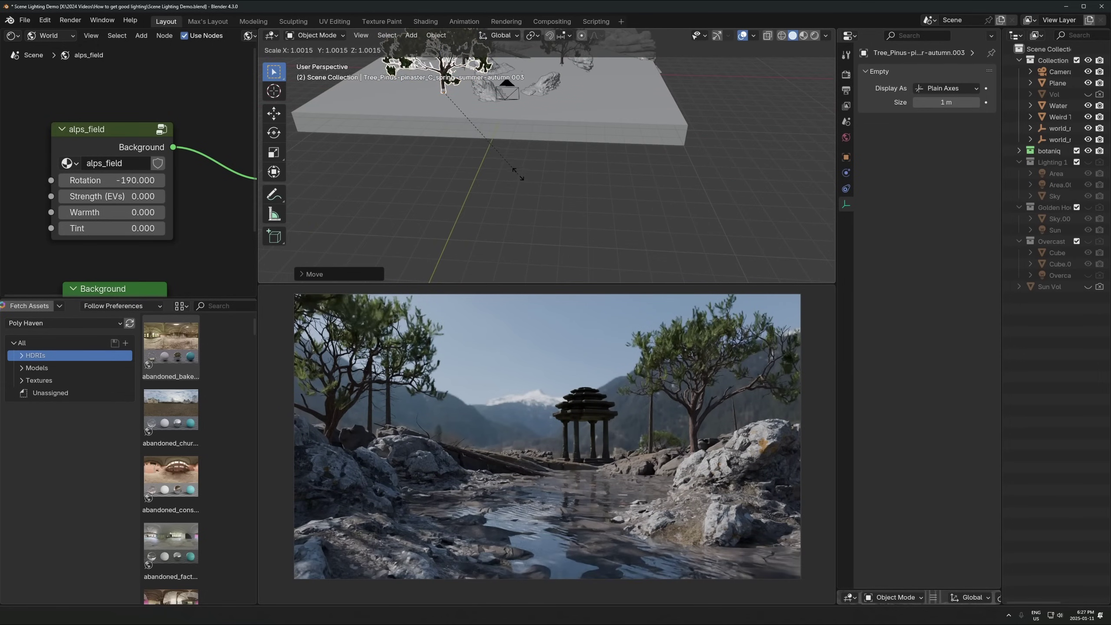
click(542, 156)
key(r)
key(z)
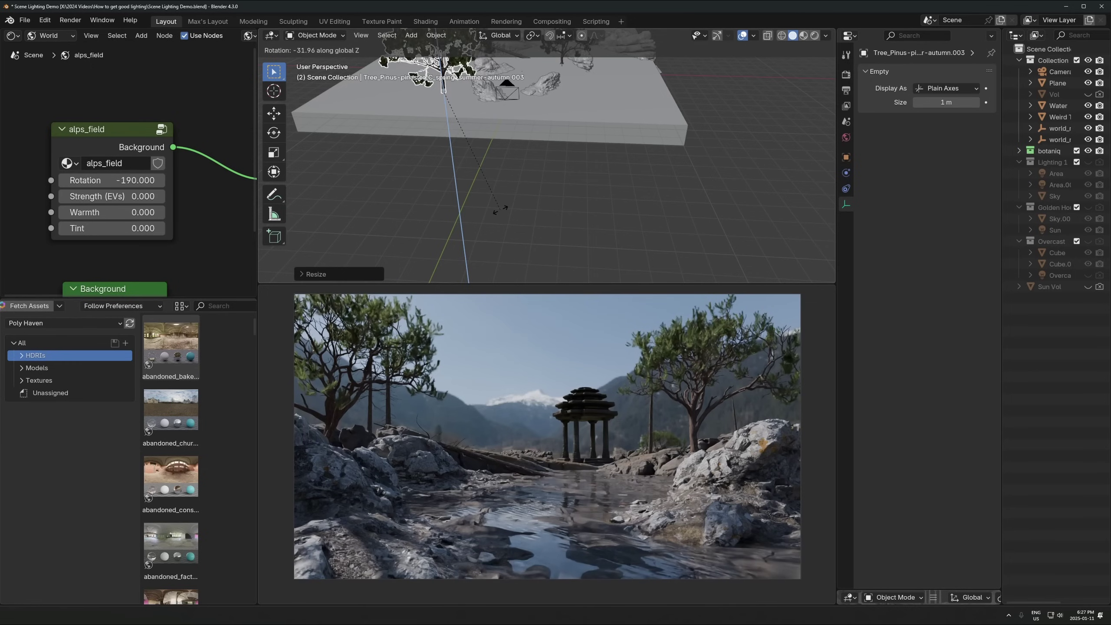
click(498, 209)
- Shift the tree copy across the ground plane and along the global X axis to adjust its foreground shadow
key(g)
key(shift+z)
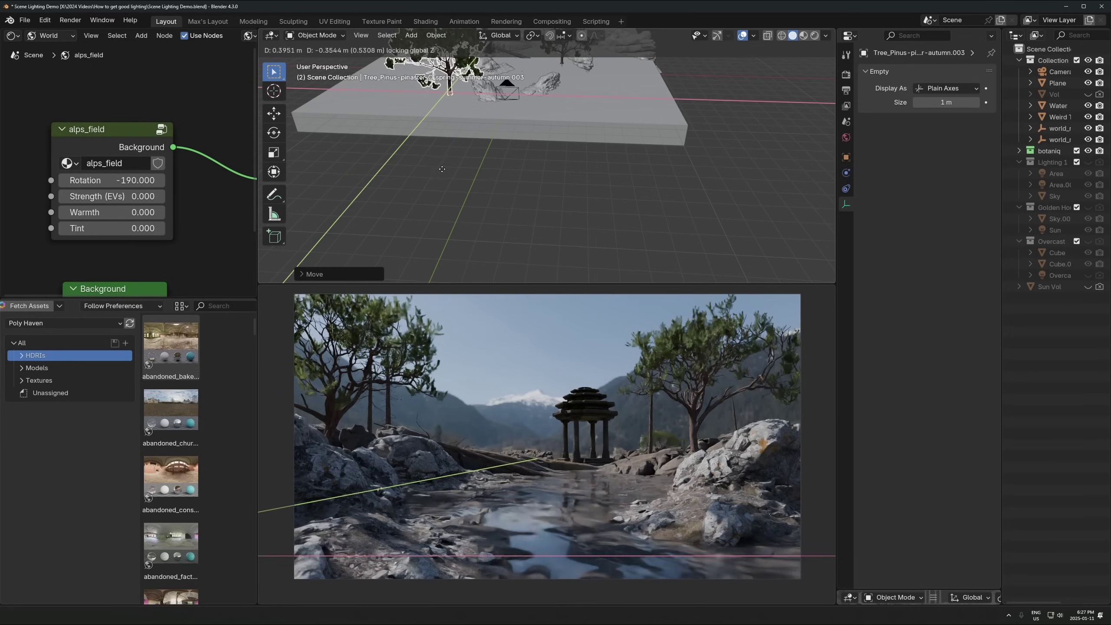
click(362, 152)
key(g)
key(x)
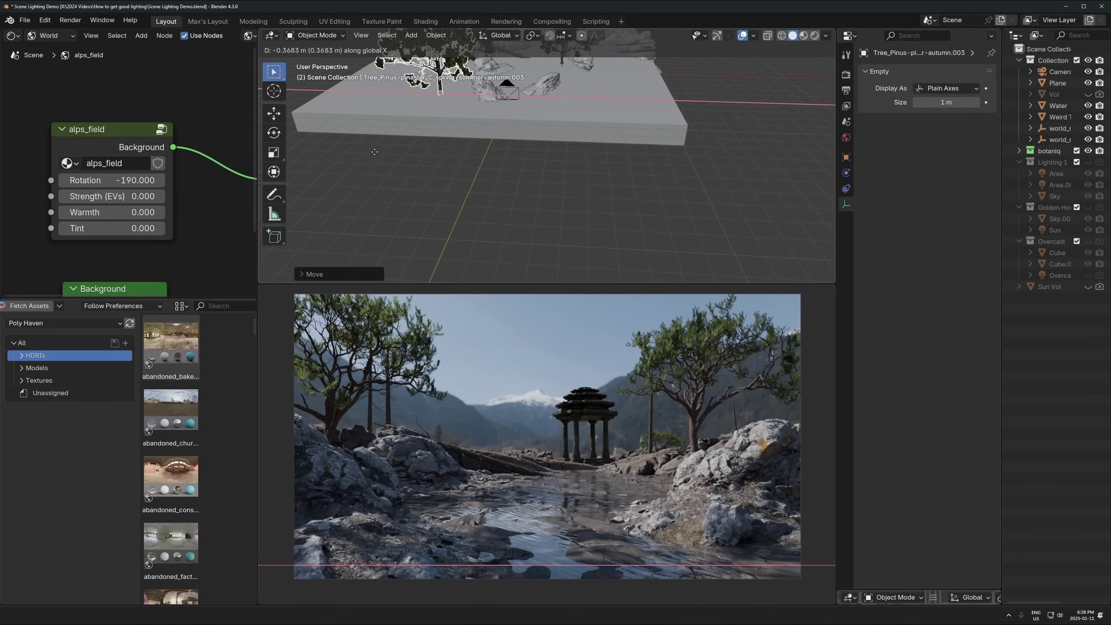
click(375, 152)
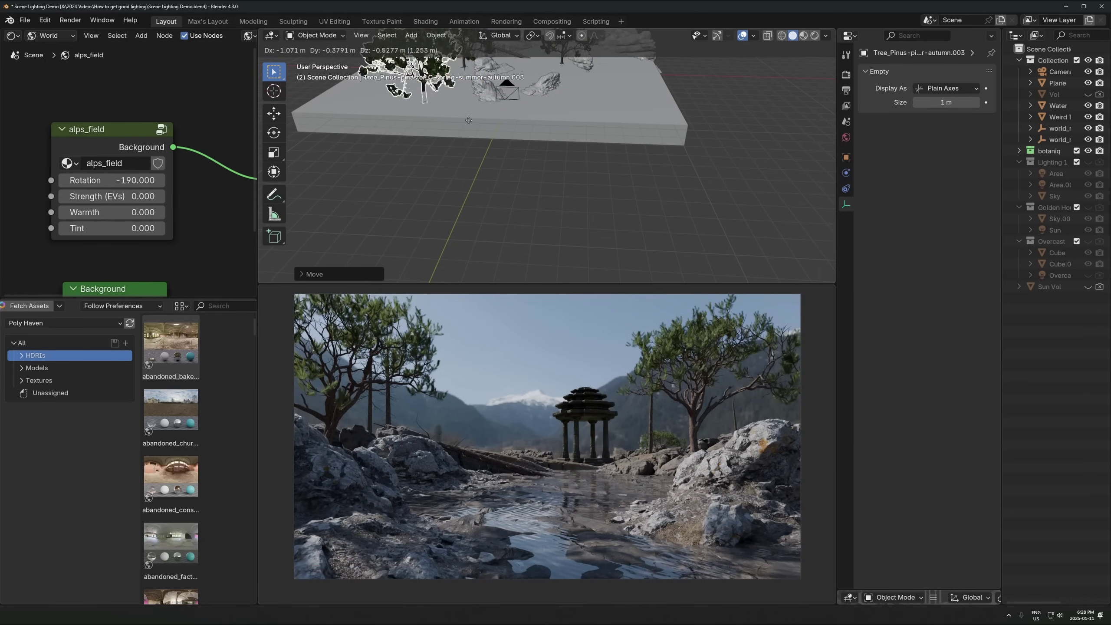
- Locate the tree copy in the scene hierarchy and compare the foreground shadows with it hidden and shown
key(KP_Decimal)
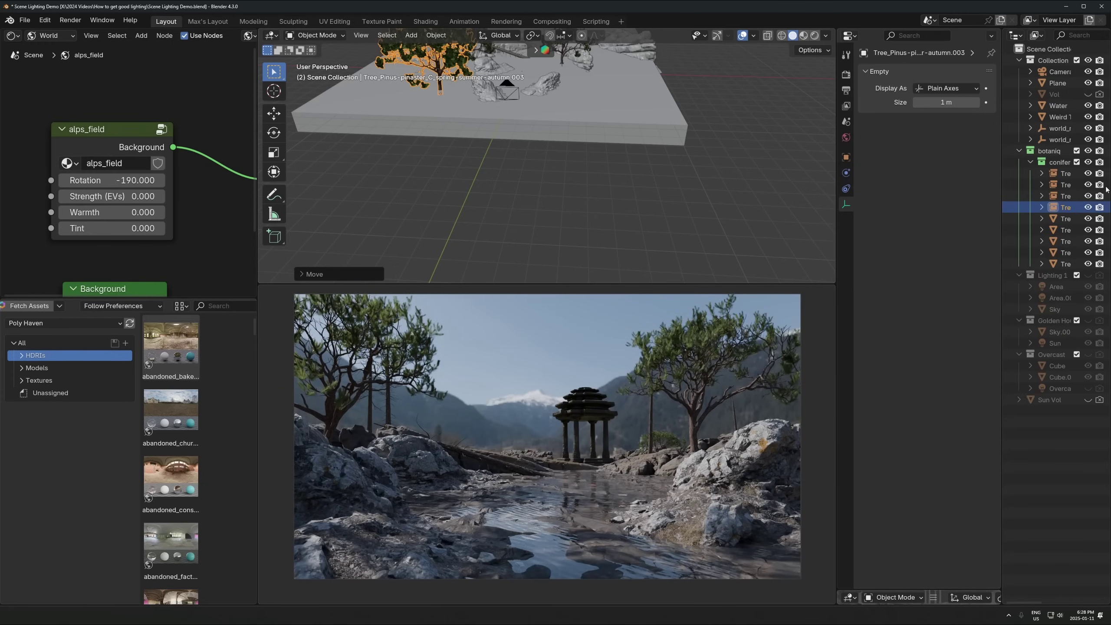
click(1089, 207)
click(1088, 207)
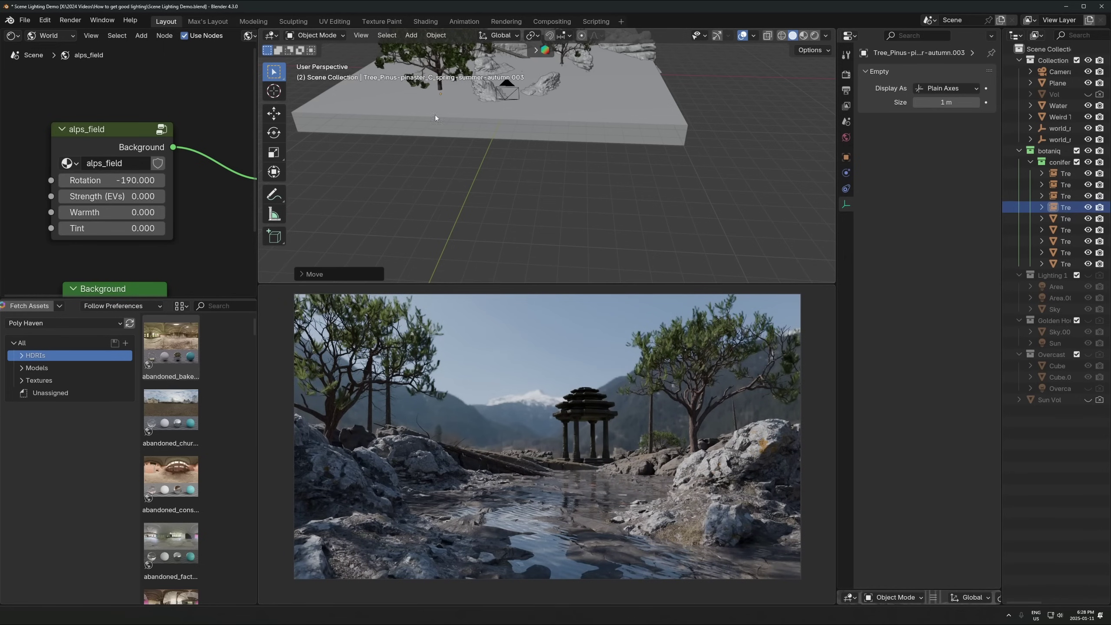
- Duplicate the large tree copy beside the camera, place the new one further back, and shrink it
middle_drag(435, 114, 599, 297)
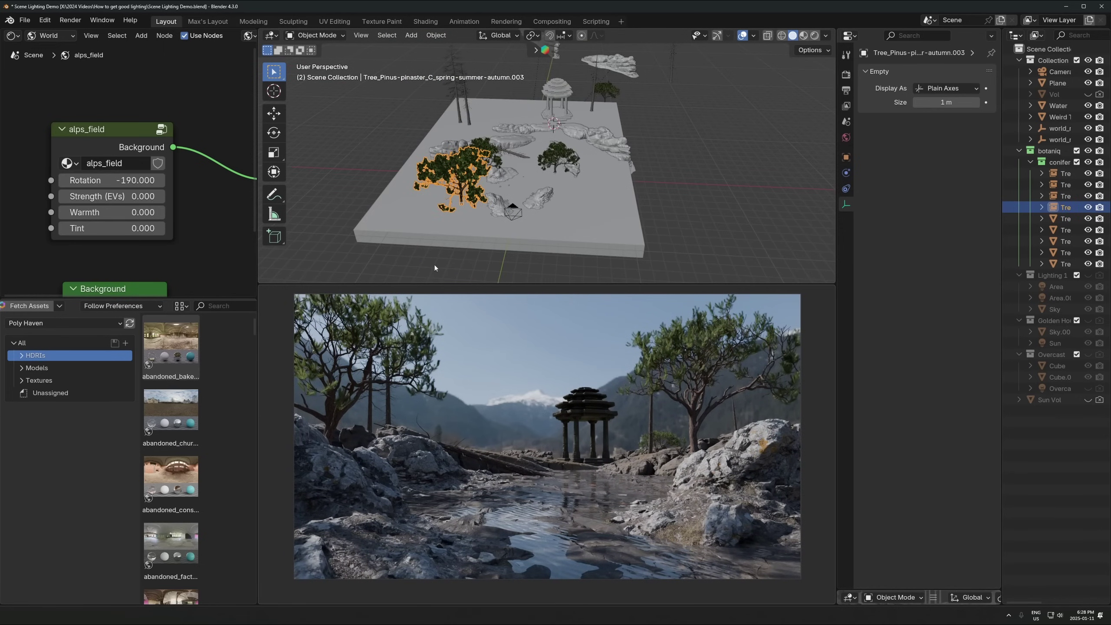
scroll(434, 264, up, 2)
key(shift+d)
click(476, 136)
key(s)
click(466, 147)
- Raise the small tree copy high above the ground along the global Z axis and rescale it
key(g)
key(z)
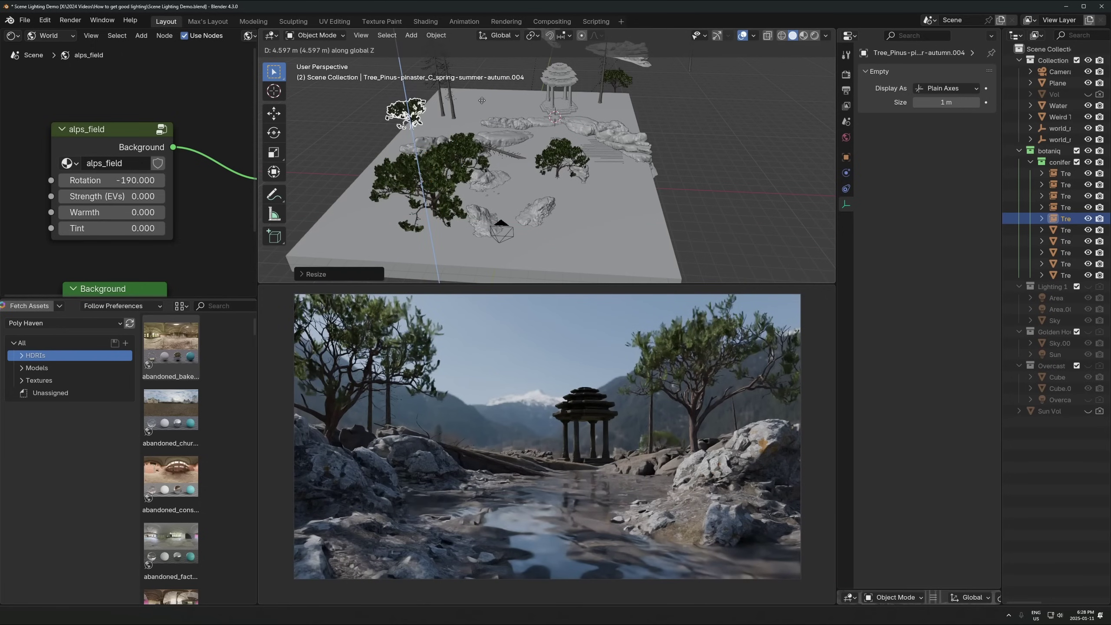
click(481, 118)
key(g)
key(z)
click(479, 115)
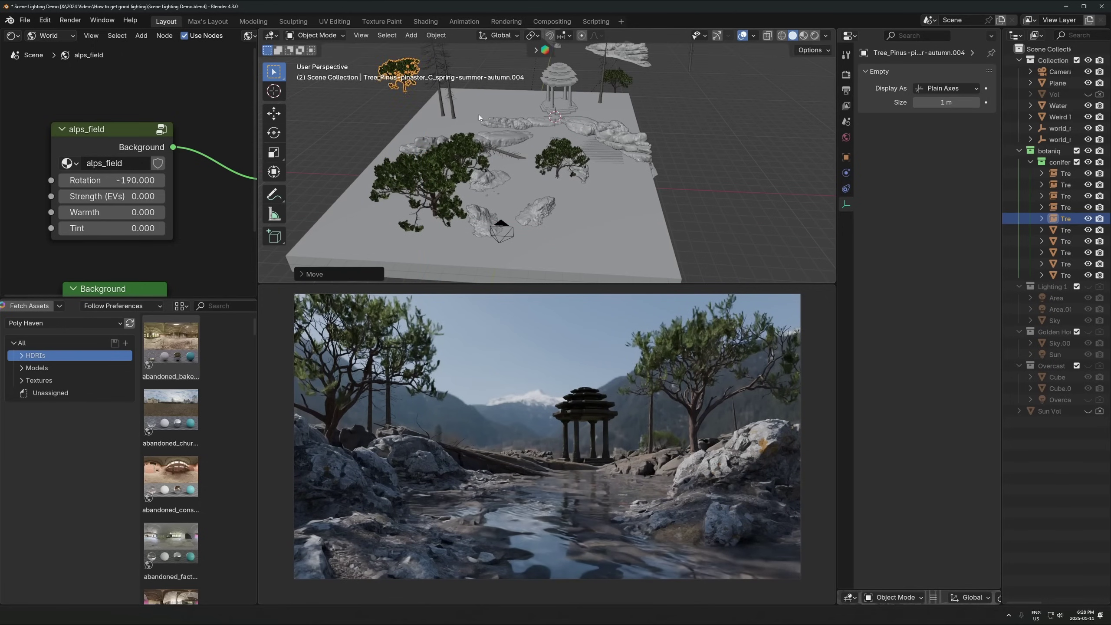
key(s)
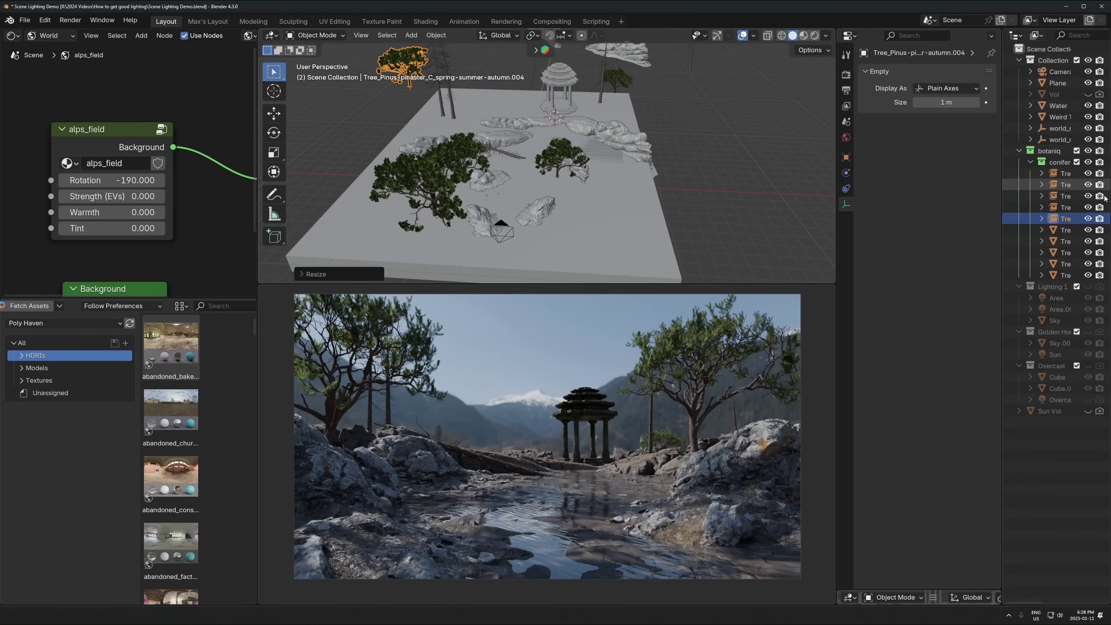
- Compare the shadows with and without the raised tree copy, leaving it hidden in both viewport and render
click(1089, 218)
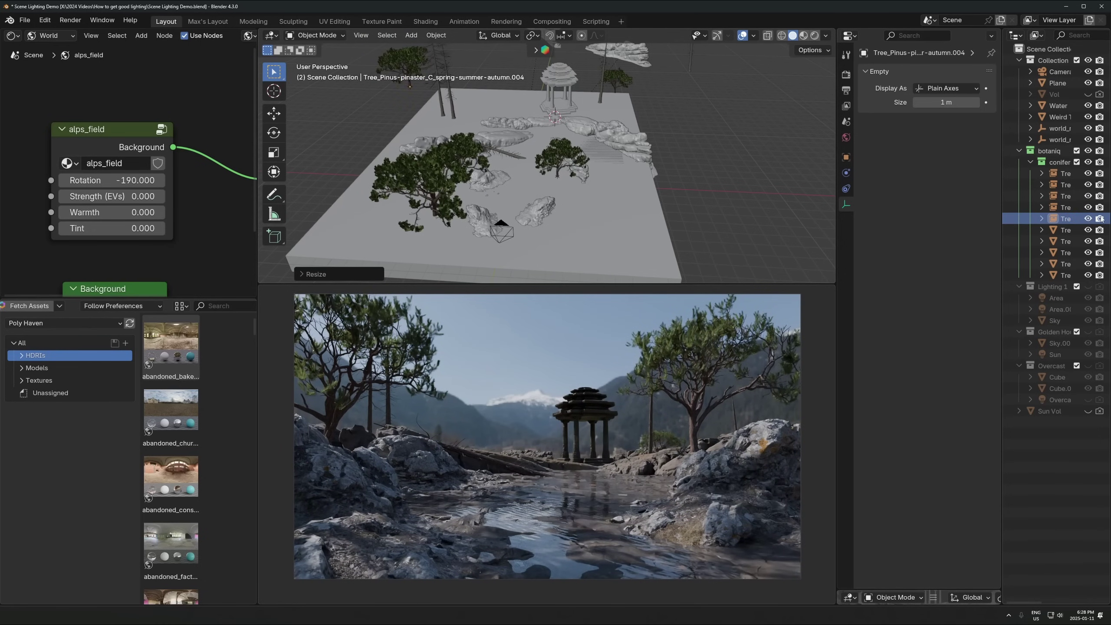
click(1089, 218)
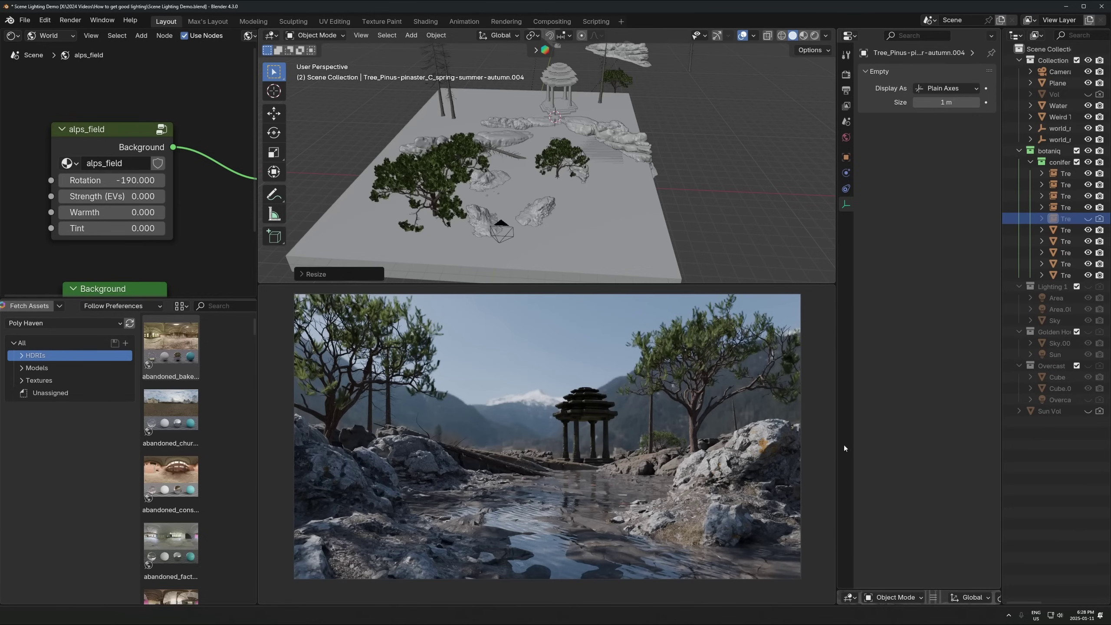
mouse_move(480, 228)
middle_down()
mouse_move(518, 201)
mouse_move(496, 225)
middle_up()
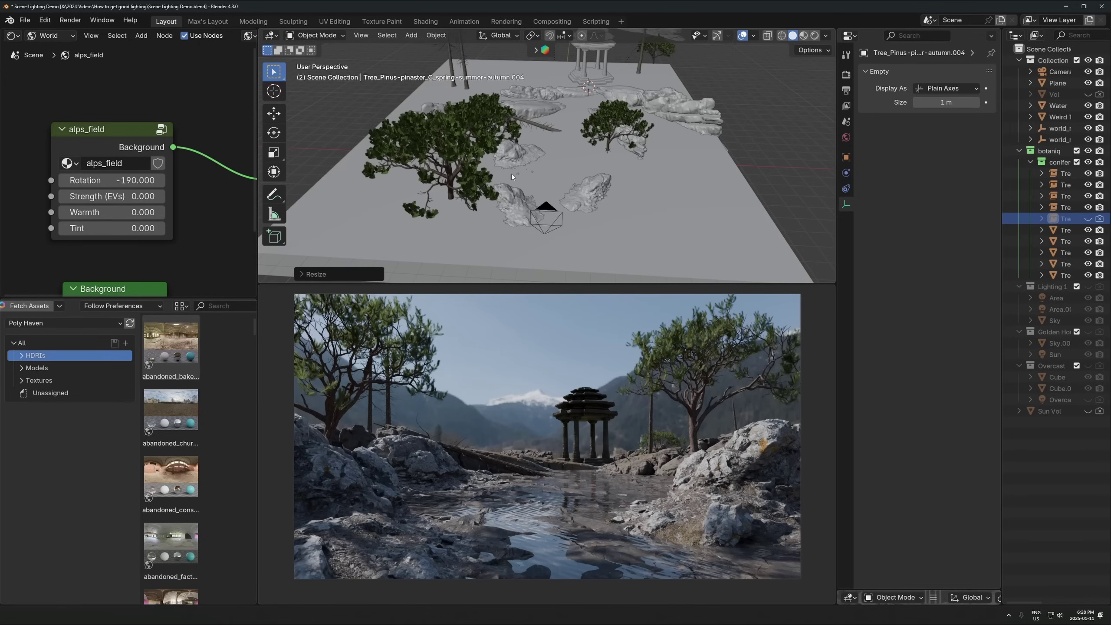
scroll(561, 171, down, 3)
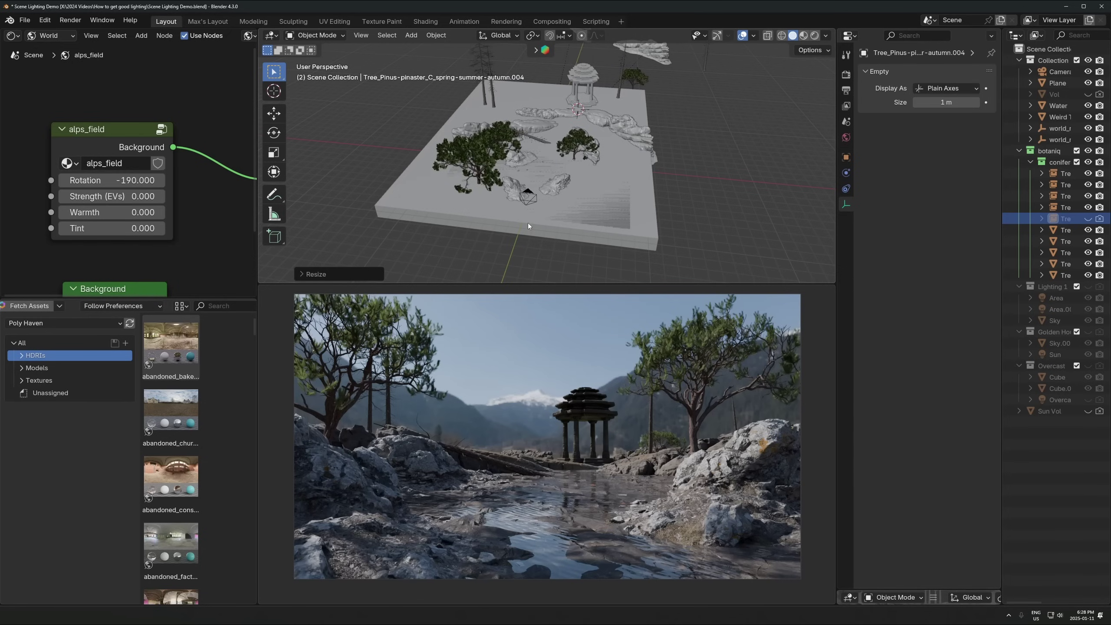
- Try an alps_field rotation of 1 to compare the front-lit scene, and undo the change
click(131, 180)
text(1)
key(Return)
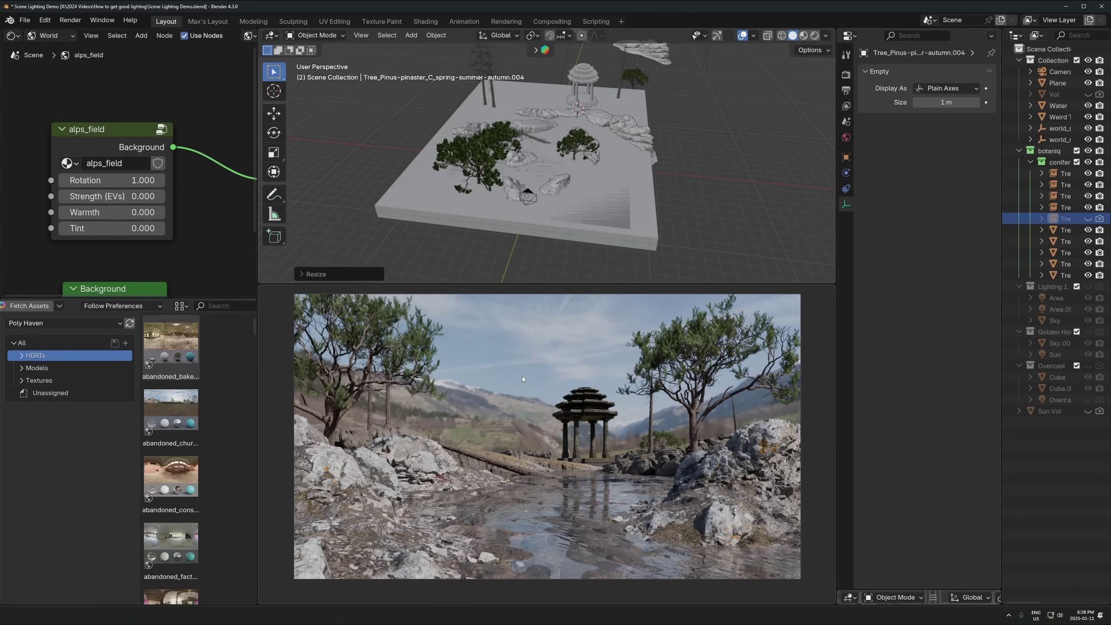
key(ctrl+z)
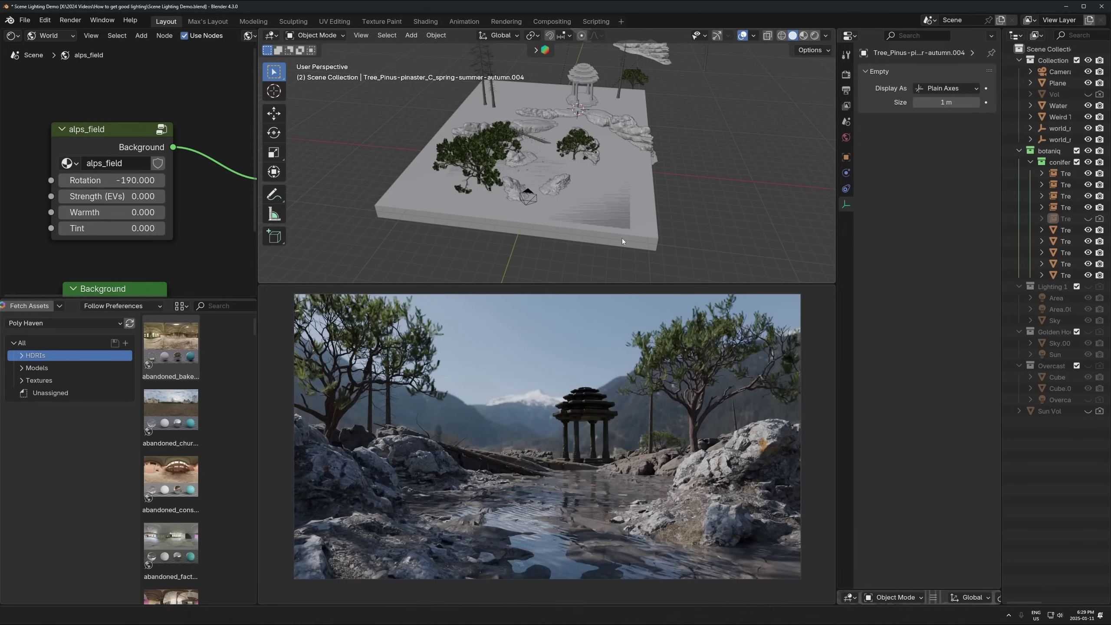
- Enable the Sun Vol object in viewport and render, and show its material nodes in the object shader editor
click(1088, 411)
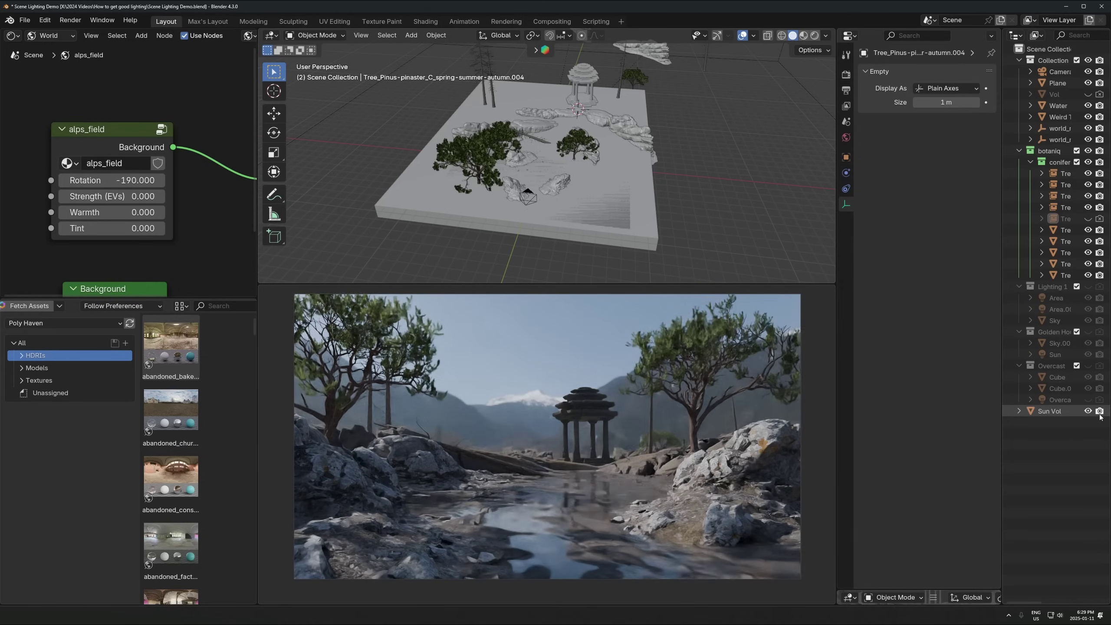
click(1050, 411)
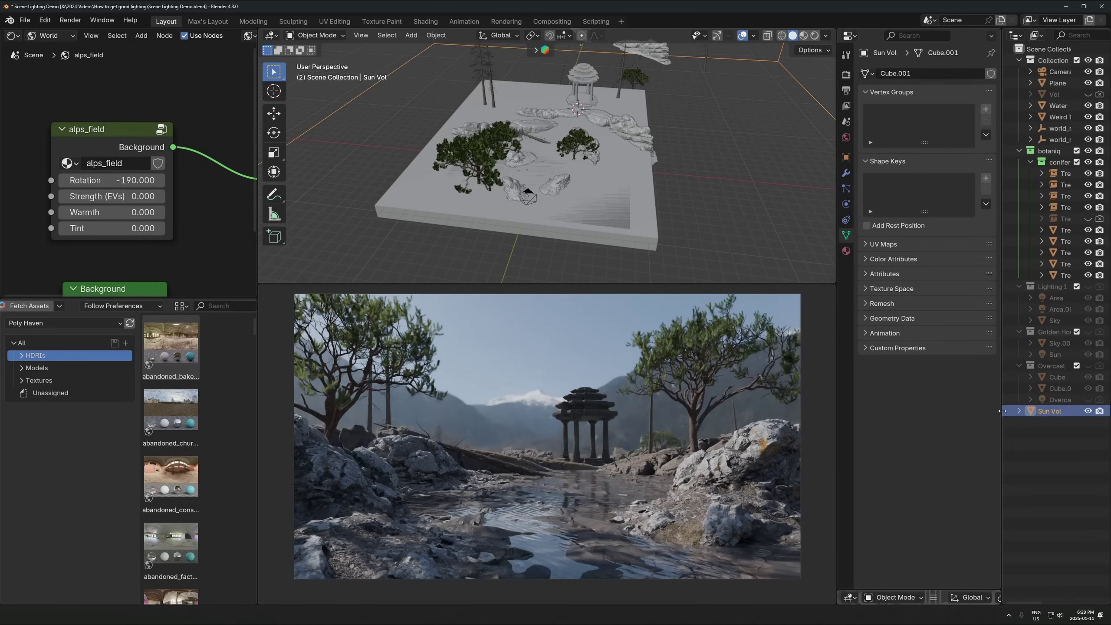
click(52, 36)
click(57, 76)
- Move the Sun Vol box freely to a new position around the temple terrain
scroll(591, 183, down, 5)
key(g)
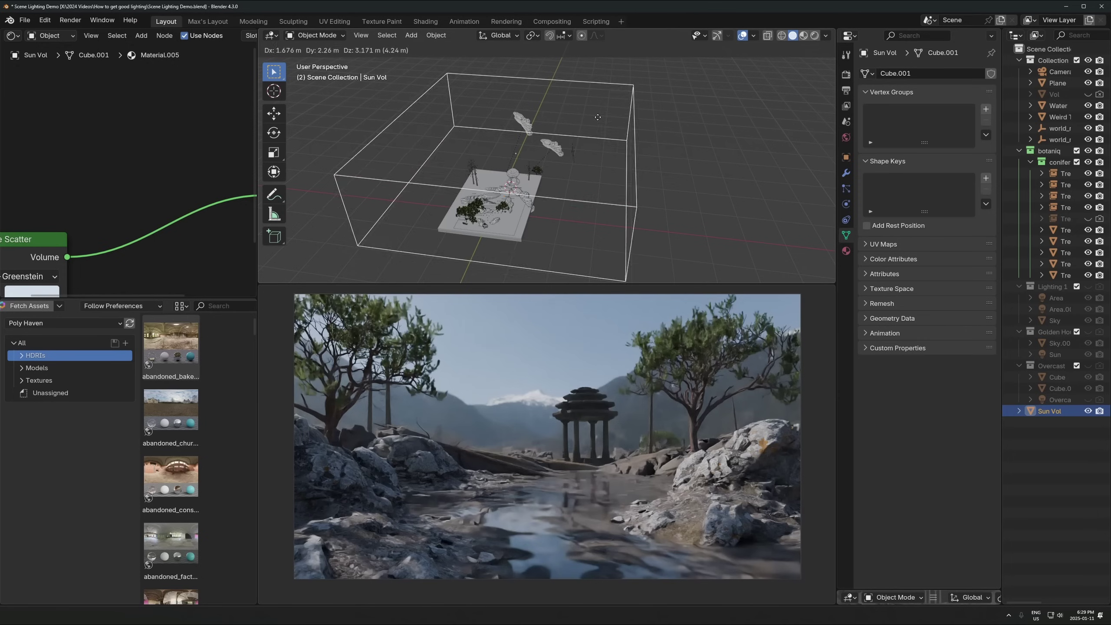
click(593, 127)
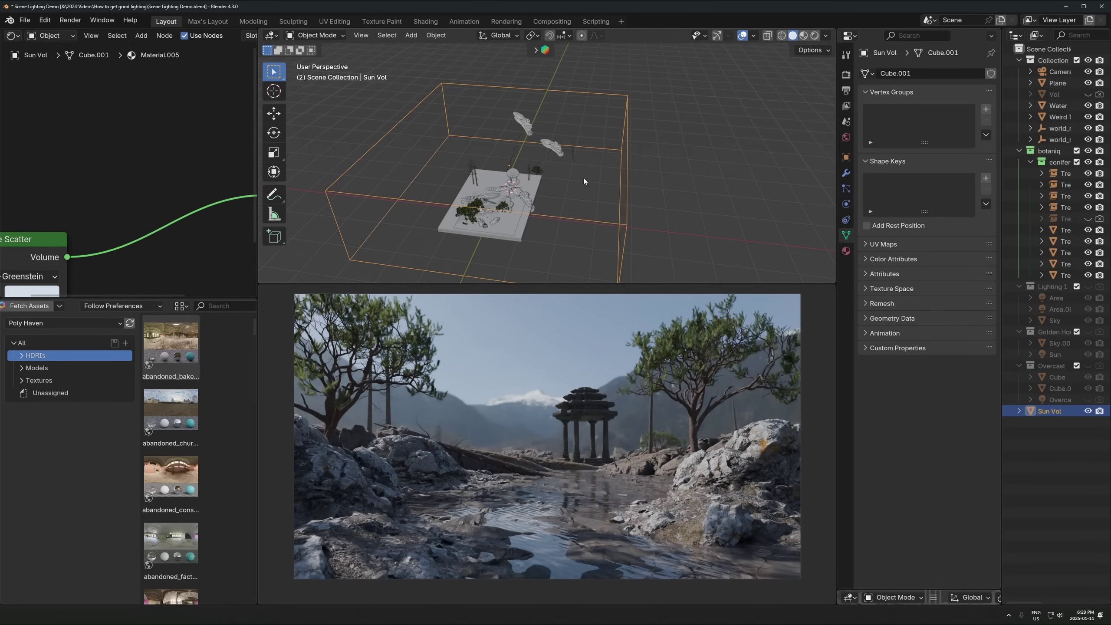
- Set the Sun Vol box's viewport display to Textured to show it as a solid volume around the terrain
key(d)
key(Escape)
key(d)
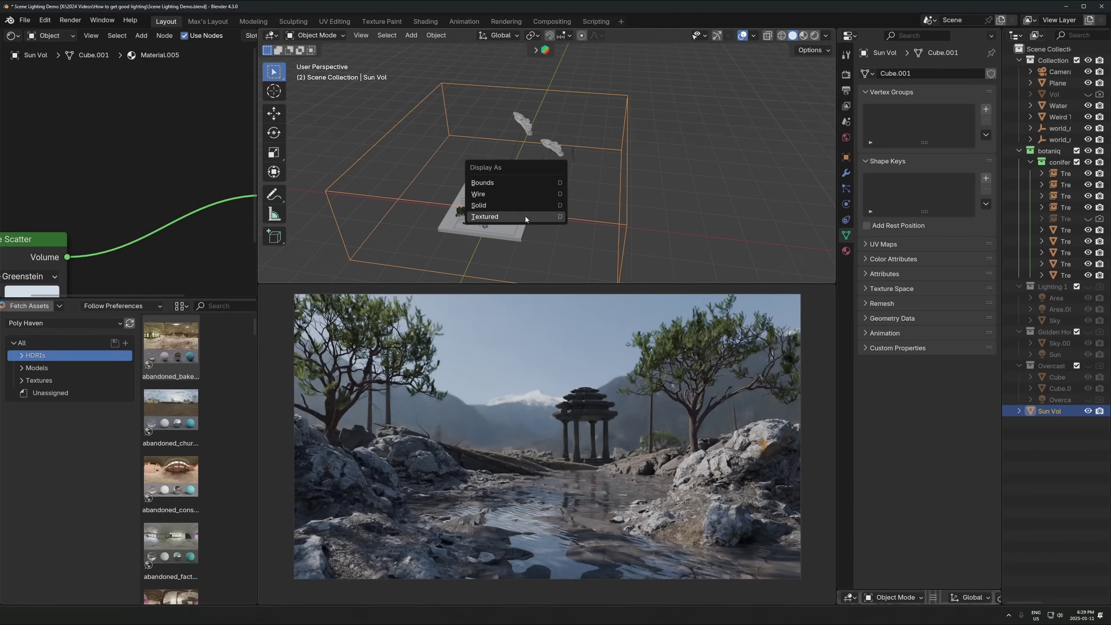
click(526, 216)
scroll(599, 141, down, 2)
scroll(128, 171, down, 5)
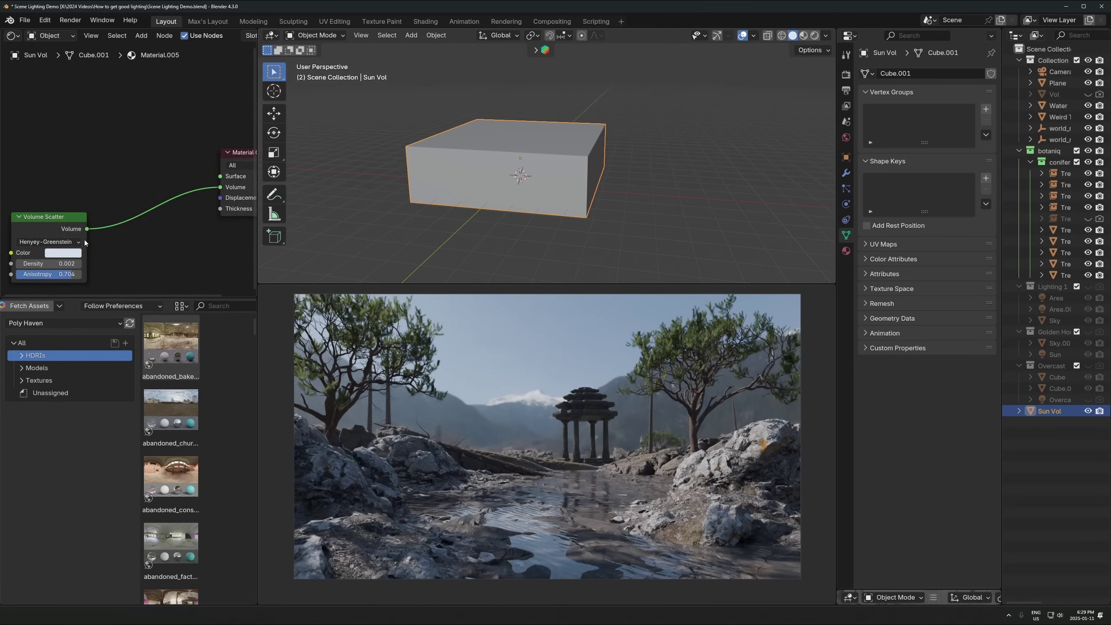
- Move the Volume Scatter node closer to the Material Output node in the Sun Vol material
scroll(138, 199, up, 2)
middle_drag(84, 240, 152, 199)
click(132, 200)
scroll(143, 195, down, 3)
key(g)
click(178, 162)
middle_drag(178, 162, 83, 166)
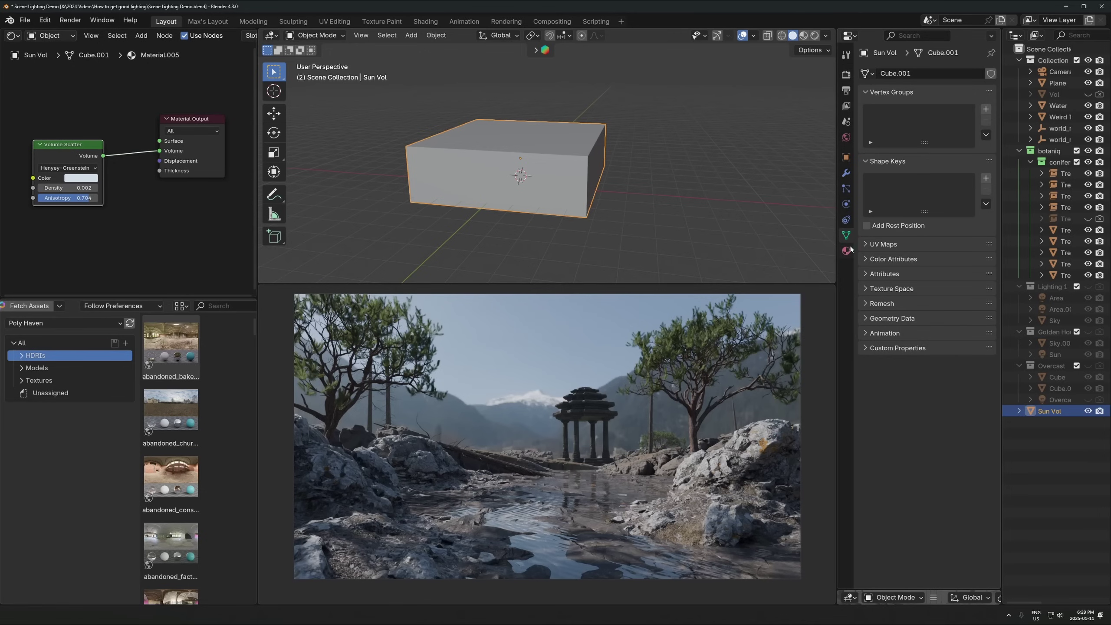
- Set Sun Vol's Display As option to Bounds in the object's viewport display settings
click(847, 158)
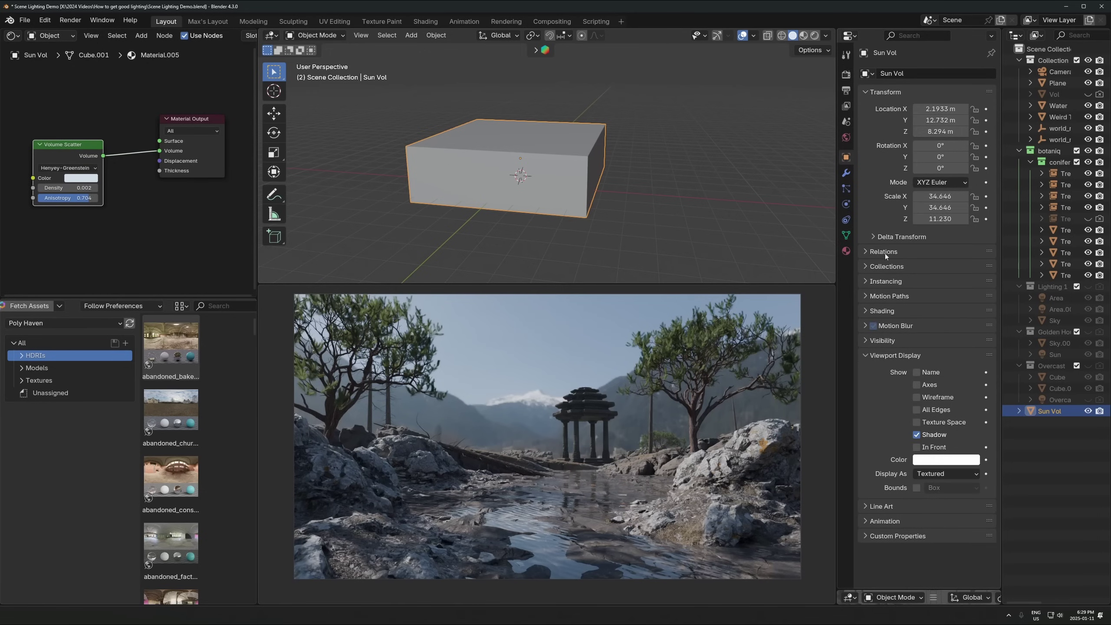
click(946, 473)
click(940, 486)
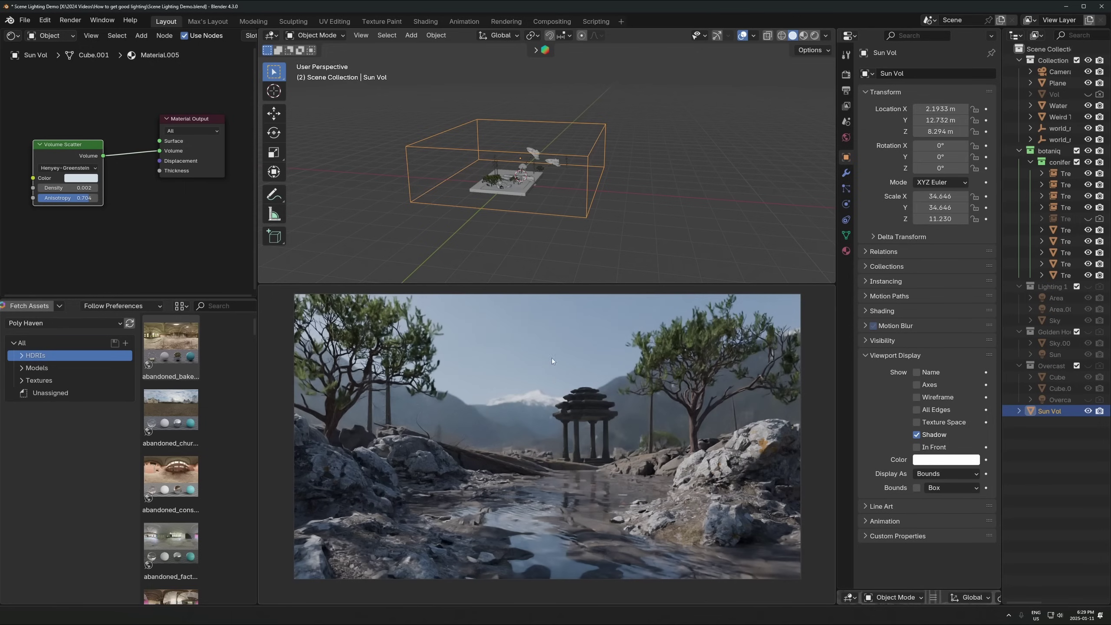
- Compare the camera view with and without the Sun Vol haze by toggling the object's viewport visibility
click(1088, 411)
click(1089, 412)
click(1089, 411)
click(1089, 411)
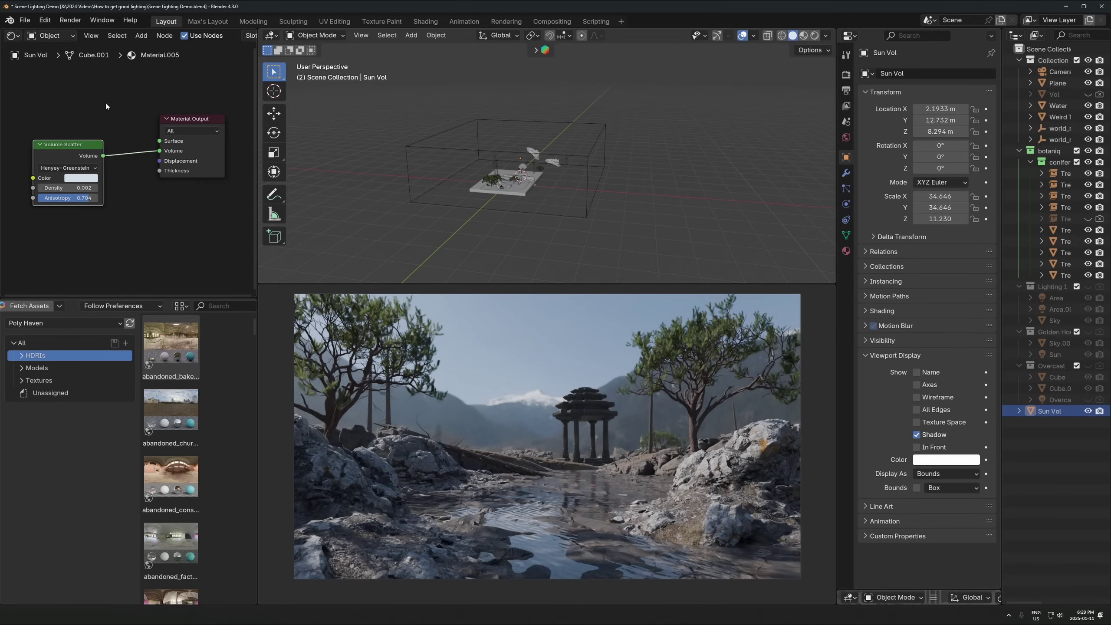
- Examine the Volume Scatter node's density and anisotropy along with the haze around the temple in the camera view
scroll(69, 160, up, 6)
middle_drag(31, 201, 123, 193)
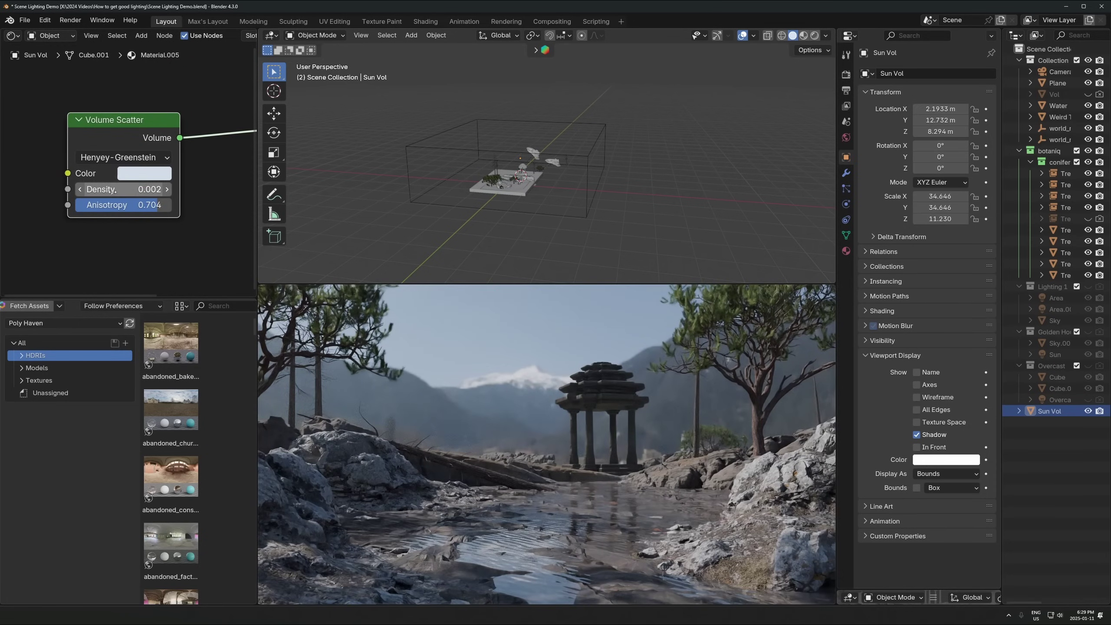
drag(127, 189, 151, 190)
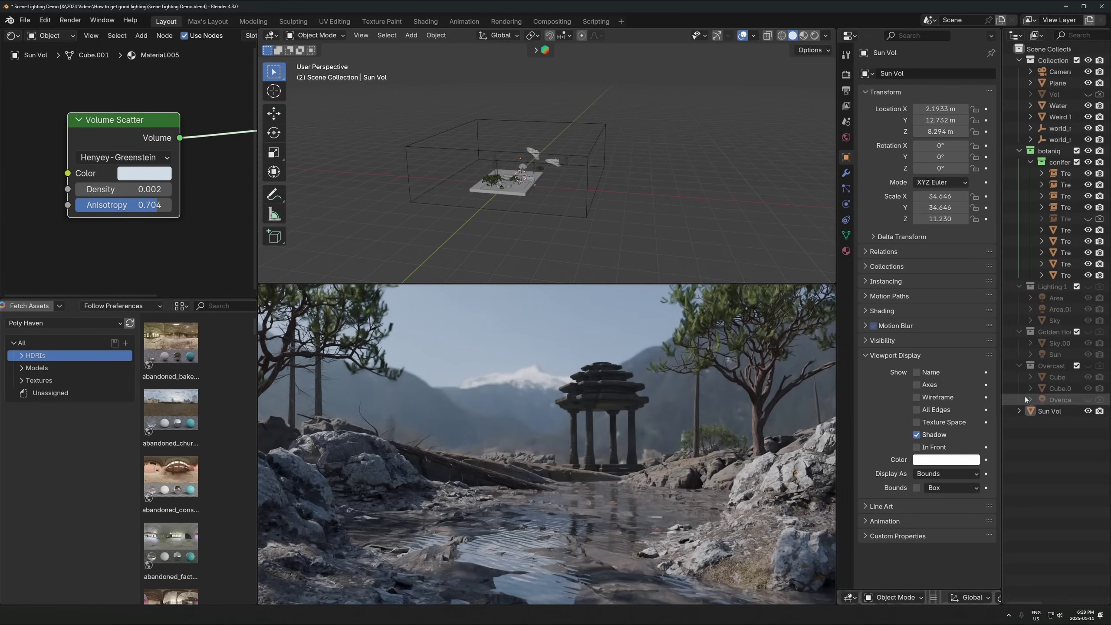
key(KP_0)
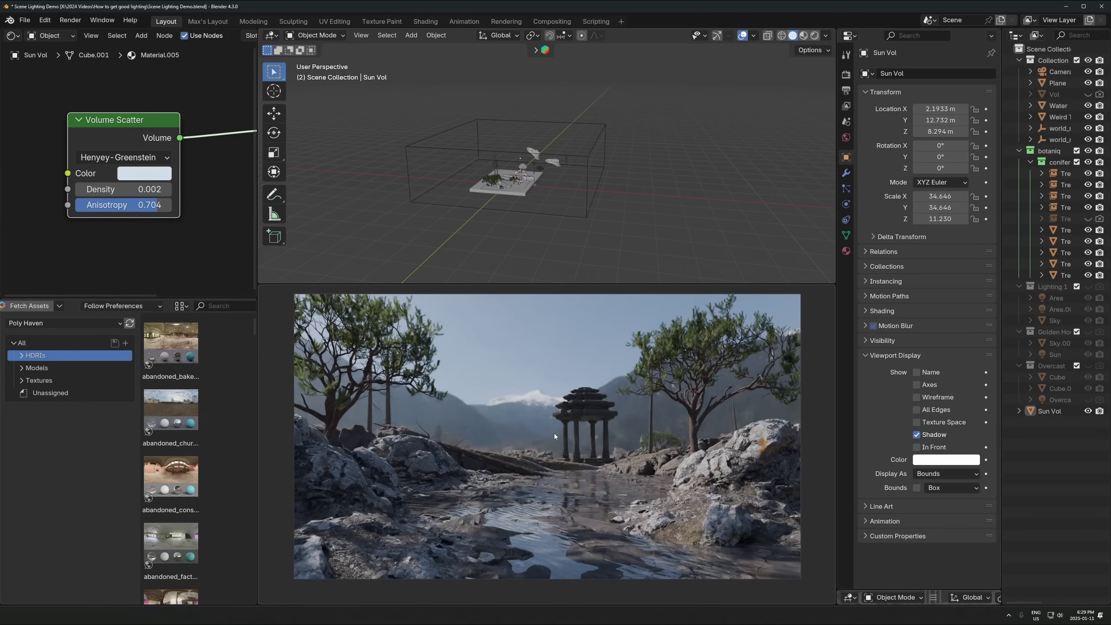
scroll(519, 416, up, 3)
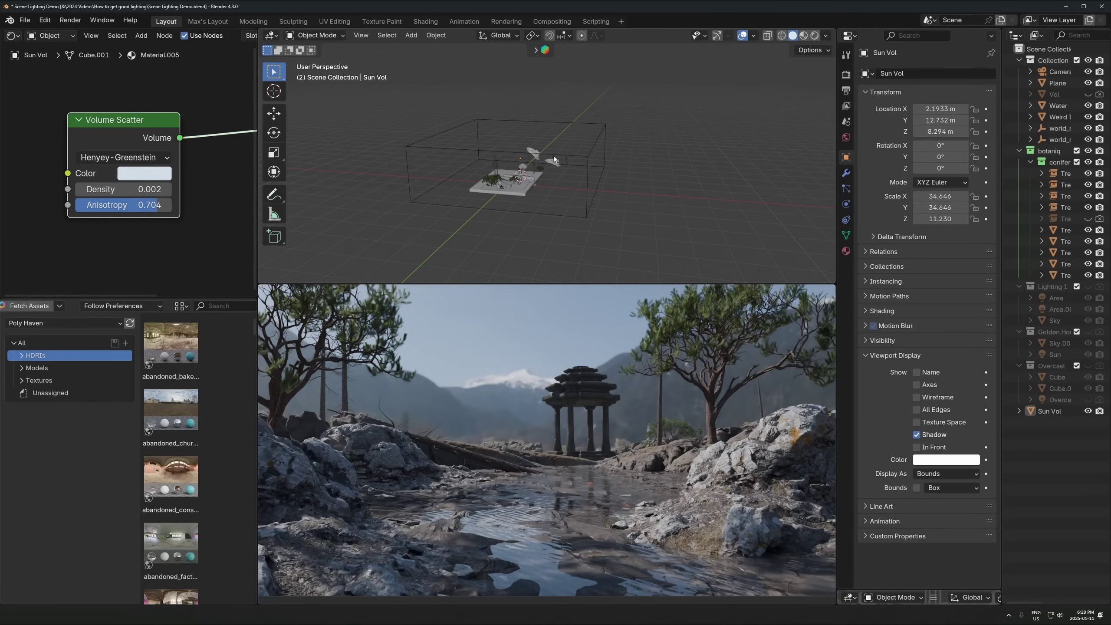
scroll(554, 156, up, 3)
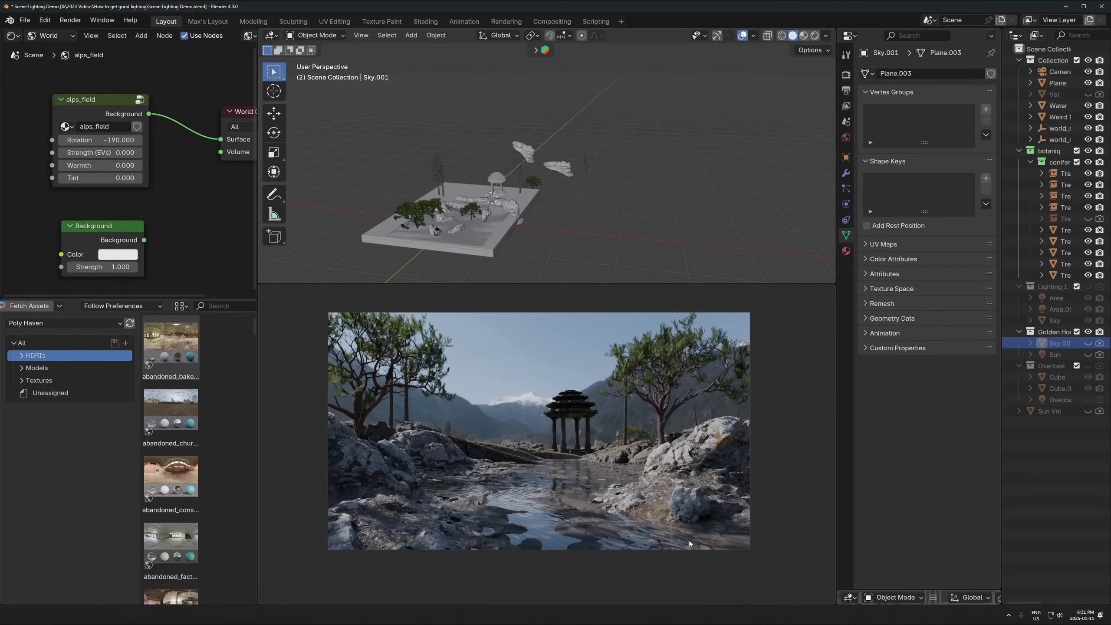
- Disconnect the alps_field background from the World Output node's surface input
shift+middle_drag(490, 276, 543, 220)
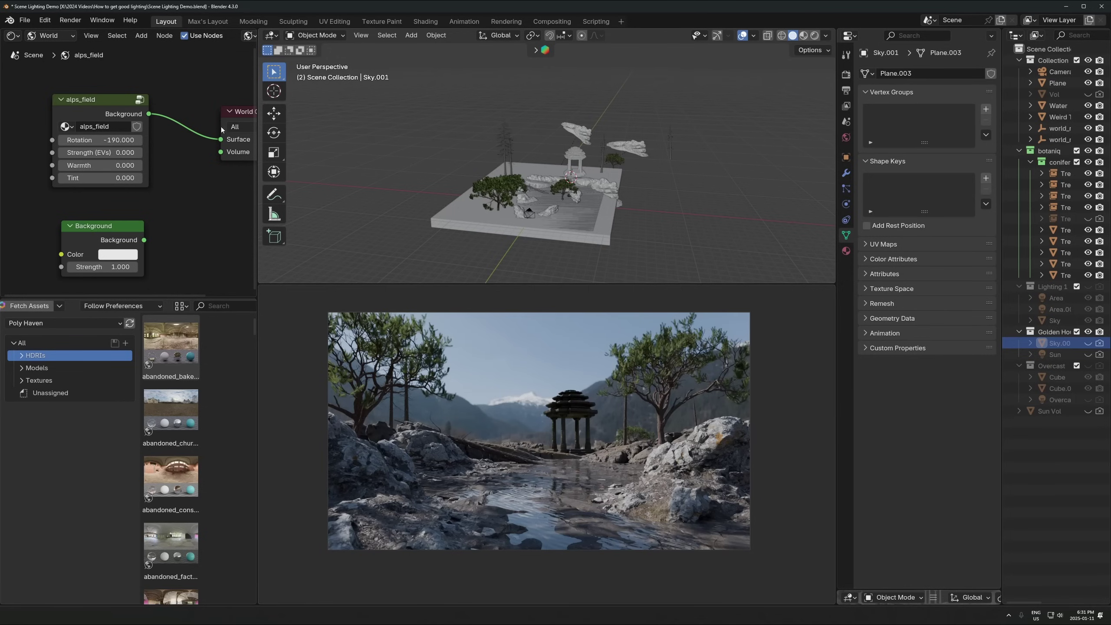
drag(220, 141, 200, 151)
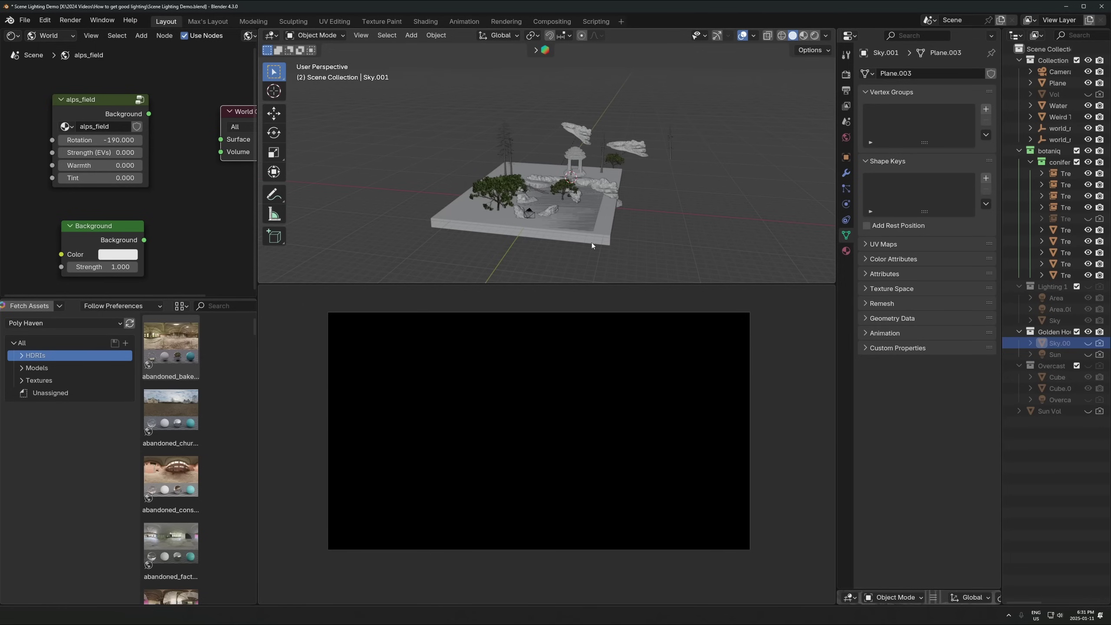
- Add a Sun light to the scene and move it up beside the temple, above the terrain
scroll(592, 243, up, 5)
scroll(612, 179, up, 1)
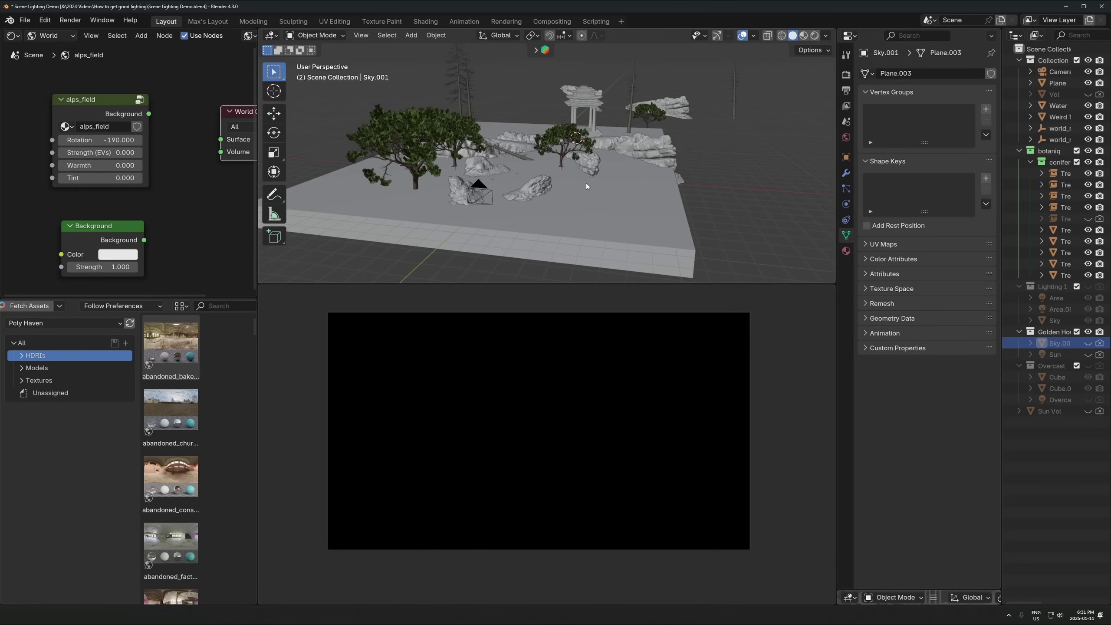
key(shift+a)
mouse_move(542, 331)
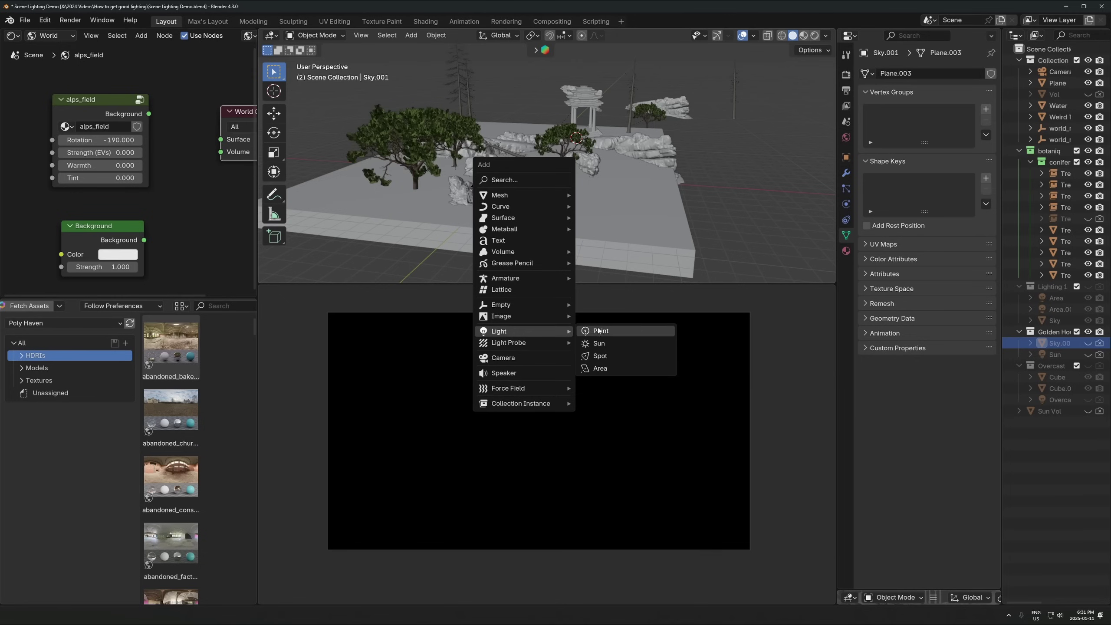
click(602, 348)
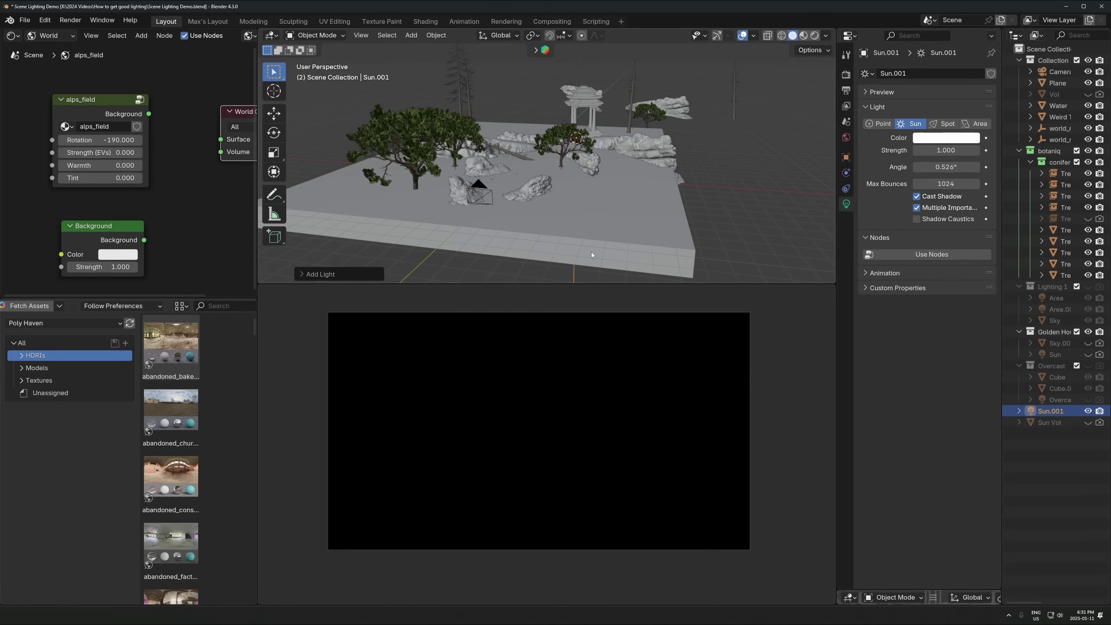
middle_drag(591, 252, 595, 237)
key(g)
click(546, 194)
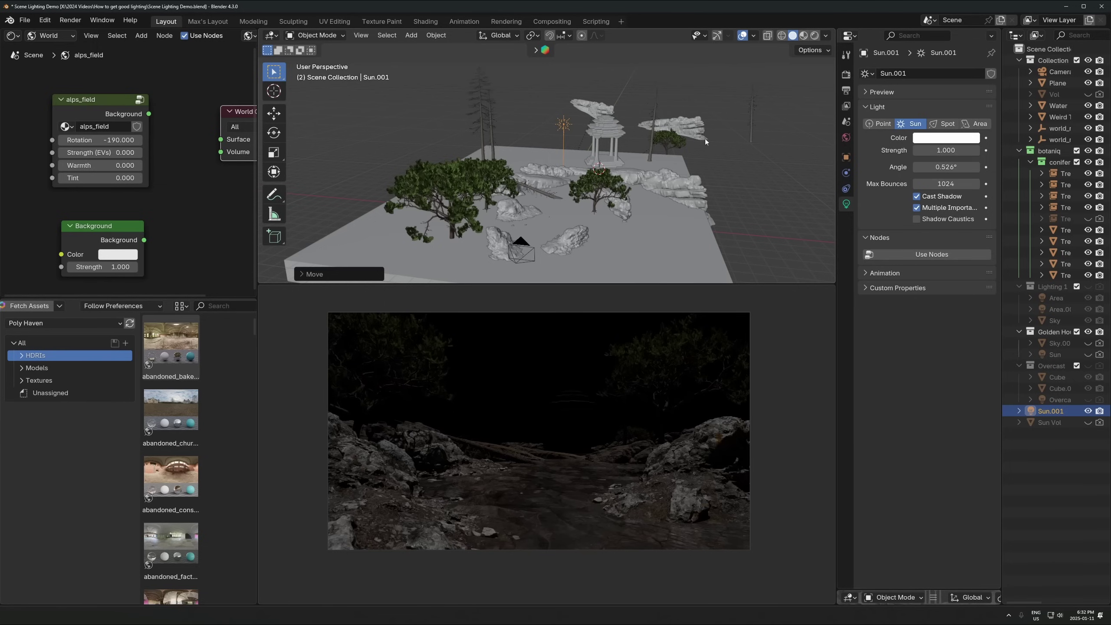
- Set the new Sun light's strength to 10
middle_drag(591, 180, 670, 140)
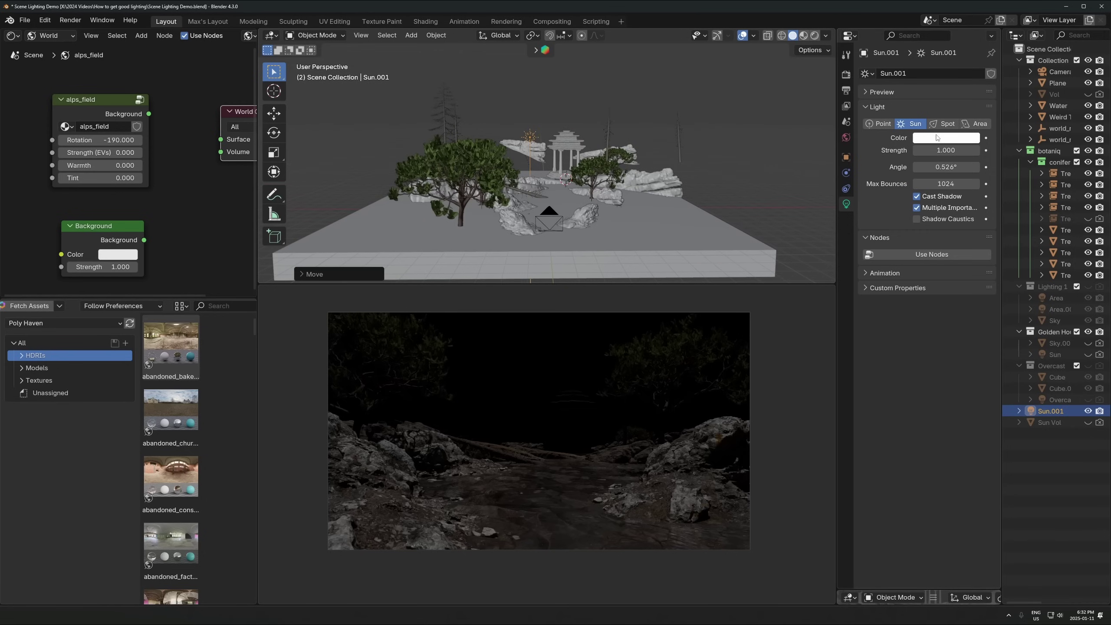
double_click(945, 150)
text(10)
key(Return)
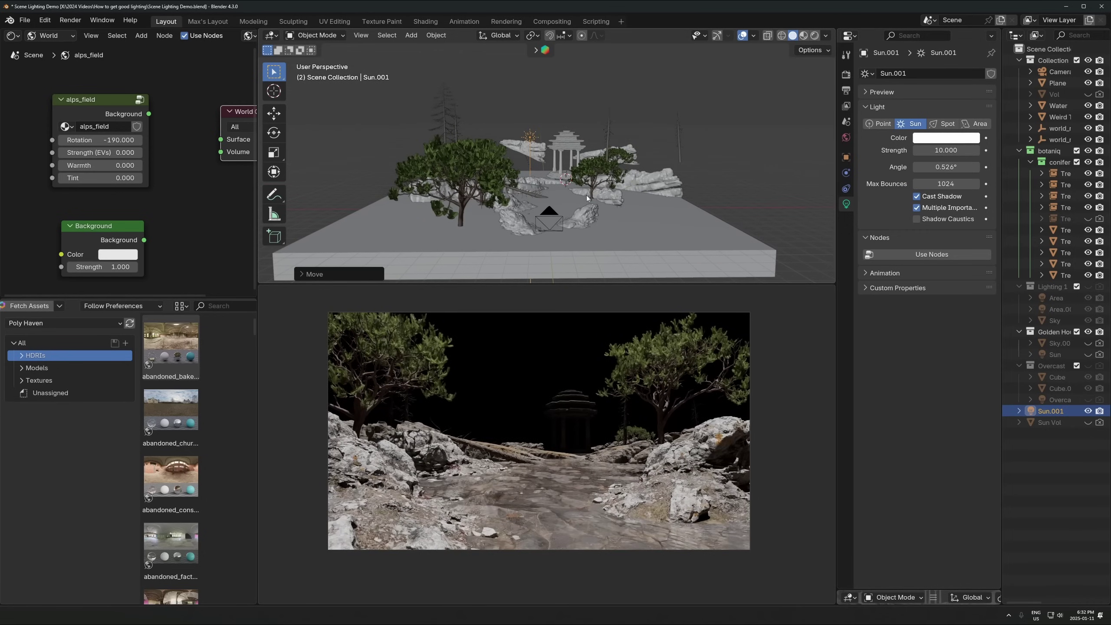
- Rotate the Sun light in two passes so it shines at a low angle across the scene from the side
key(r)
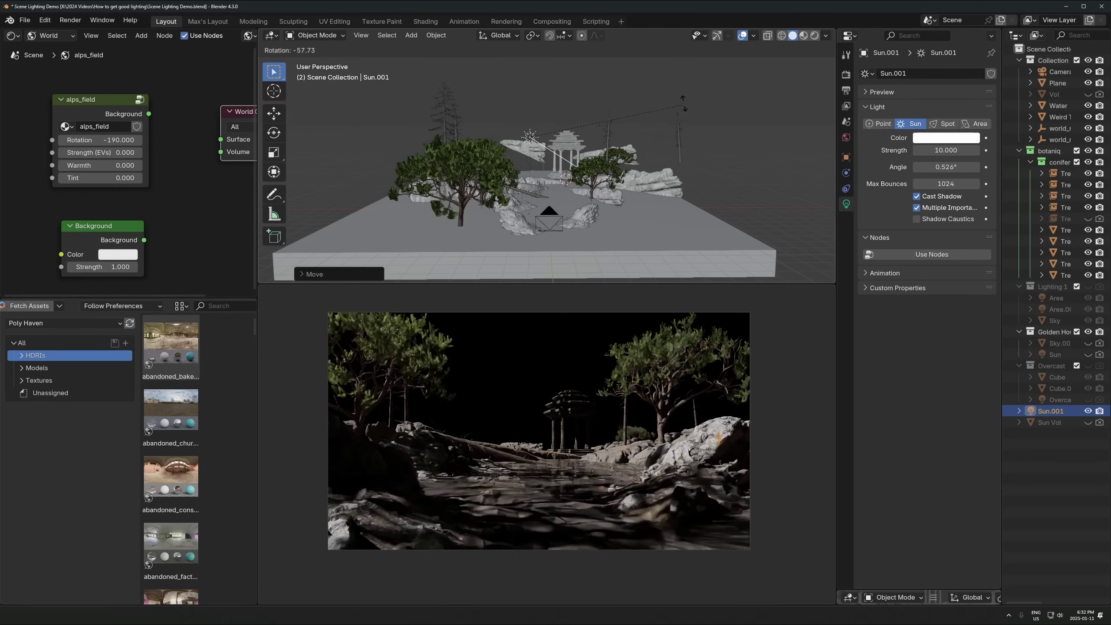
click(582, 197)
middle_drag(583, 197, 655, 193)
key(r)
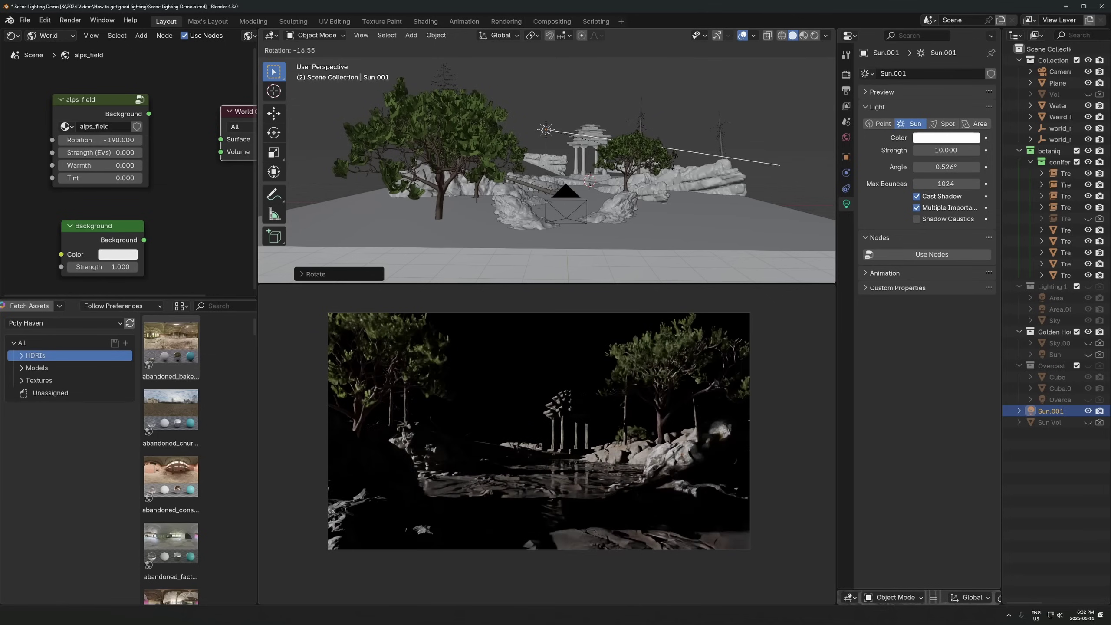
key(Return)
- Tint the Sun light's colour to a pale, warm yellow-orange
click(942, 137)
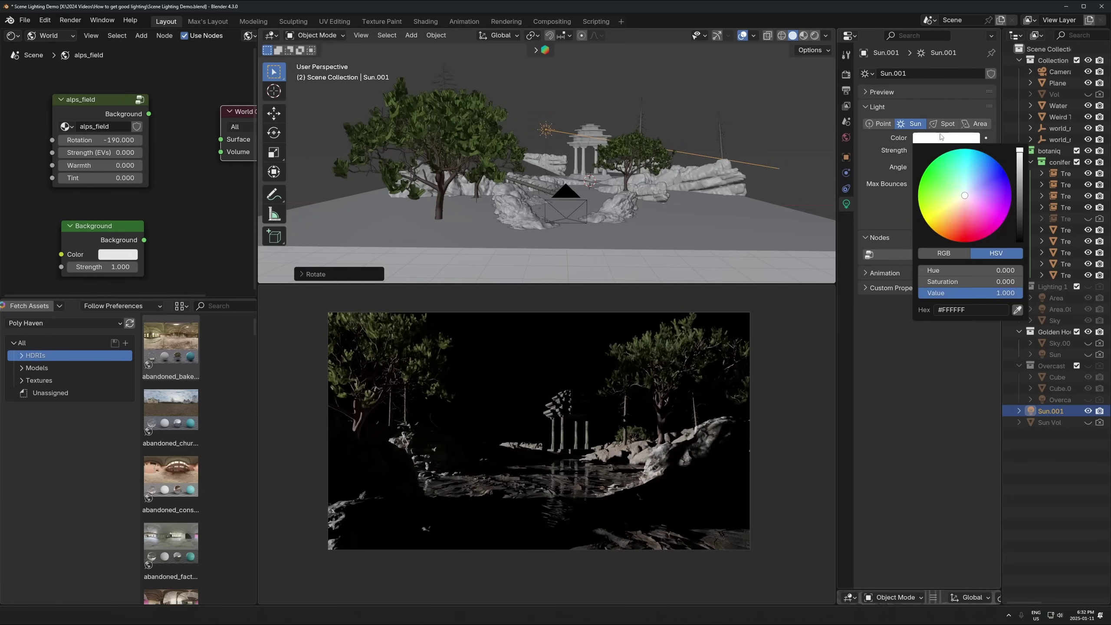
drag(959, 195, 960, 208)
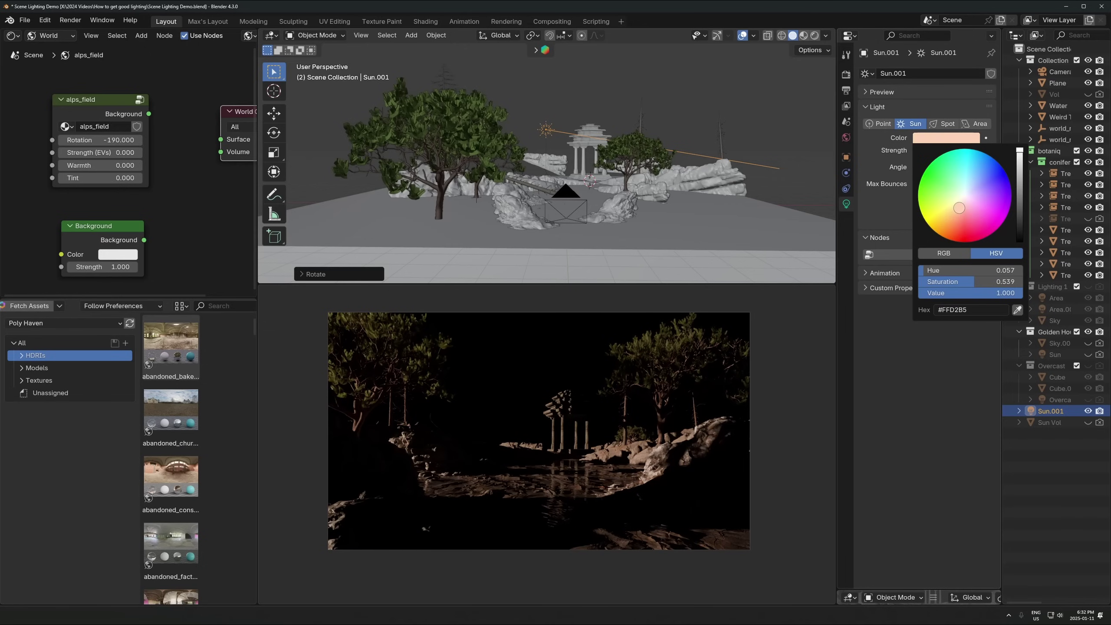
click(946, 138)
drag(960, 214, 955, 207)
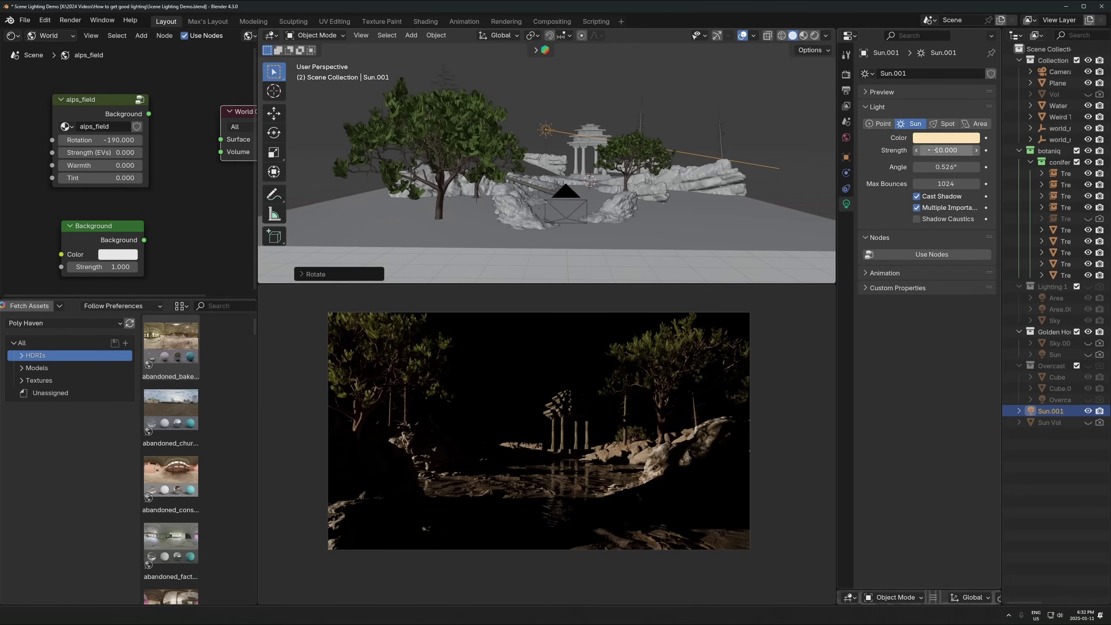
click(932, 150)
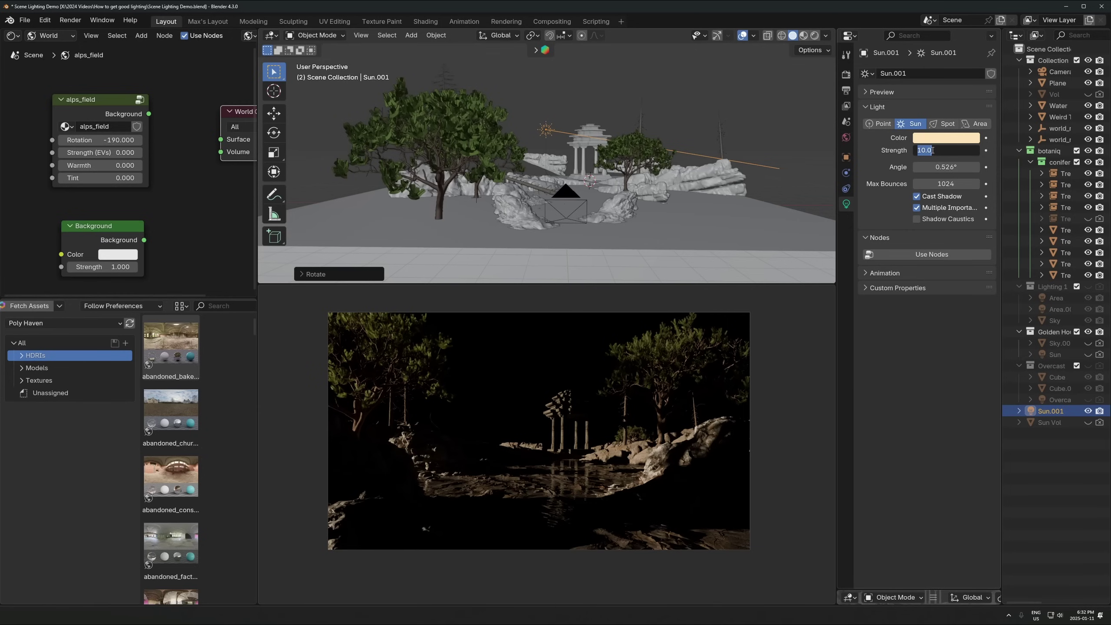
key(Return)
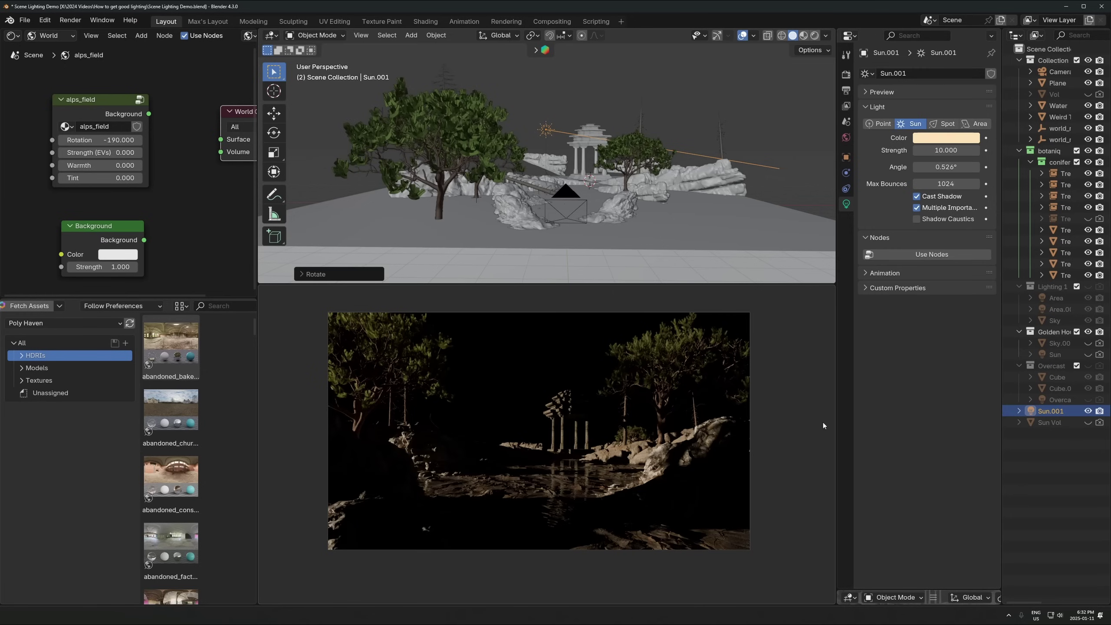
- Add a cube and scale it up, widening it with Z locked, into a flat box that encloses the whole terrain
middle_drag(547, 132, 569, 193)
key(shift+a)
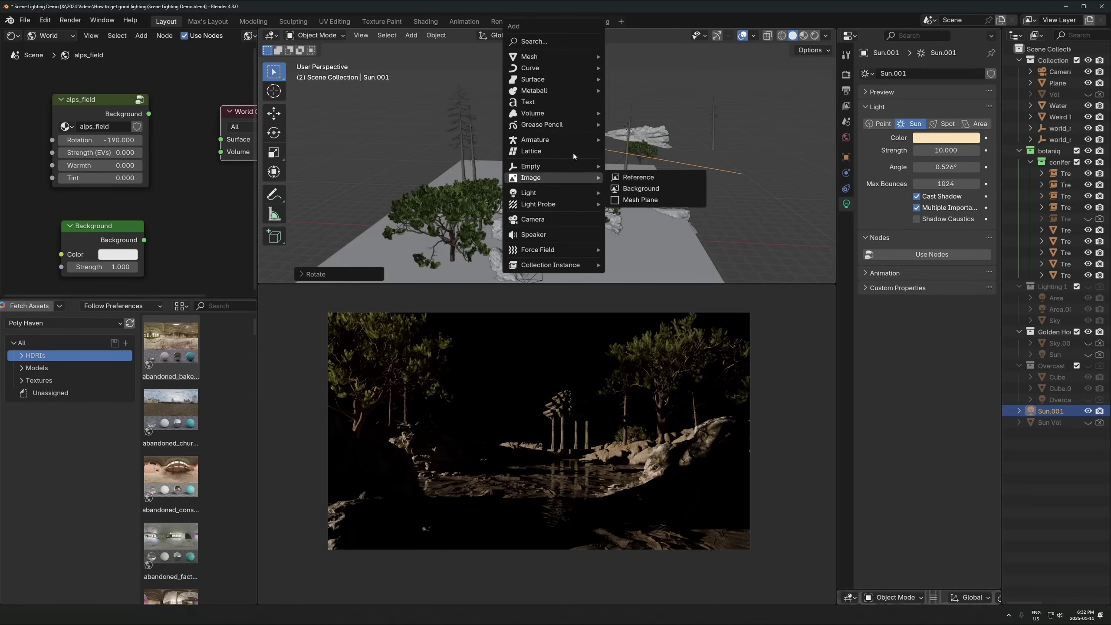
mouse_move(539, 57)
click(698, 68)
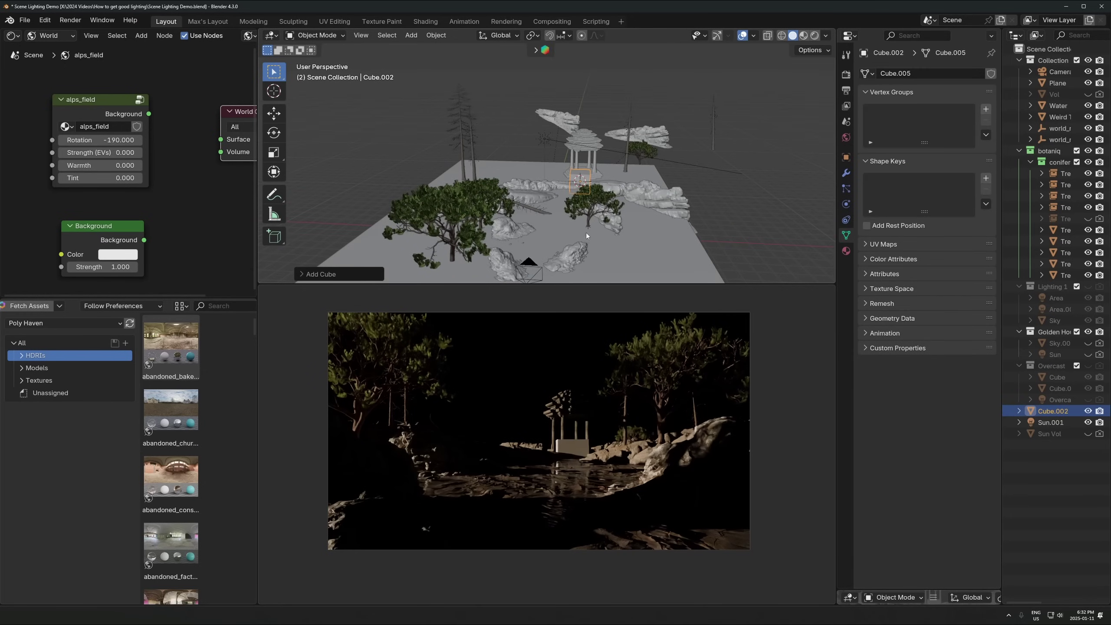
scroll(587, 236, down, 5)
key(s)
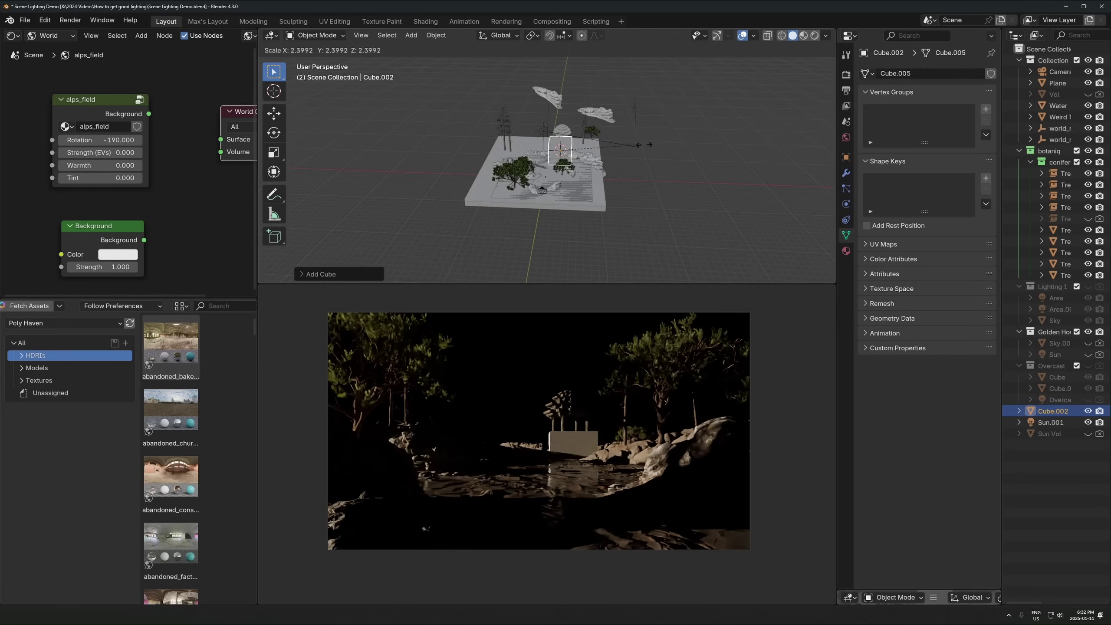
key(shift+z)
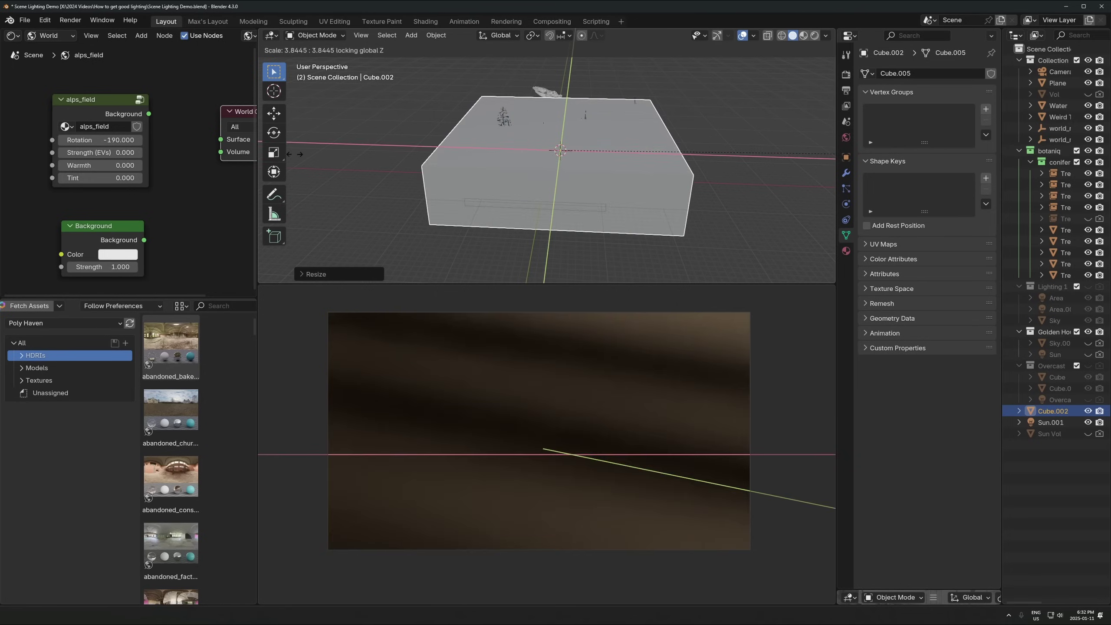
click(583, 205)
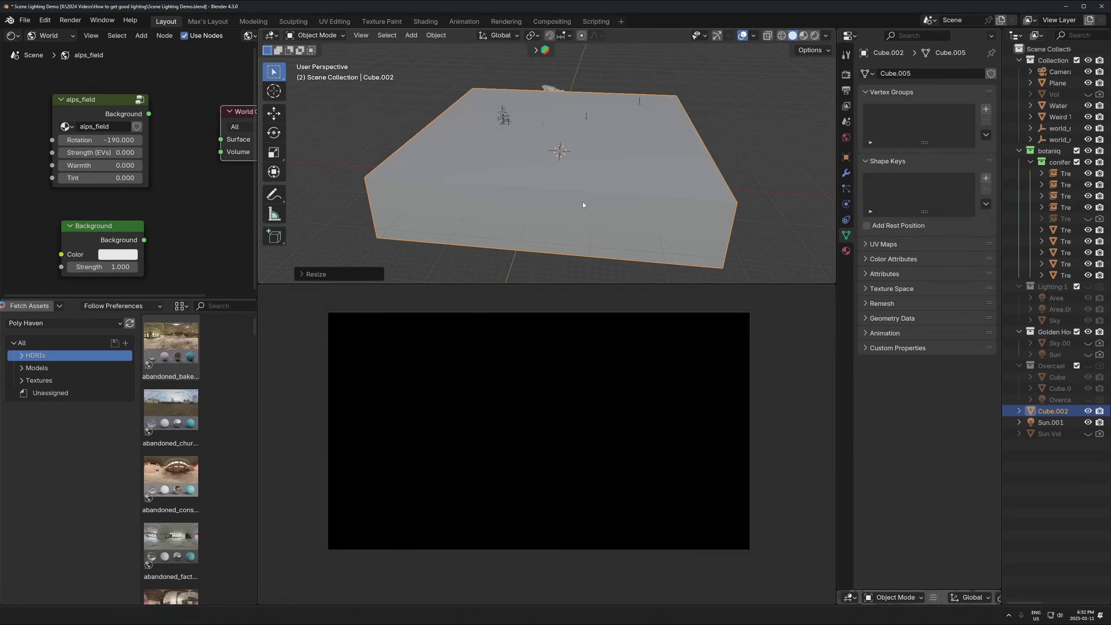
- Reposition and rescale the cube freely over the terrain, and raise it along the Z axis
key(g)
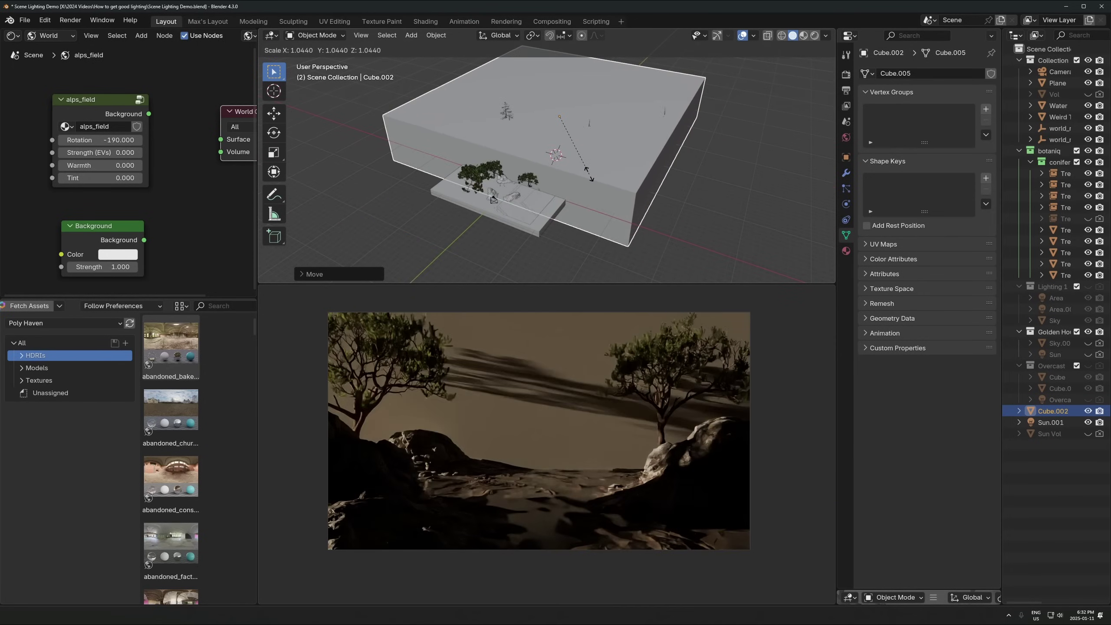
click(608, 198)
key(s)
key(g)
key(z)
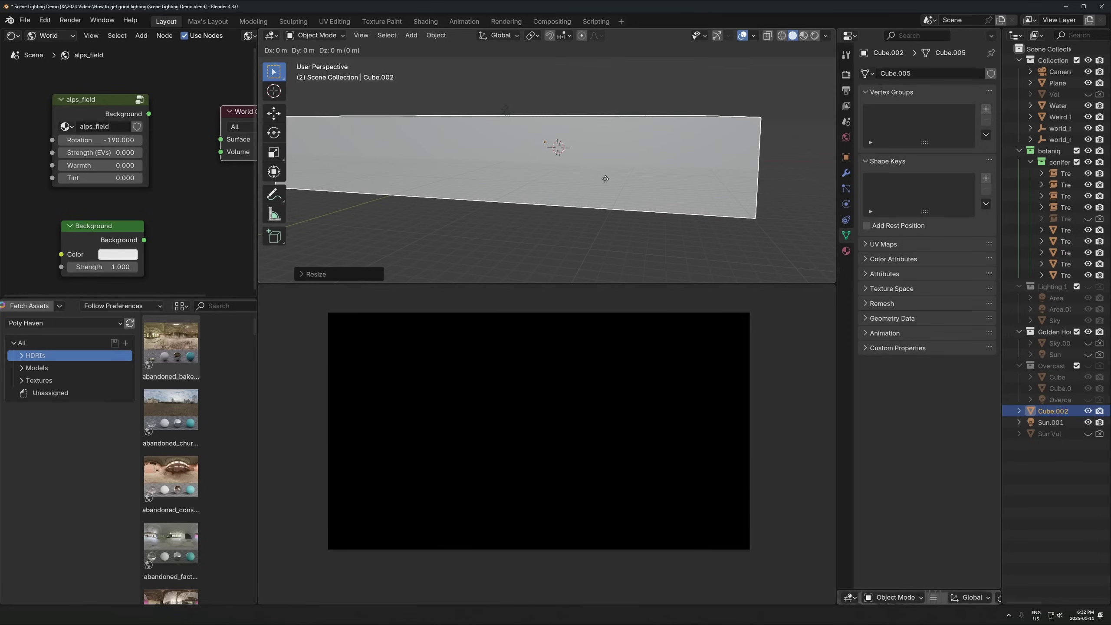
click(509, 162)
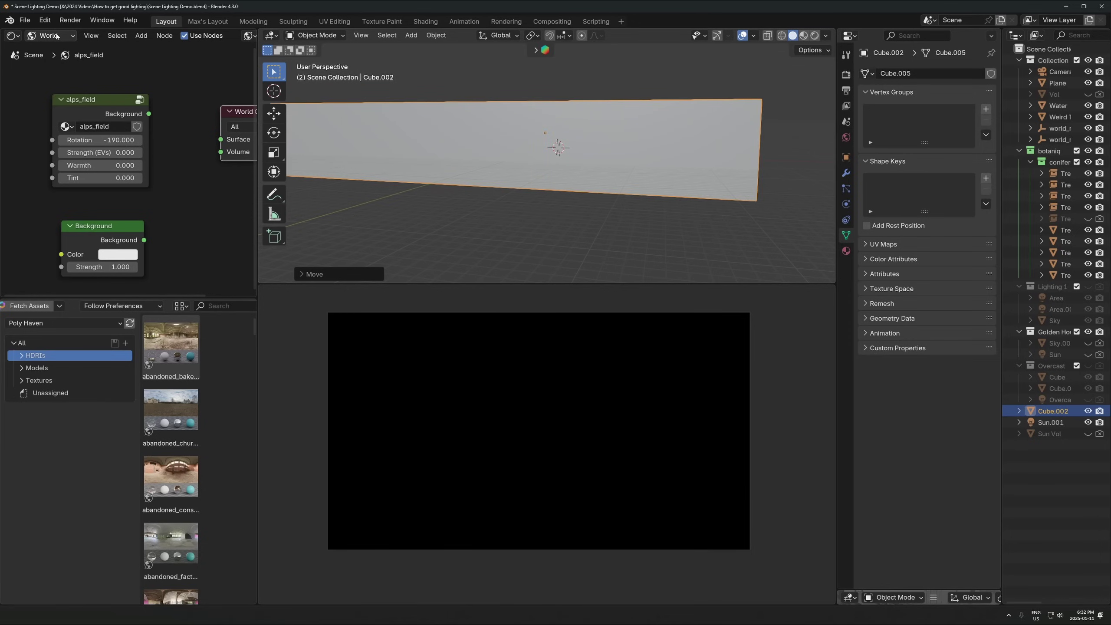
- Switch the shader editor from World to Object shading and create a new material for the volume cube
ctrl+scroll(57, 37, up, 1)
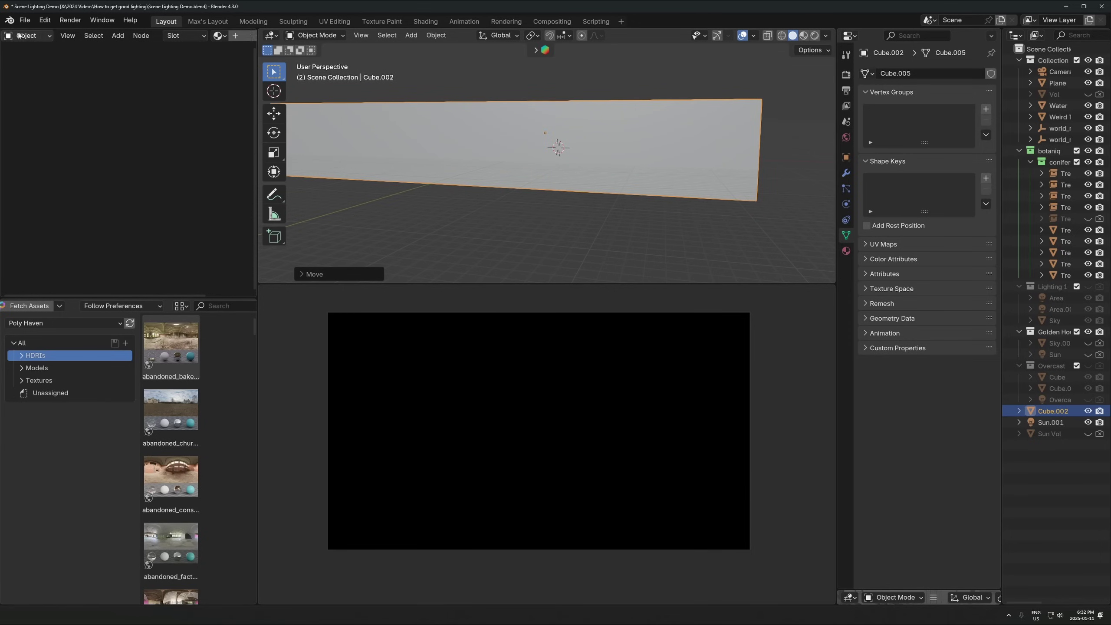
scroll(131, 35, down, 5)
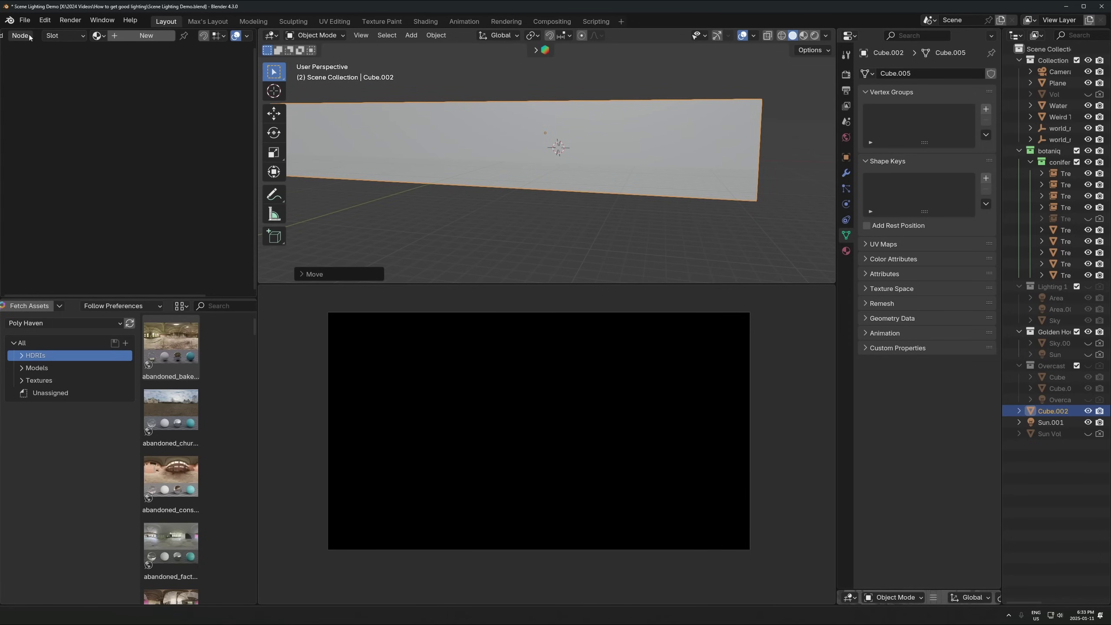
click(146, 36)
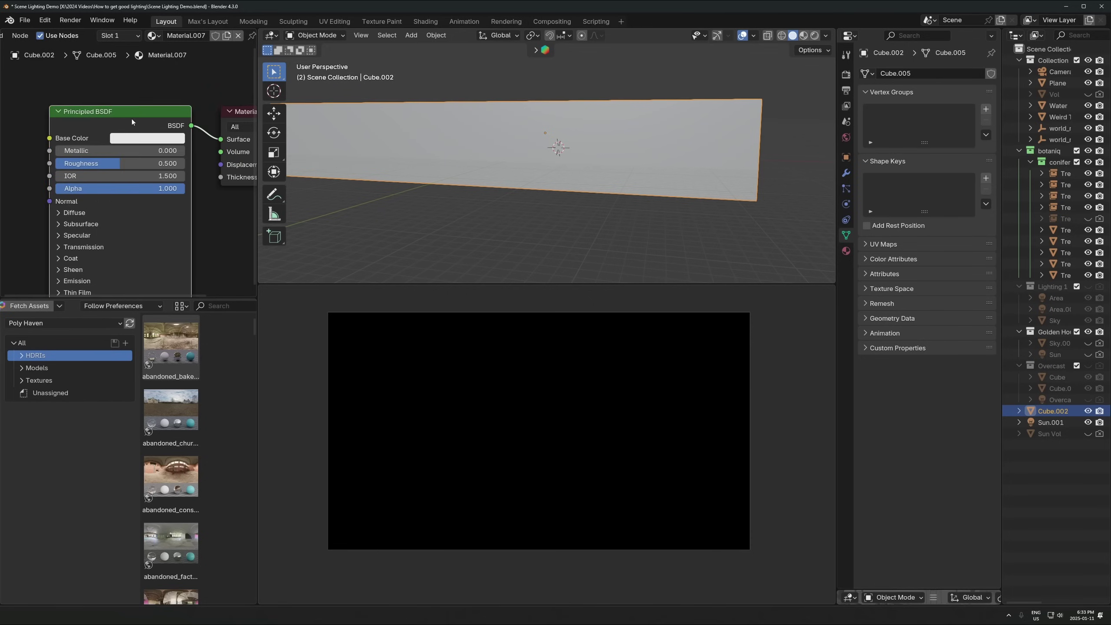
- Replace the cube material's Principled BSDF with a Volume Scatter node and connect it to the Material Output's Volume input
key(x)
key(shift+a)
text(volume)
key(Return)
click(77, 156)
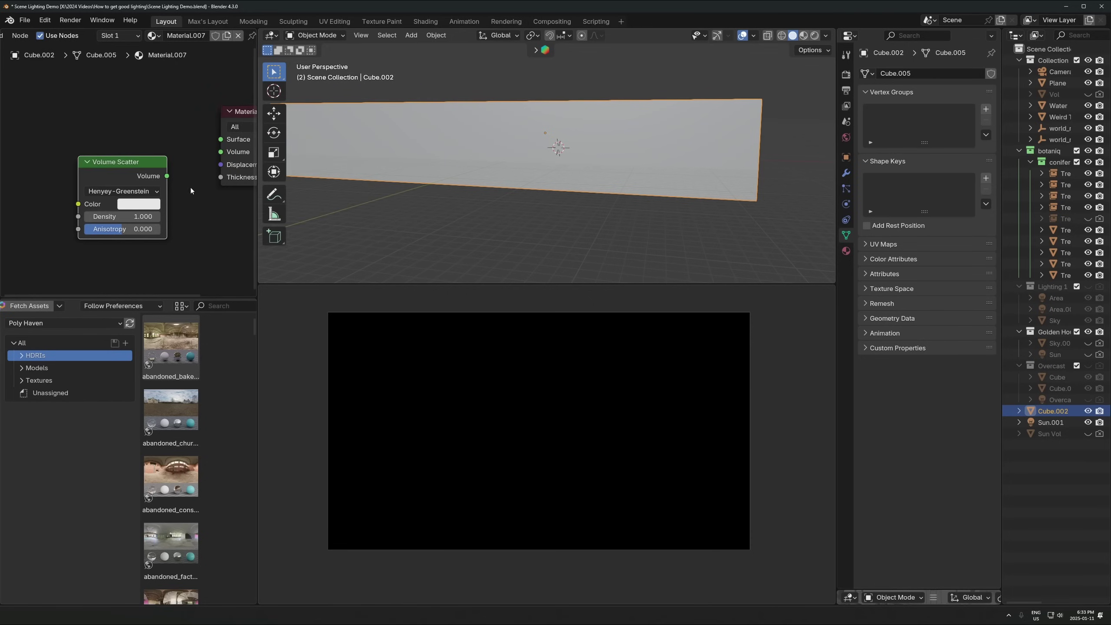
drag(167, 176, 221, 152)
- Set the Volume Scatter's Density to 0.01 and adjust its Anisotropy to about 0.704
click(137, 215)
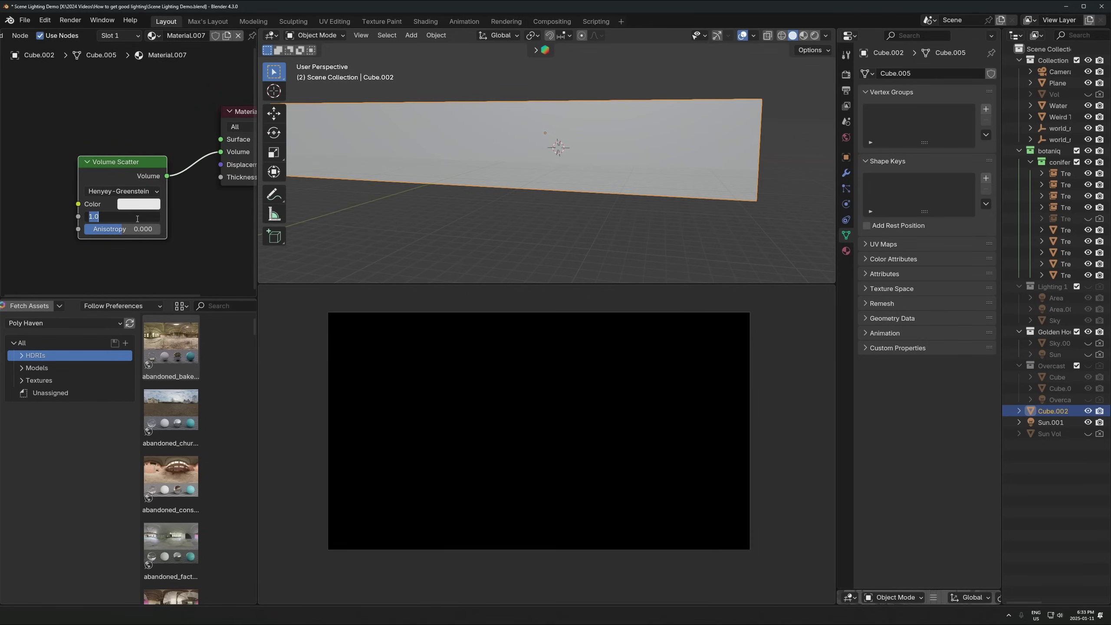
text(.01)
key(Return)
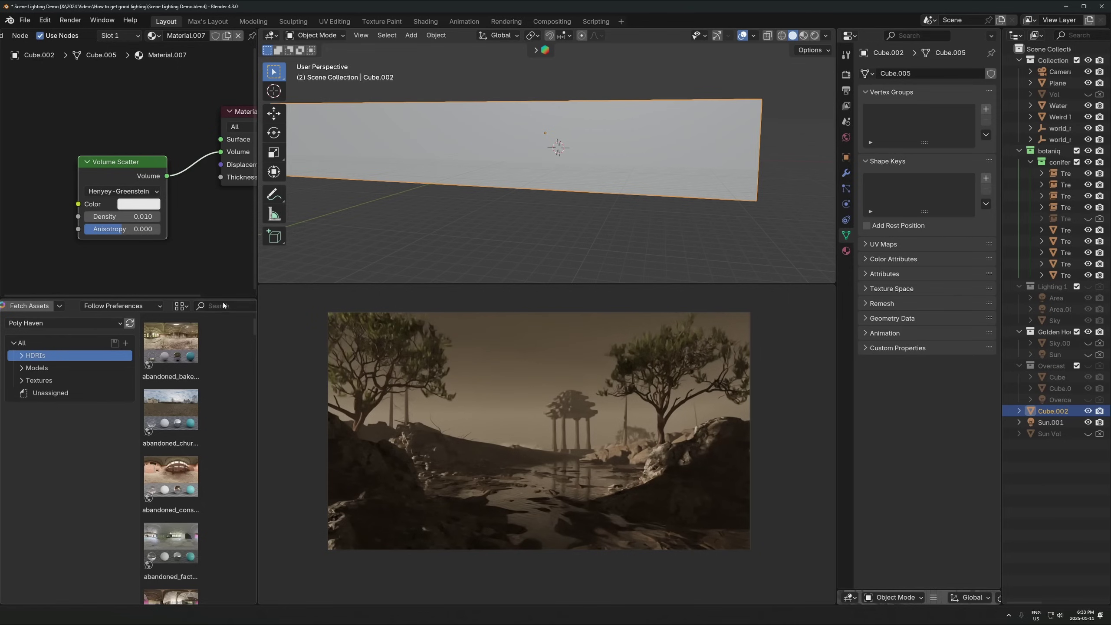
drag(106, 234, 139, 234)
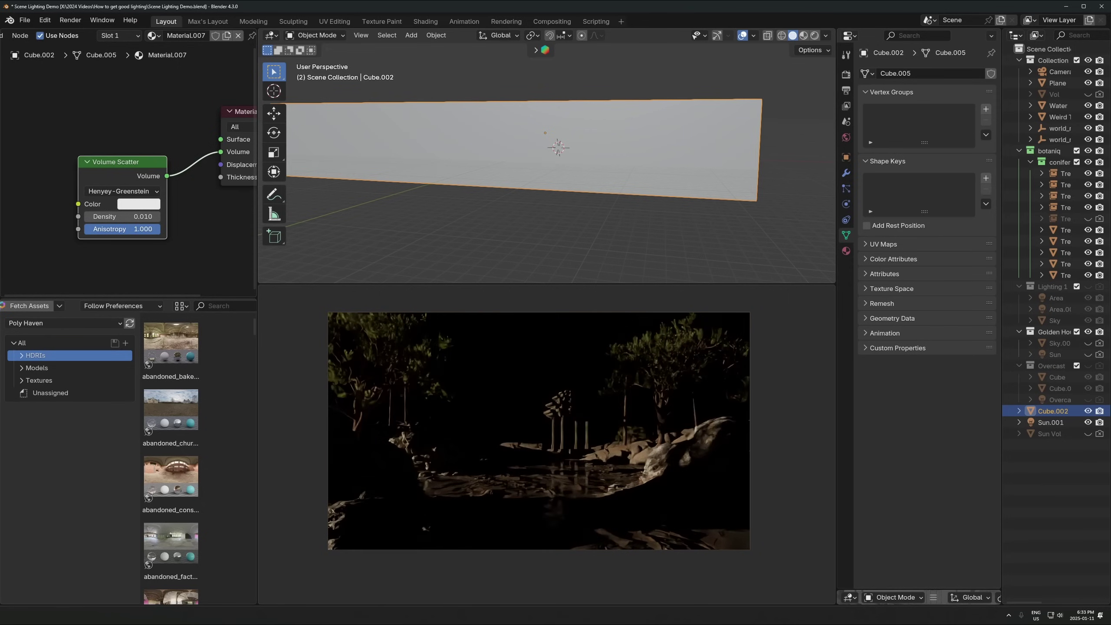
mouse_move(139, 234)
mouse_down()
mouse_move(110, 234)
mouse_move(133, 234)
mouse_up()
- Scale the volume cube taller along the Z axis and raise it along Z by about 4 m
scroll(679, 165, down, 3)
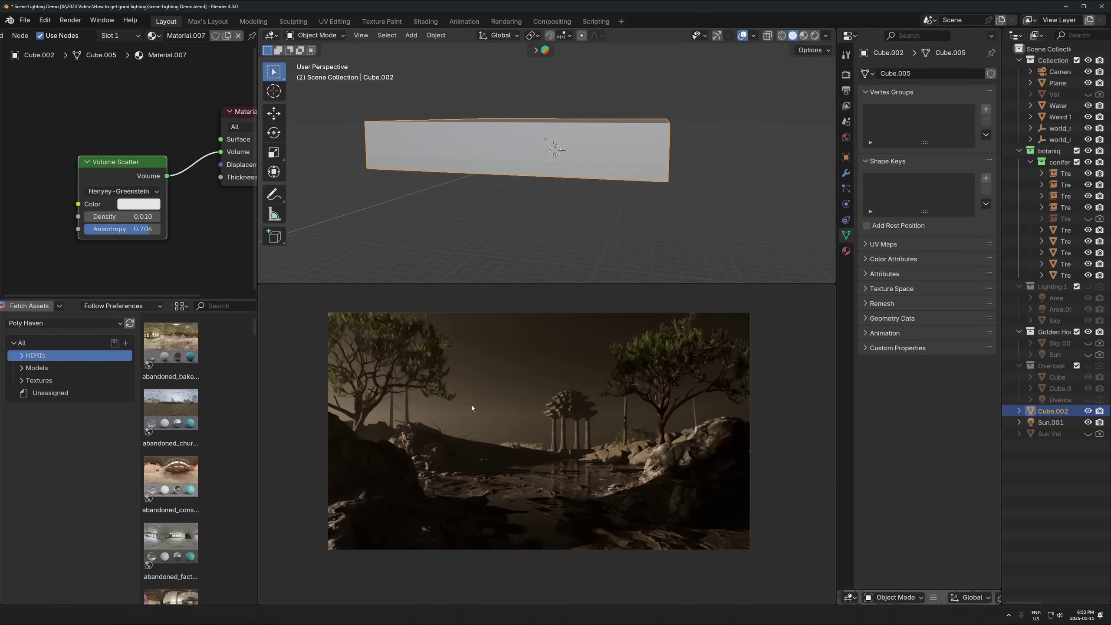
key(s)
key(z)
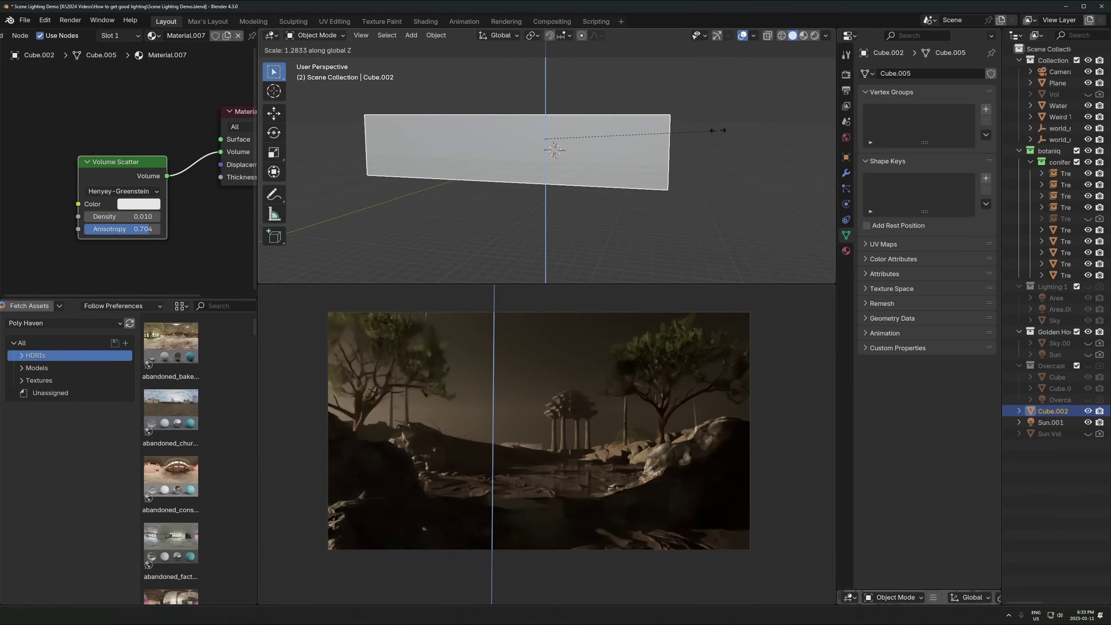
click(731, 123)
key(g)
key(z)
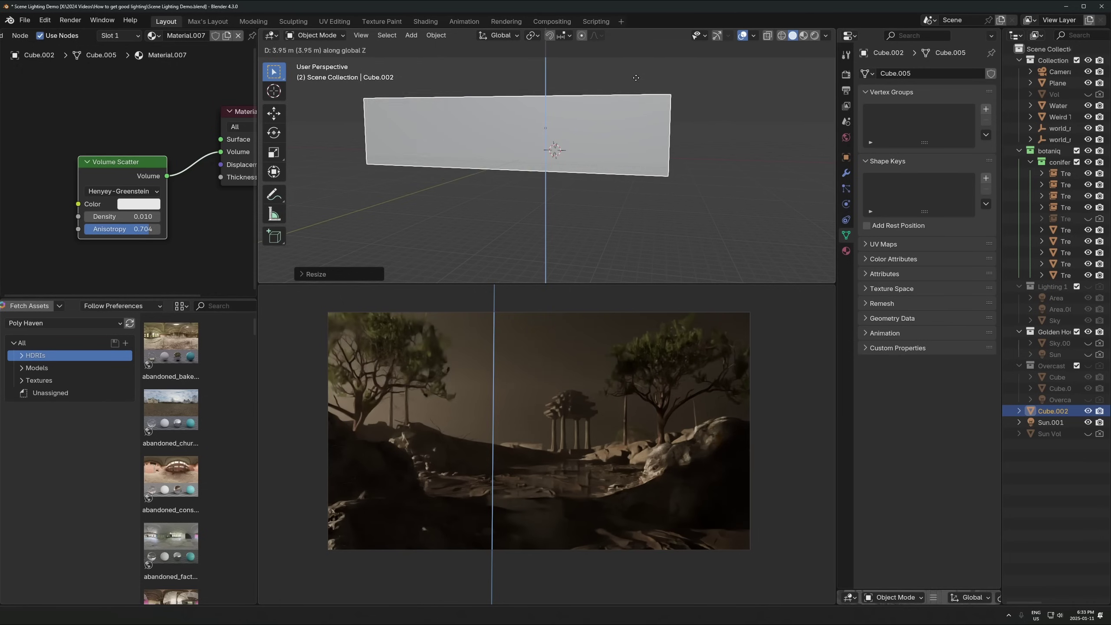
click(629, 85)
- View the scene in wireframe and reposition the volume cube horizontally over the terrain with Z locked
middle_drag(615, 174, 651, 166)
key(shift+z)
key(g)
key(x)
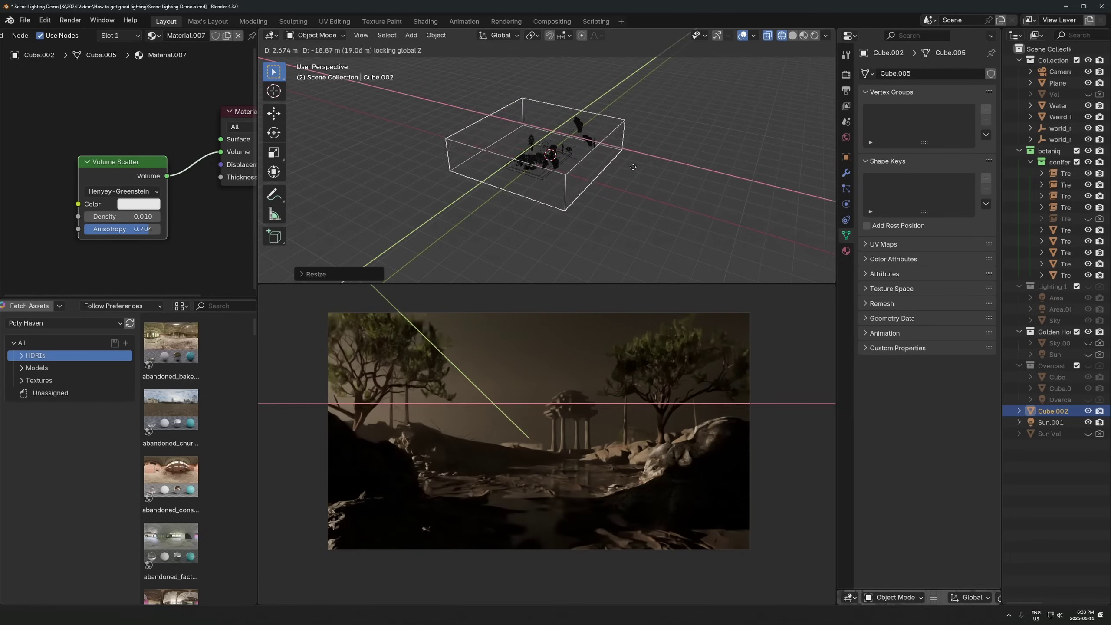
click(642, 166)
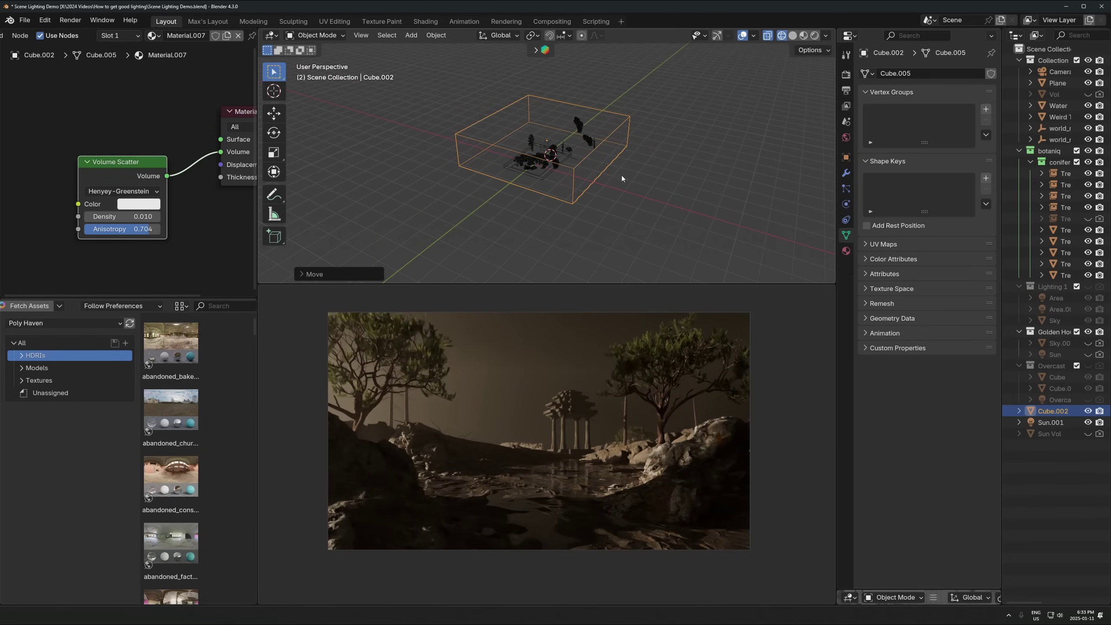
- Unhide the Sky.001 plane in the golden-hour collection and select it
scroll(596, 419, up, 1)
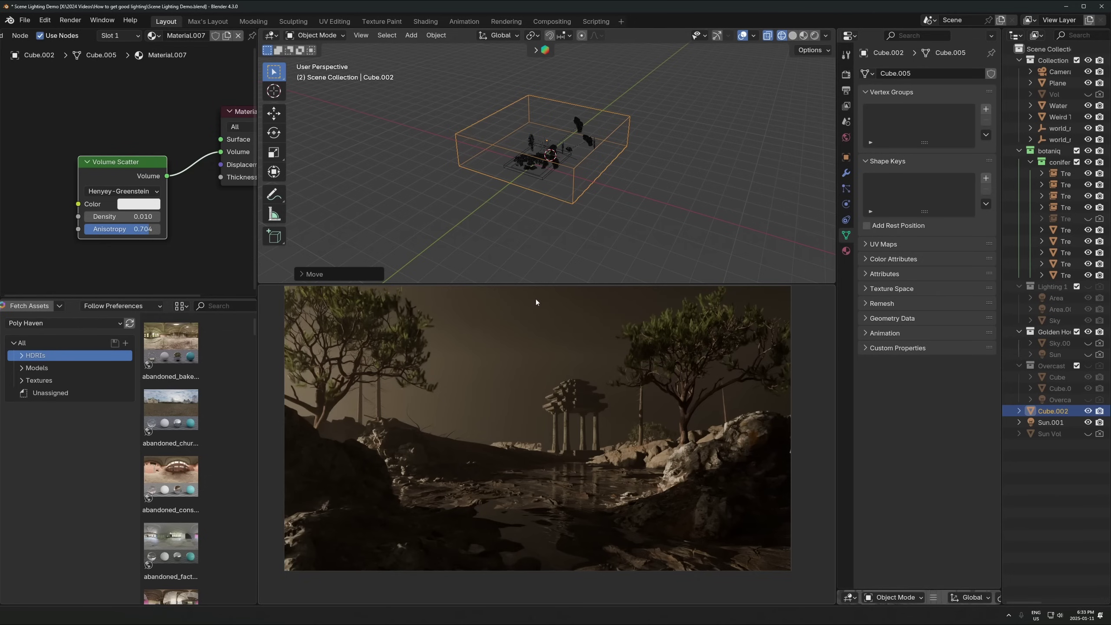
scroll(63, 34, left, 4)
click(46, 35)
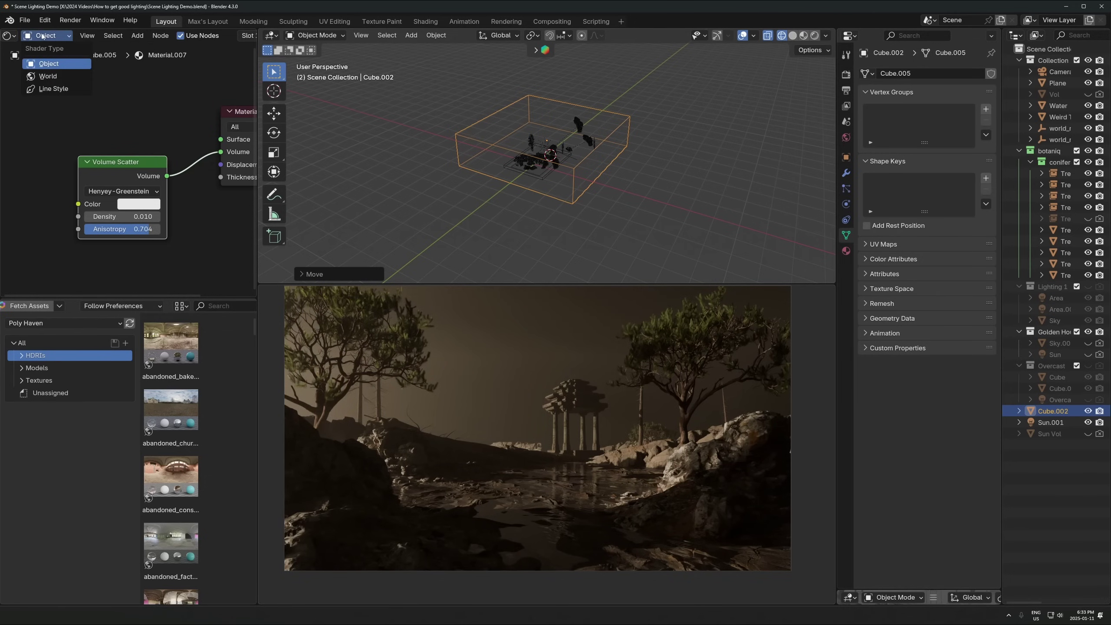
click(1088, 343)
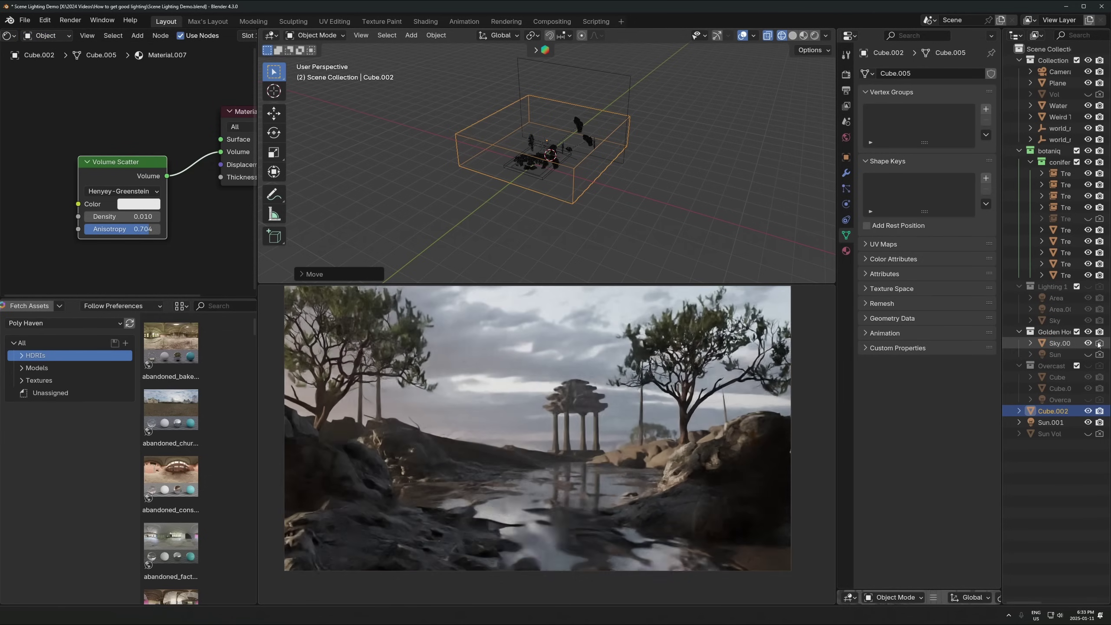
click(1059, 343)
- Try the Display As options on the sky plane and view the volume boxes around it in solid shading
scroll(639, 145, up, 3)
key(d)
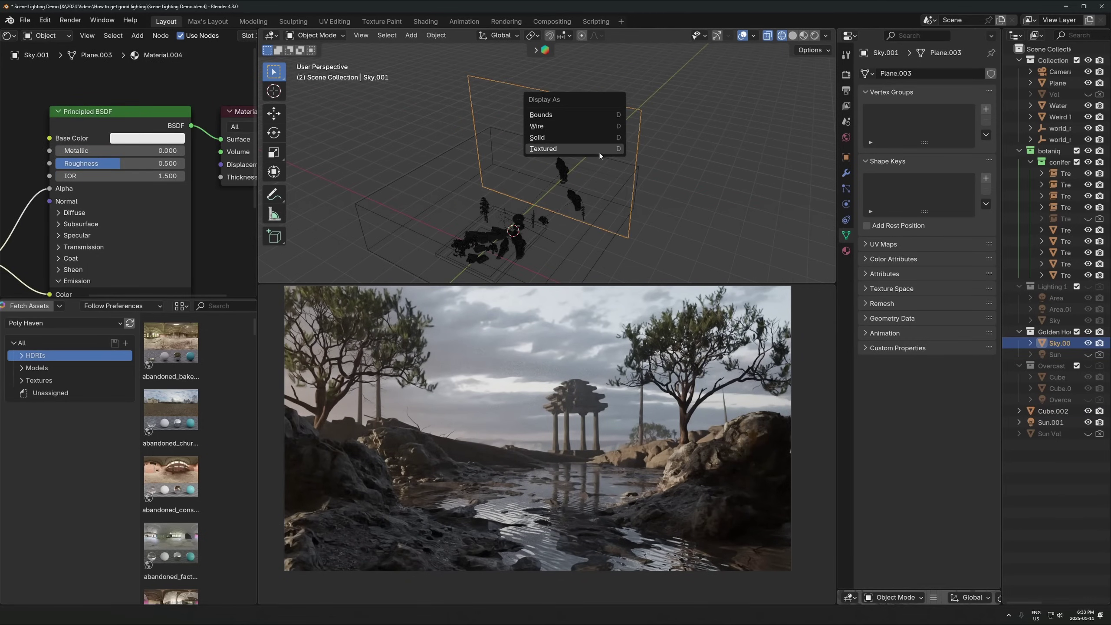
click(587, 113)
key(d)
click(579, 158)
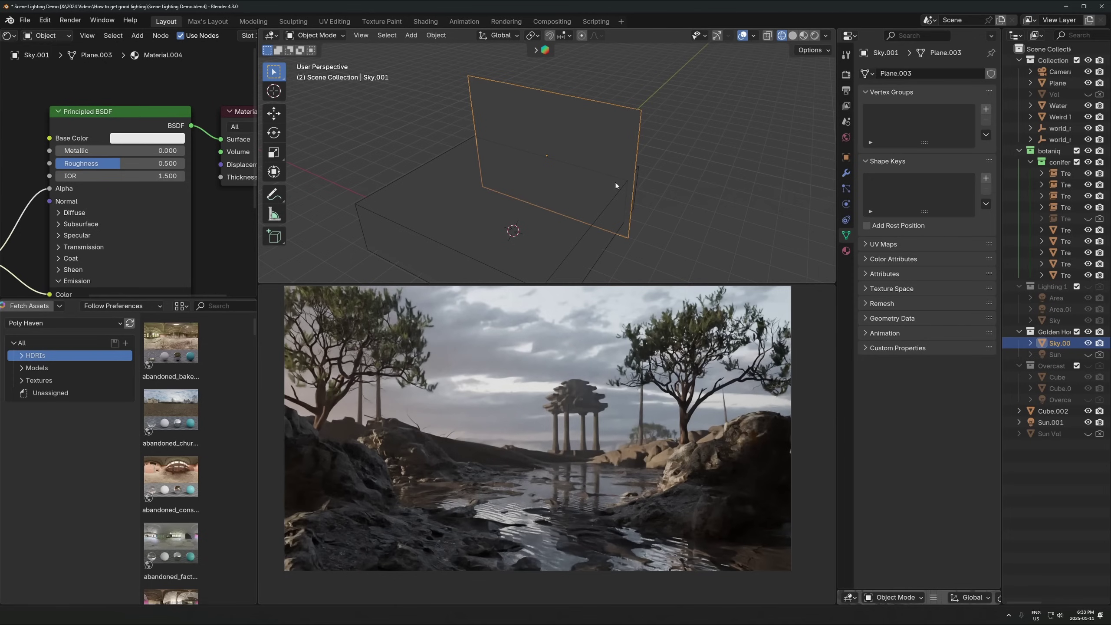
key(z)
click(700, 175)
middle_drag(603, 183, 619, 115)
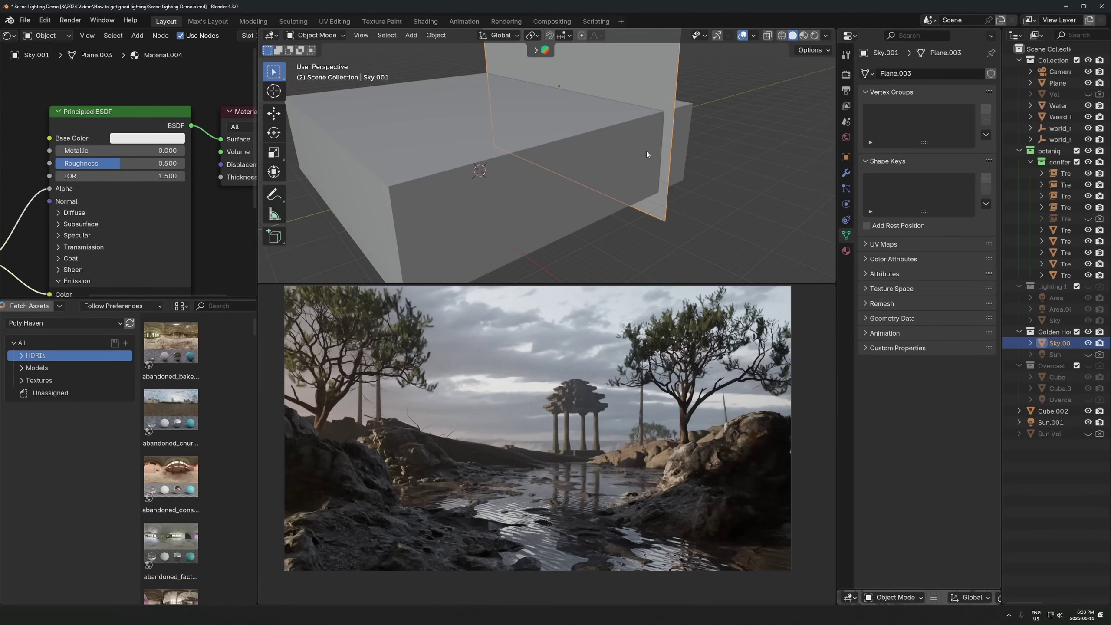
middle_drag(646, 151, 483, 139)
click(535, 152)
click(582, 160)
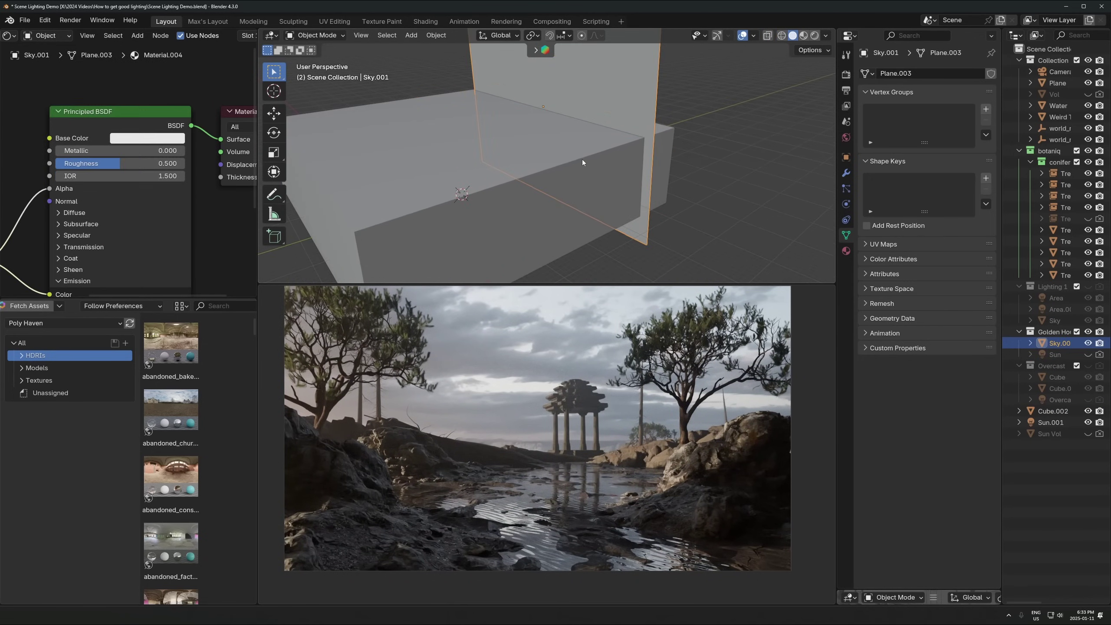
- Isolate the sky plane in local view with rendered shading, and set the camera viewport to solid shading
key(KP_Divide)
key(z)
click(608, 122)
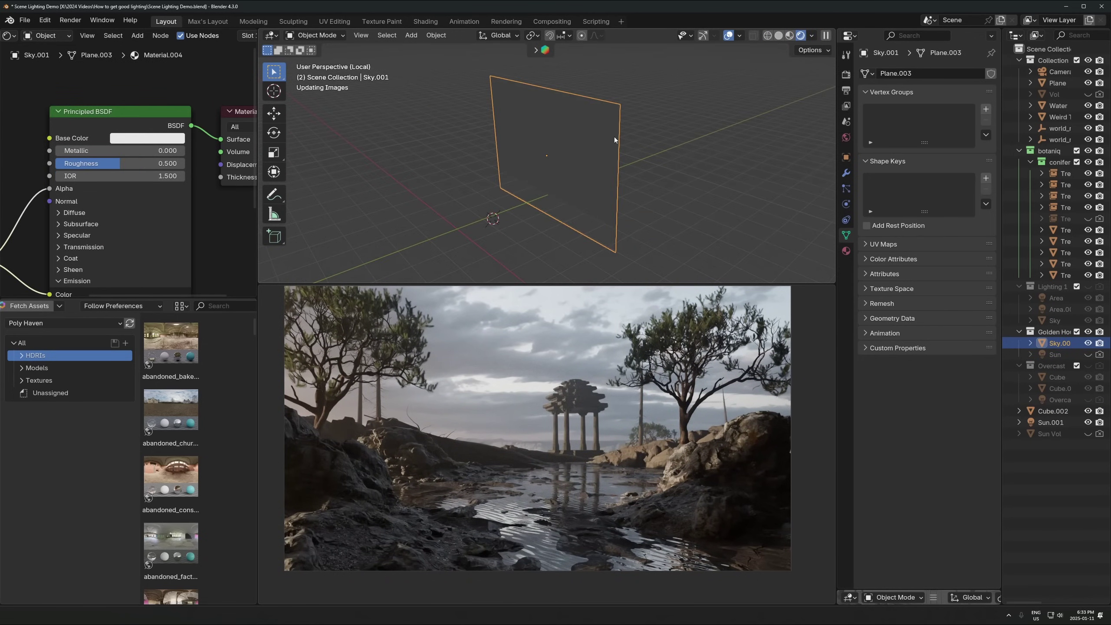
key(z)
click(496, 420)
middle_drag(625, 168, 653, 128)
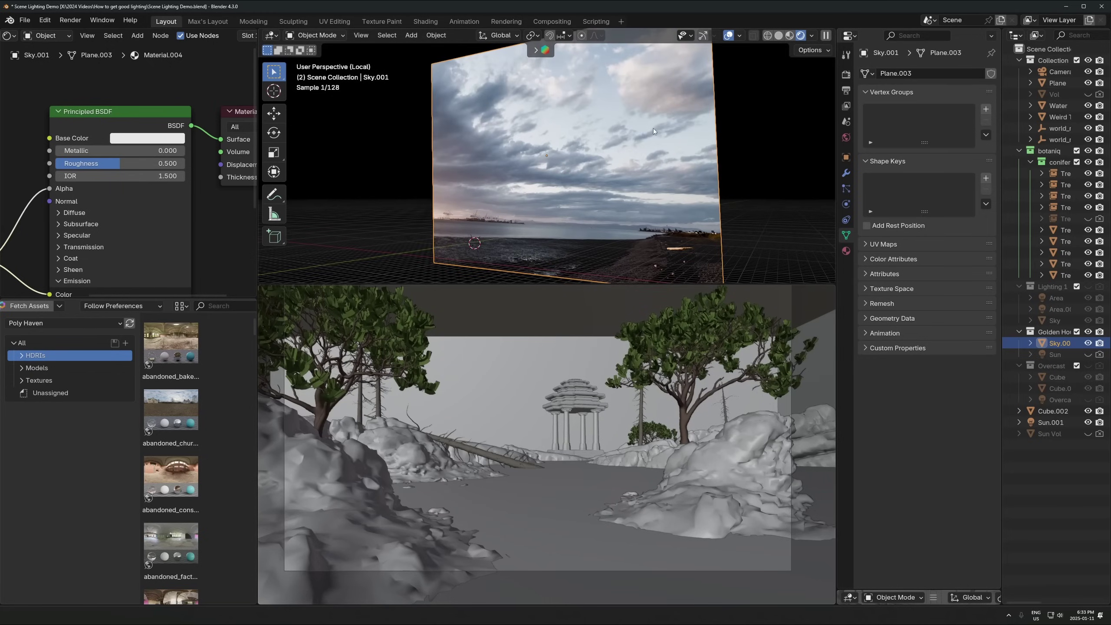
- Replace the Asset Browser with an Image Editor showing IMG_1659.jpg and compare the photo with the sky plane
scroll(47, 223, down, 2)
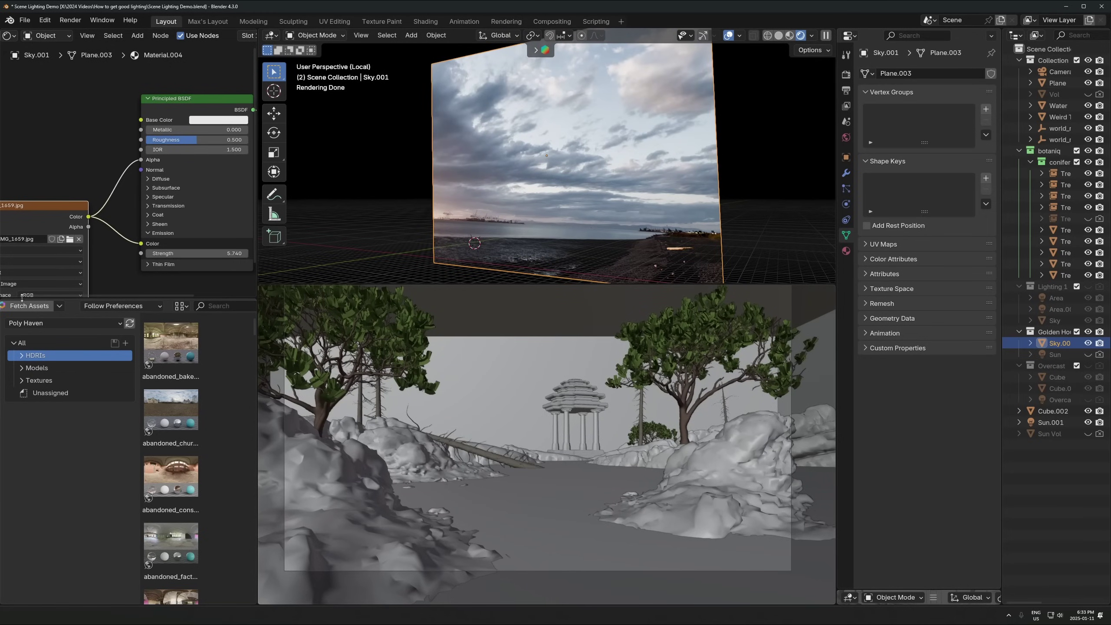
scroll(27, 305, up, 3)
click(13, 306)
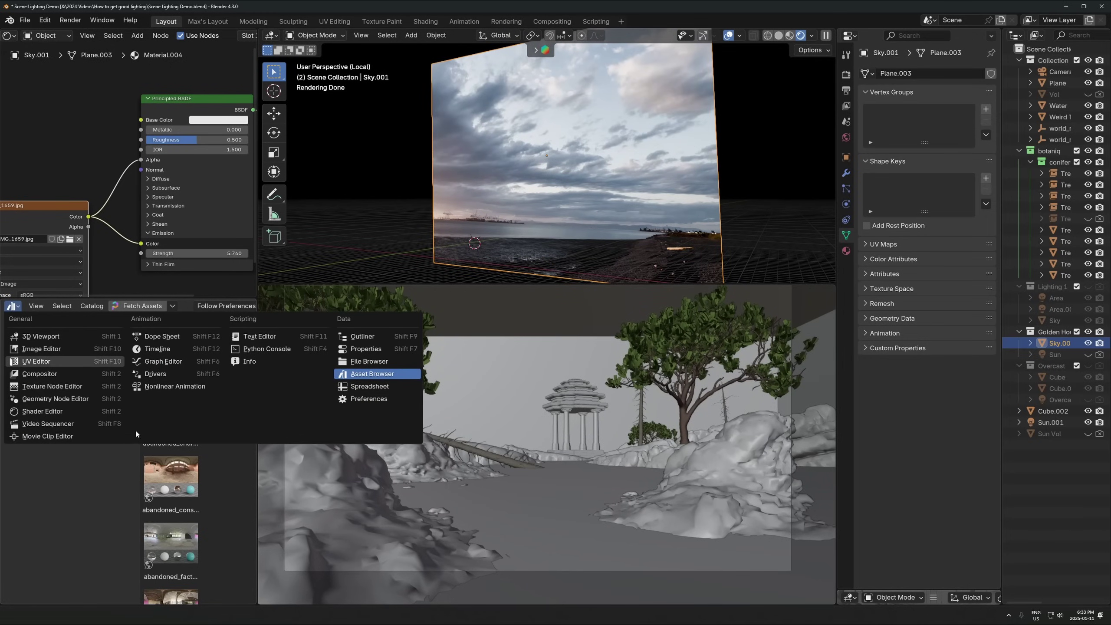
click(41, 348)
scroll(188, 480, up, 3)
scroll(186, 399, down, 2)
scroll(187, 531, up, 2)
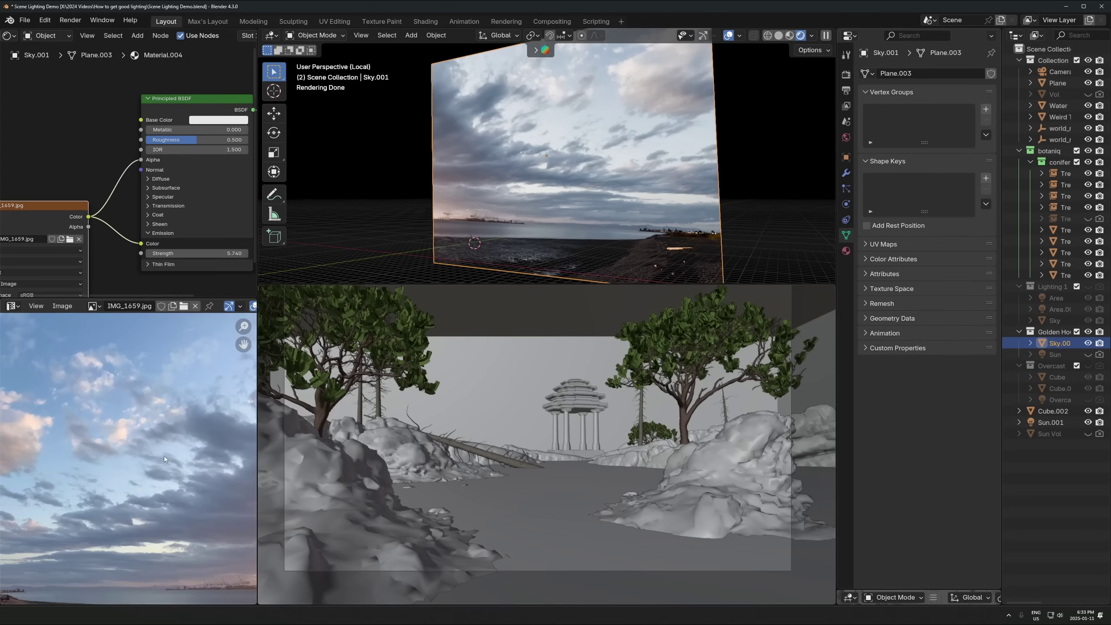
middle_drag(642, 158, 610, 194)
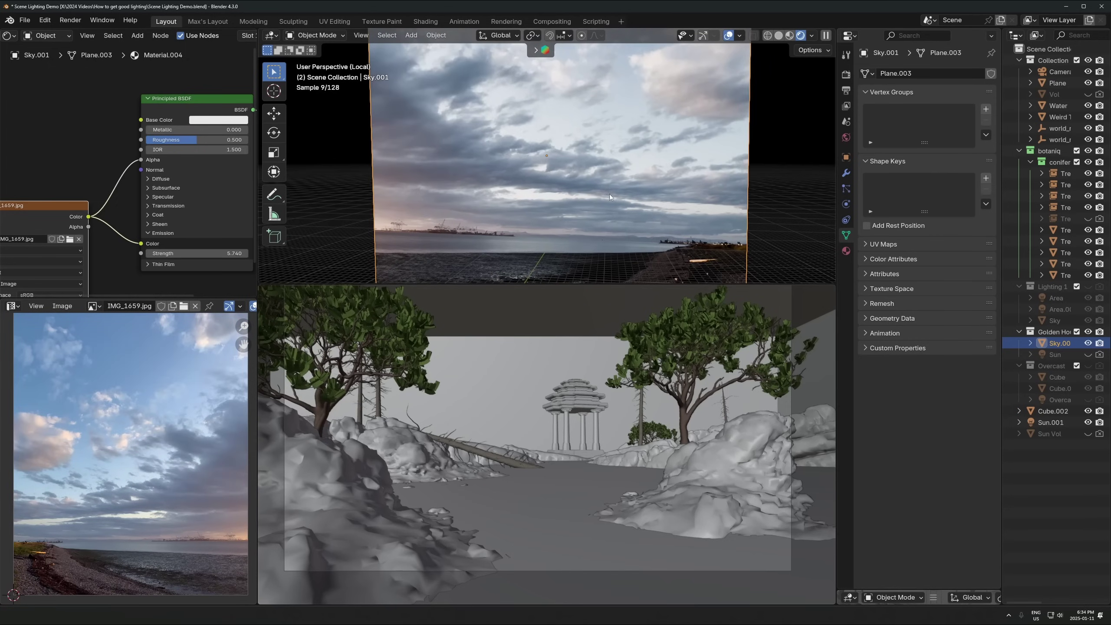
scroll(198, 154, down, 2)
scroll(104, 181, up, 2)
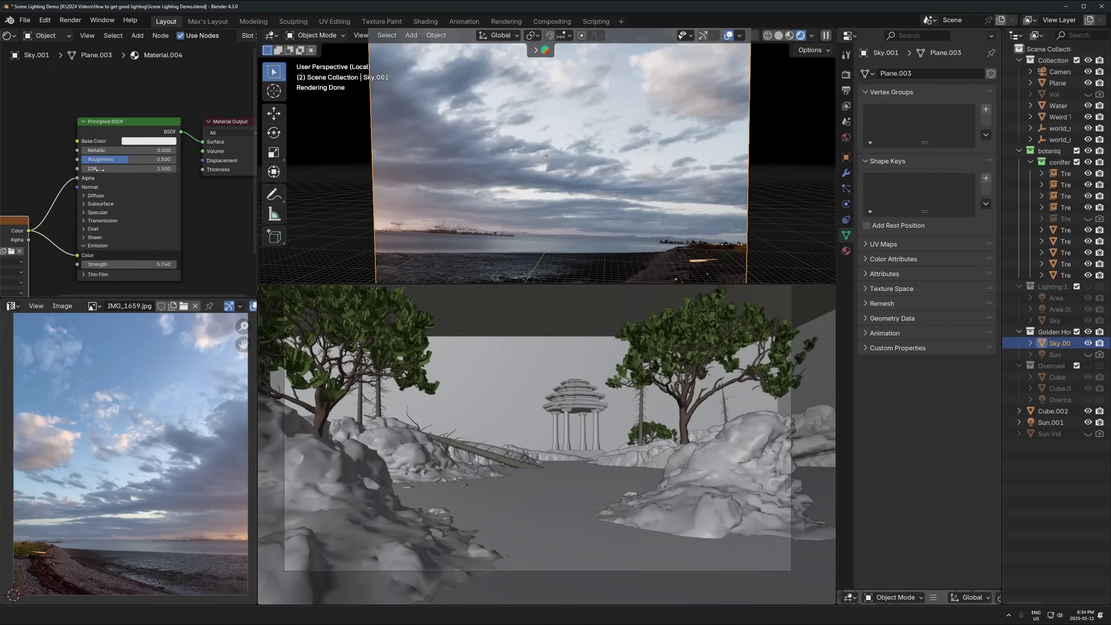
- Add and resize a new plane in front of the sky plane, delete it, and reselect the sky plane
middle_drag(673, 214, 479, 176)
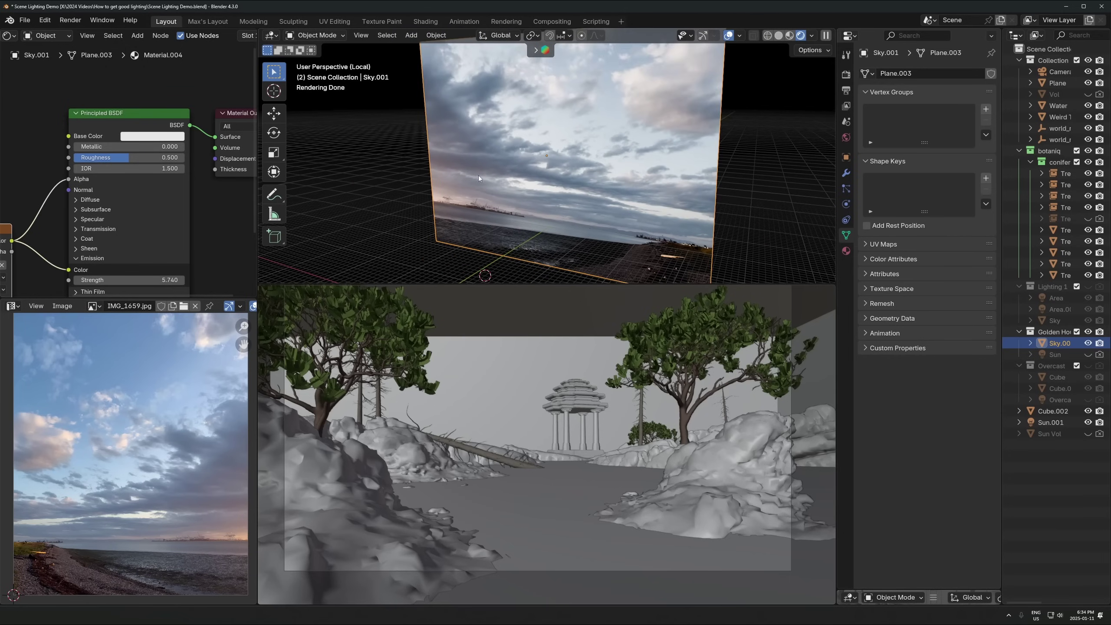
key(shift+a)
click(540, 179)
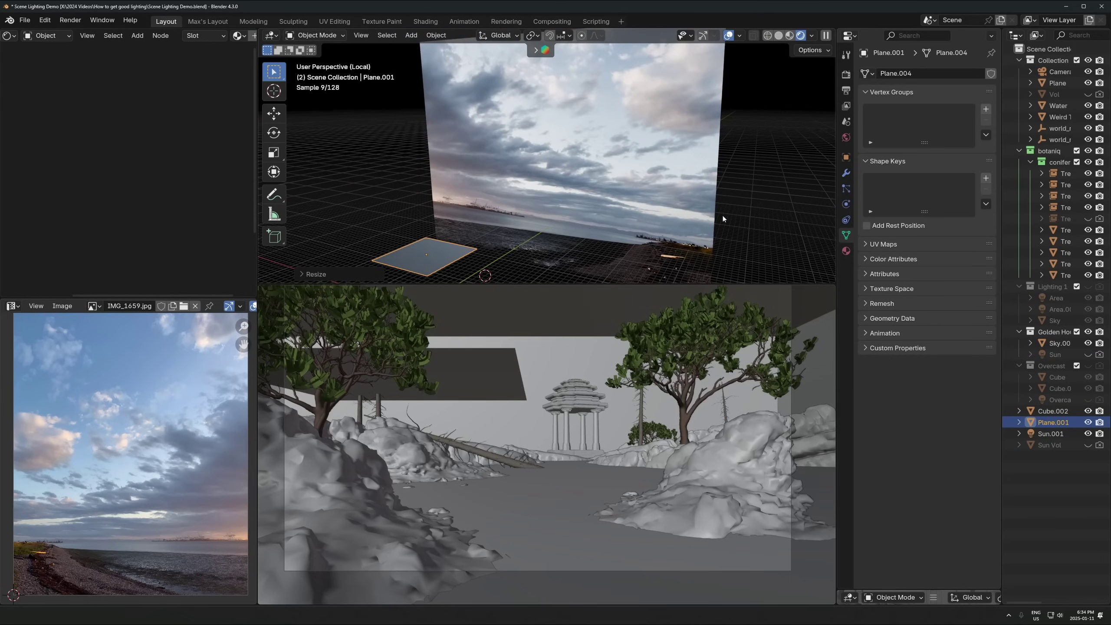
key(x)
click(446, 239)
click(536, 162)
- Disconnect the IMG_1659.jpg colour output from the Principled BSDF's Alpha input in the sky material
scroll(128, 225, down, 1)
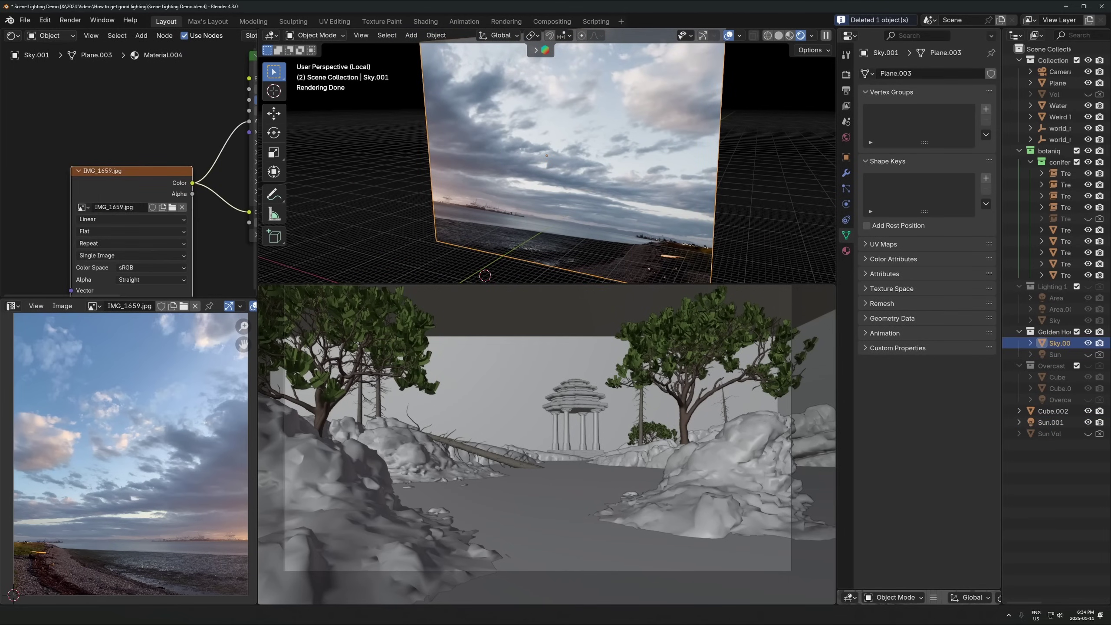
middle_drag(53, 262, 128, 225)
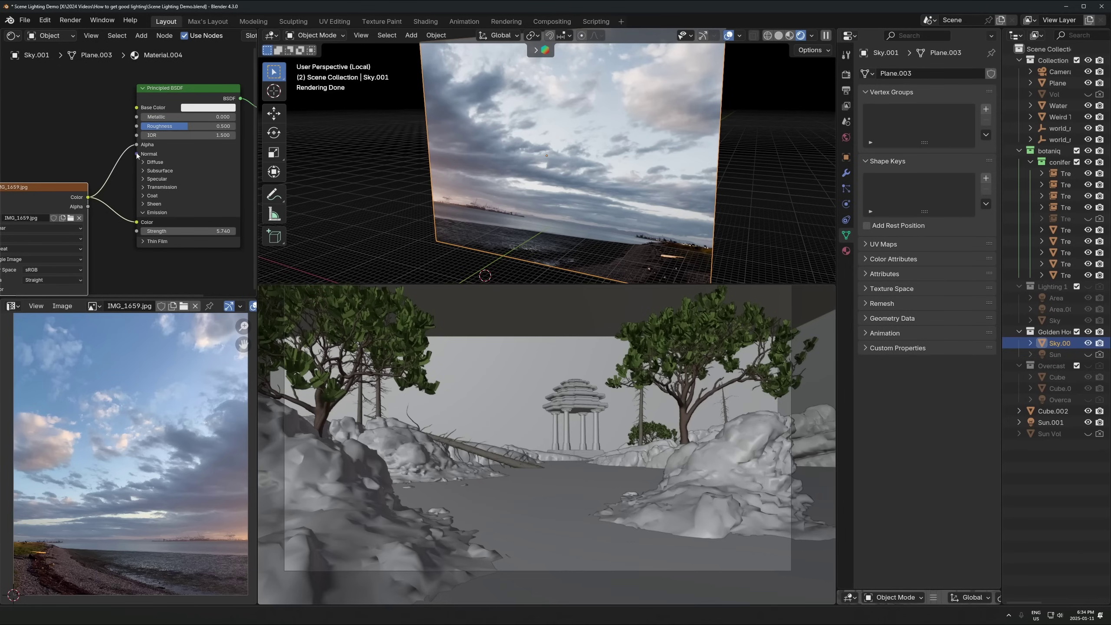
drag(137, 145, 121, 228)
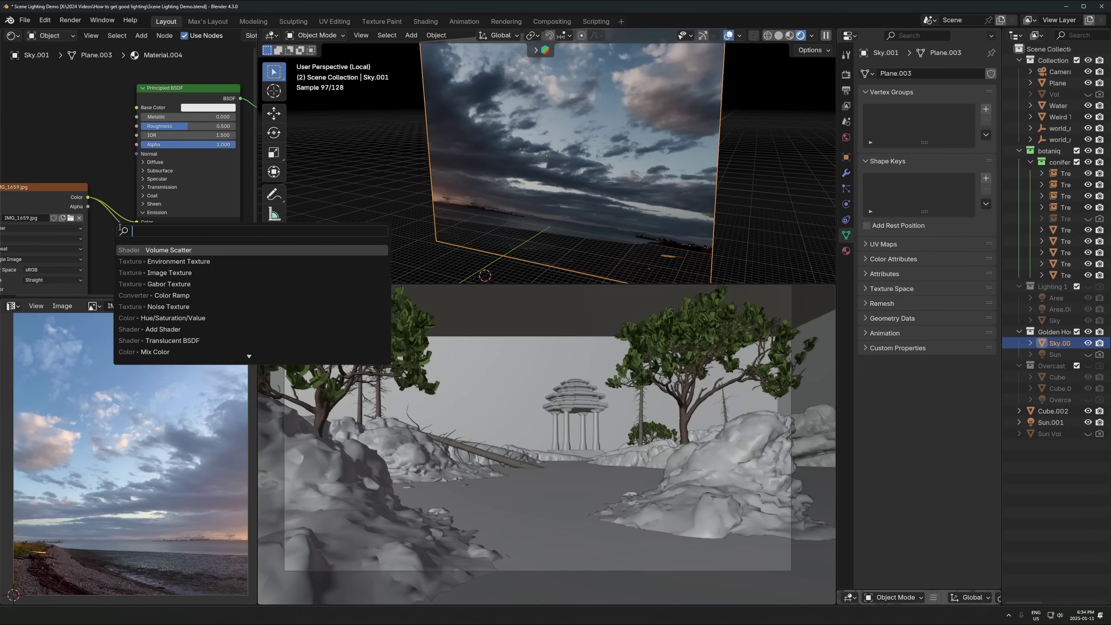
- Route the image colour into Emission Strength through a Math node set to Multiply with a value of 5
text(math)
click(143, 248)
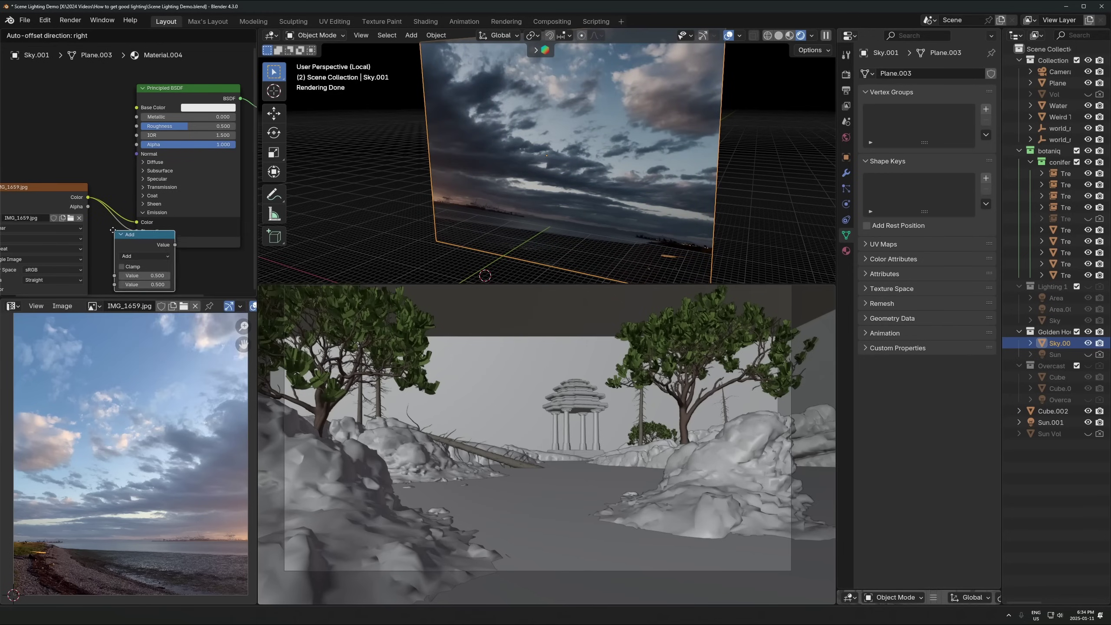
click(141, 250)
click(140, 253)
click(136, 301)
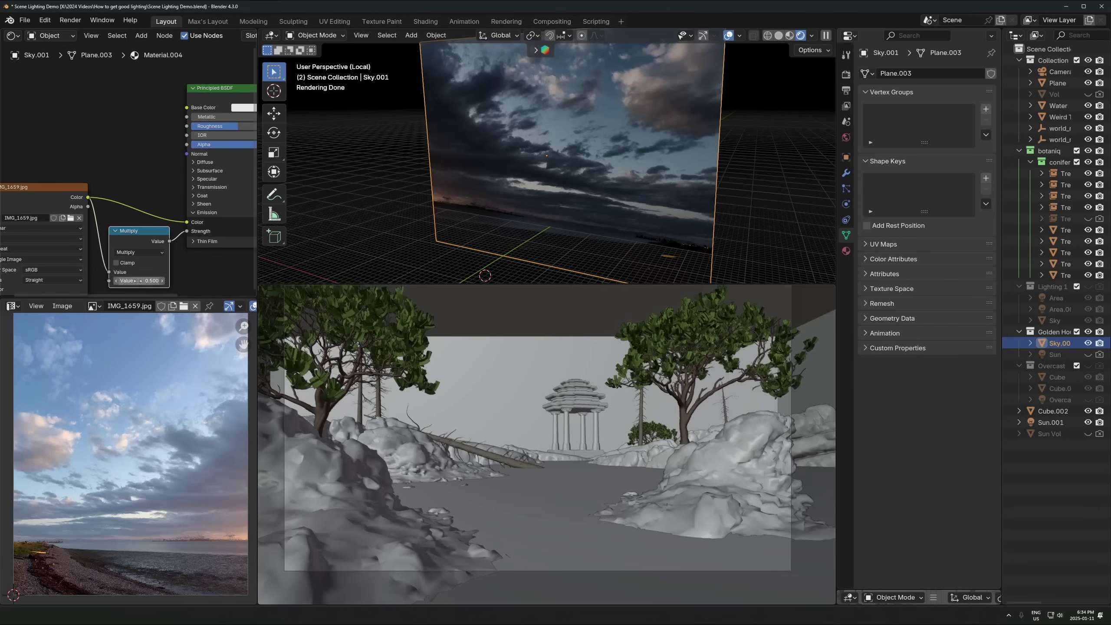
click(140, 280)
text(5)
key(Return)
- Delete the Multiply node and connect the image colour back to the Principled BSDF's Alpha input
key(x)
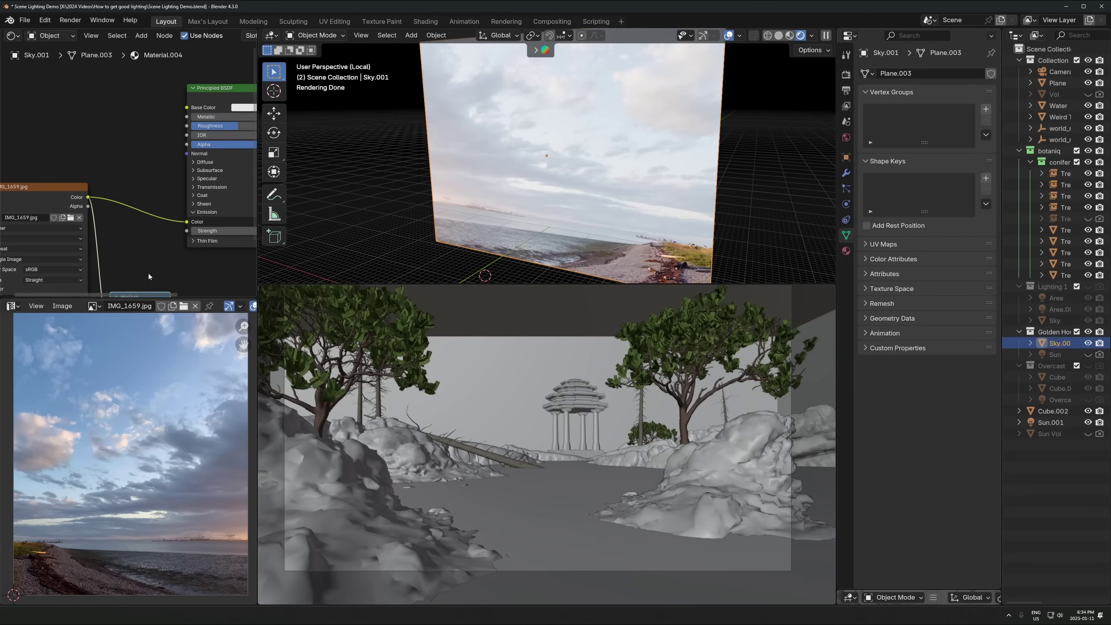
drag(88, 197, 188, 144)
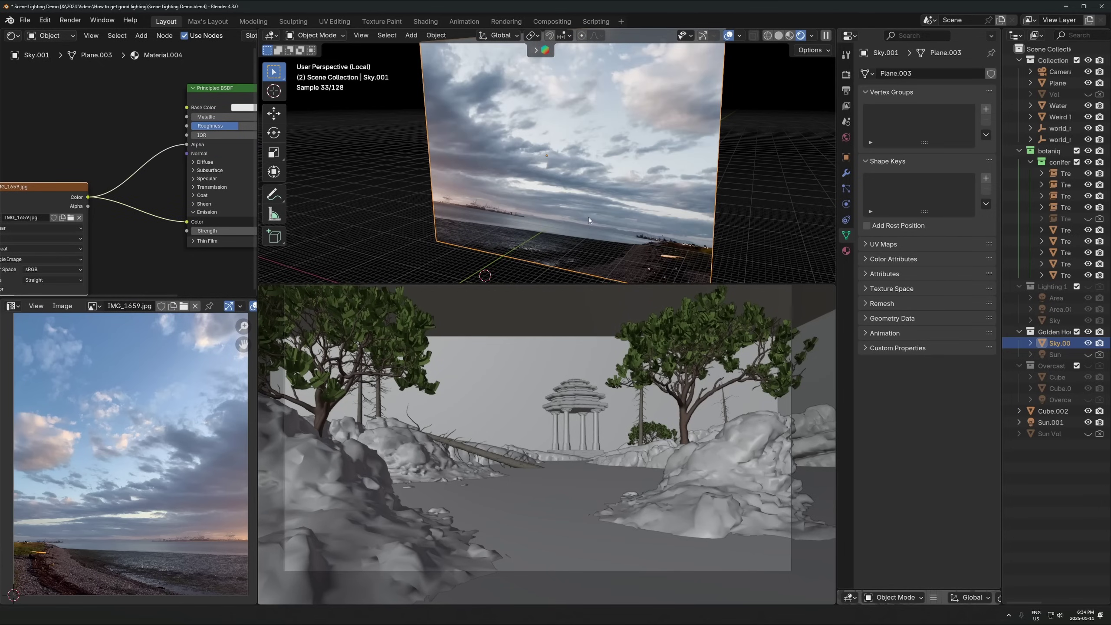
- Leave the sky plane's local view and preview the whole scene in rendered shading
middle_drag(193, 144, 120, 151)
middle_drag(311, 228, 612, 154)
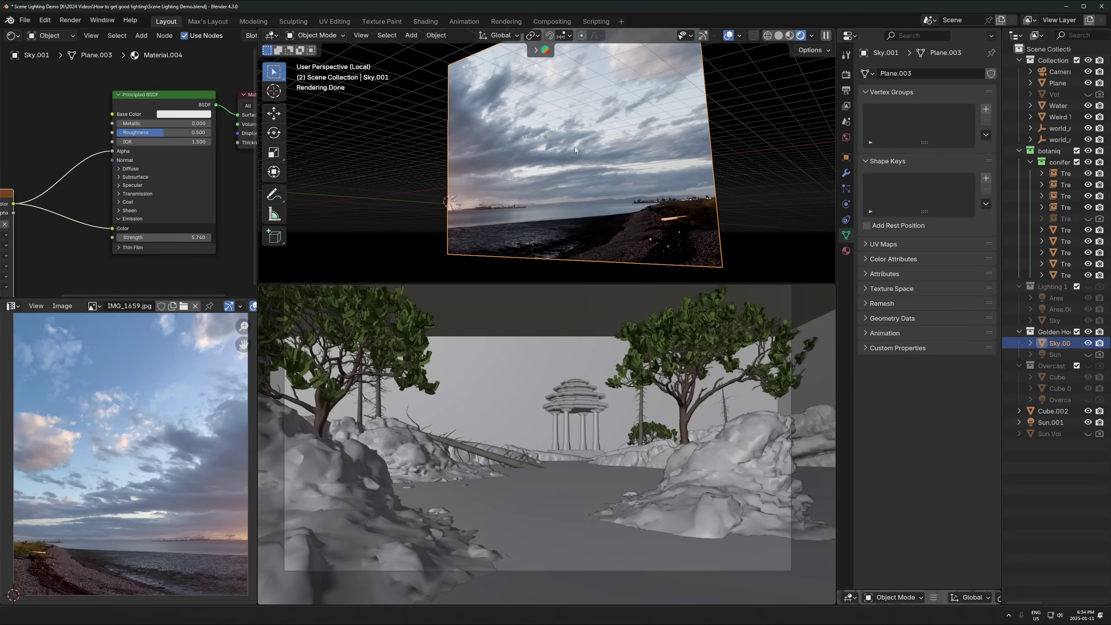
key(KP_Divide)
key(z)
click(697, 133)
key(z)
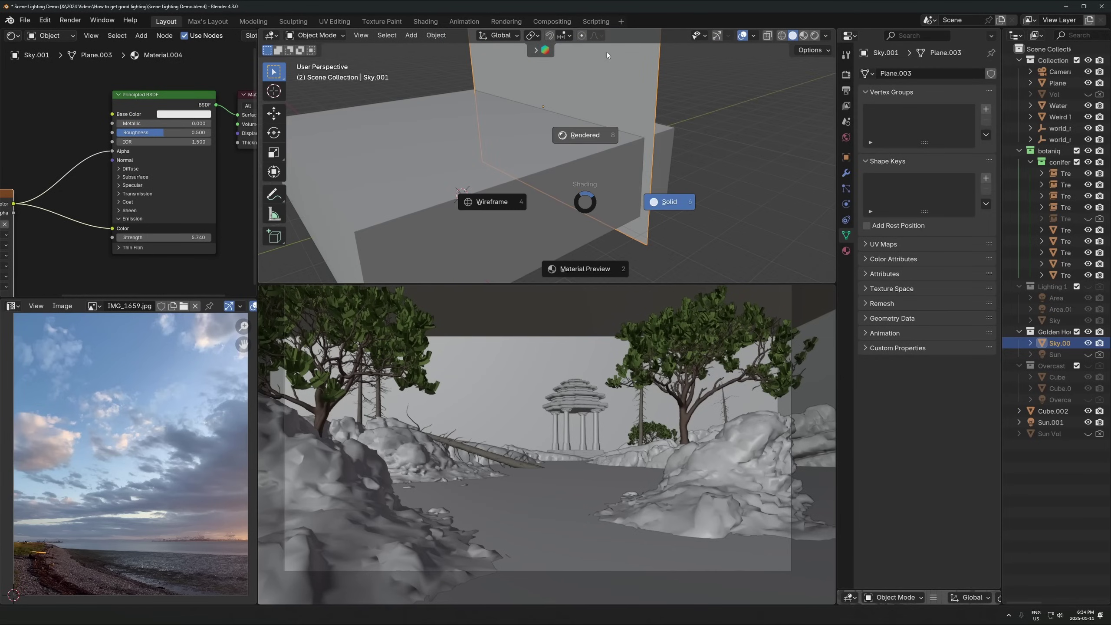
click(607, 53)
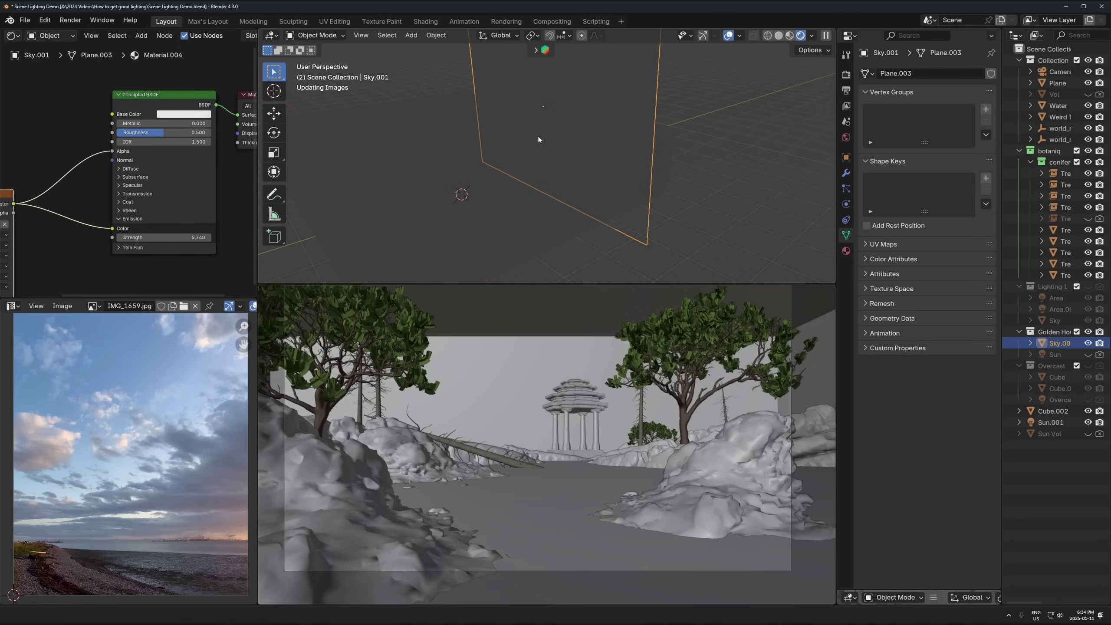
- Select the volume haze cube, return its viewport to solid shading and set the cube to display as Bounds
click(441, 127)
key(z)
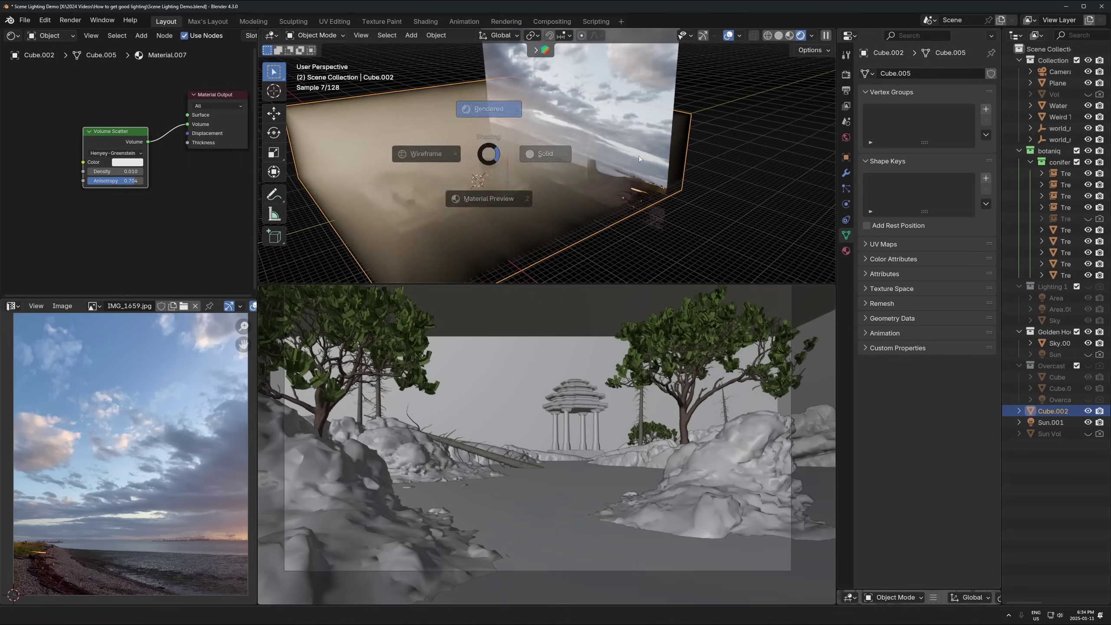
click(640, 159)
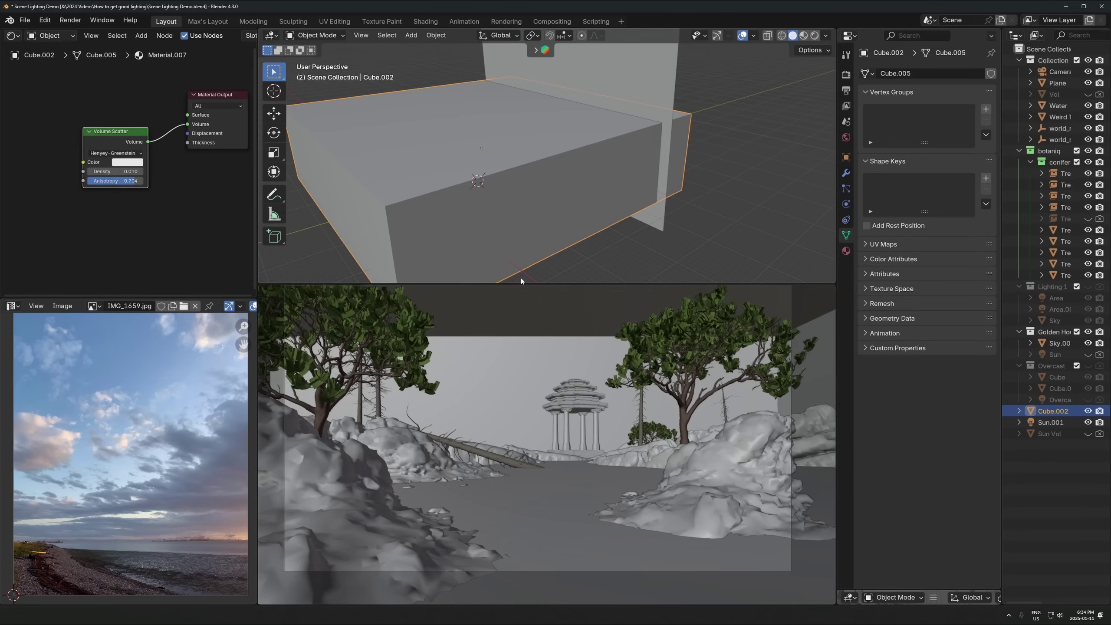
click(847, 158)
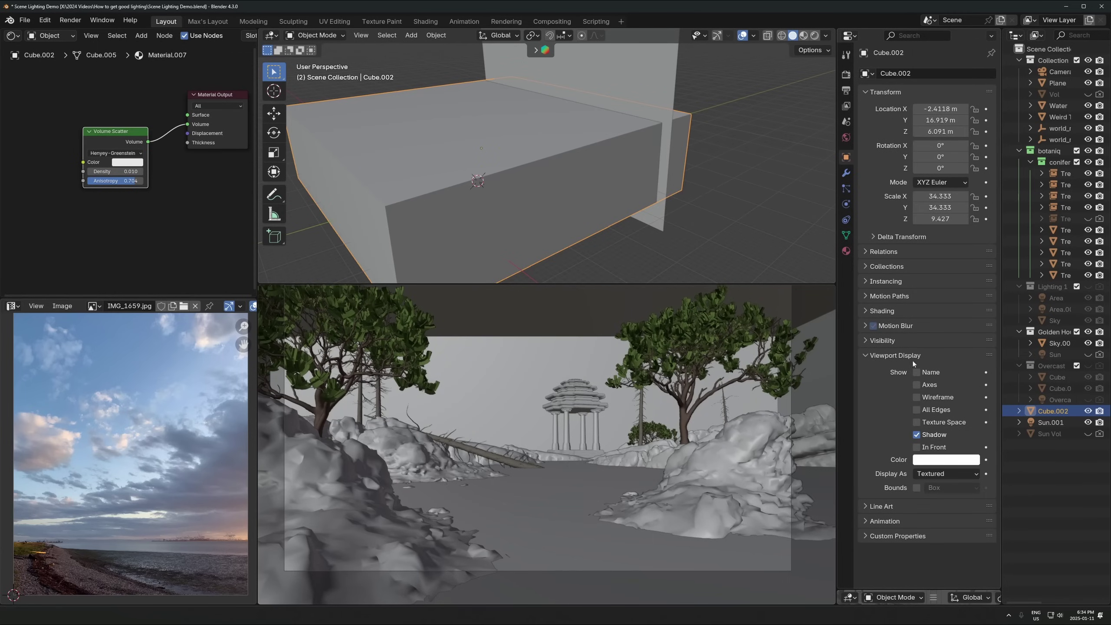
click(936, 474)
click(934, 488)
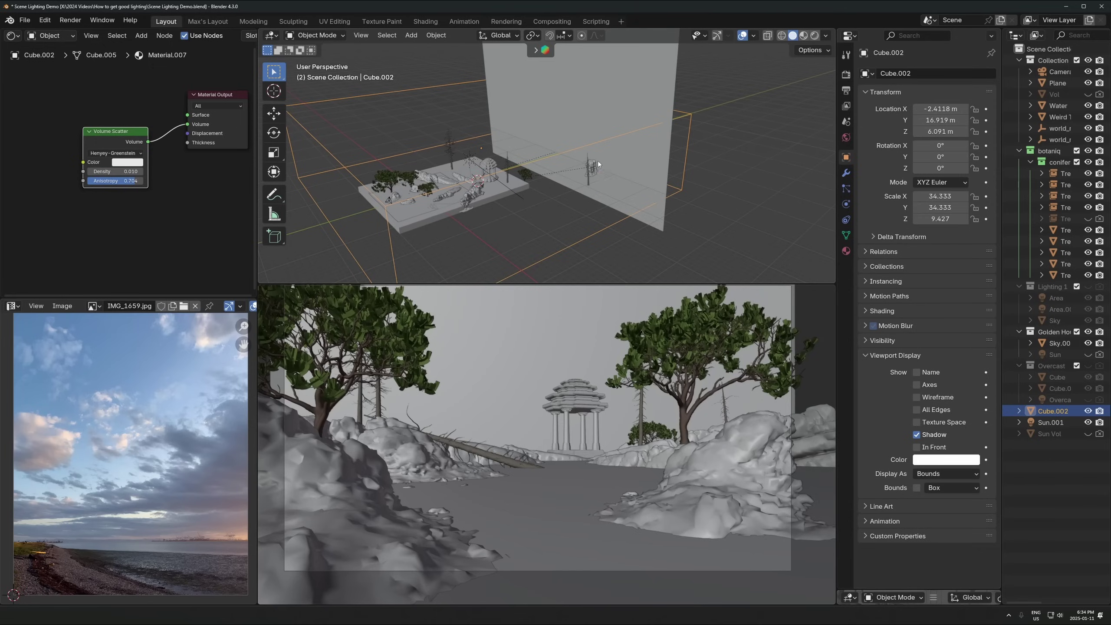
- Switch the camera viewport to rendered shading and select the sky plane behind the landscape
middle_drag(535, 196, 553, 262)
key(z)
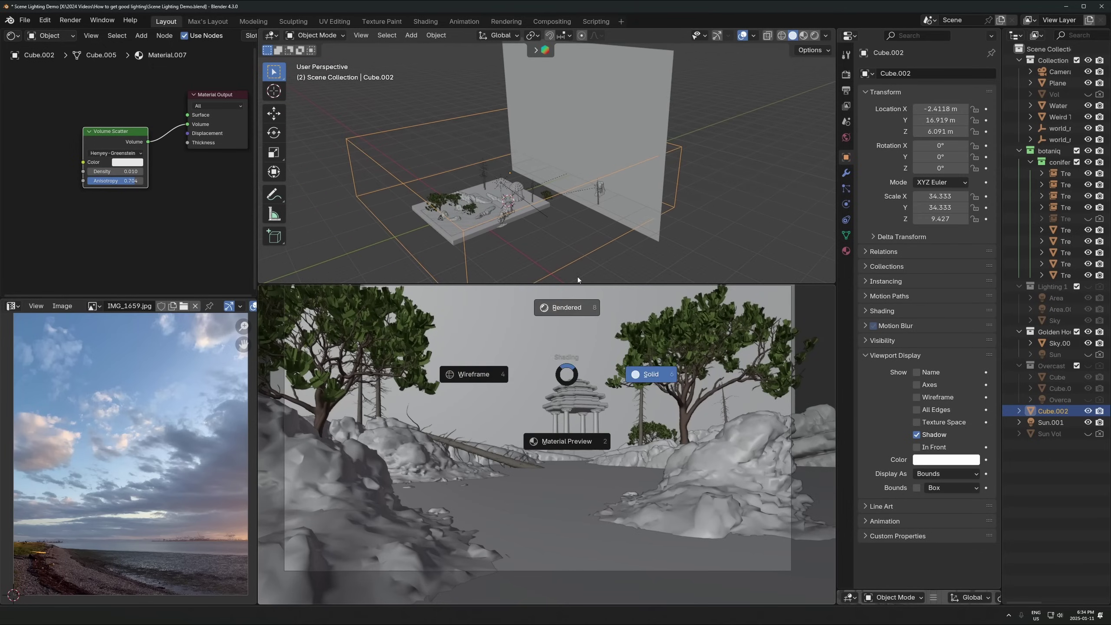
click(578, 276)
click(611, 134)
scroll(614, 144, down, 2)
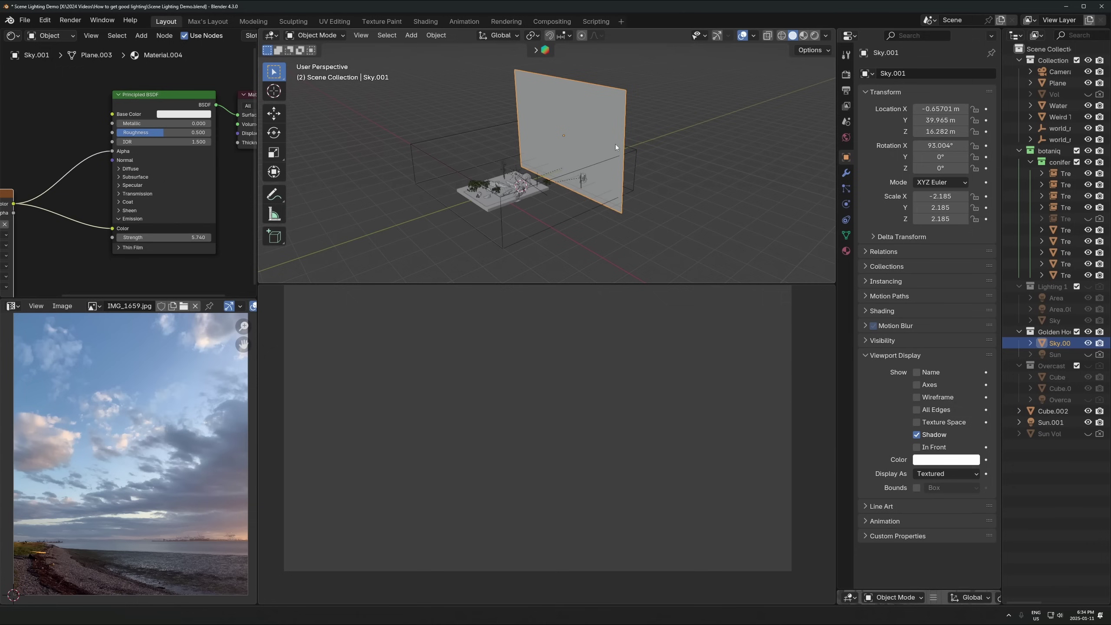
scroll(564, 189, up, 4)
key(g)
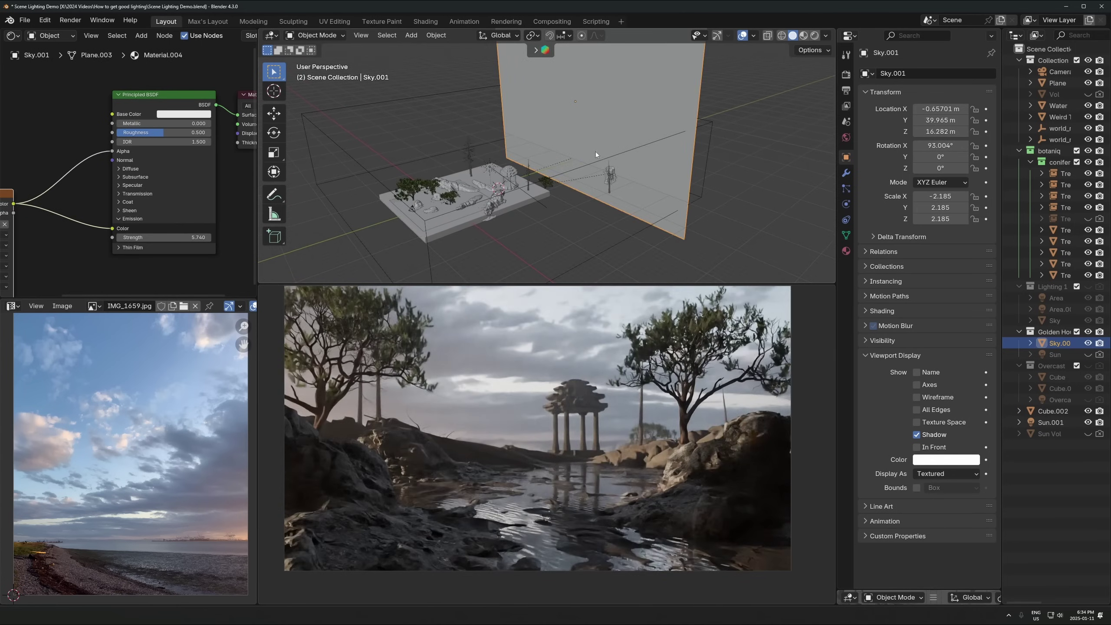
key(y)
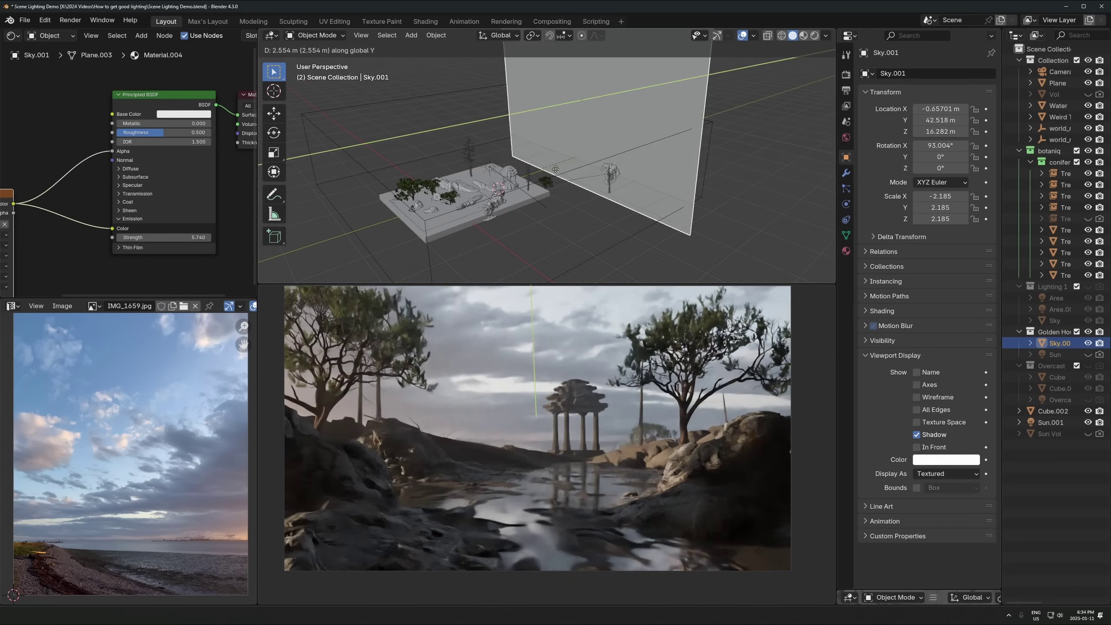
key(Escape)
- Show the solid-shaded viewport through the camera and enlarge it relative to the rendered viewport
scroll(509, 389, down, 2)
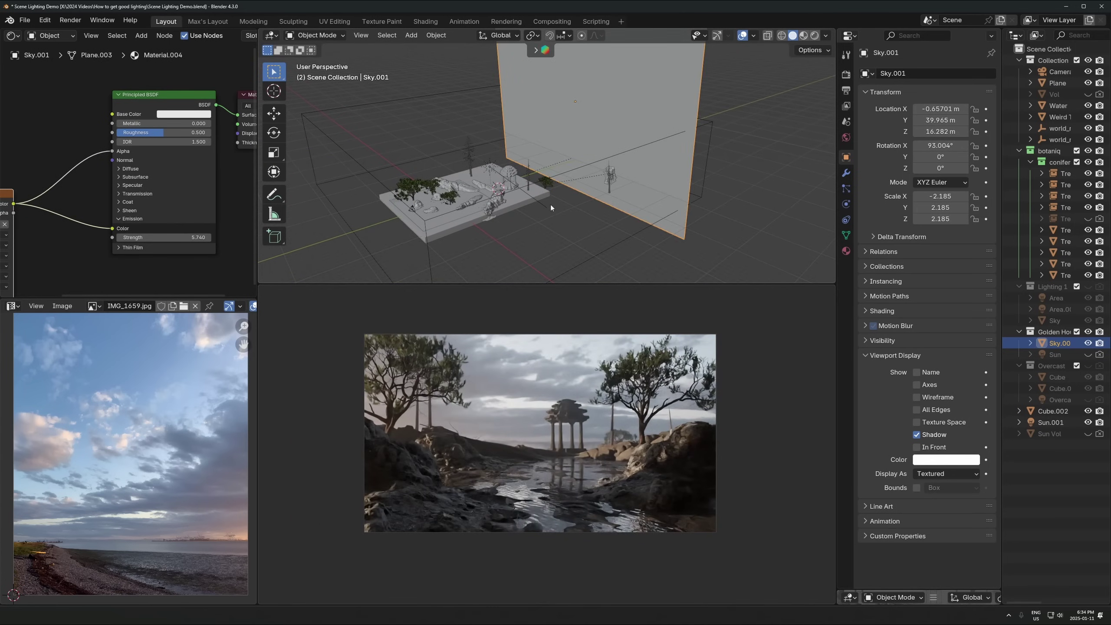
key(KP_0)
scroll(584, 183, up, 5)
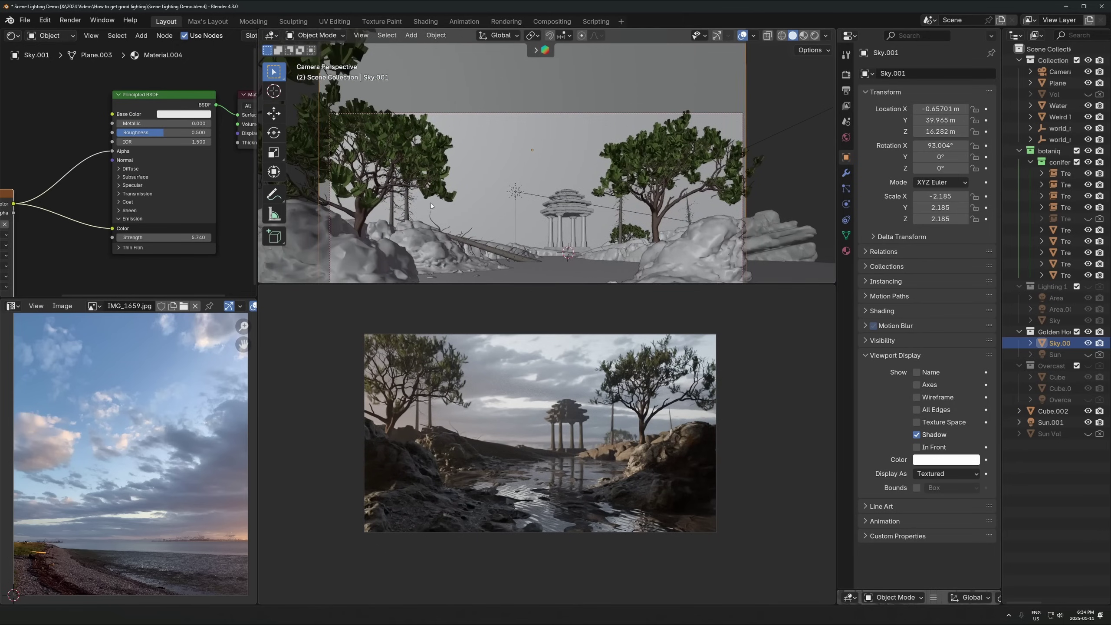
drag(457, 287, 455, 379)
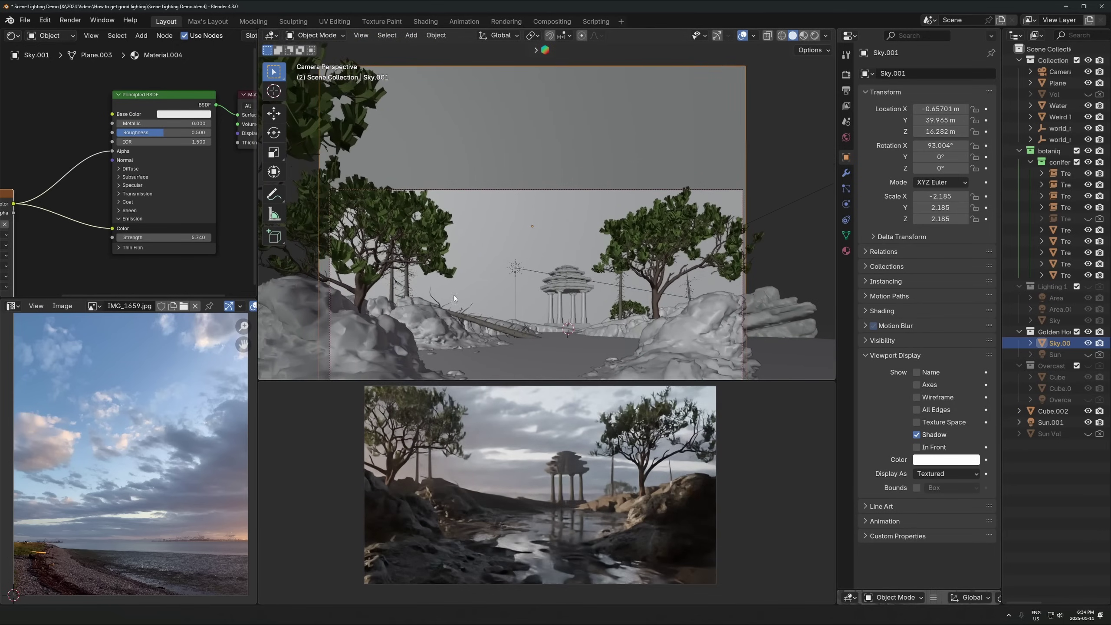
key(g)
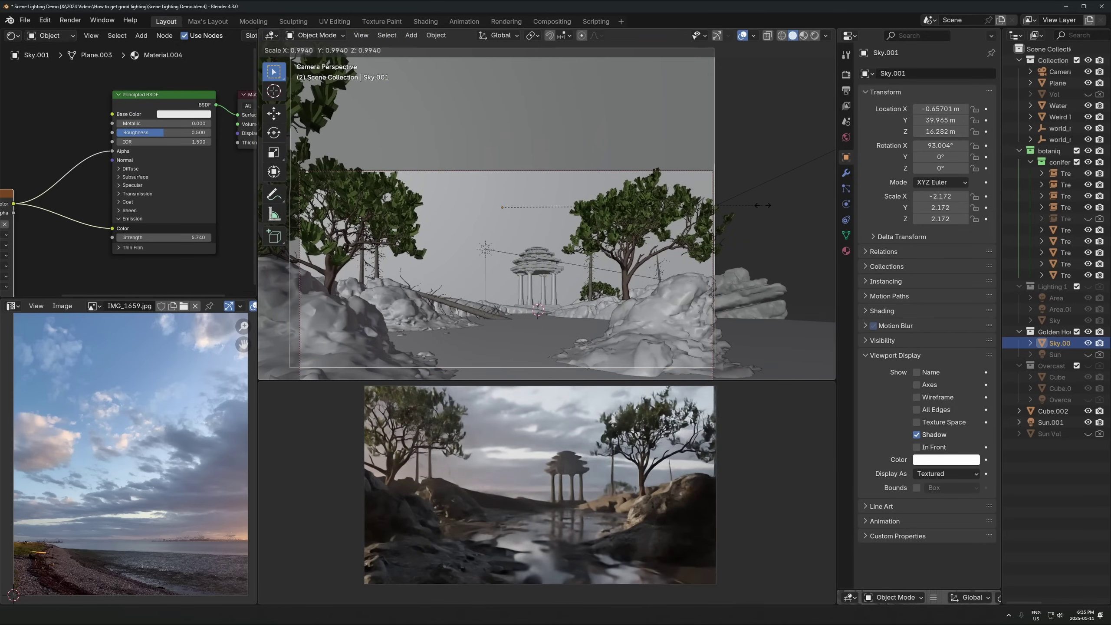
key(Escape)
key(g)
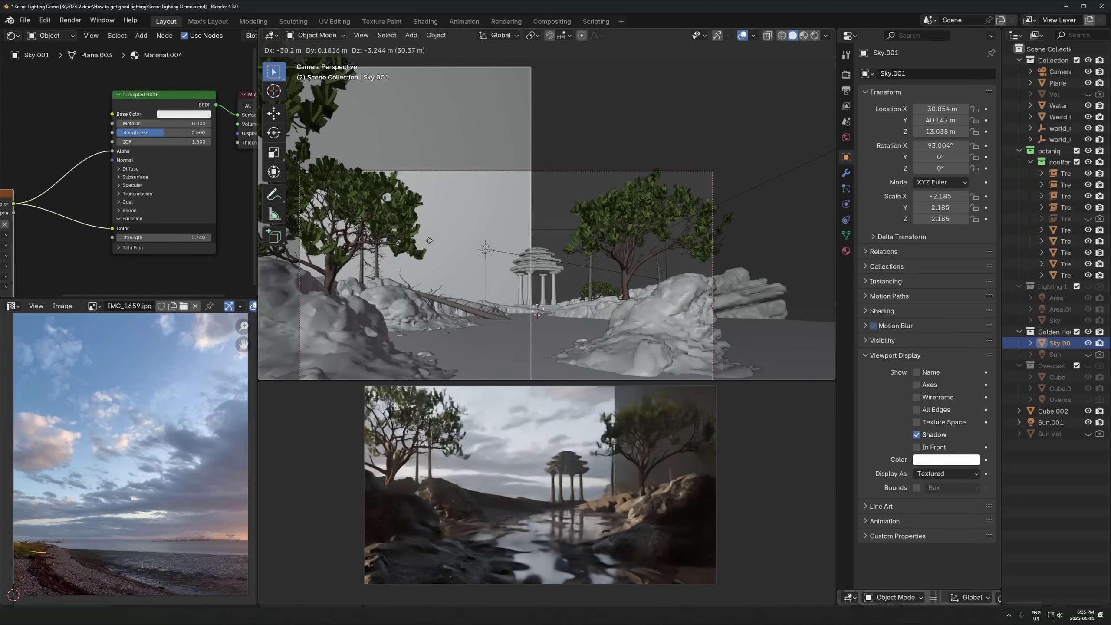
key(y)
key(y)
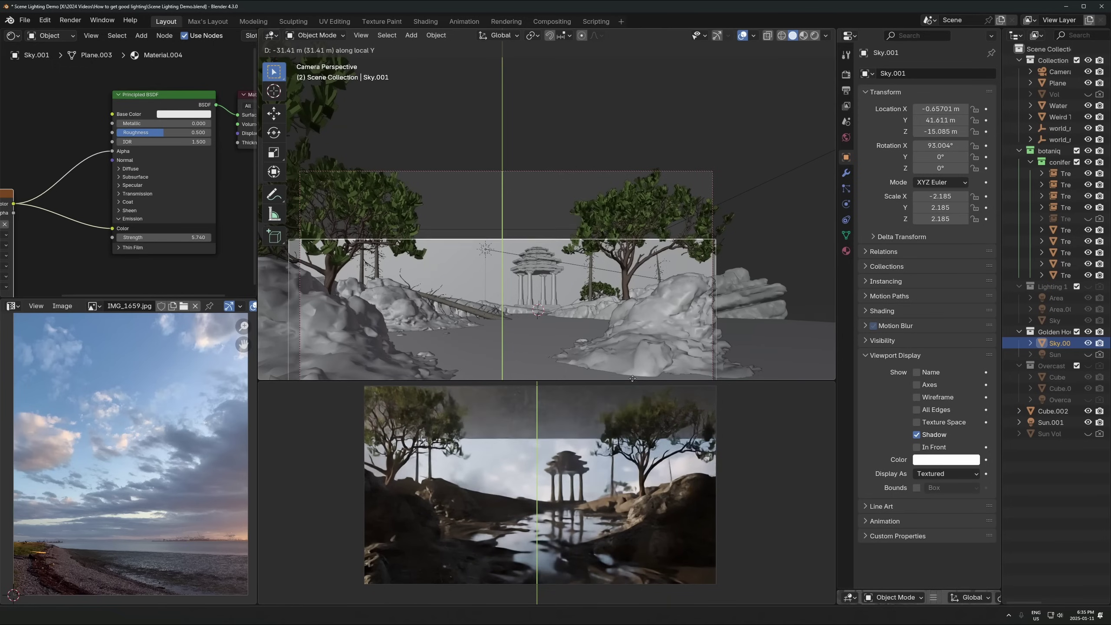
key(Escape)
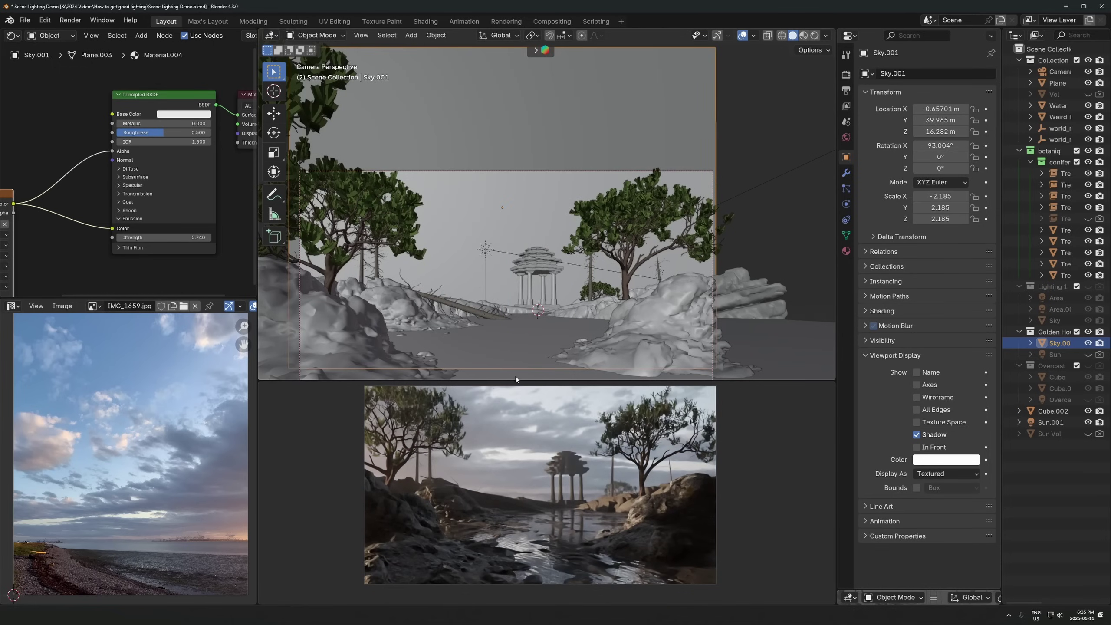
- Compare the camera framing and the Sun light's position with the horizon glow in the IMG_1659.jpg sky photo
shift+middle_drag(524, 253, 573, 268)
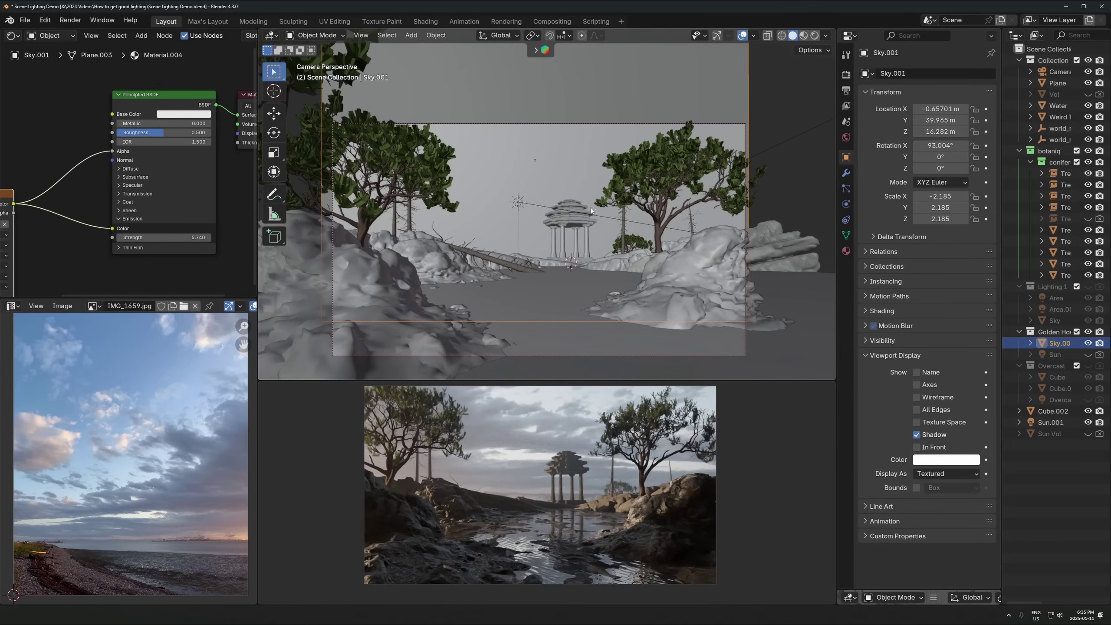
shift+middle_drag(590, 207, 582, 162)
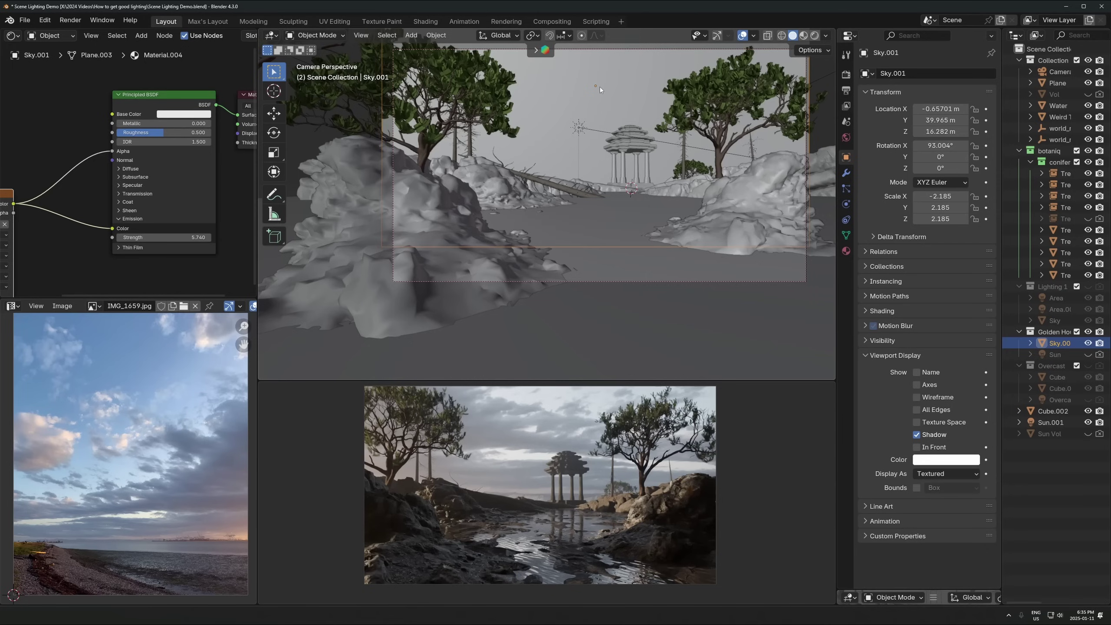
scroll(464, 199, down, 1)
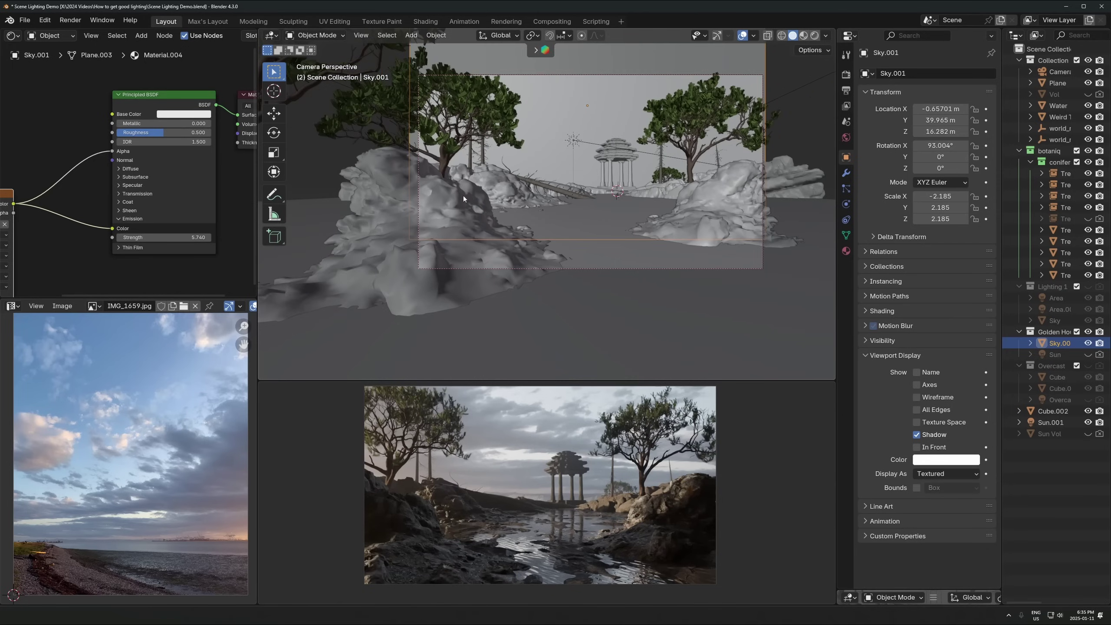
scroll(193, 538, up, 4)
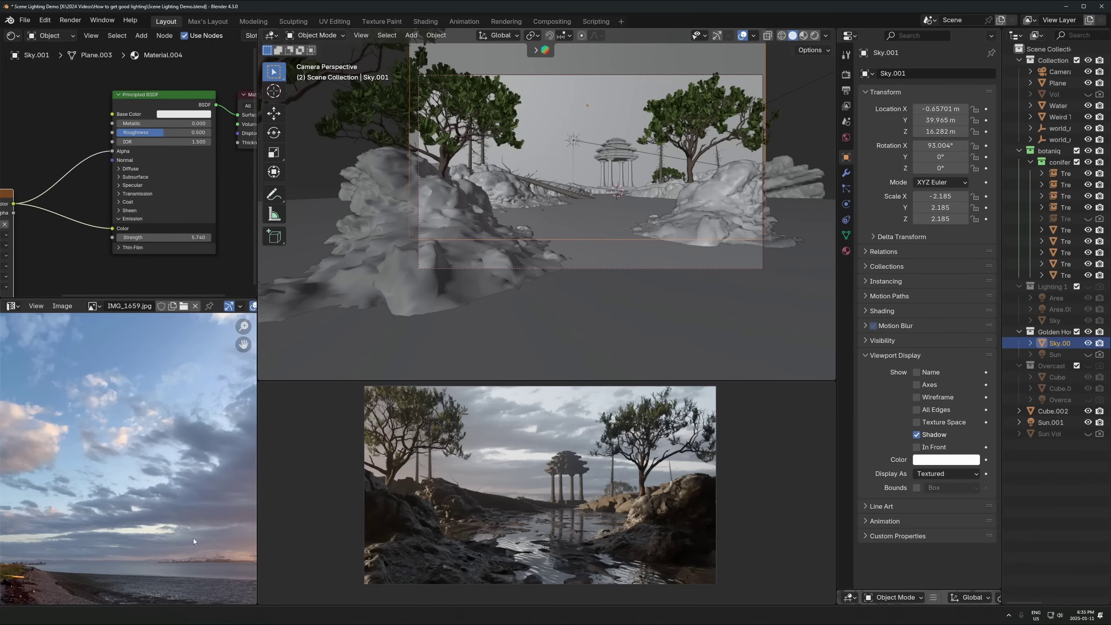
scroll(210, 473, down, 3)
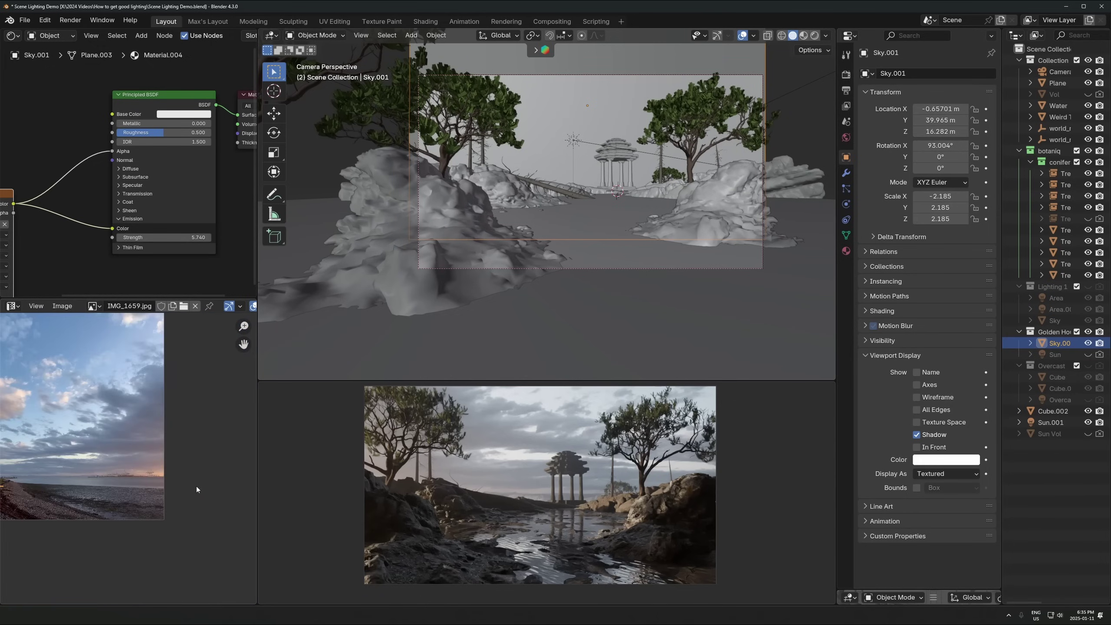
click(570, 143)
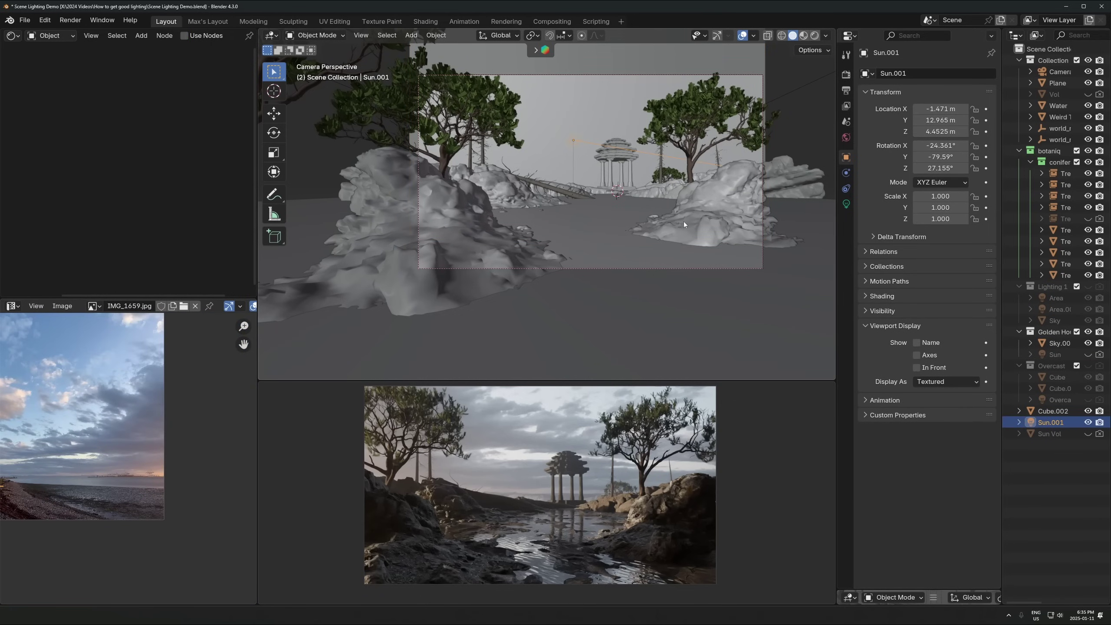
- Reselect the sky plane, fit the sky photo in view and scale the plane along its X axis
click(565, 125)
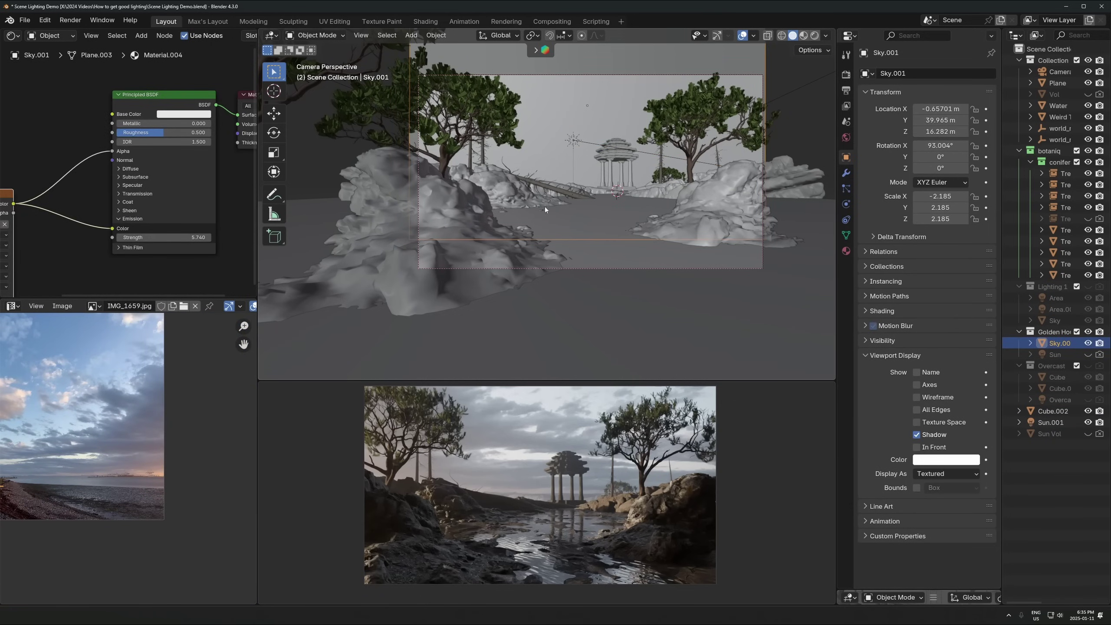
key(Home)
key(s)
key(x)
key(x)
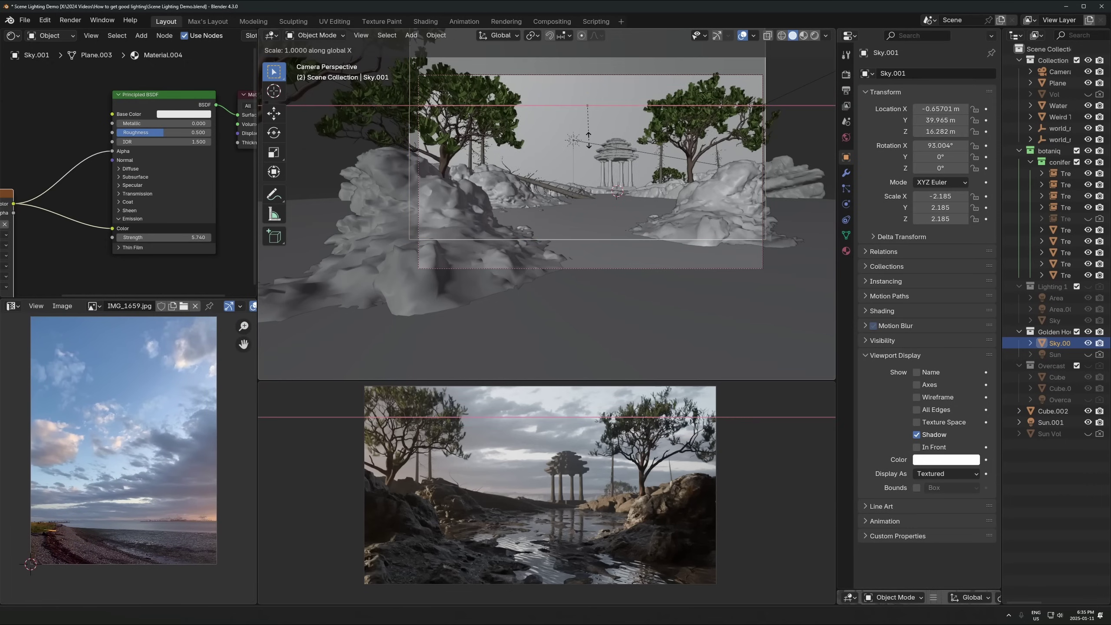
- Mirror the sky plane along its X axis with a scale of -1
text(-1)
key(Return)
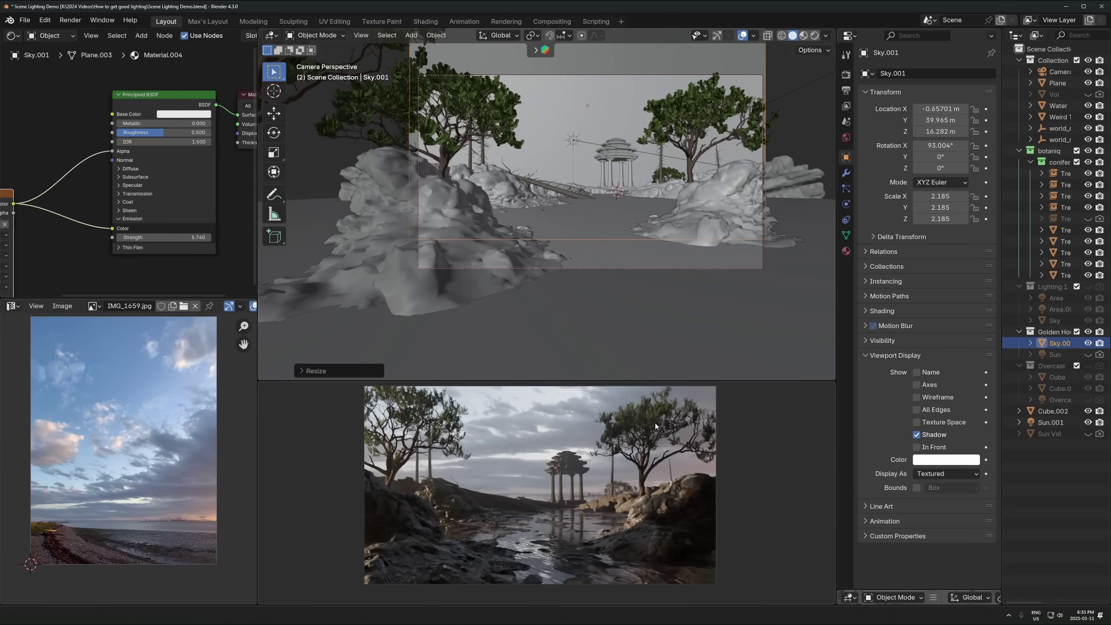
scroll(604, 167, up, 1)
scroll(183, 517, up, 4)
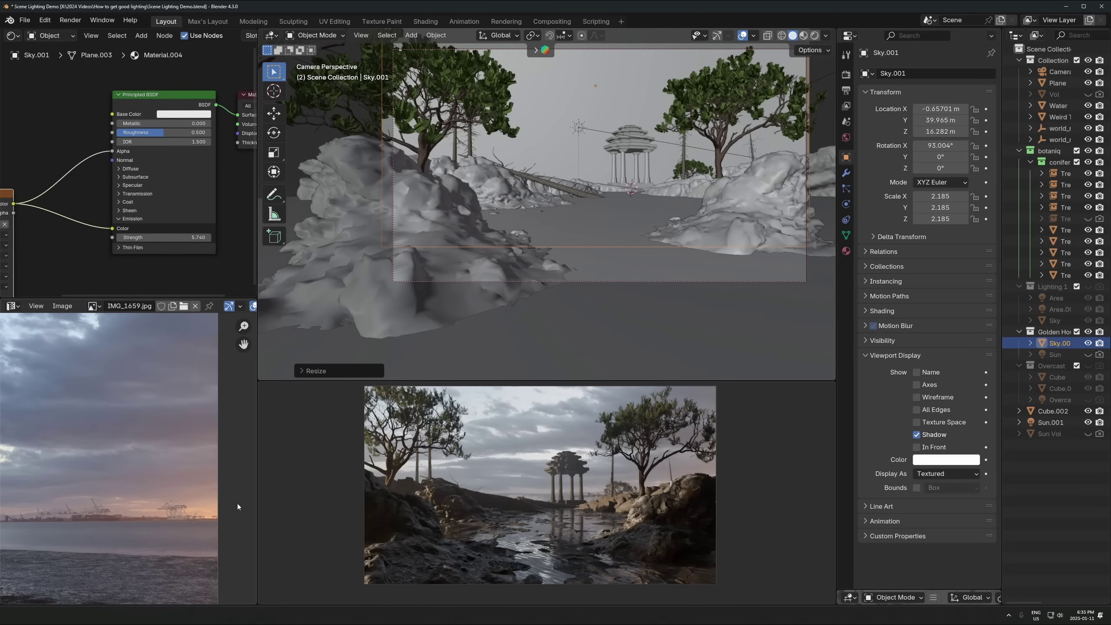
scroll(163, 450, down, 4)
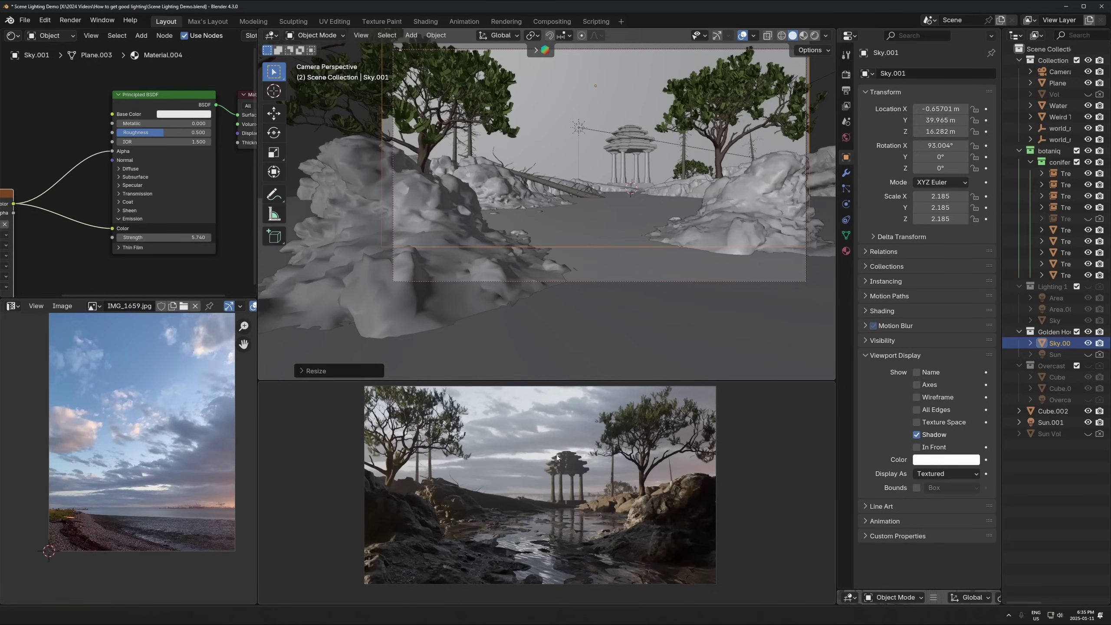
scroll(557, 458, up, 2)
- Compare the sun's direction with the sky reference photo and flip the sky plane back along X with a scale of -1
click(586, 129)
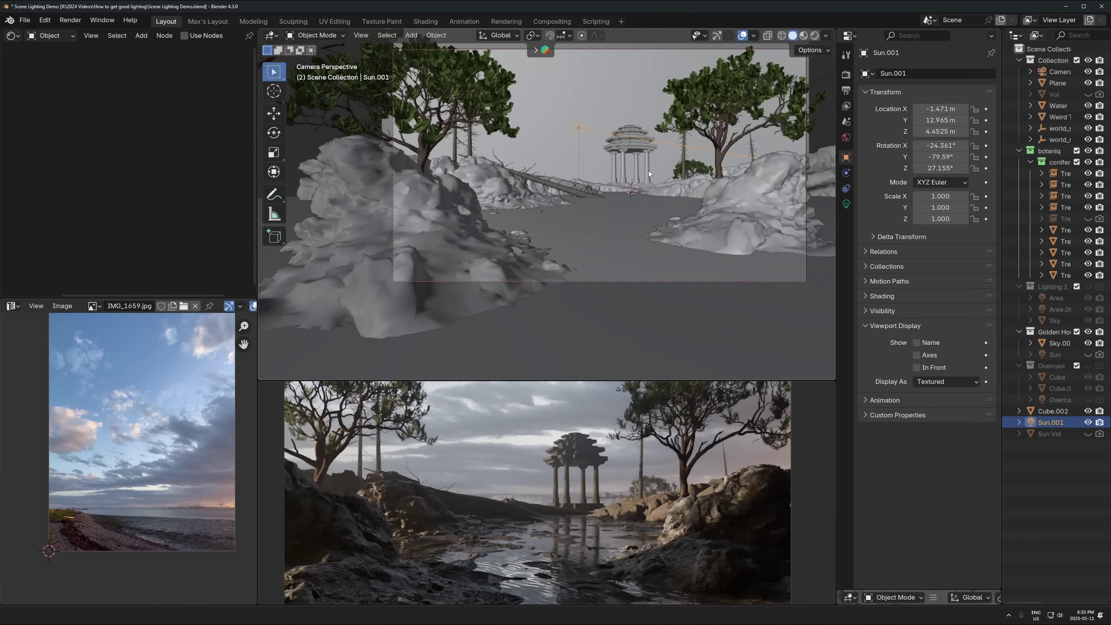
shift+middle_drag(644, 132, 613, 166)
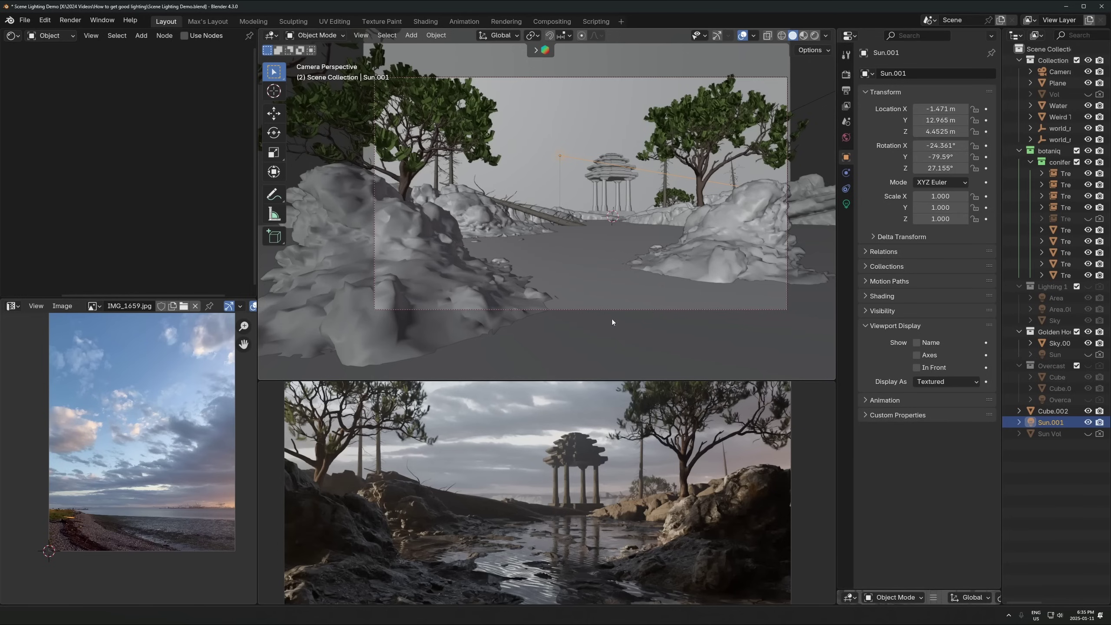
scroll(134, 493, up, 3)
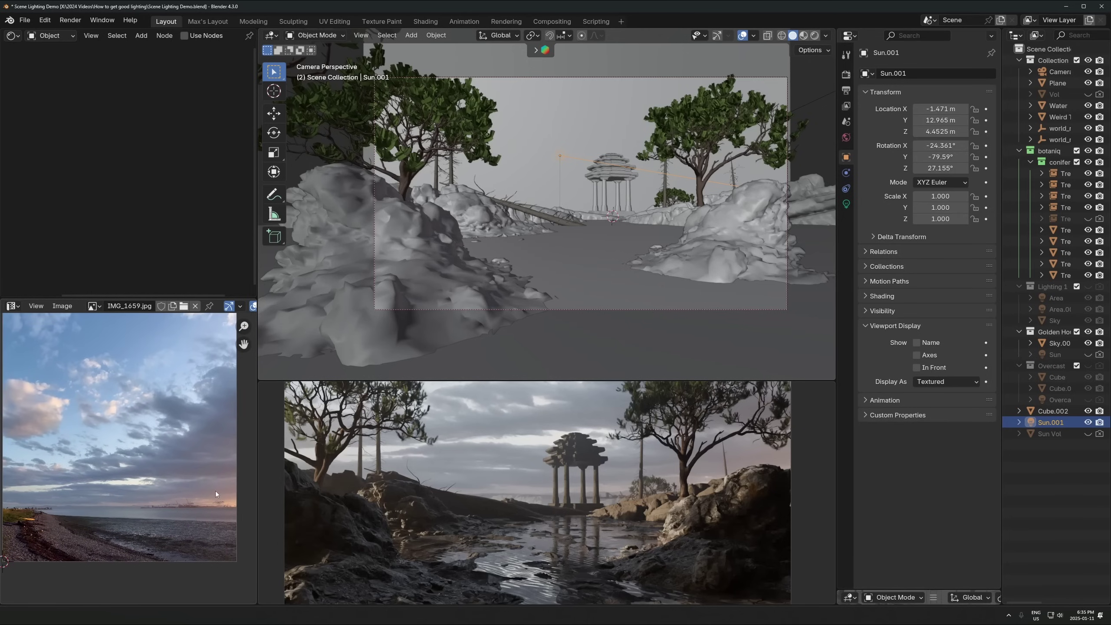
middle_drag(181, 439, 185, 460)
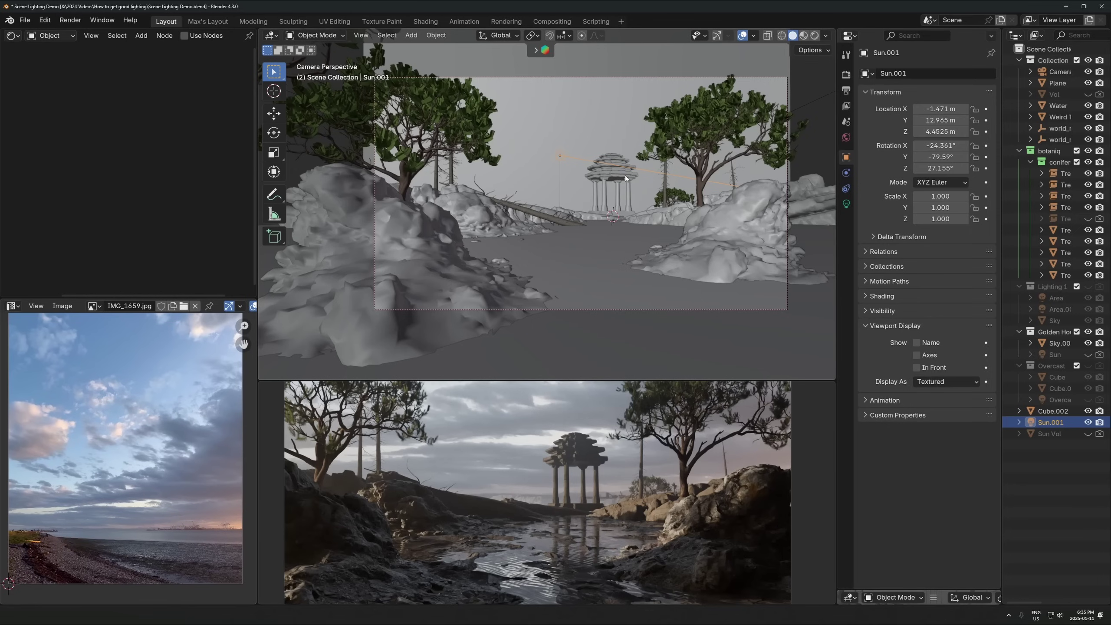
click(588, 132)
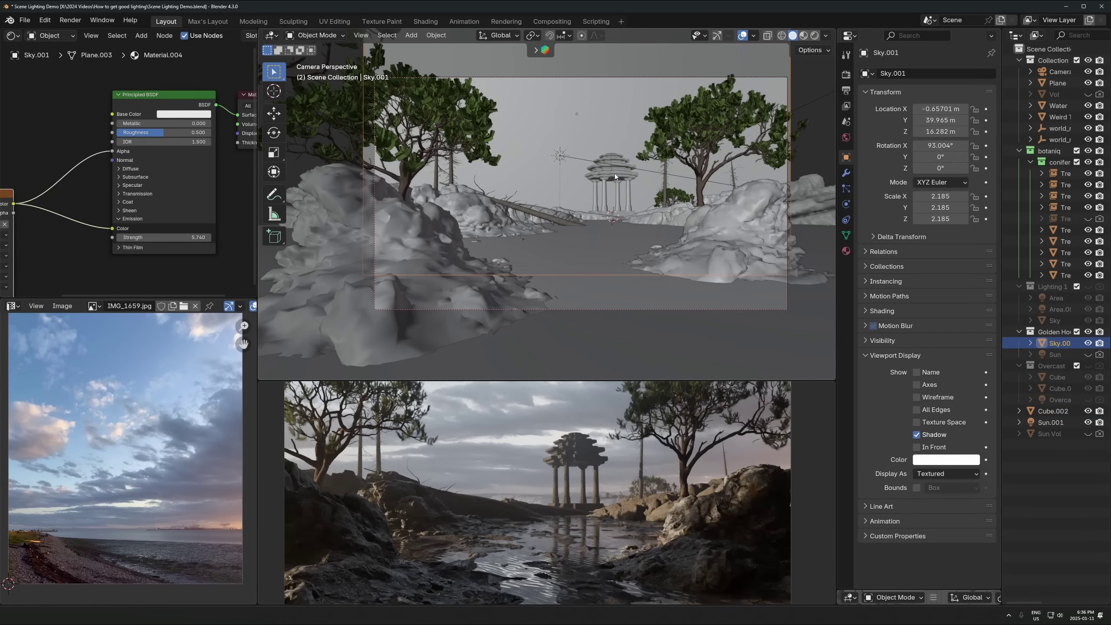
text(sx)
text(-1)
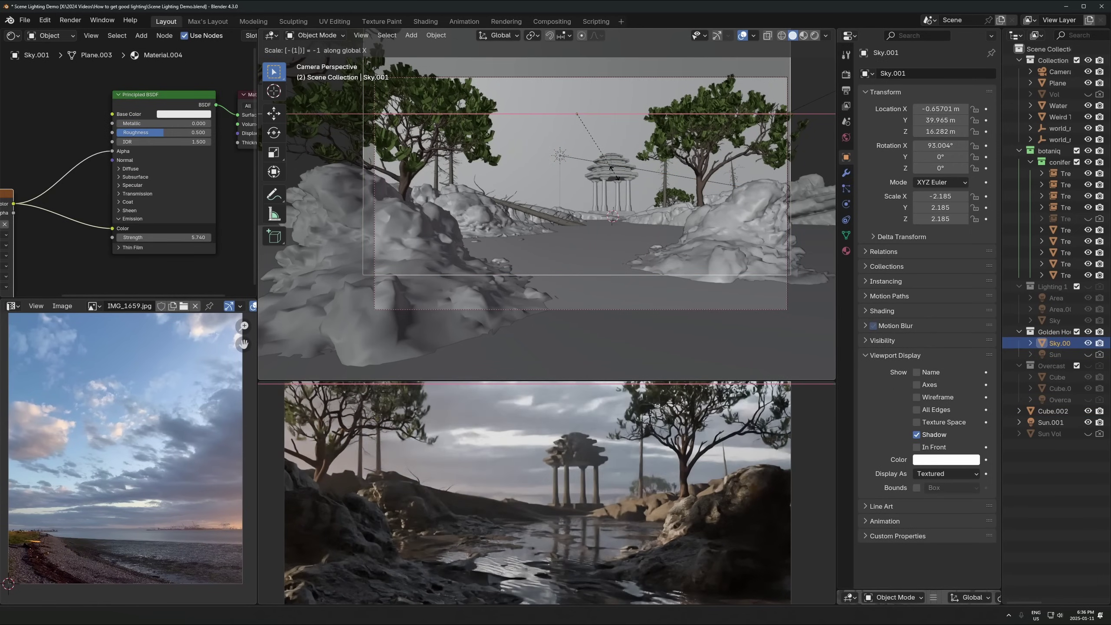
key(Return)
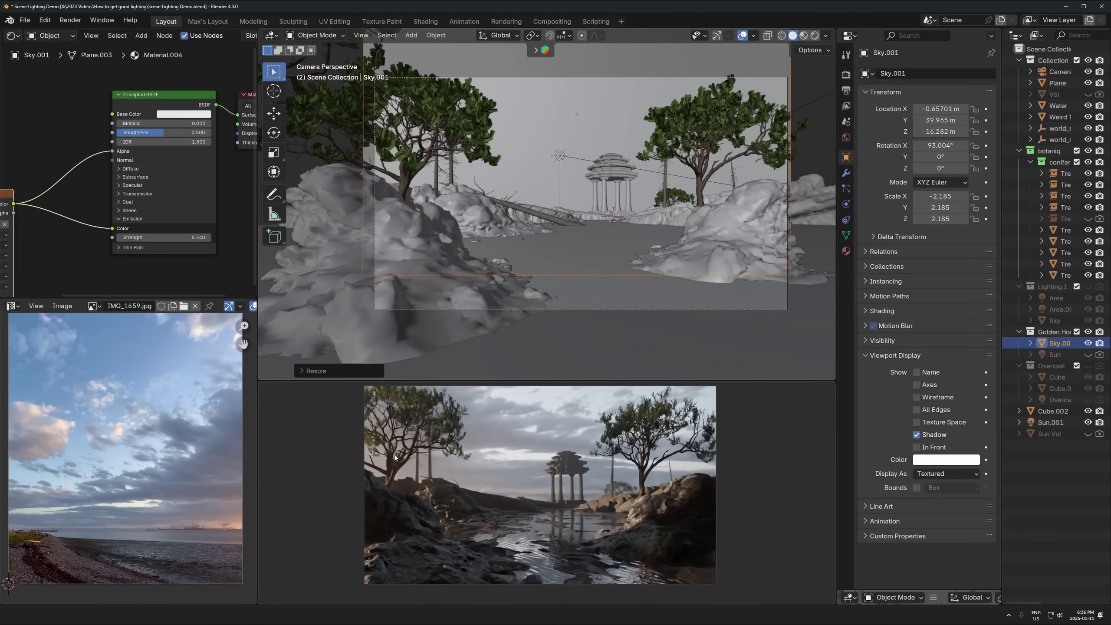
- Reduce the sky material's emission strength to 4.6 and set its base color to black
click(561, 155)
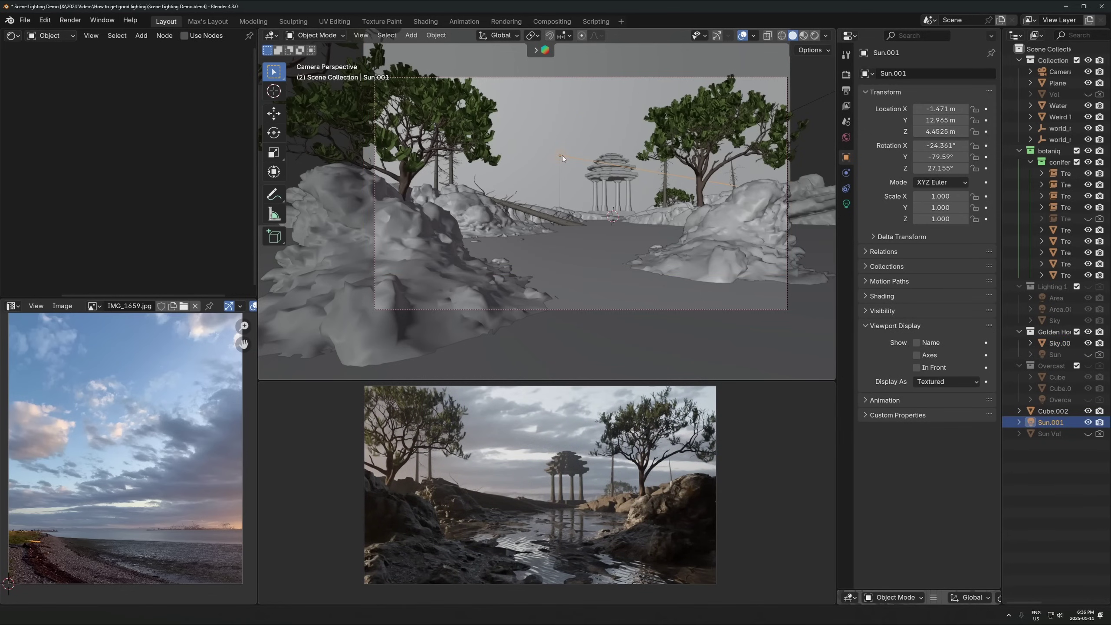
drag(196, 225, 162, 225)
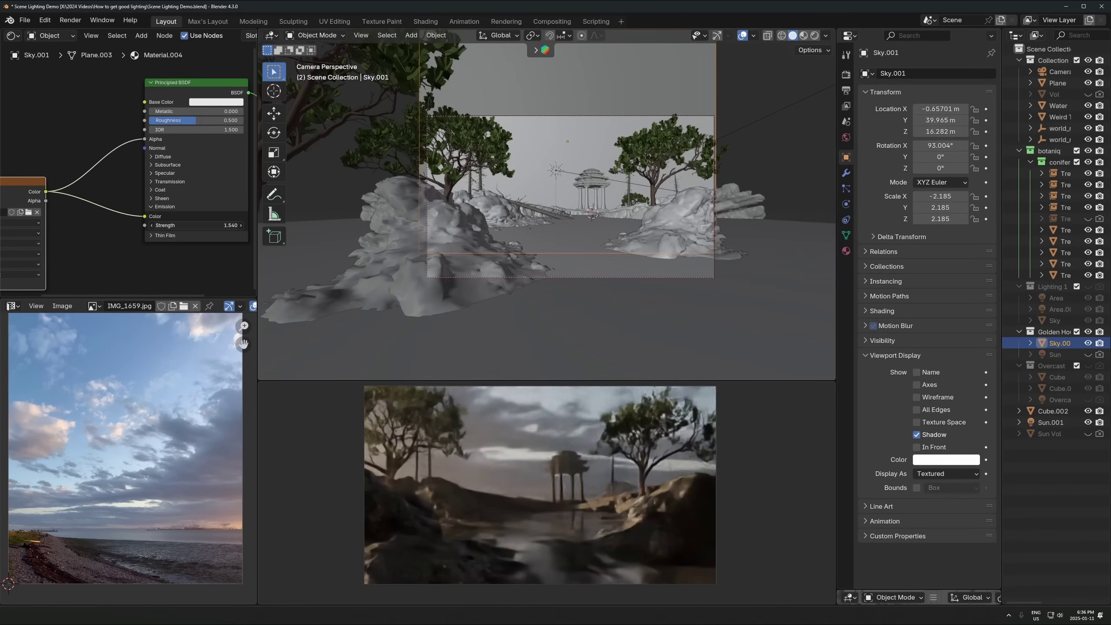
drag(229, 226, 206, 226)
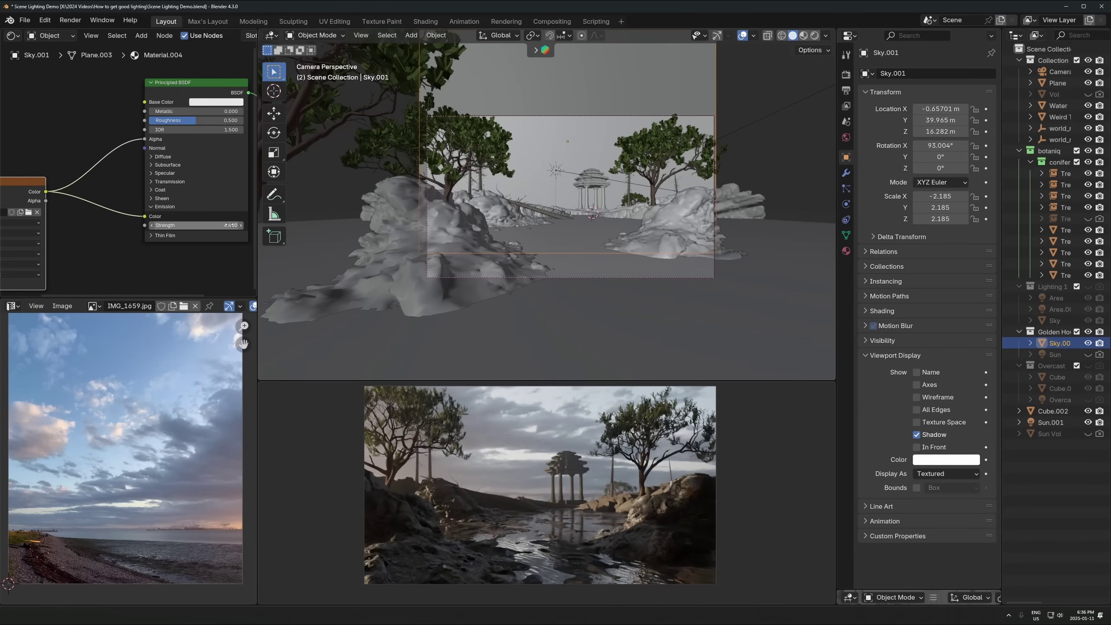
click(215, 102)
drag(270, 153, 269, 178)
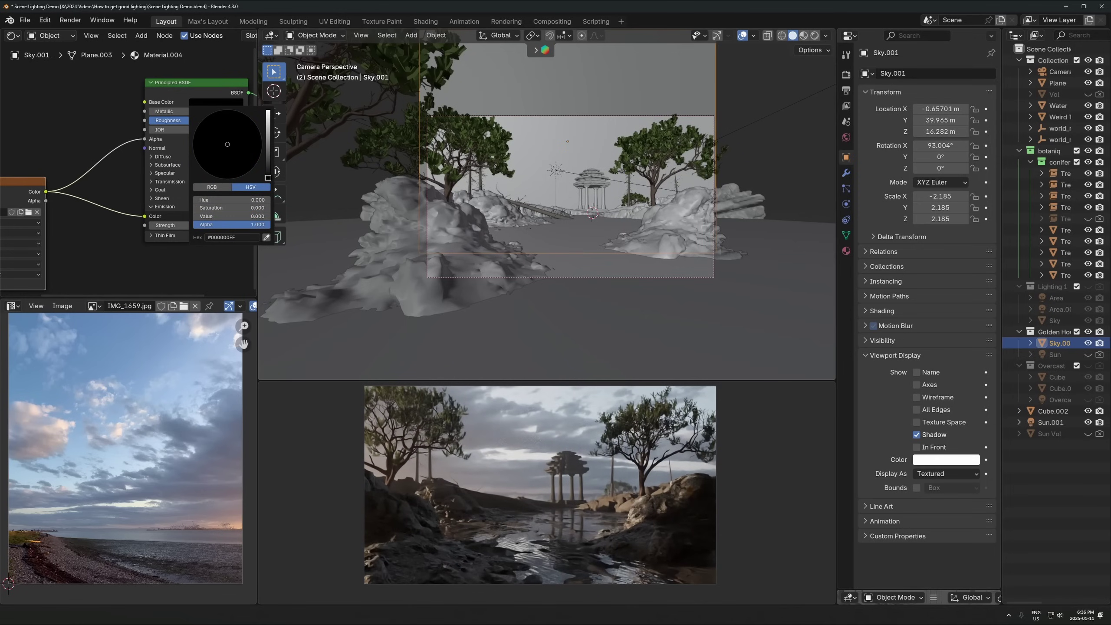
- Try rotating the foreground sun light around the global Z axis to a Z rotation of about 113.5°
scroll(614, 419, up, 1)
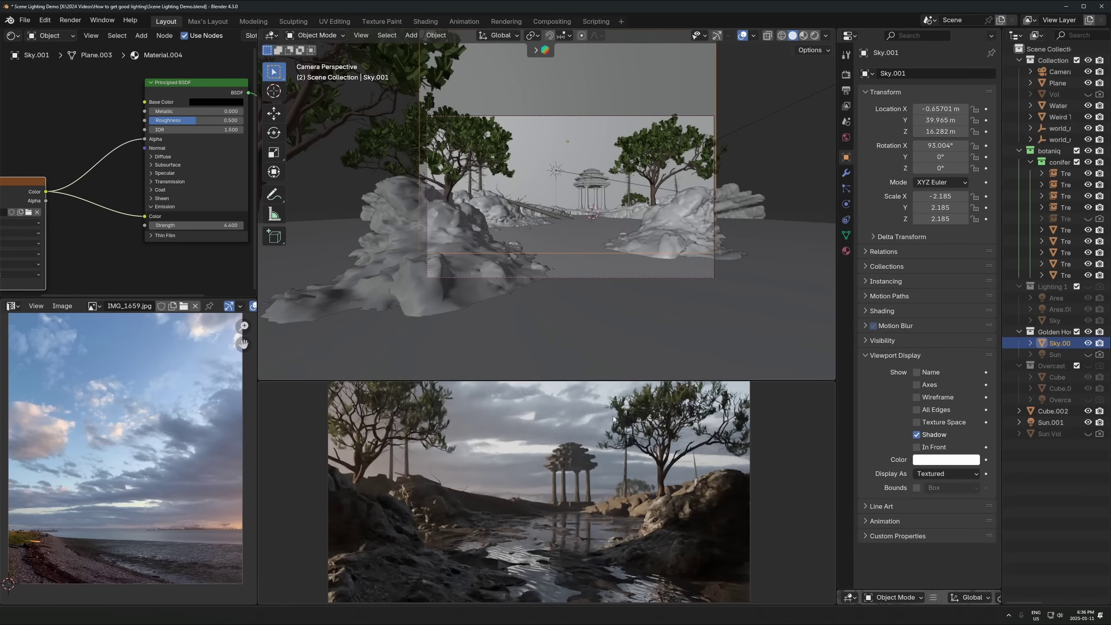
drag(580, 379, 580, 369)
click(560, 167)
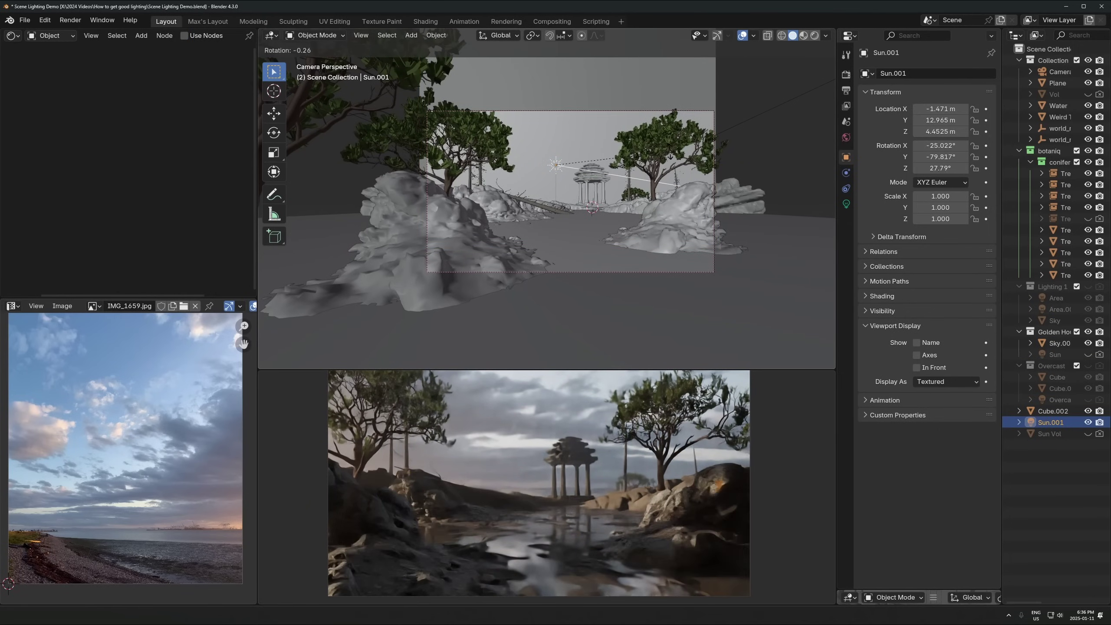
middle_drag(670, 154, 582, 257)
key(r)
key(z)
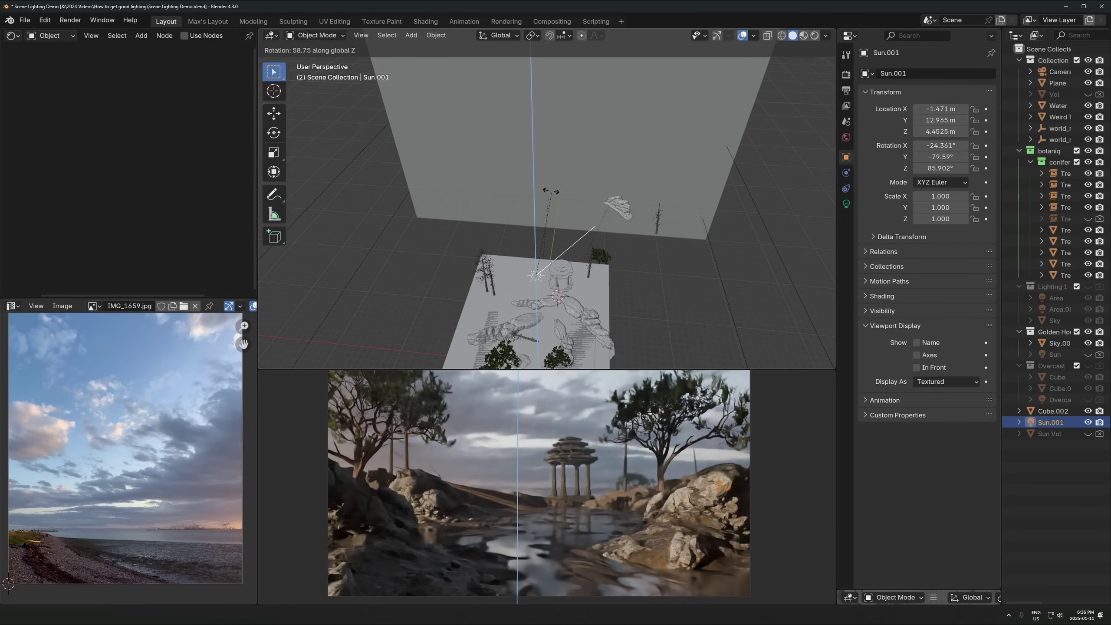
click(516, 192)
- Try further rotations of the sun around the global Z axis and return it to its original direction
middle_drag(516, 191, 562, 203)
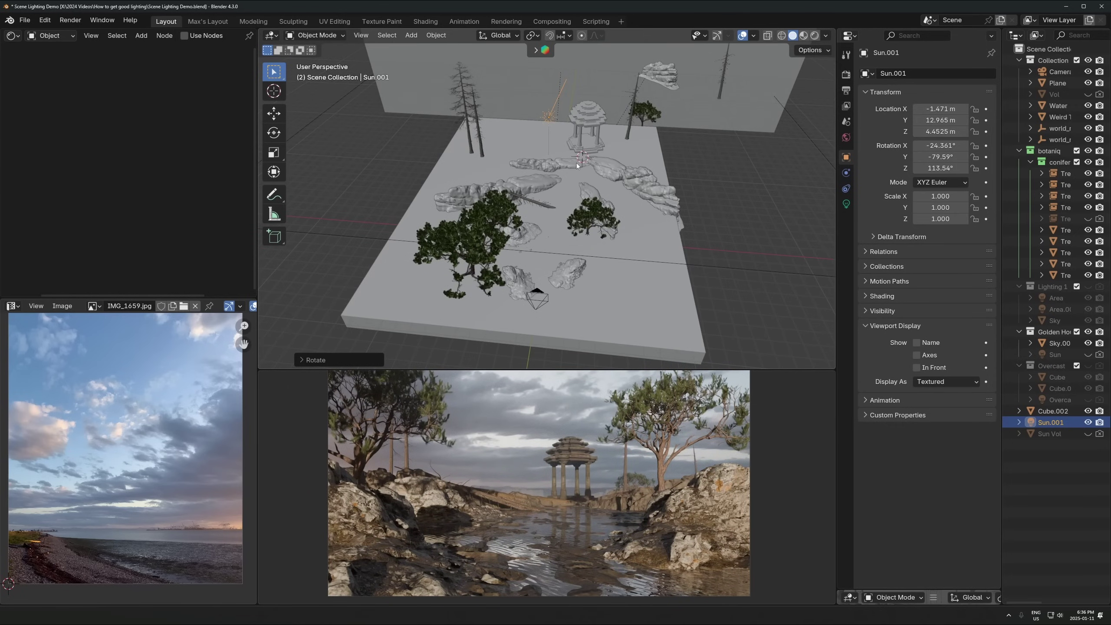
key(r)
key(z)
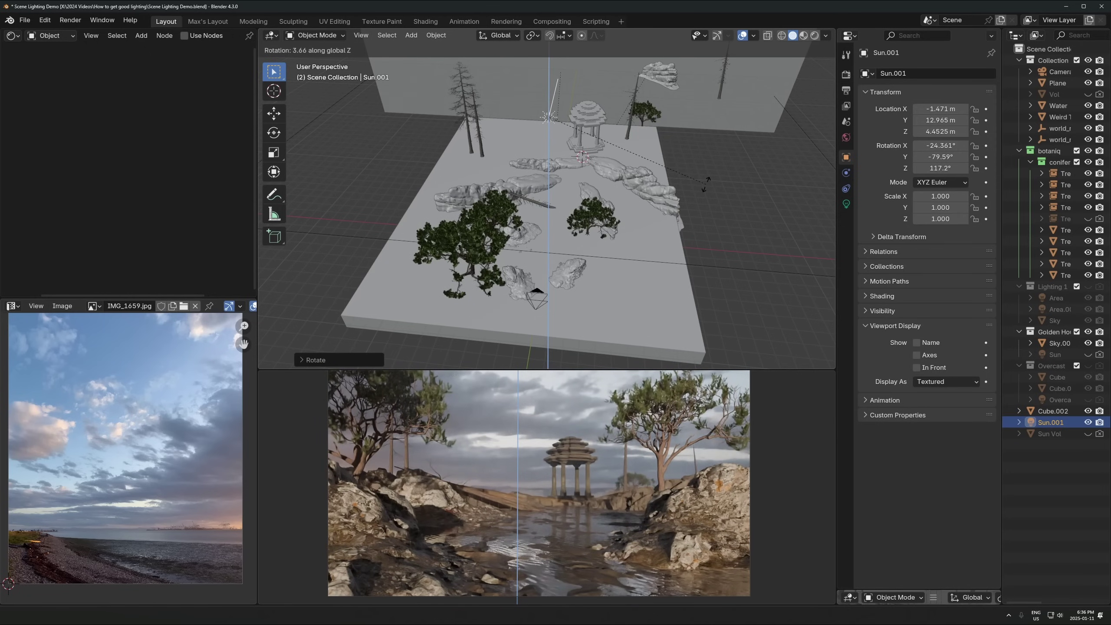
key(Escape)
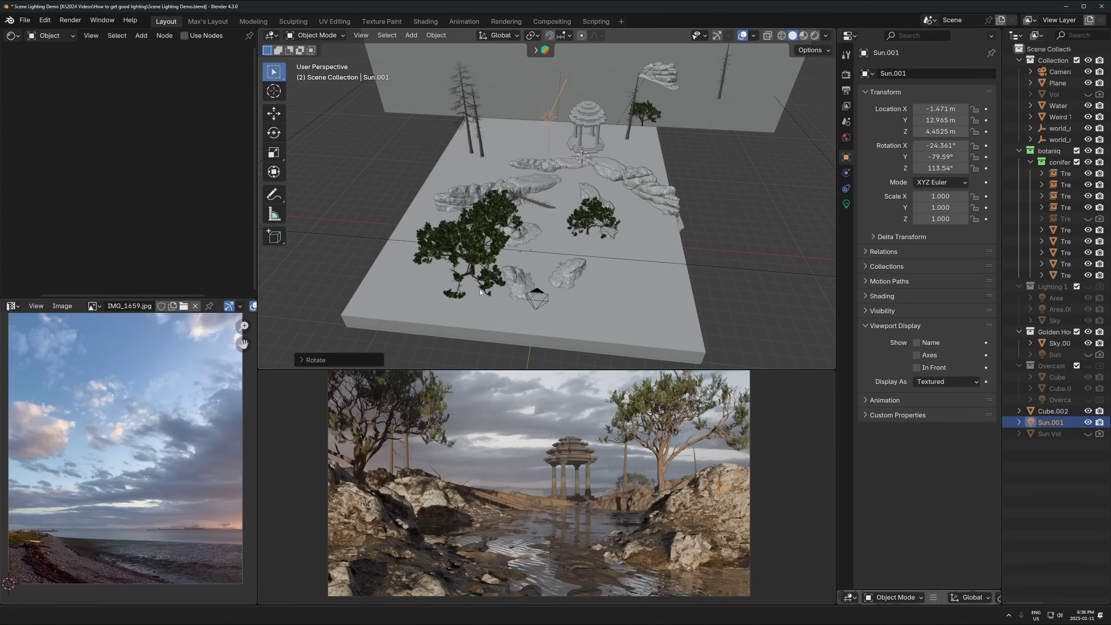
key(r)
key(z)
click(643, 245)
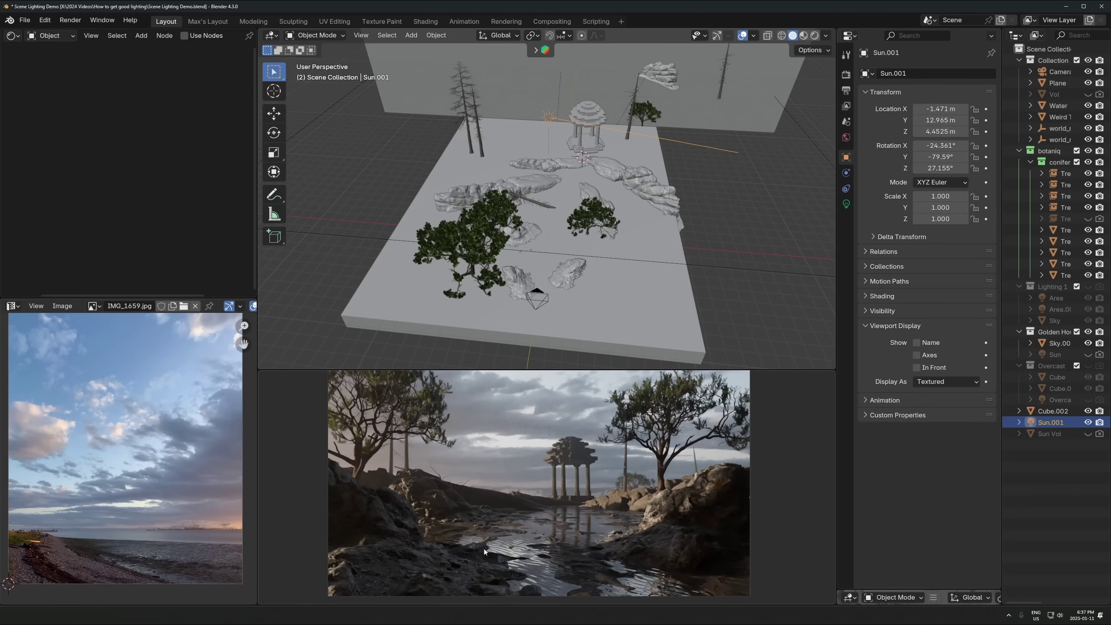
- Try turning the sun about -147° around the global Z axis
key(r)
key(z)
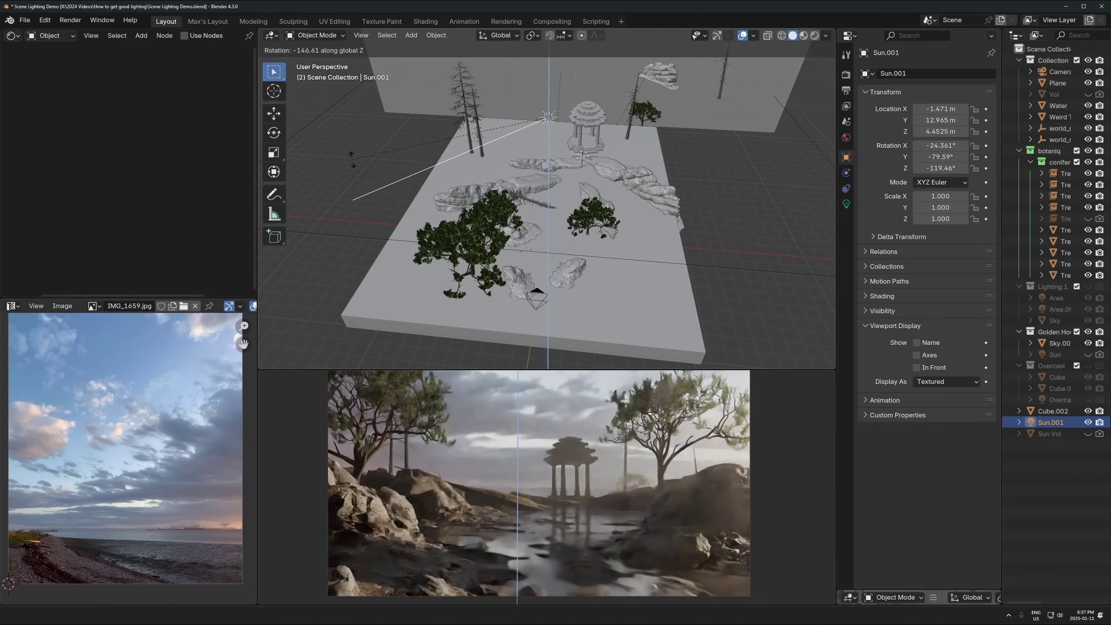
key(Escape)
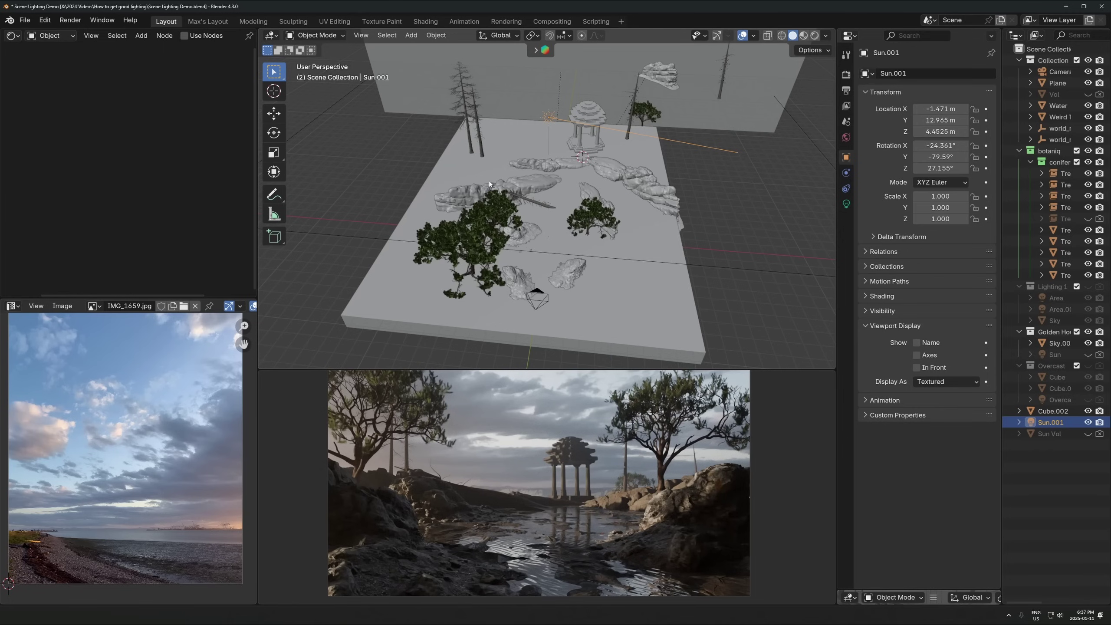
- Select the Sun.001 light together with the Sky.001 plane, keeping the sky as the active object
scroll(561, 212, up, 4)
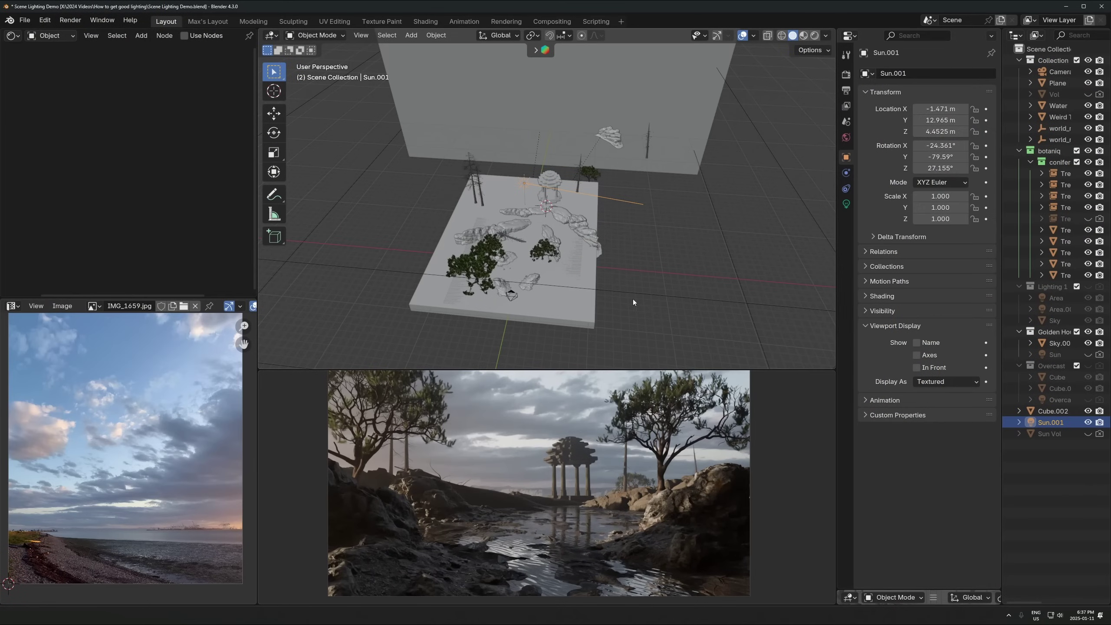
middle_drag(633, 299, 542, 308)
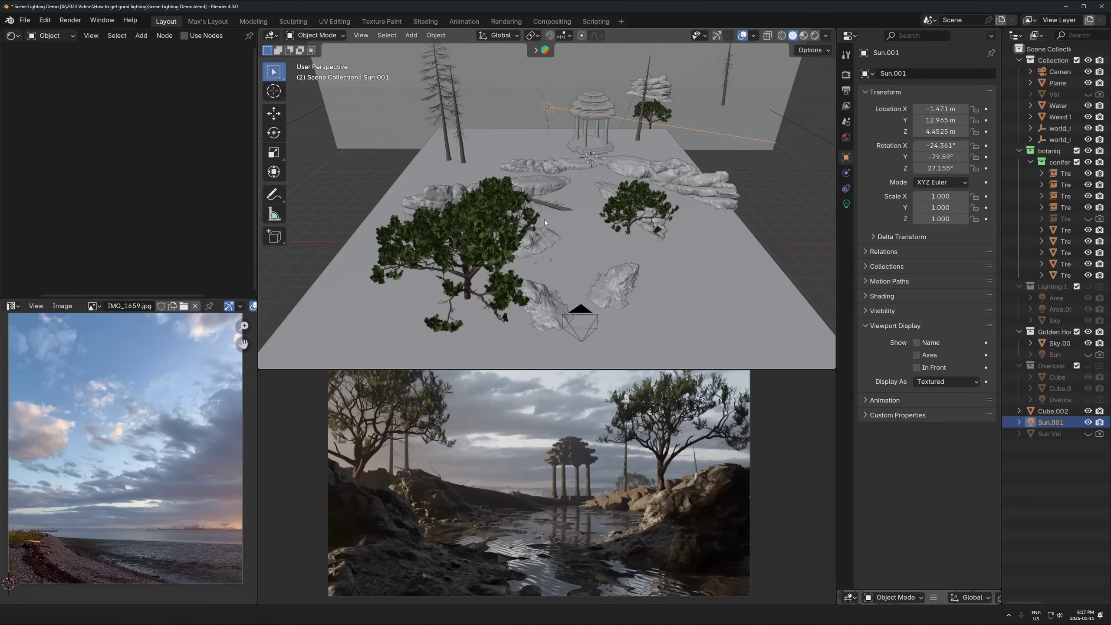
scroll(545, 245, up, 5)
scroll(546, 262, down, 8)
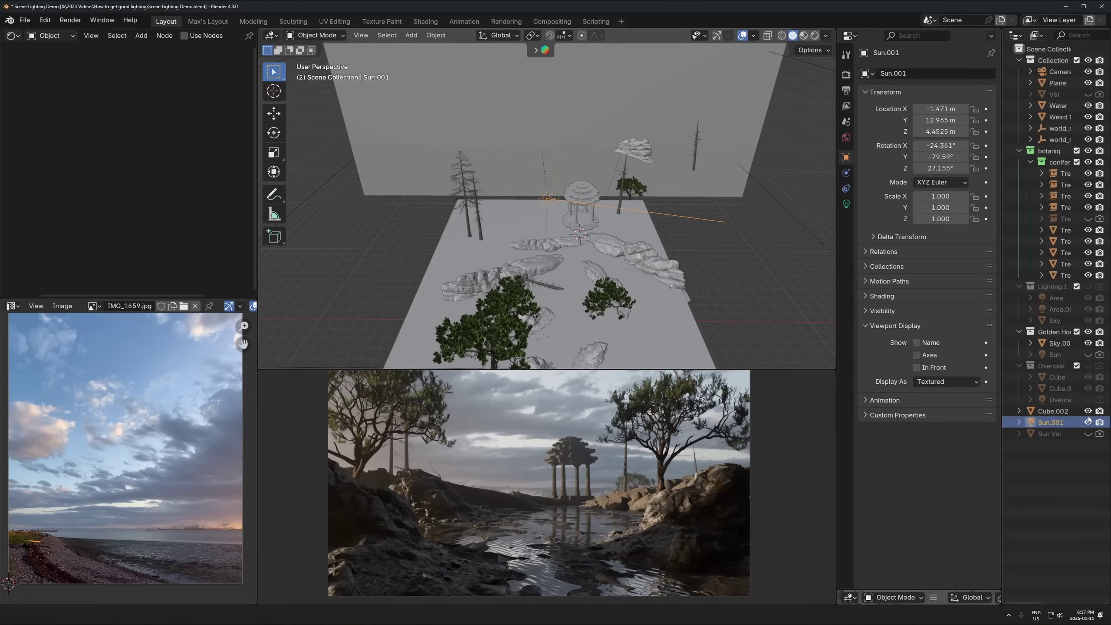
key(alt+a)
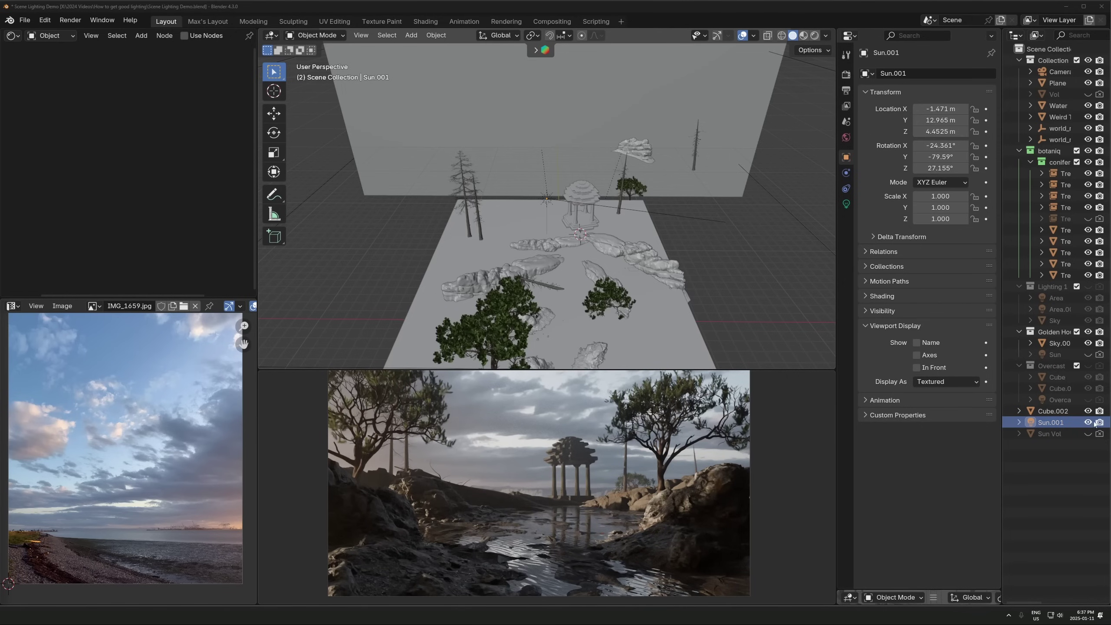
scroll(682, 228, down, 2)
click(549, 200)
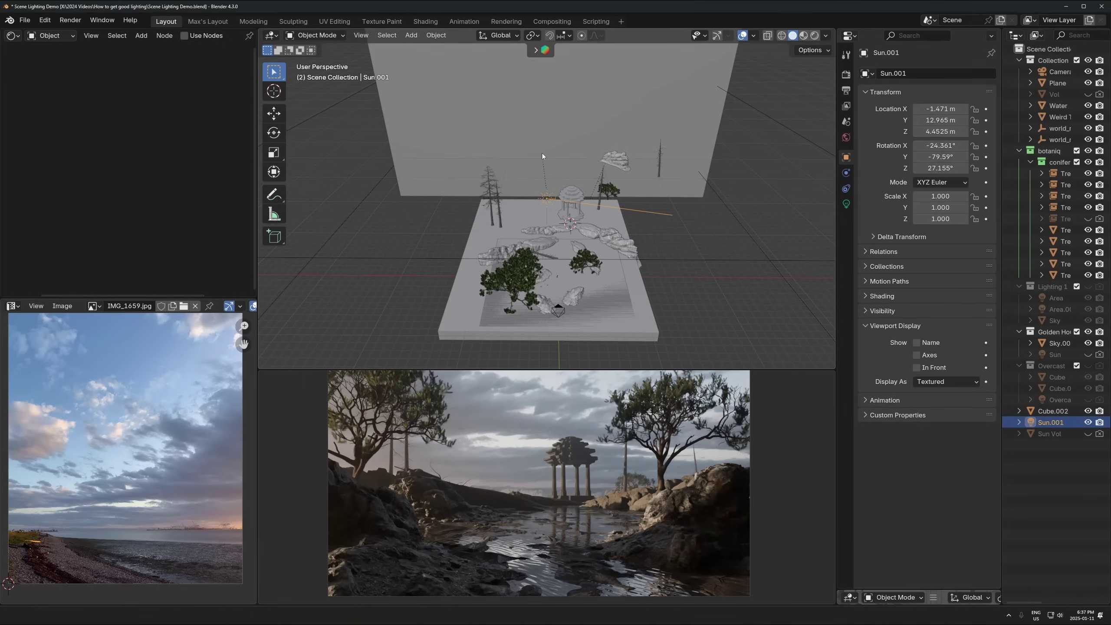
shift+click(541, 152)
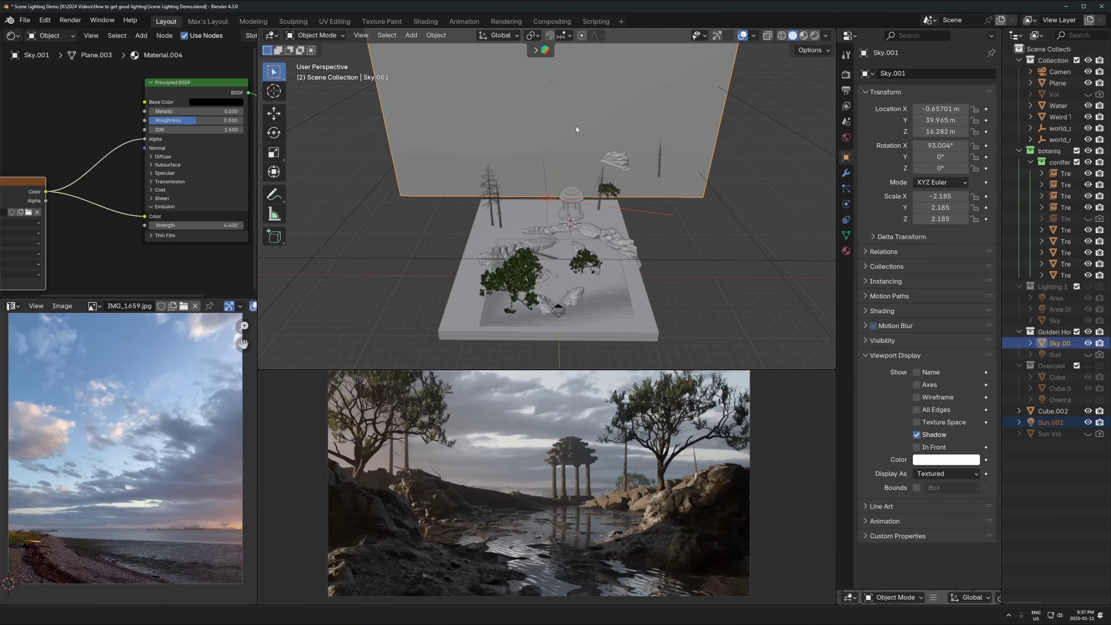
middle_drag(561, 186, 574, 224)
click(549, 200)
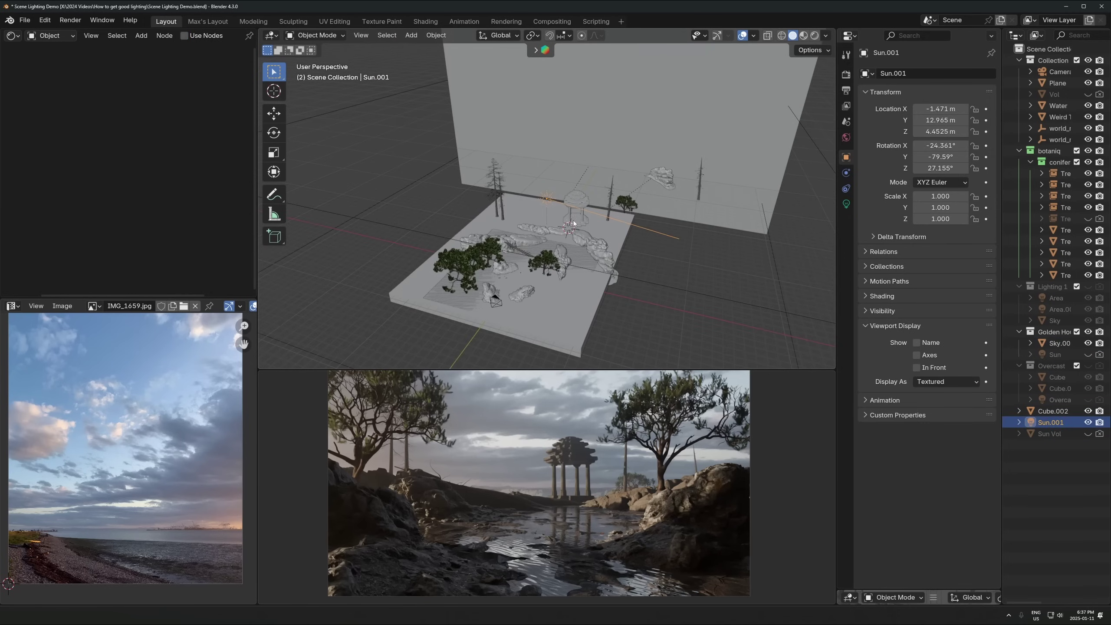
click(589, 106)
key(m)
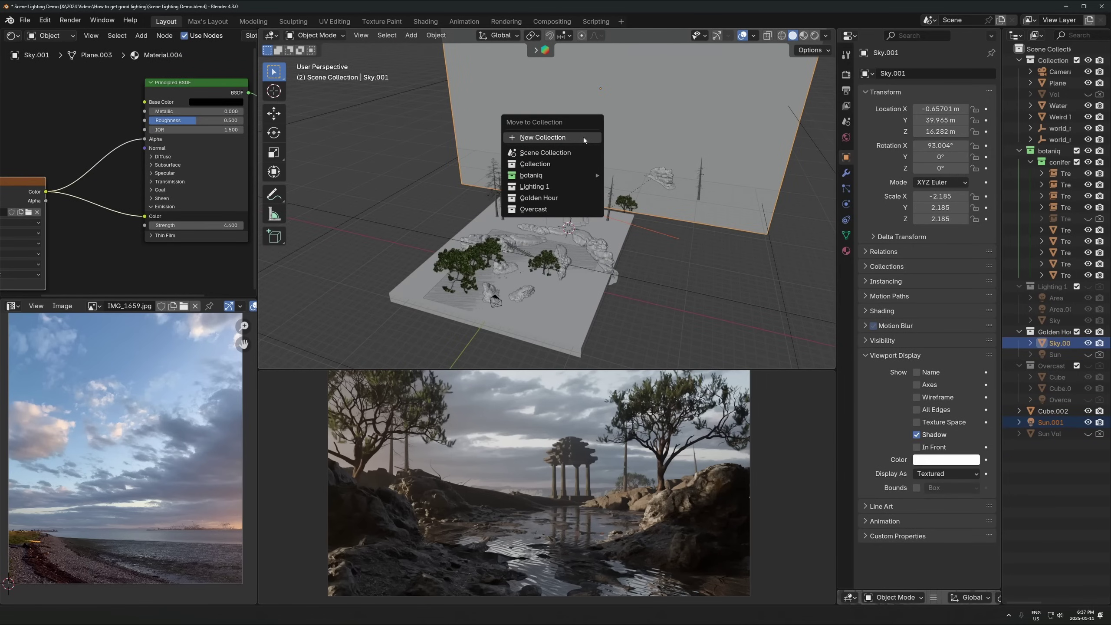
key(Escape)
key(n)
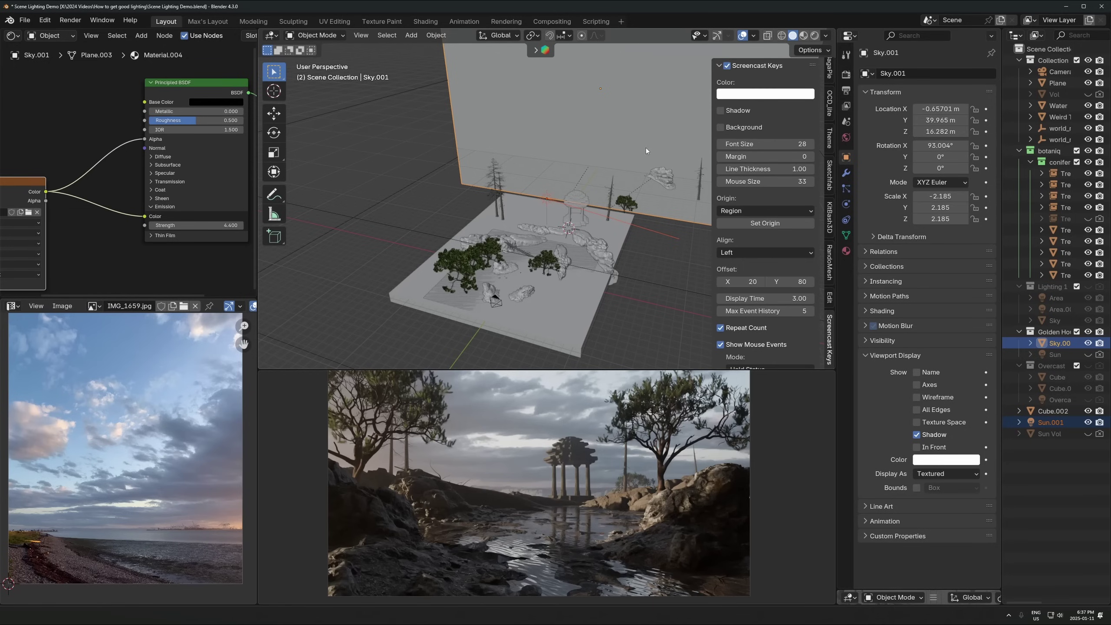
key(n)
click(585, 133)
key(m)
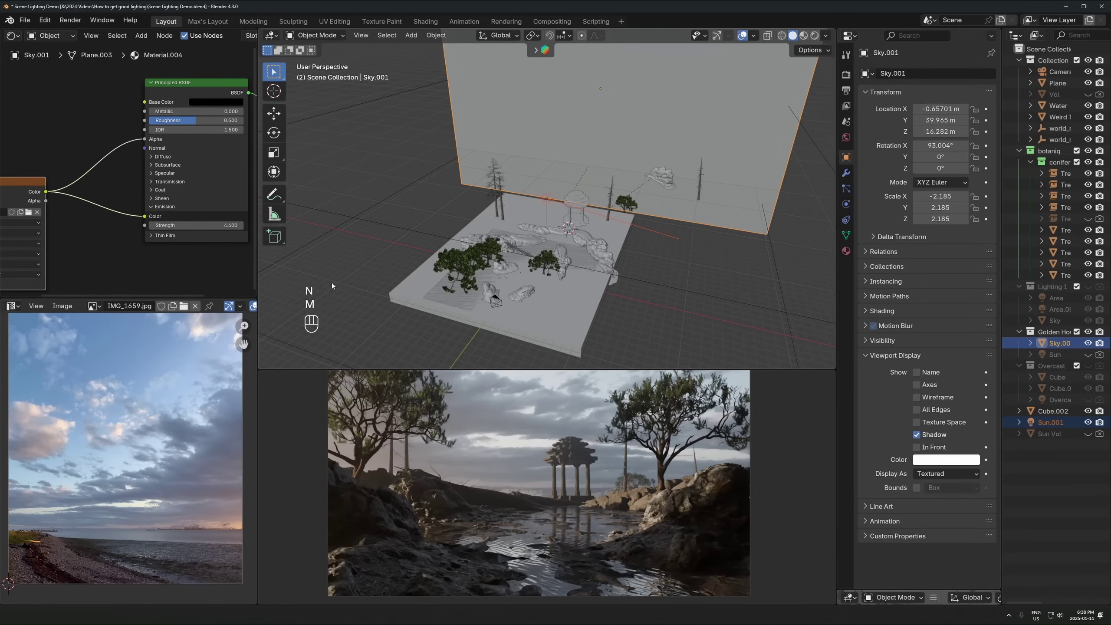
- Move the selected Sky.001 plane and Sun.001 light into a new collection named Golden Hour setup, and exclude that collection from the view layer
key(m)
click(594, 212)
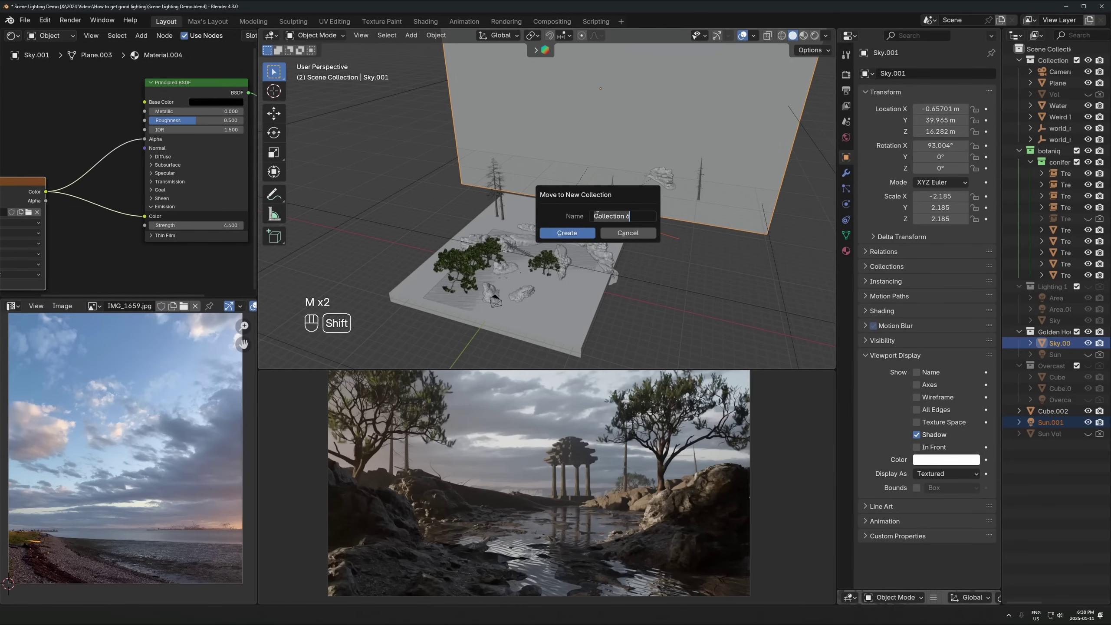
text(Lighting)
key(ctrl+BackSpace)
text(Golde)
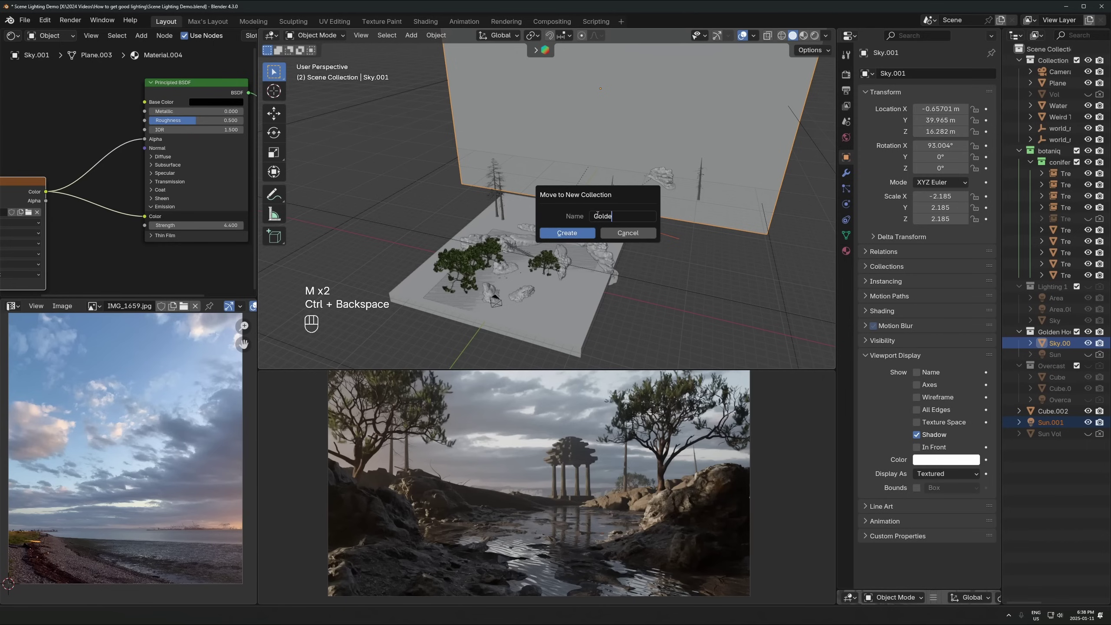
text(n Hour setup)
click(568, 233)
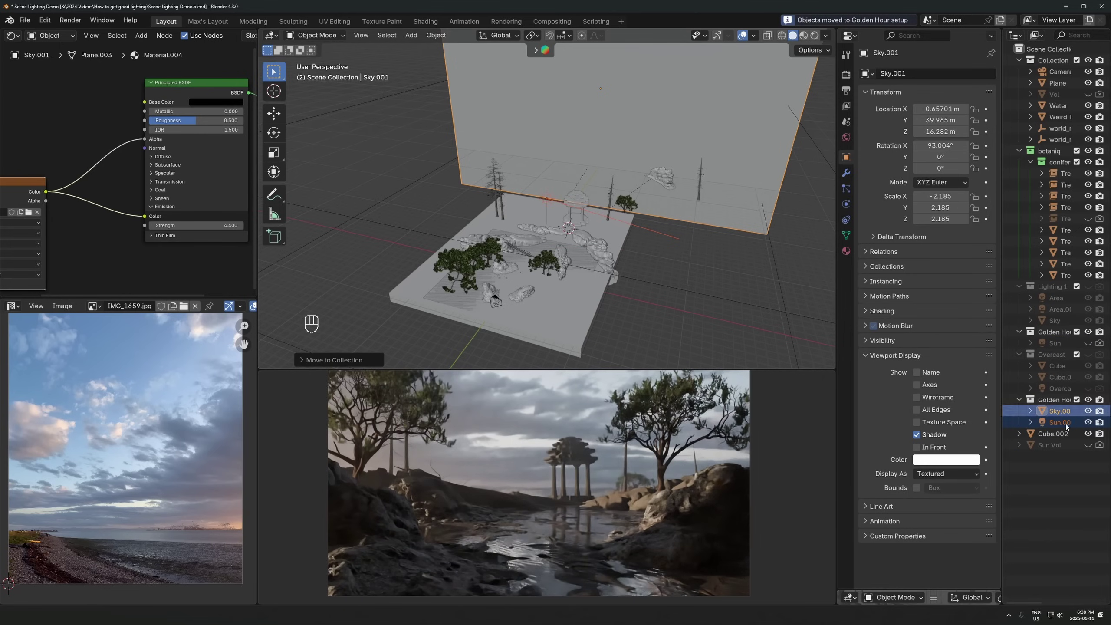
click(1077, 400)
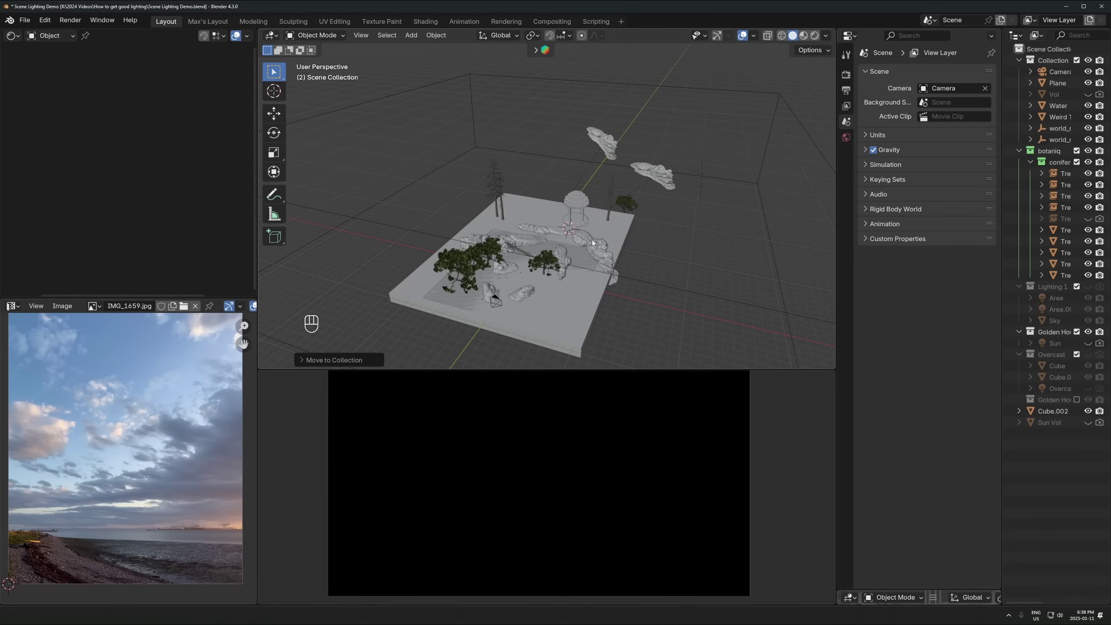
- Add a new sun light and move it above the scene
key(shift+a)
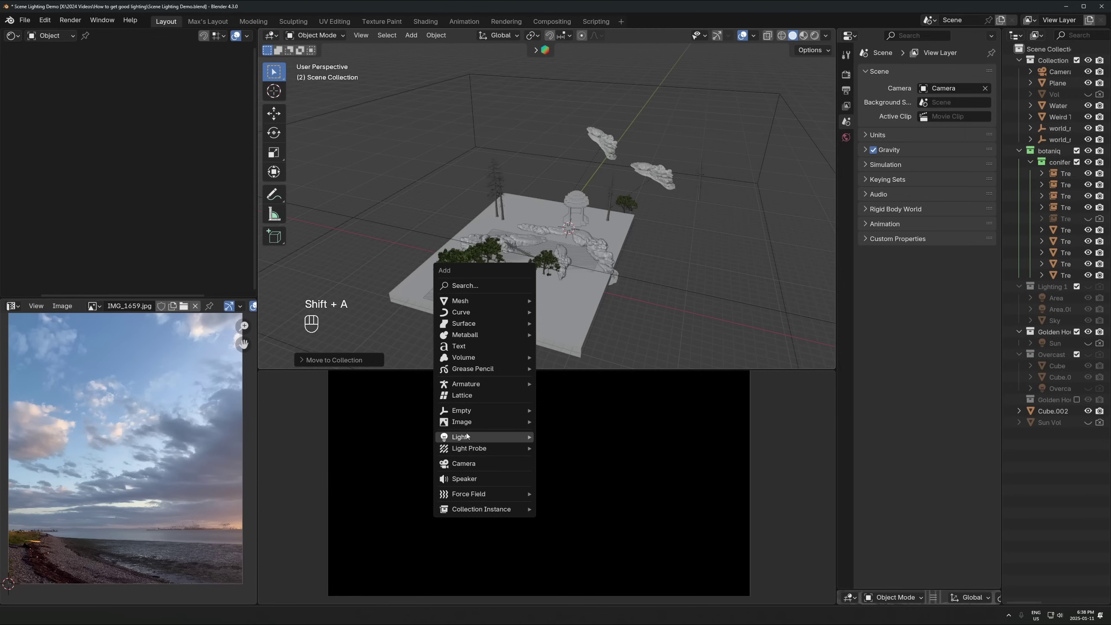
mouse_move(503, 437)
click(574, 450)
middle_drag(574, 453, 552, 304)
key(g)
- Rotate the new sun light to compare slanted directions across the scene, and set its strength to 5.26
key(r)
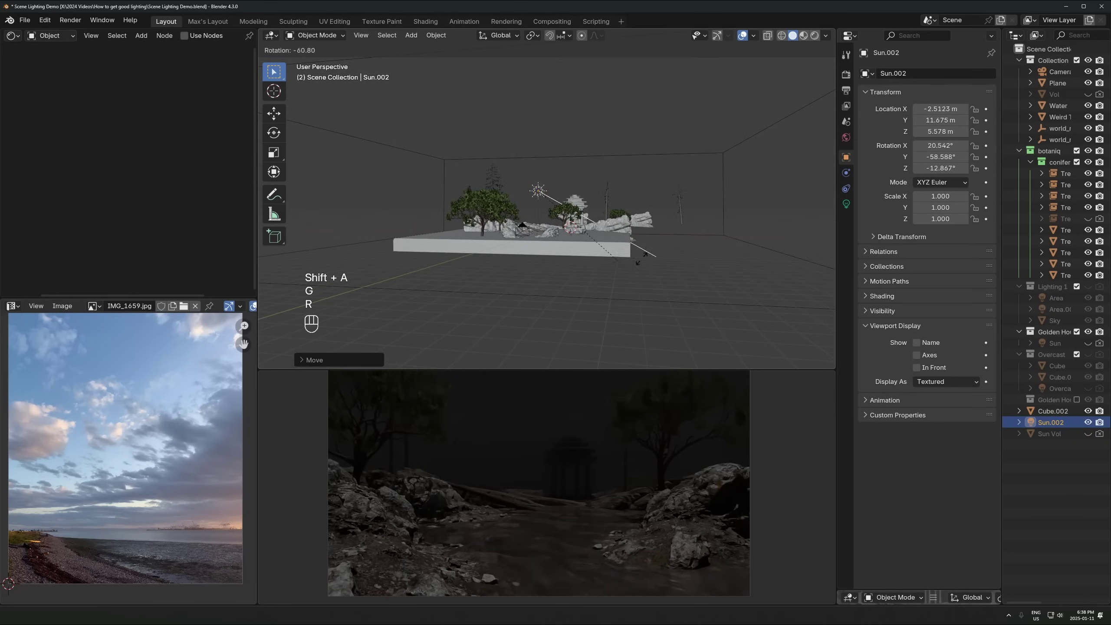
click(849, 208)
click(847, 205)
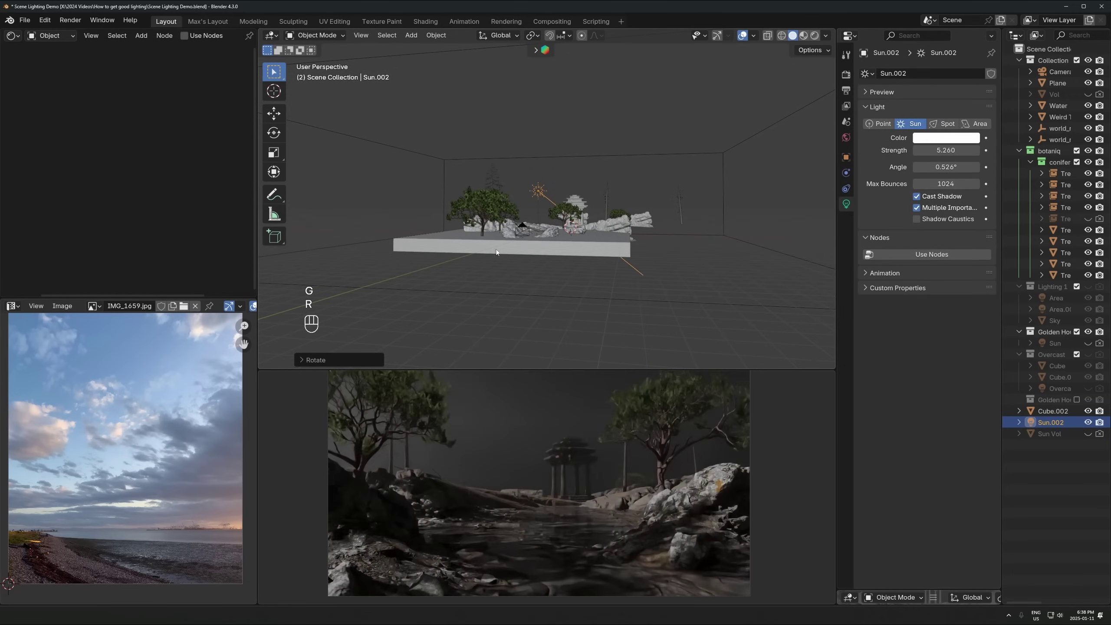
key(r)
click(354, 224)
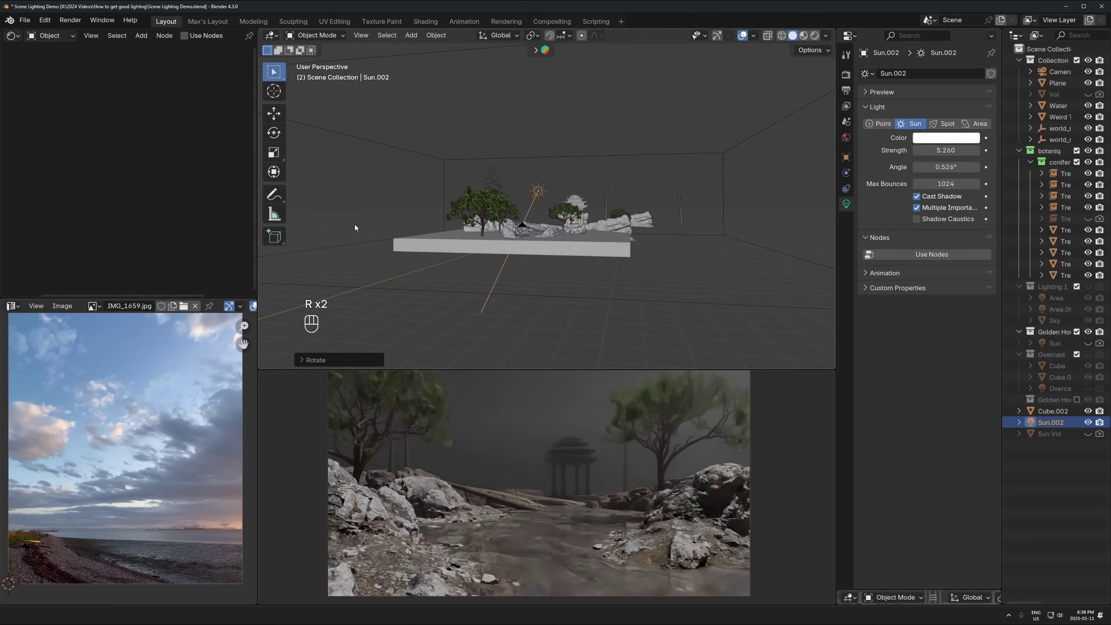
- Hide Sun.002, include the Golden Hour setup collection in the view layer again, and keep that collection hidden and collapsed
click(1088, 422)
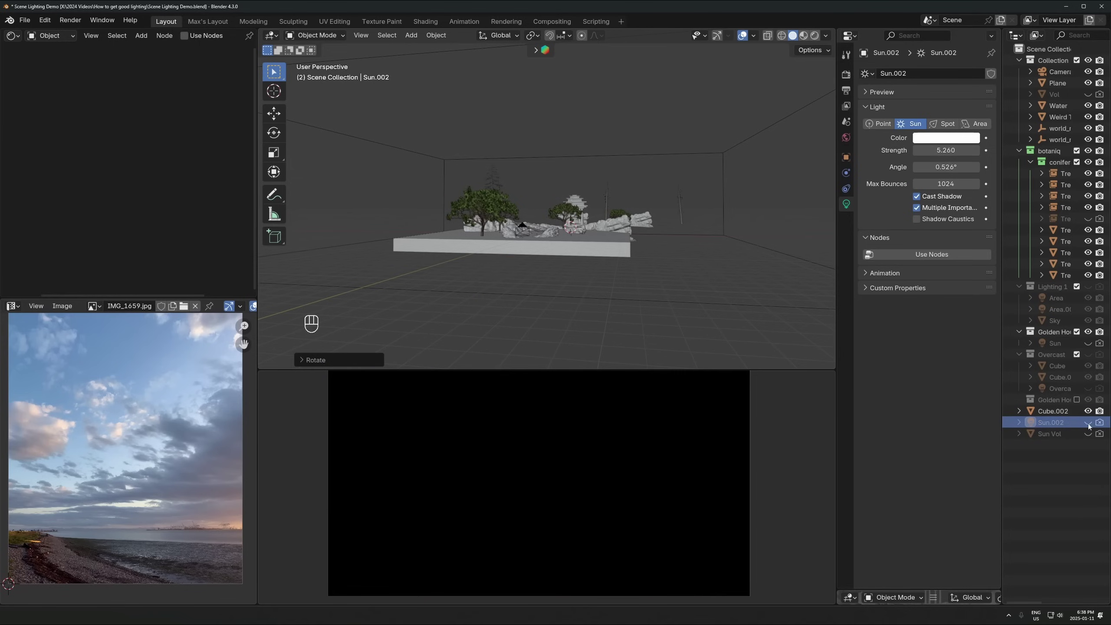
click(1077, 400)
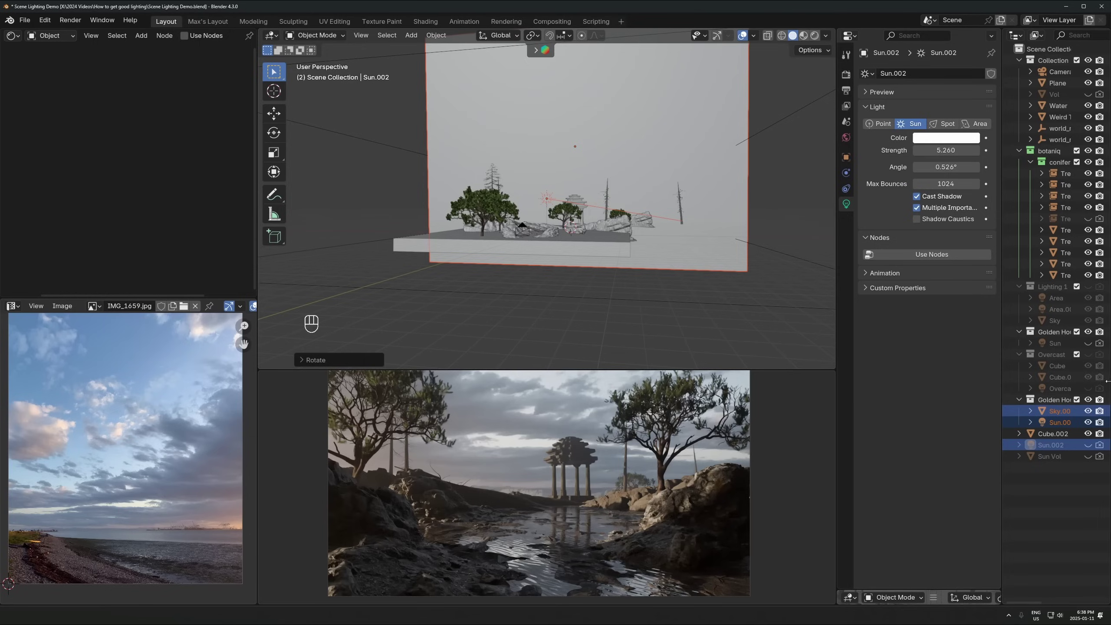
click(1089, 400)
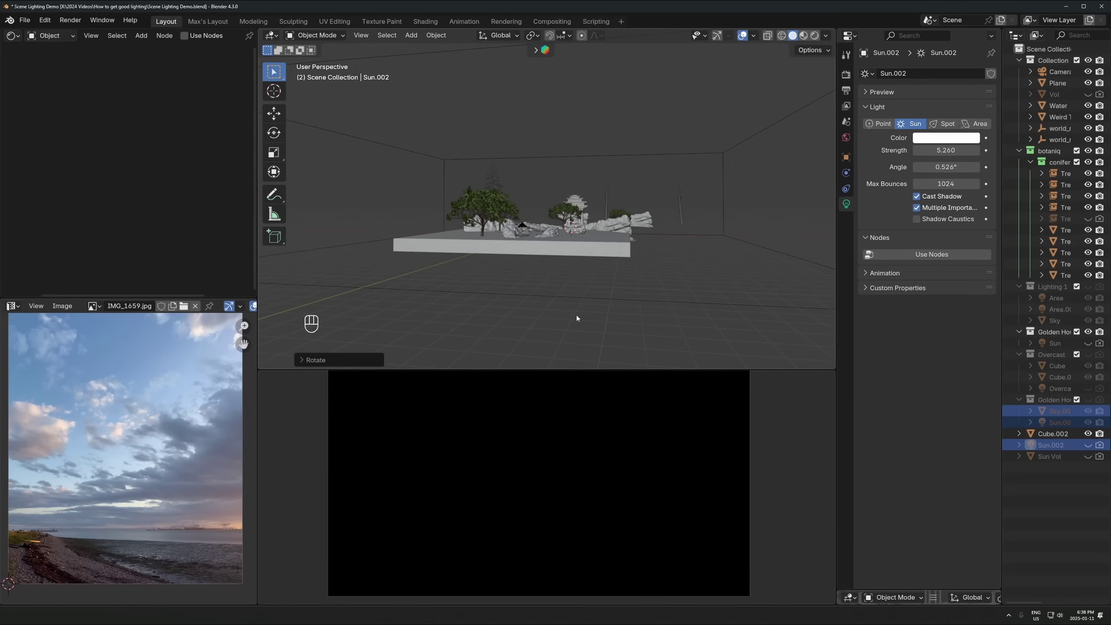
click(1019, 400)
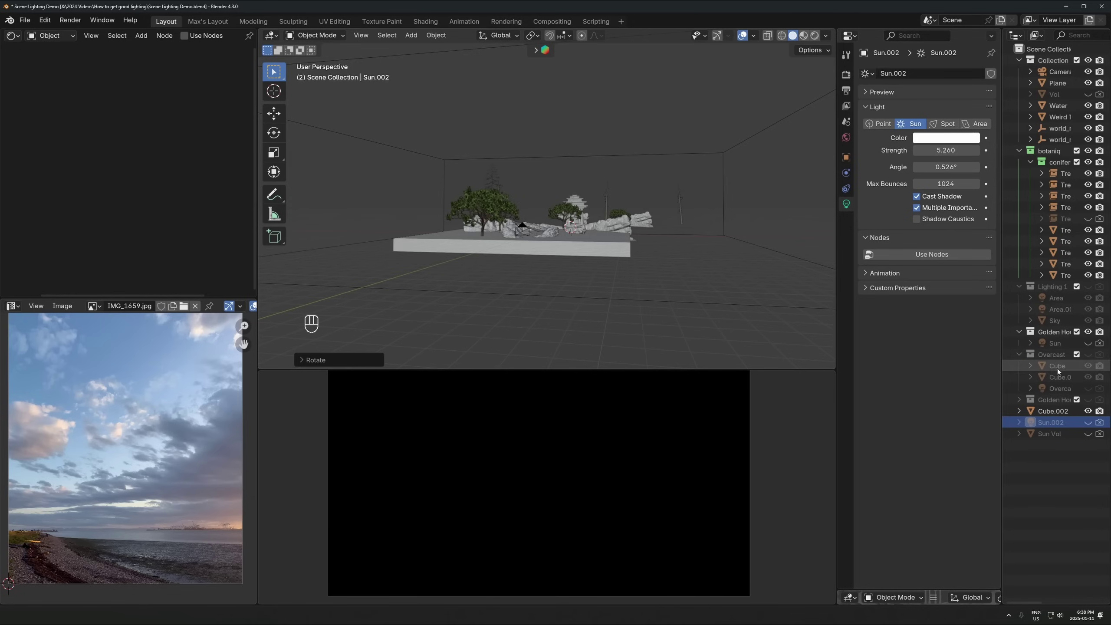
- Add a new spot light and place it above the rocks beside the temple
click(1057, 298)
key(KP_Decimal)
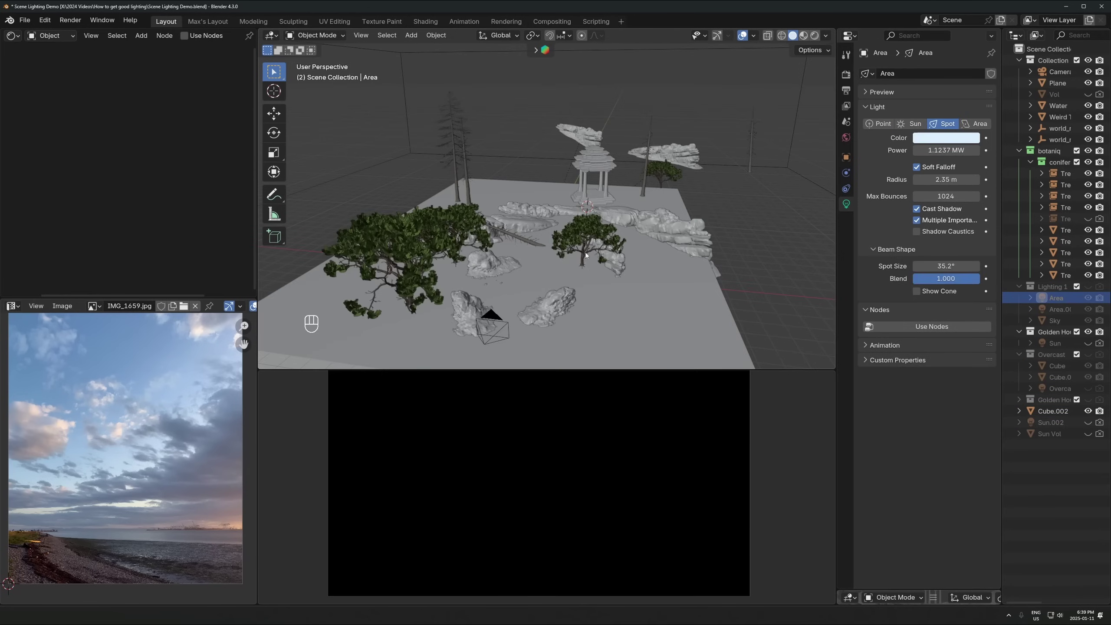
key(shift+a)
mouse_move(525, 257)
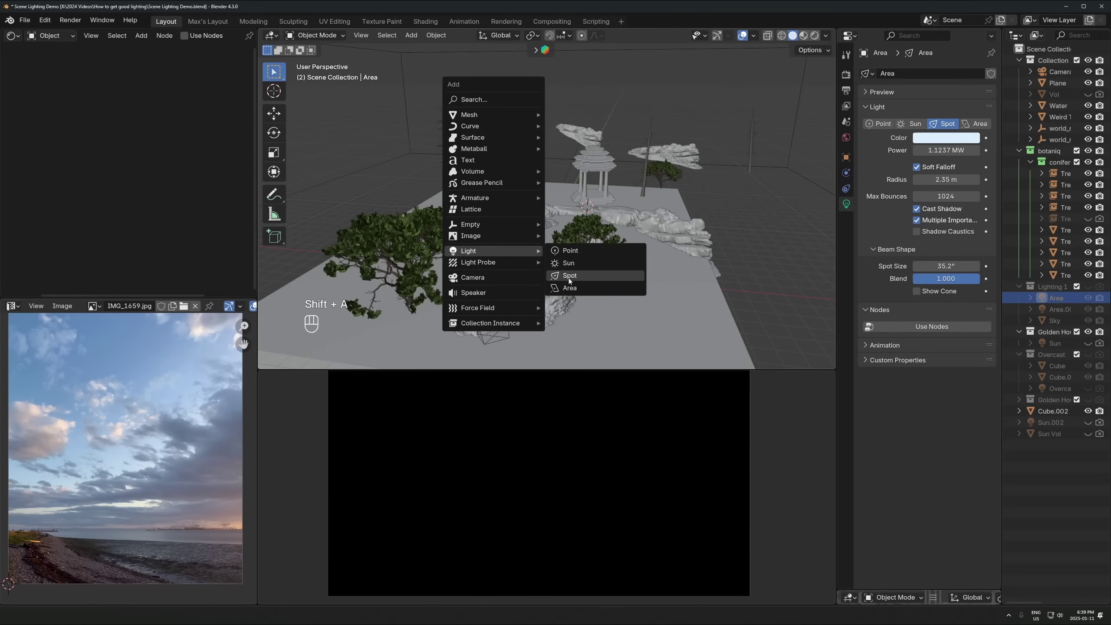
click(568, 278)
key(g)
click(536, 233)
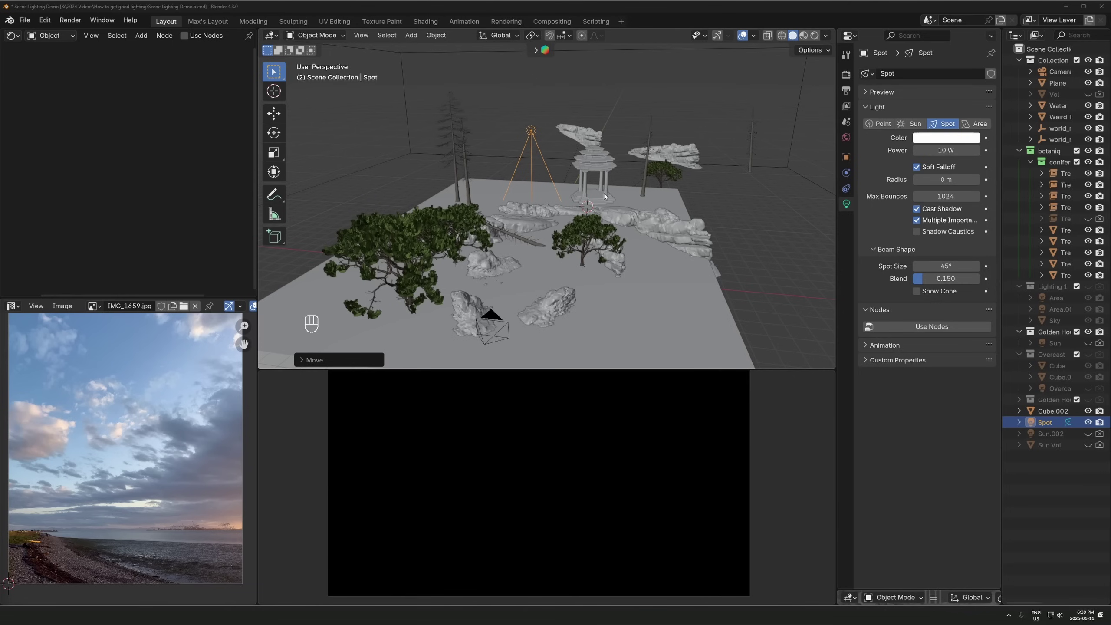
- Set the spot light's power to 111111 W
scroll(594, 203, up, 4)
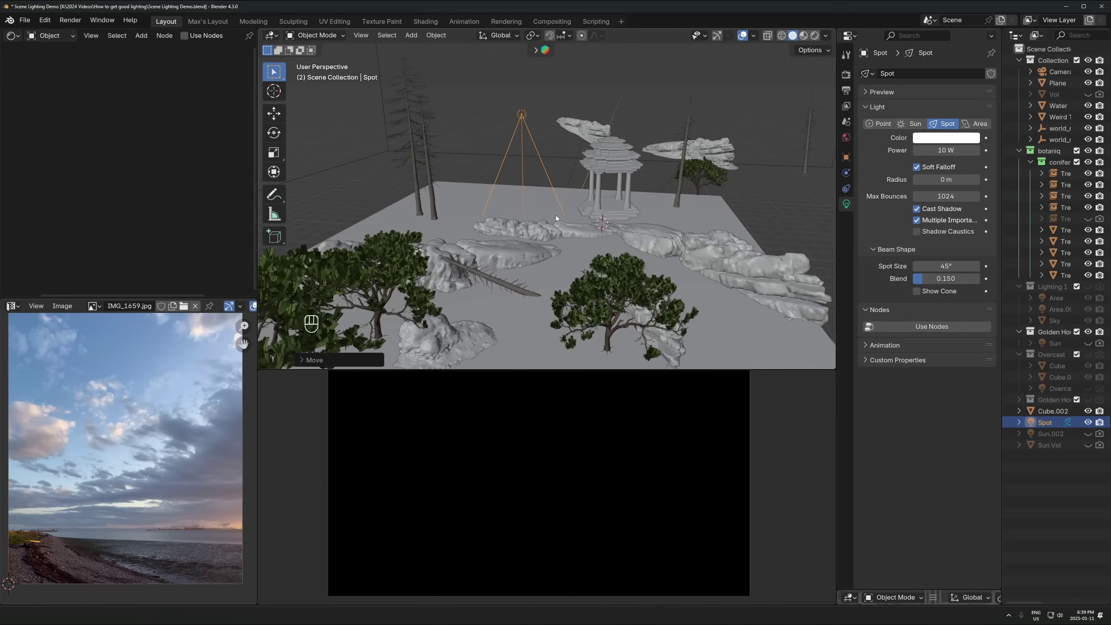
middle_drag(601, 244, 554, 175)
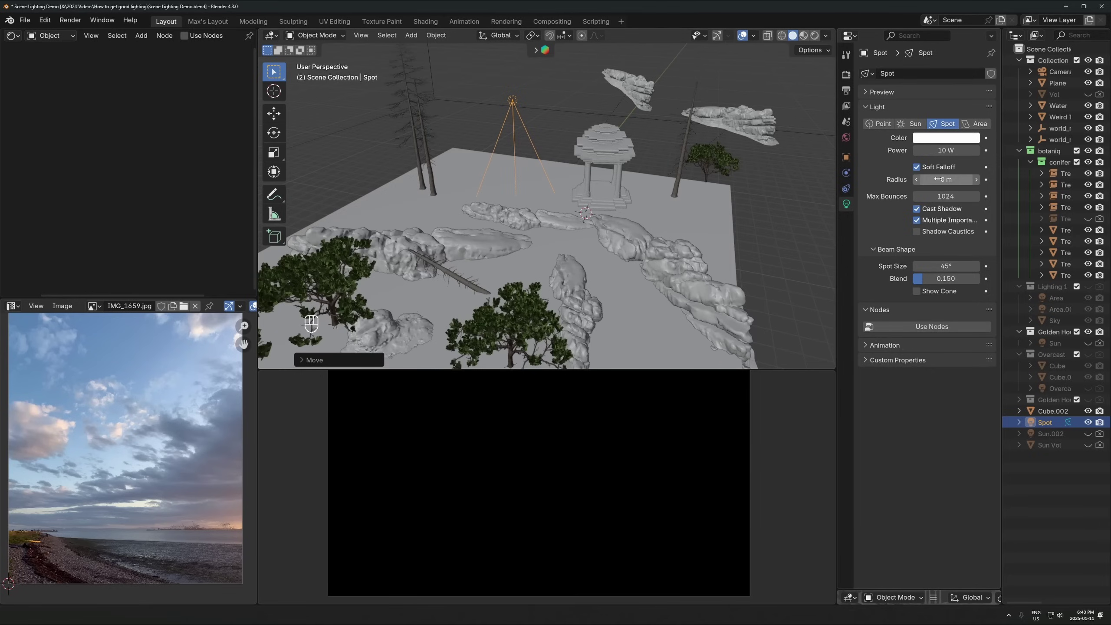
click(946, 150)
text(111111)
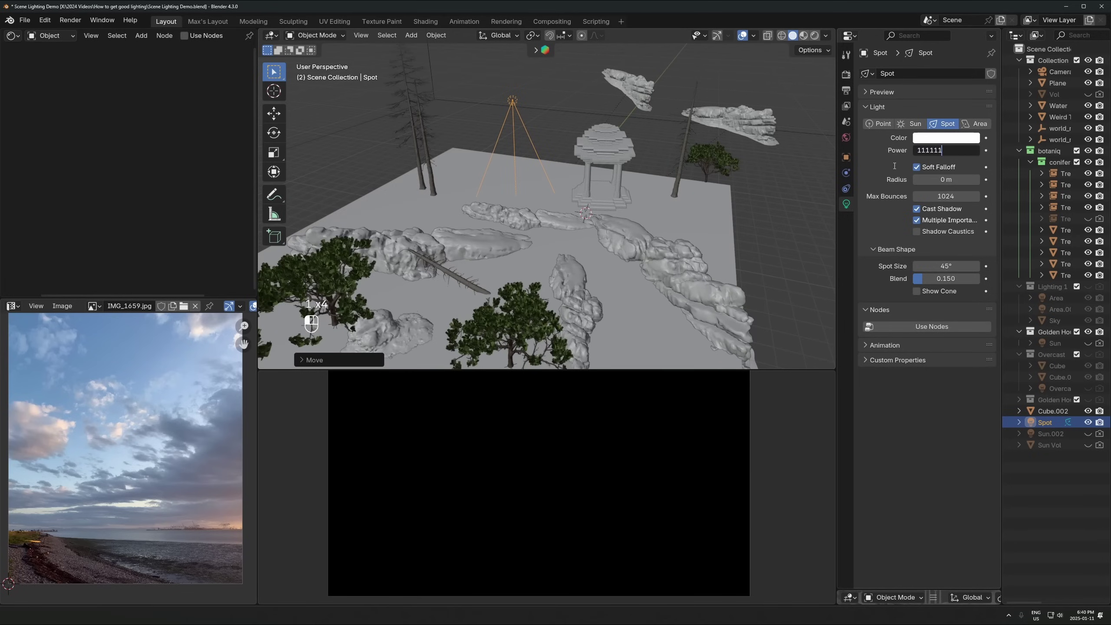
key(Return)
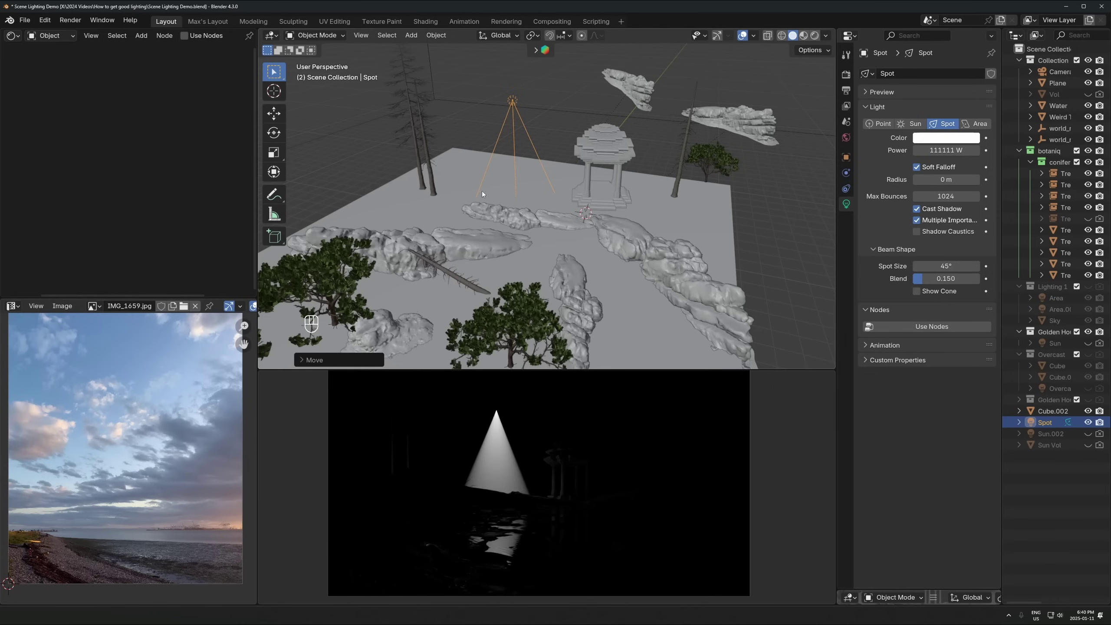
- In front view, rotate the spot light about -48.5° toward the temple and move it up and away beyond the trees
key(KP_1)
key(r)
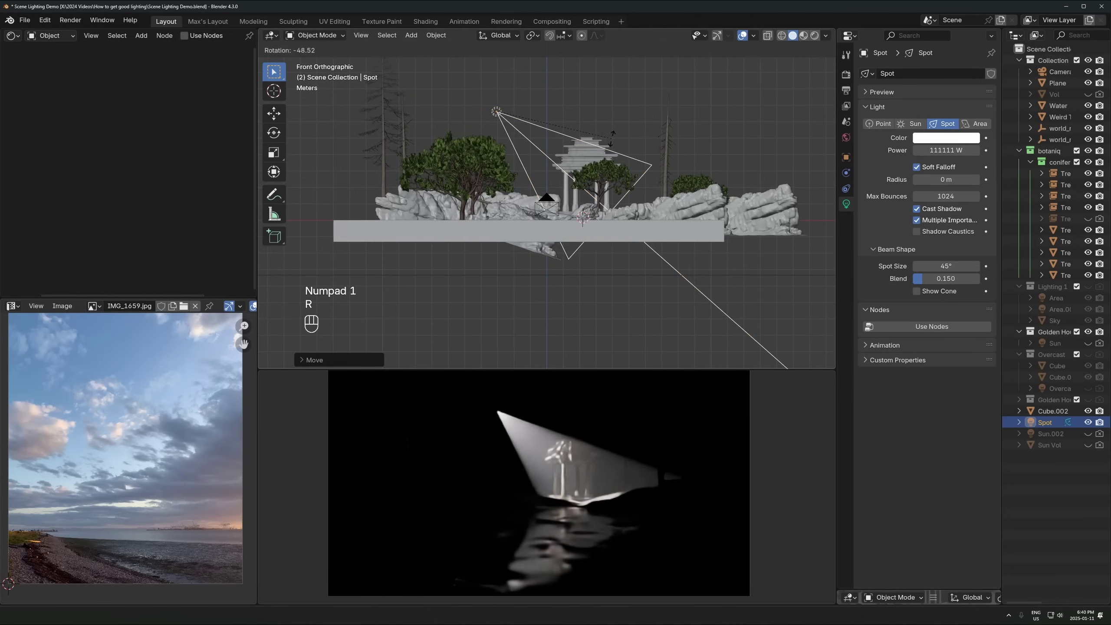
click(649, 200)
key(g)
click(455, 83)
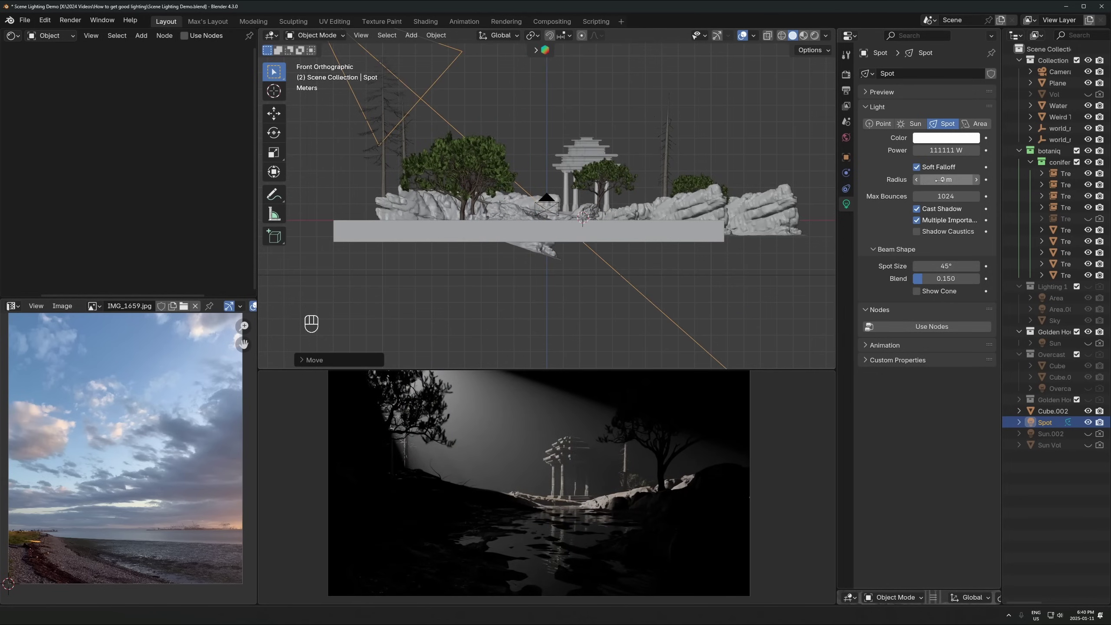
shift+middle_drag(574, 189, 669, 294)
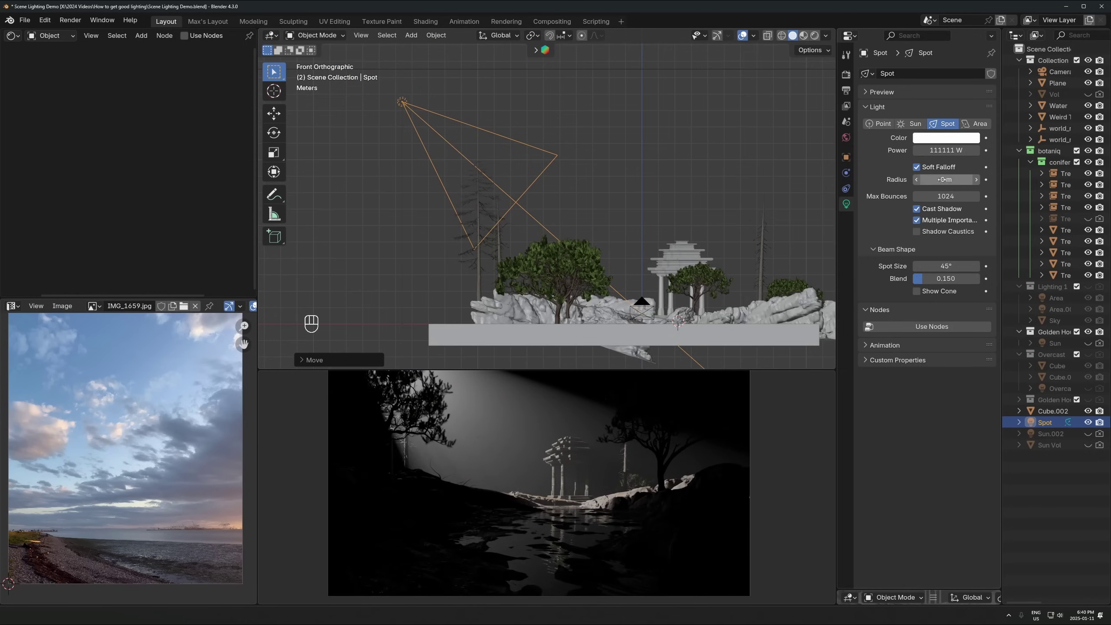
- Try a 1.72 m radius on the spot light and return the radius to 0 m, checking shadows on the temple base
drag(943, 179, 976, 179)
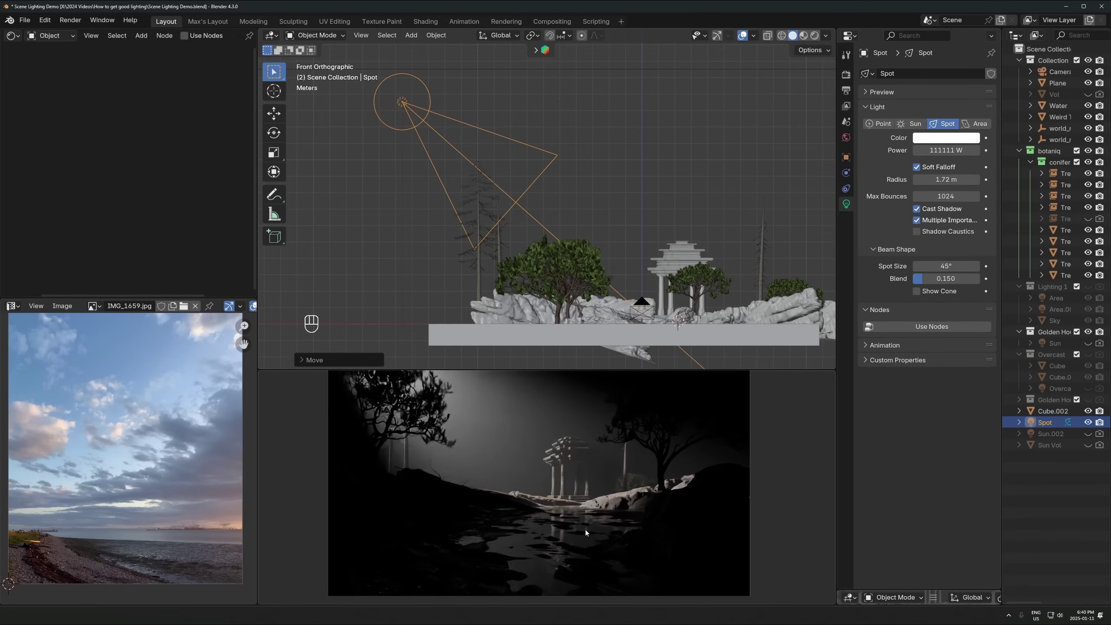
shift+middle_drag(585, 530, 562, 492)
scroll(566, 468, up, 4)
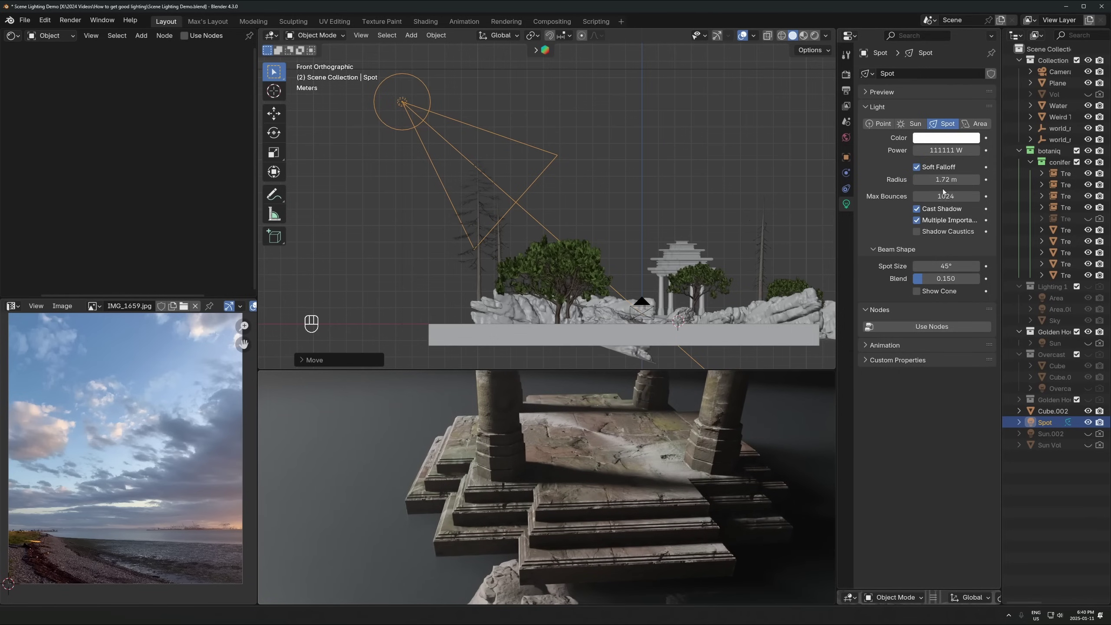
drag(945, 179, 919, 179)
- Fly up to the temple steps in the rendered view and examine the edge of the pillar's shadow
key(shift+f)
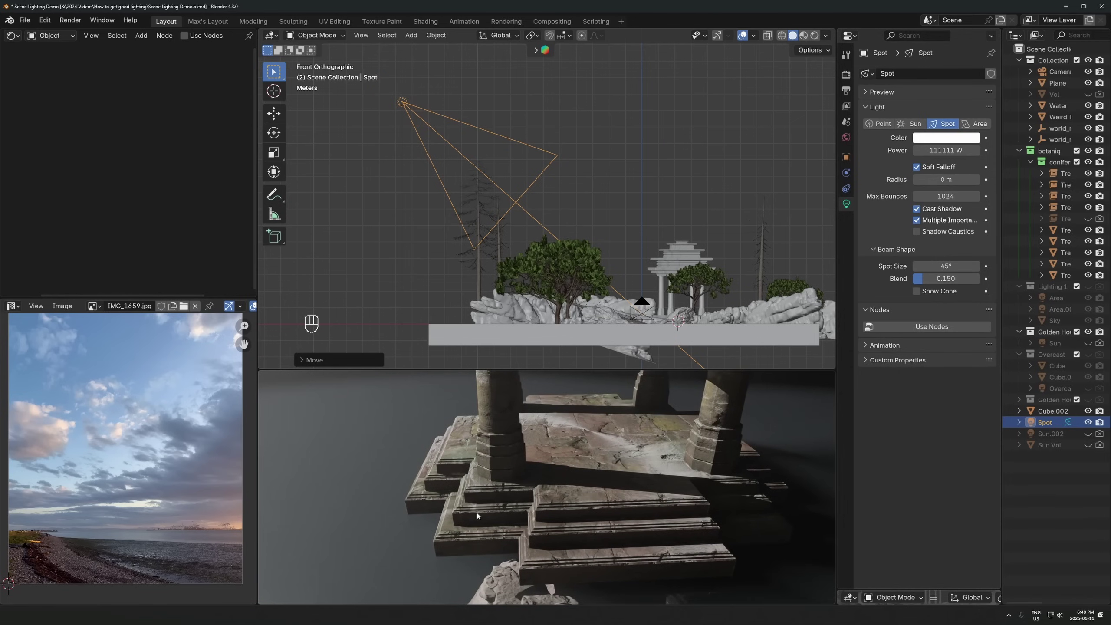
key(w)
key(w)
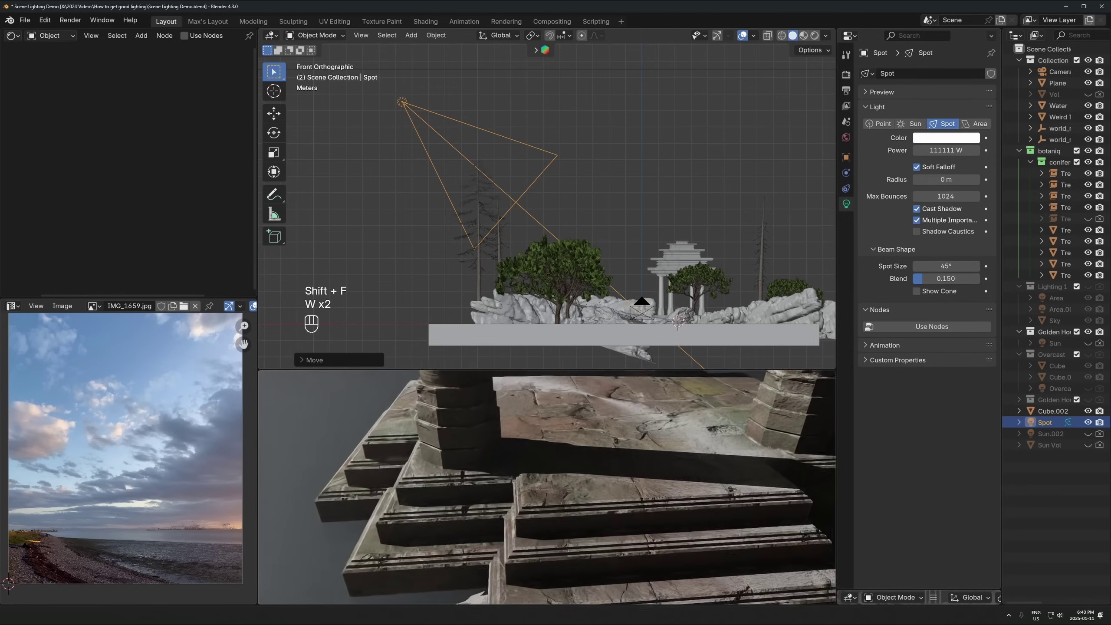
key(d)
key(w)
key(d)
key(d)
key(w)
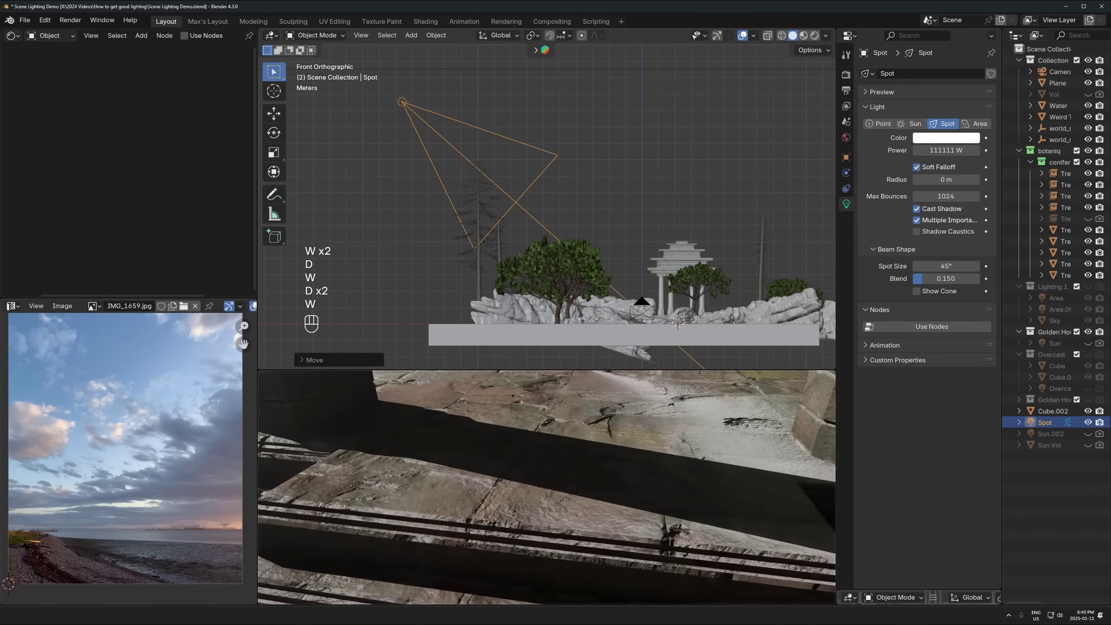
key(w)
key(w)
key(w)
key(w)
key(w)
key(w)
key(w)
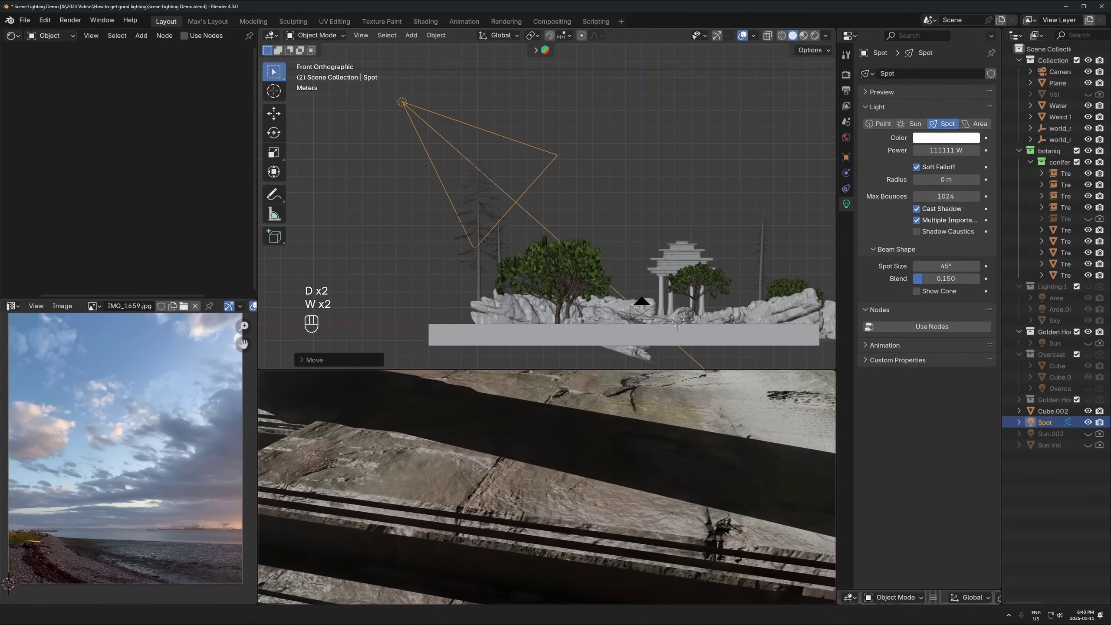
key(w)
key(w)
key(w)
key(w)
key(w)
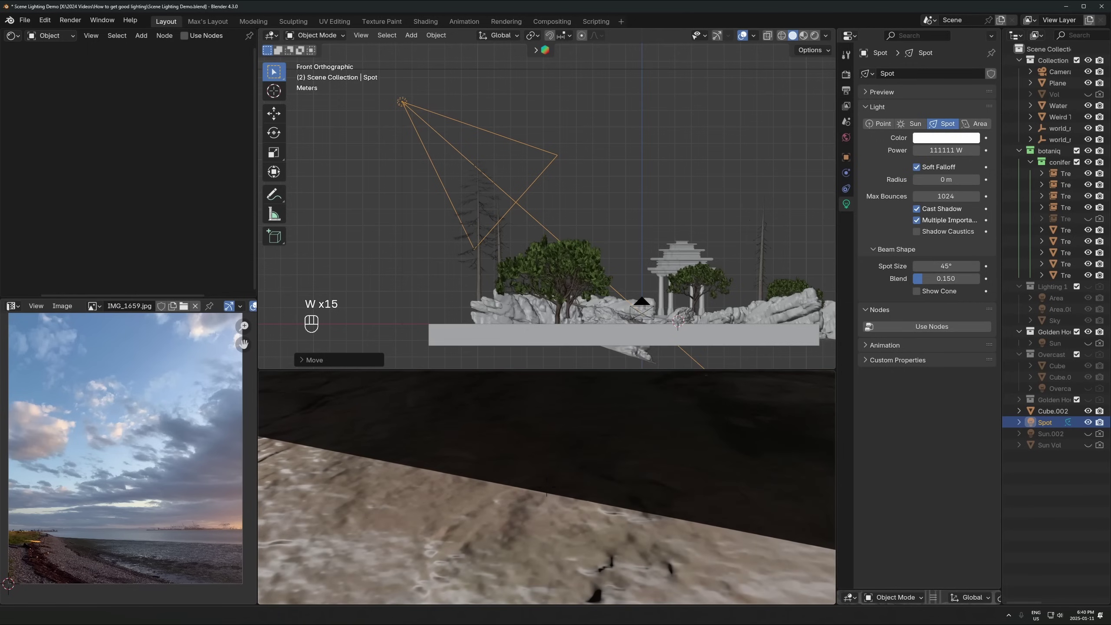
key(s)
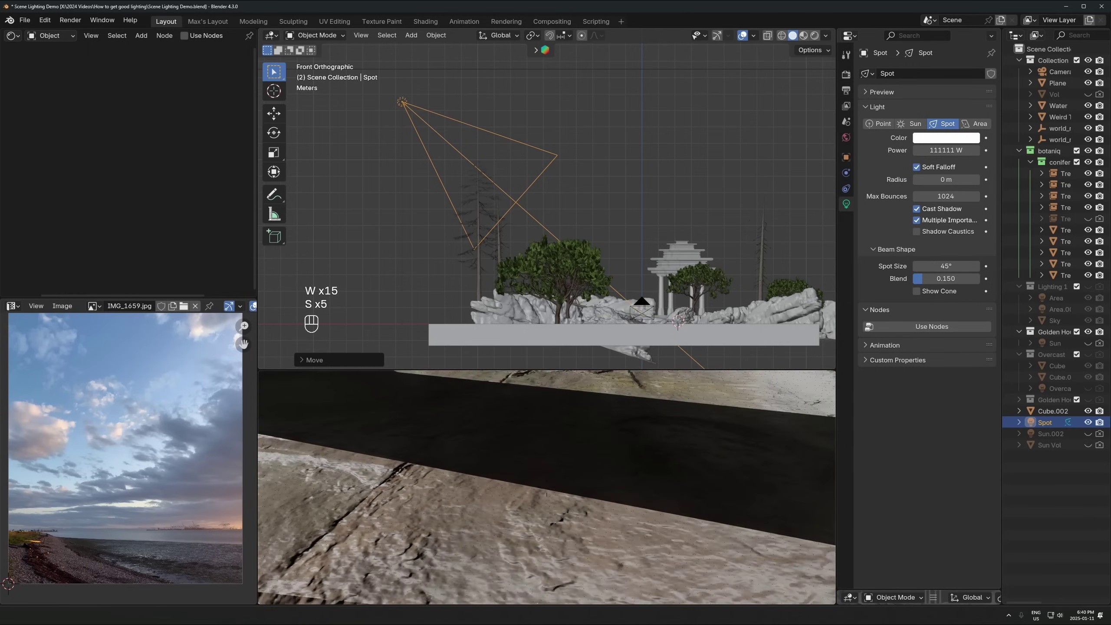
key(s)
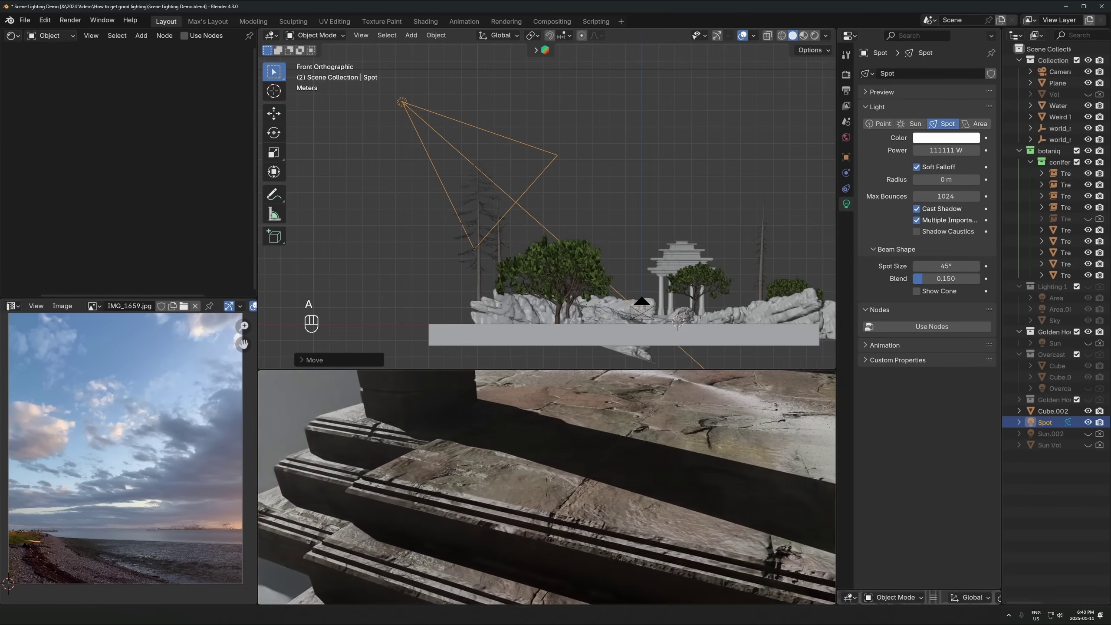
key(a)
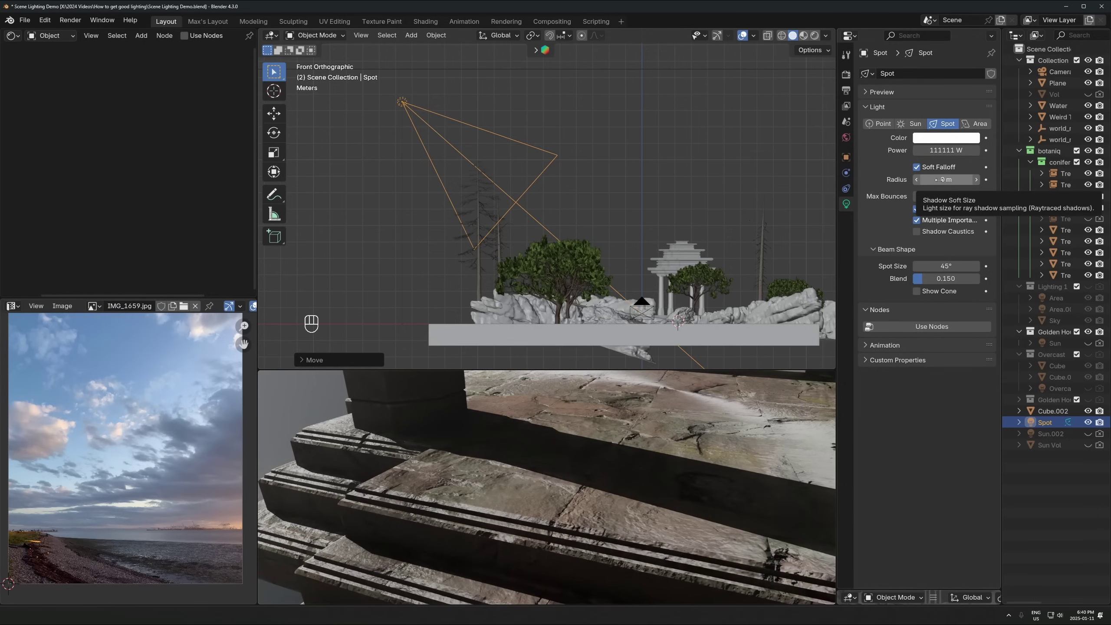
- Raise the spot light's radius to about 5.08 m to soften the shadows, and reduce it to about 1.29 m
drag(938, 179, 1107, 180)
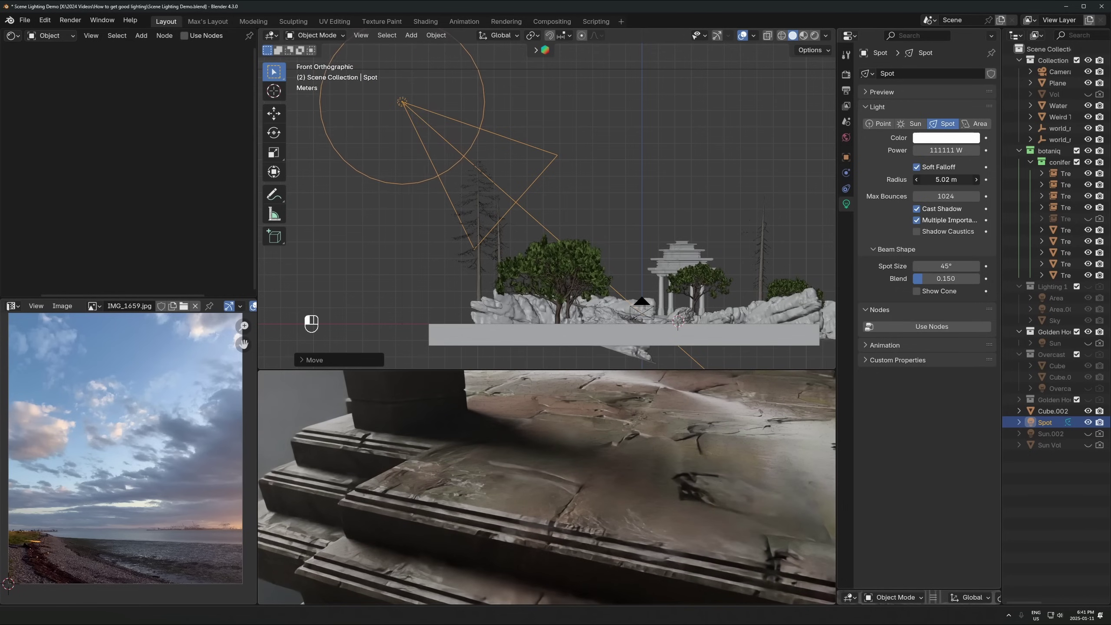
scroll(497, 208, down, 3)
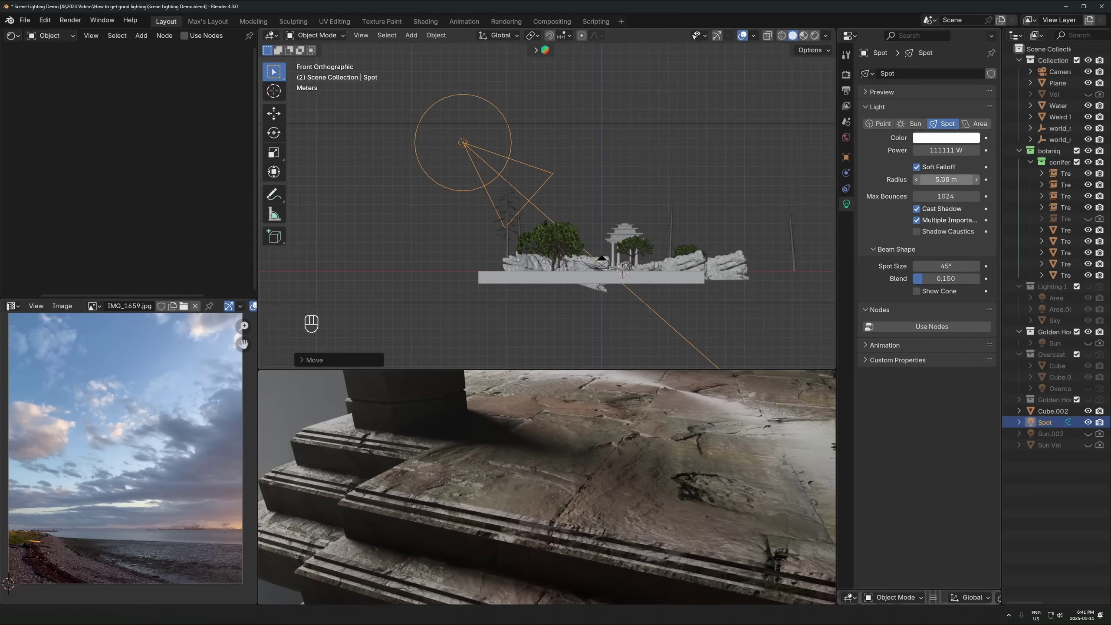
drag(954, 180, 884, 179)
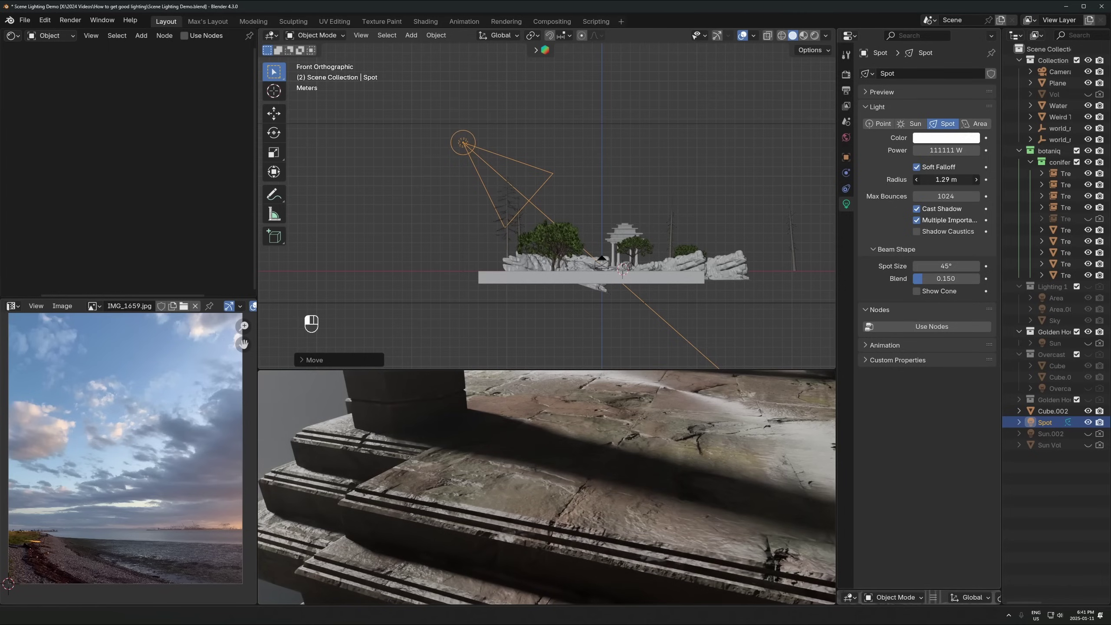
- Return the rendered view to the camera, widen the spot light's cone to 77.5° with blend 1.000, and enlarge the rendered viewport
key(KP_0)
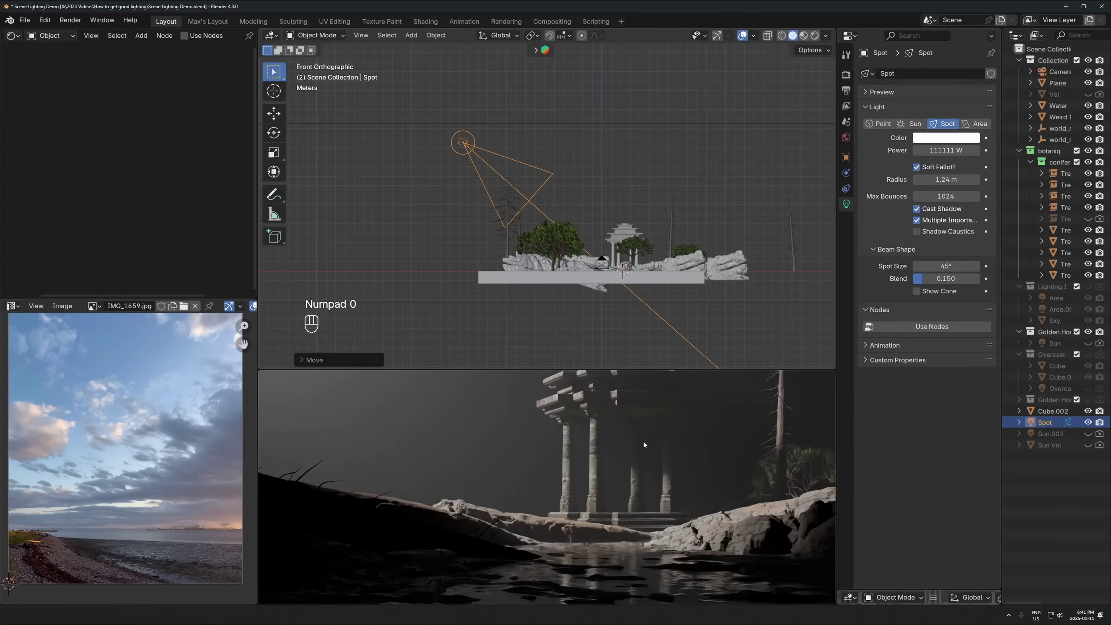
scroll(611, 469, down, 3)
scroll(602, 470, up, 2)
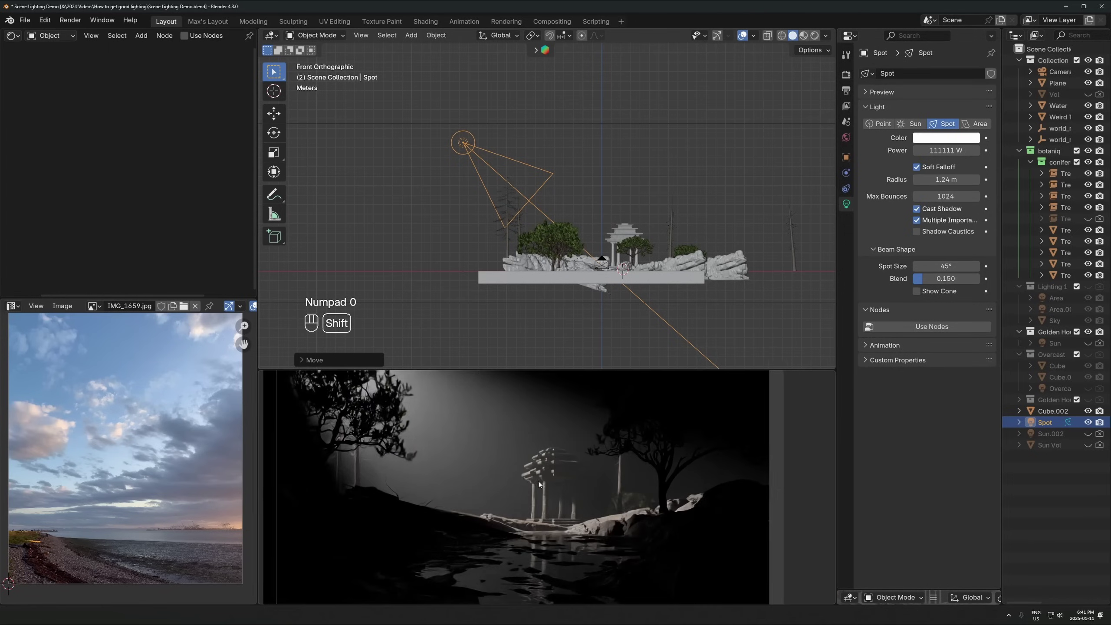
scroll(541, 482, down, 2)
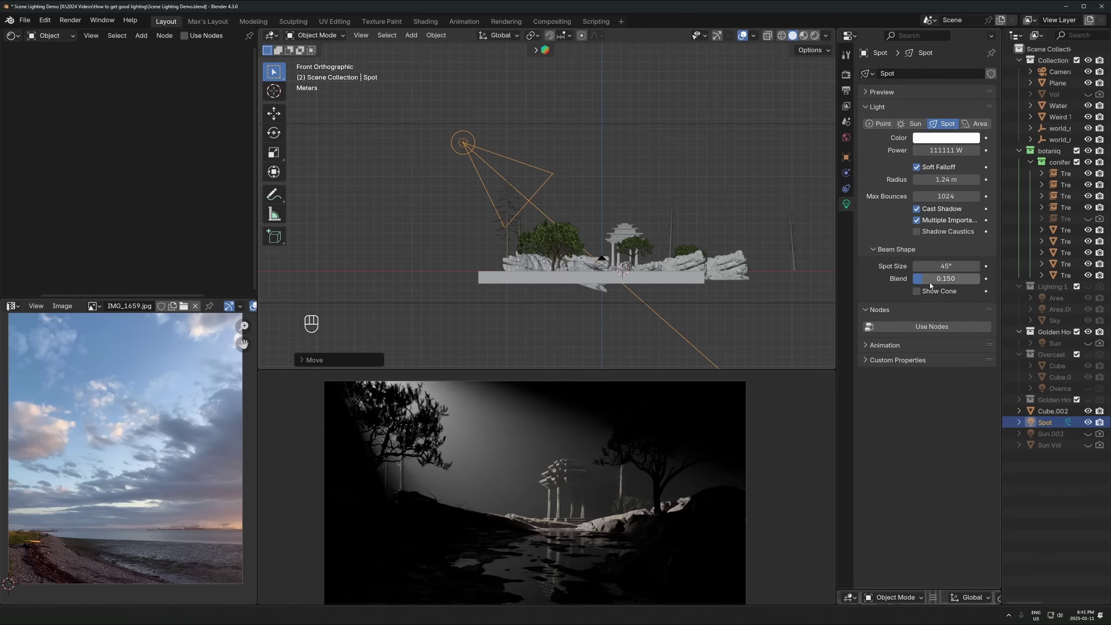
drag(930, 267, 993, 267)
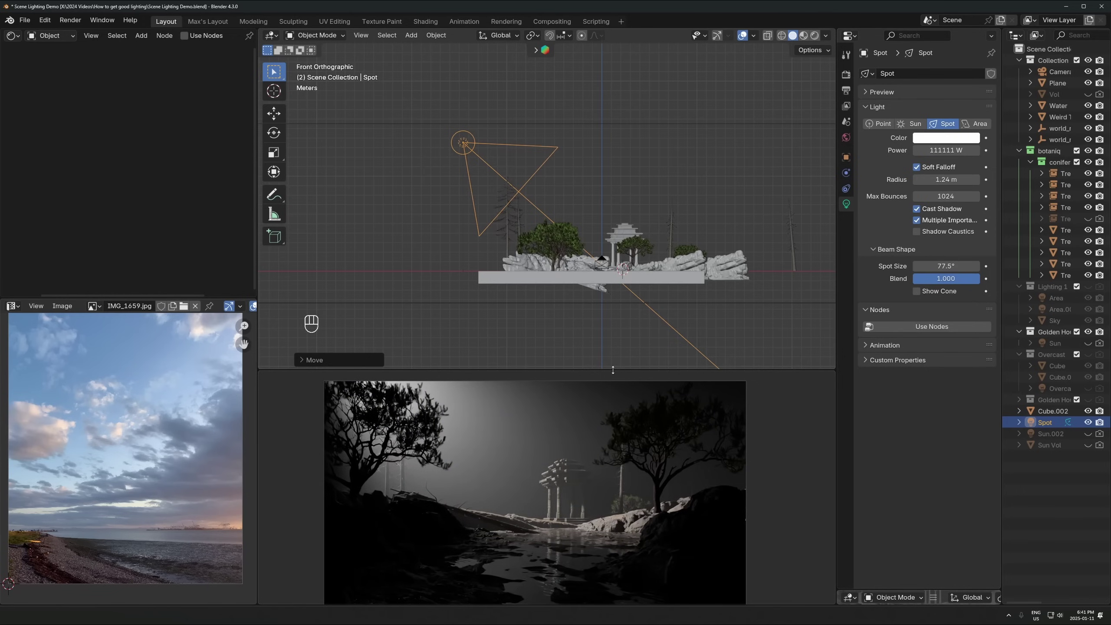
drag(613, 370, 613, 346)
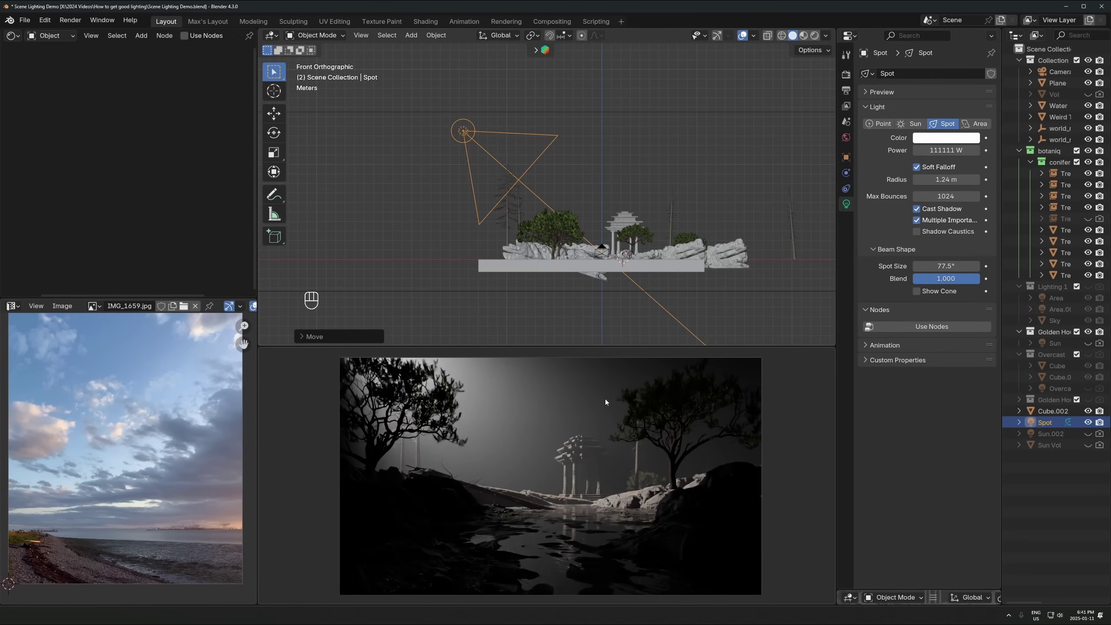
- Add an area light to the scene
middle_drag(573, 309, 533, 291)
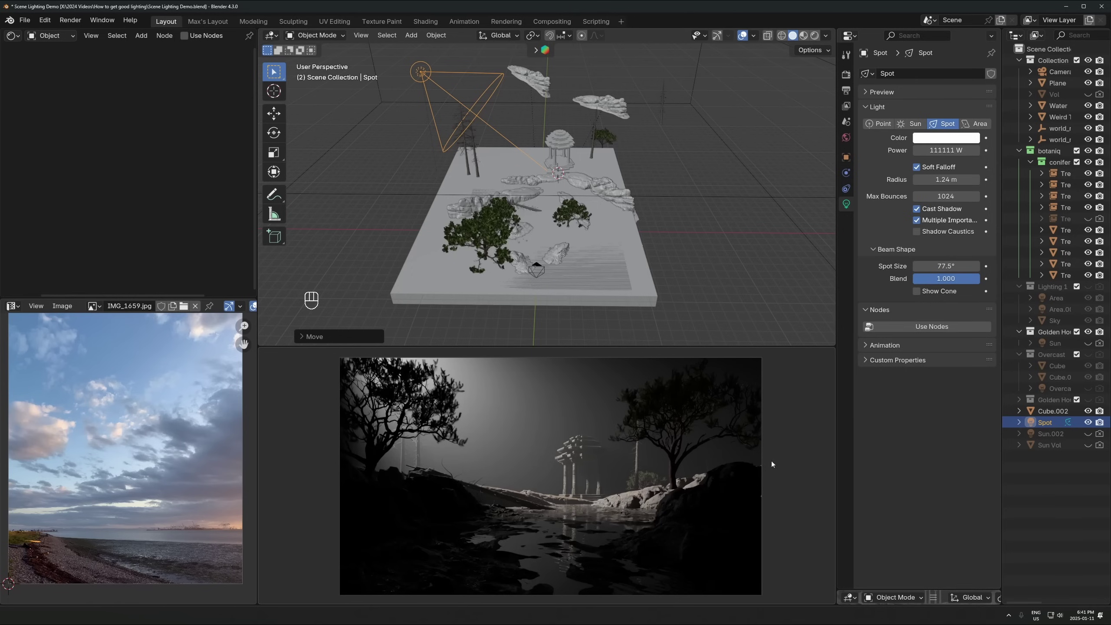
scroll(525, 228, up, 4)
key(shift+a)
mouse_move(524, 228)
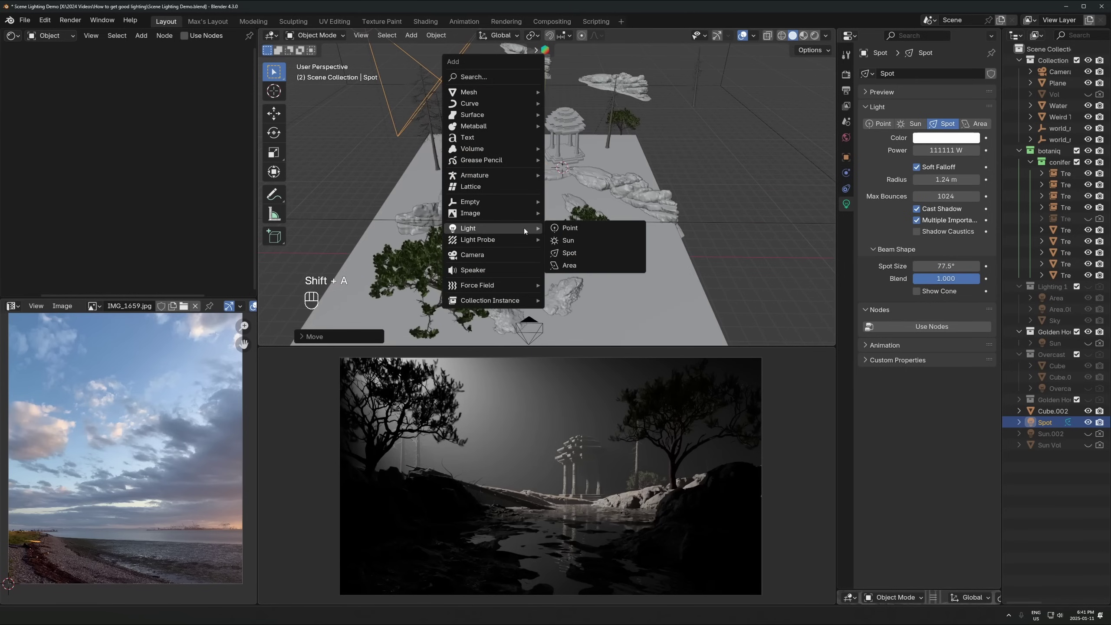
click(568, 266)
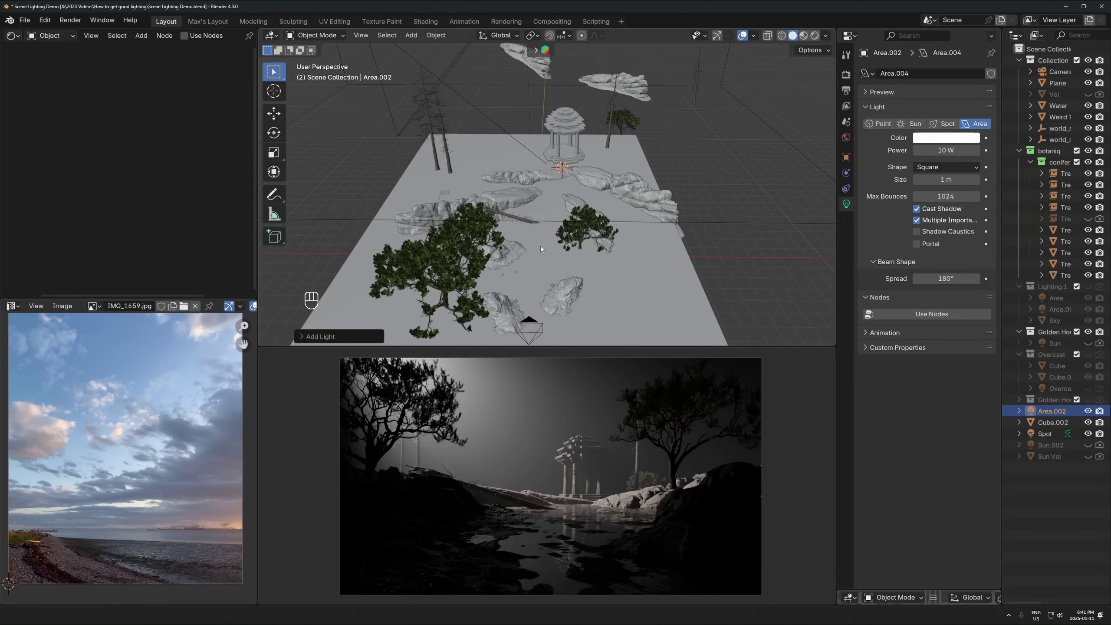
- Raise the area light above the ground and slide it horizontally about 15 m toward the camera
key(g)
key(g)
key(z)
key(g)
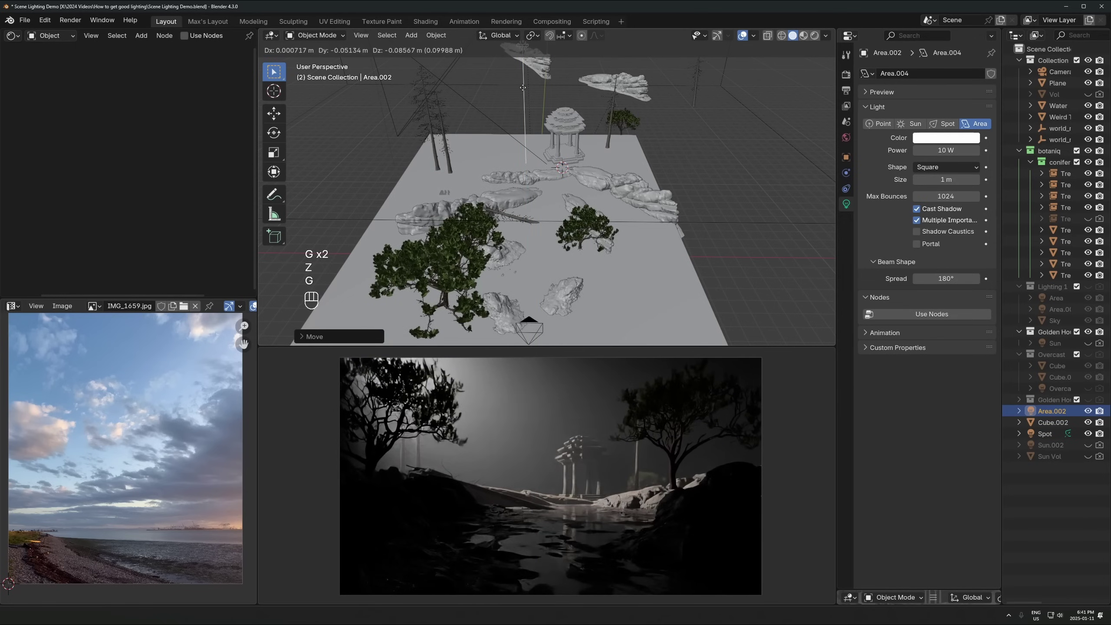
key(shift+z)
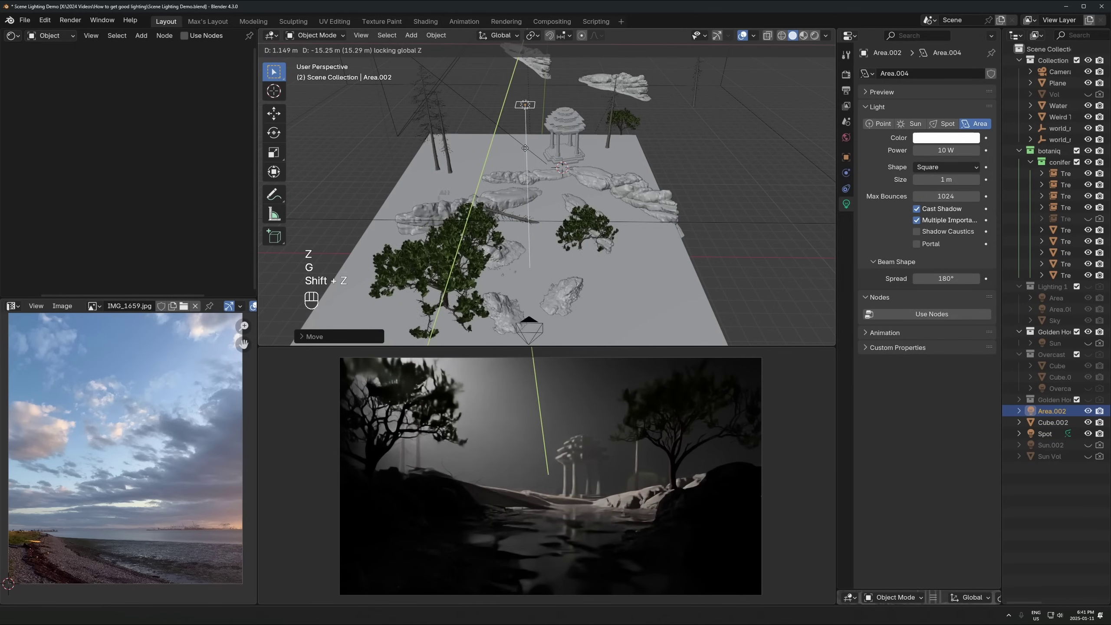
click(526, 144)
- Try brighter and dimmer area light powers, settle on about 83.1 W, and toggle the light's visibility to compare its fill
drag(946, 151, 1029, 150)
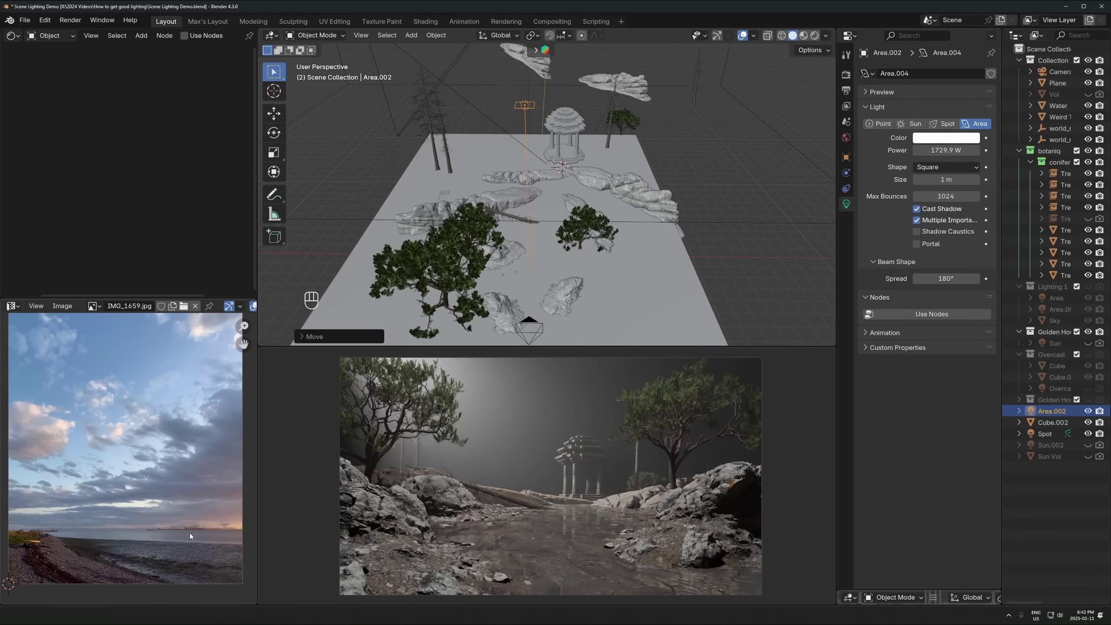
key(ctrl+z)
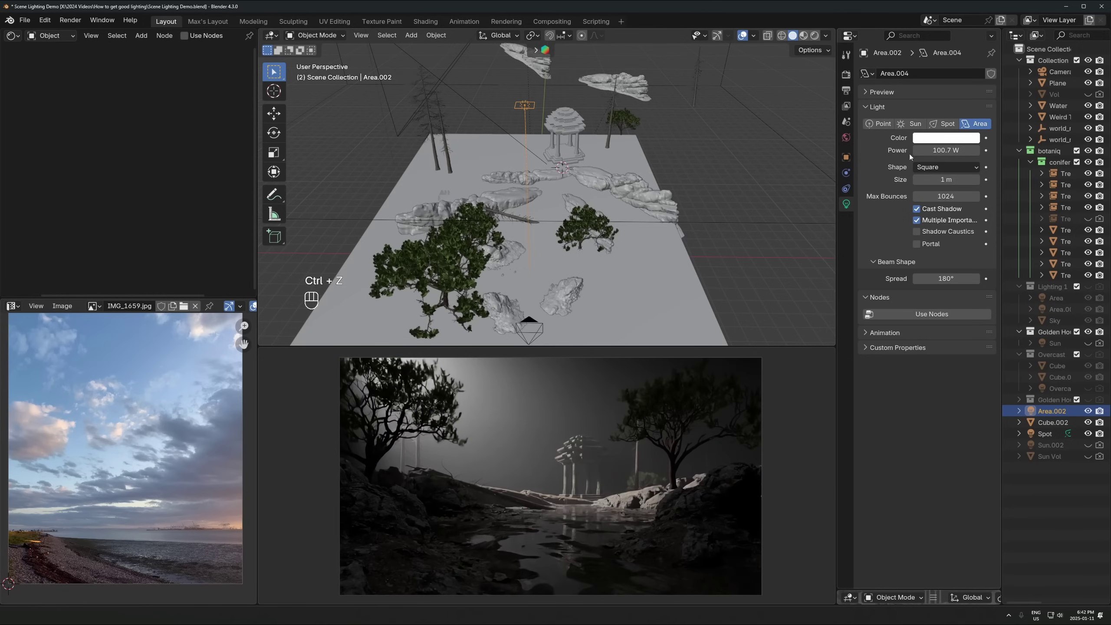
drag(946, 151, 912, 150)
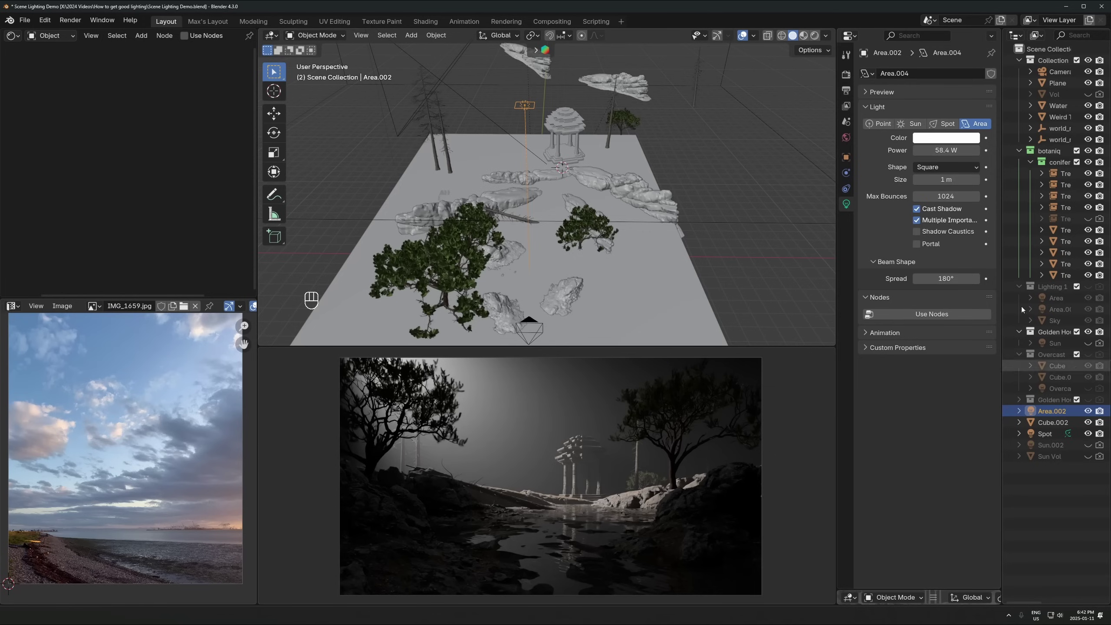
drag(945, 150, 959, 150)
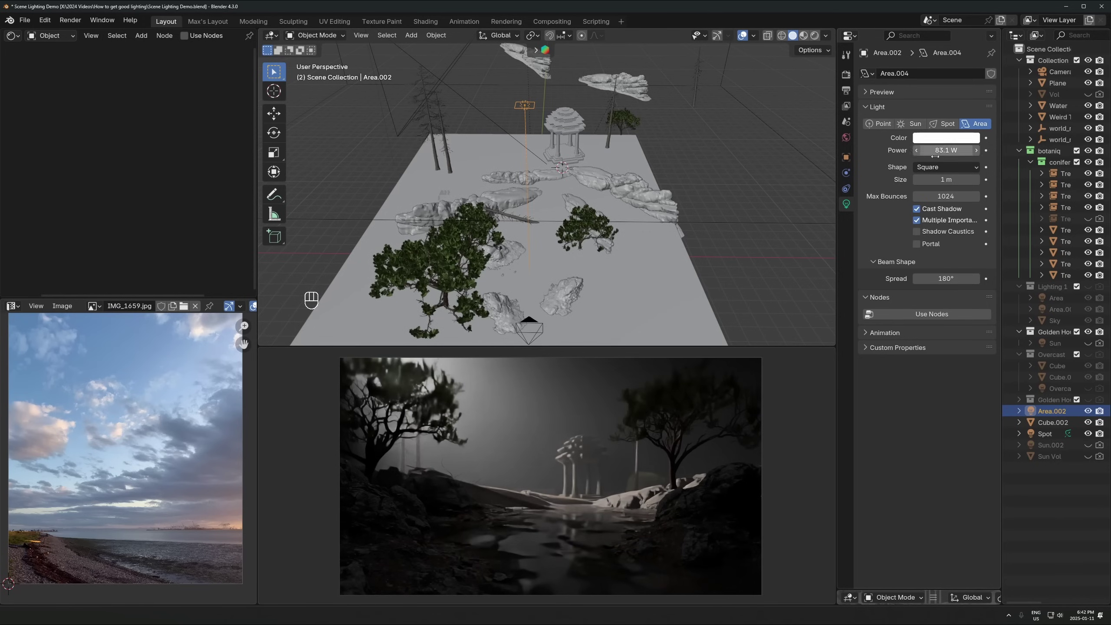
click(1088, 412)
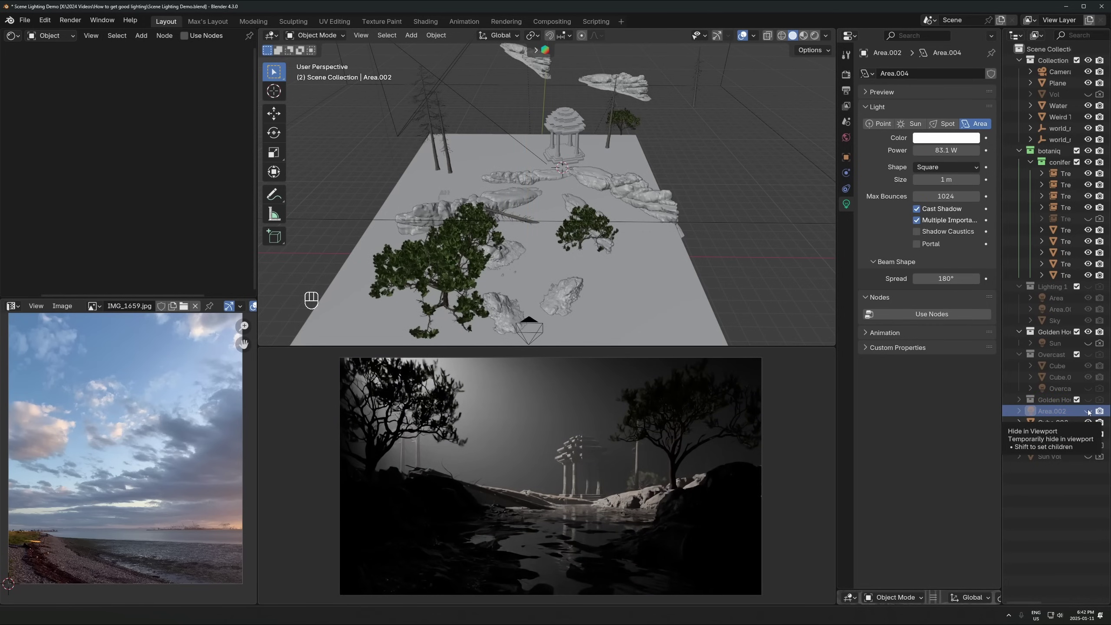
click(1089, 411)
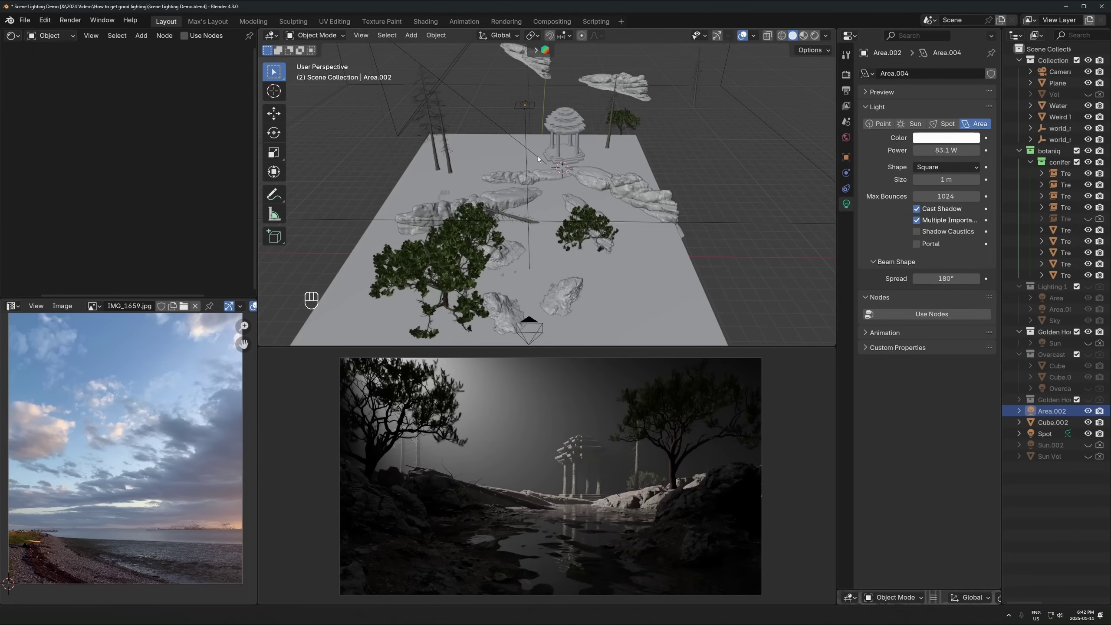
middle_drag(538, 158, 537, 246)
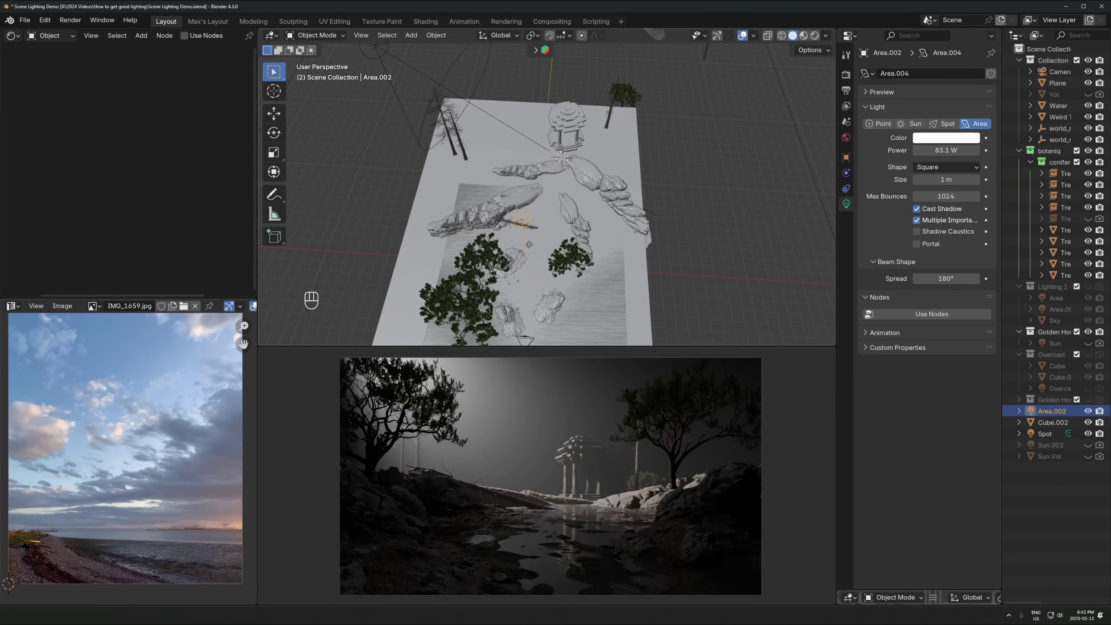
key(g)
key(y)
key(Escape)
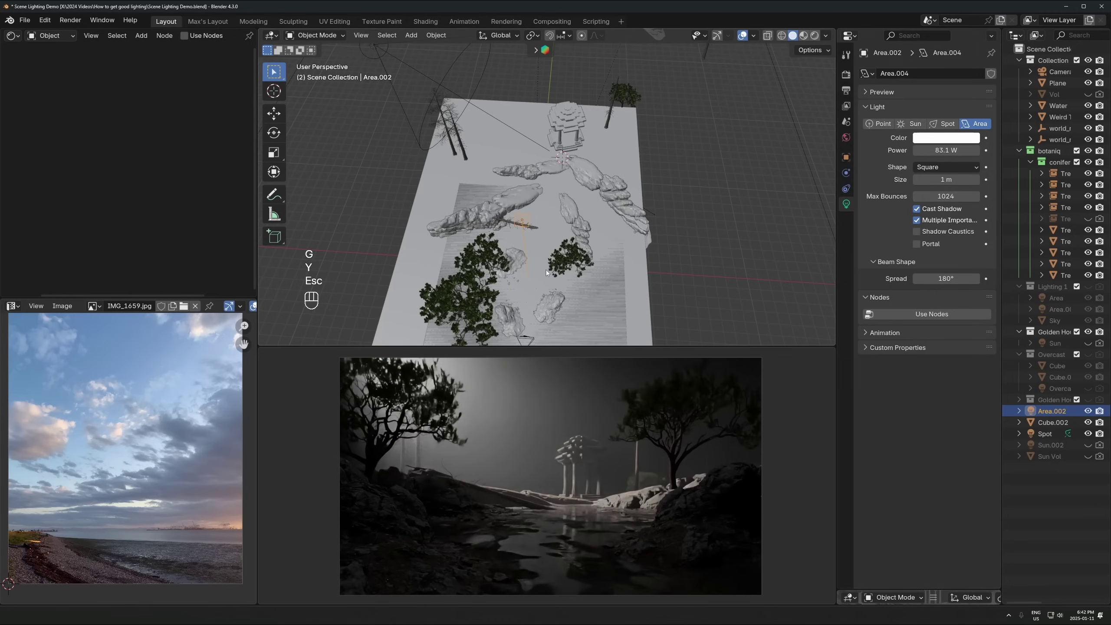
- Enlarge the square area light to a size of about 4.07 m
drag(947, 179, 976, 179)
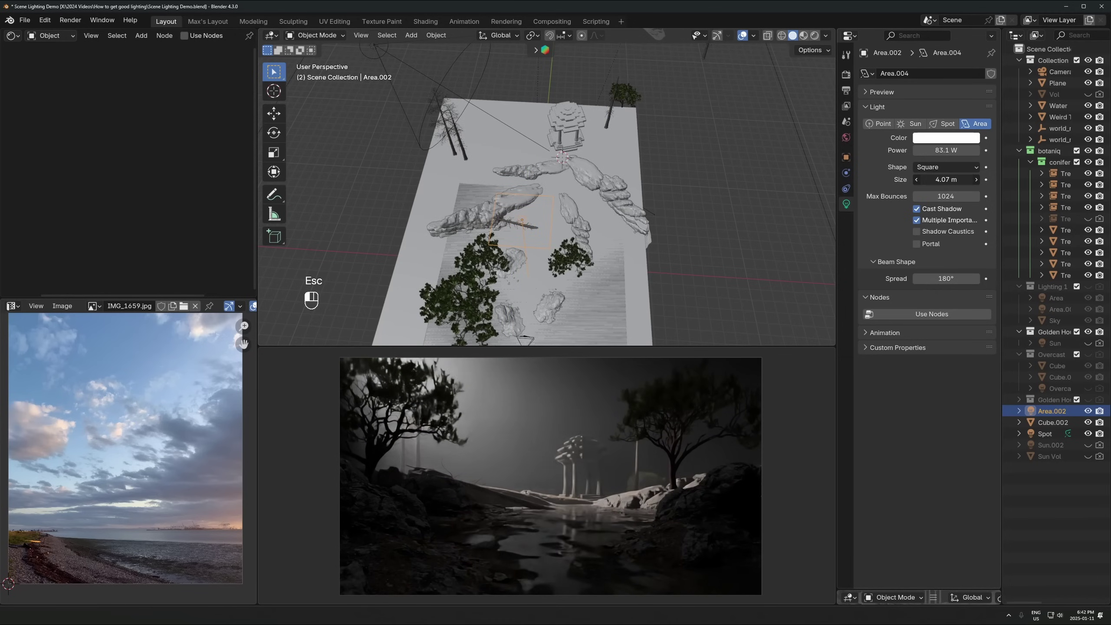
key(g)
key(shift+z)
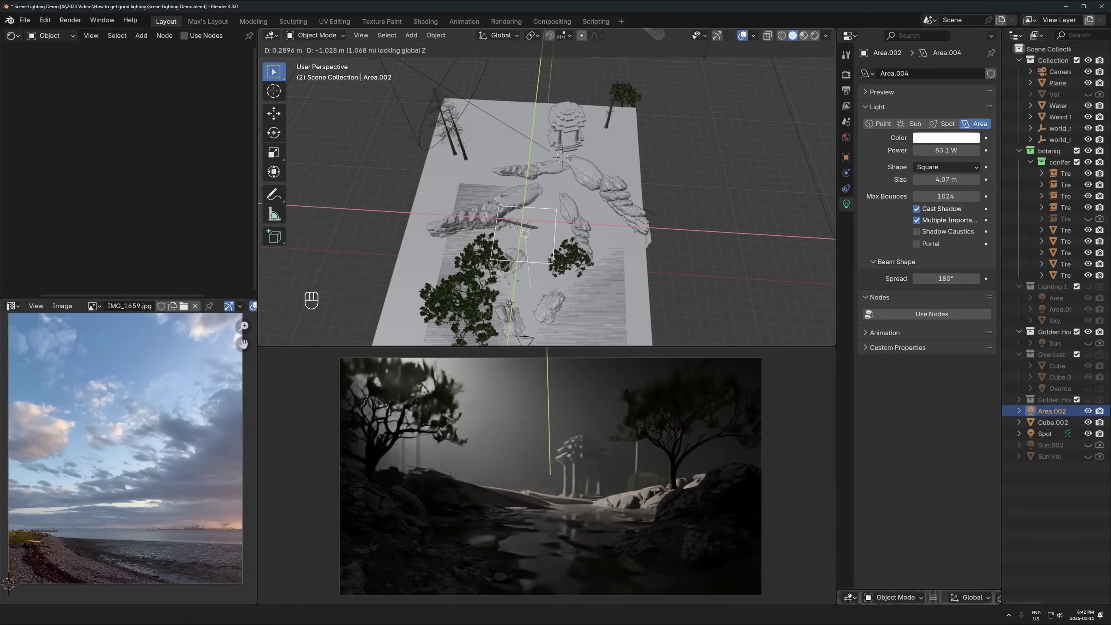
key(Escape)
- Tint the spot light a very pale blue, hex #E4F7FF
middle_drag(492, 184, 470, 115)
scroll(471, 116, down, 1)
click(470, 115)
click(922, 137)
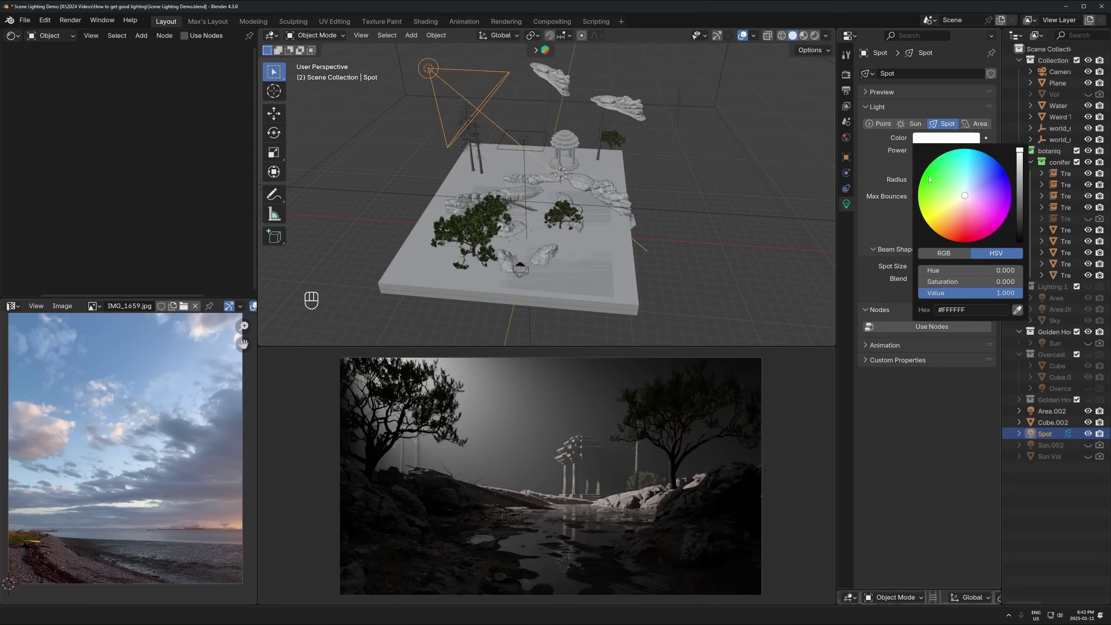
drag(965, 196, 966, 190)
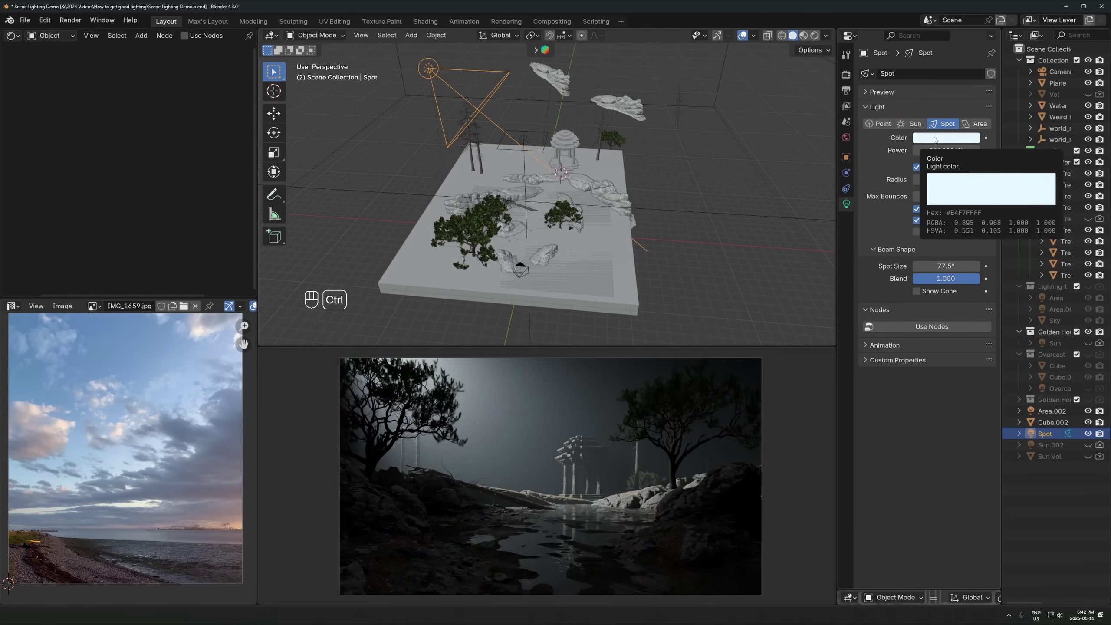
- Copy the spot light's pale blue color to the area light and reselect the spot light
key(ctrl+c)
click(524, 140)
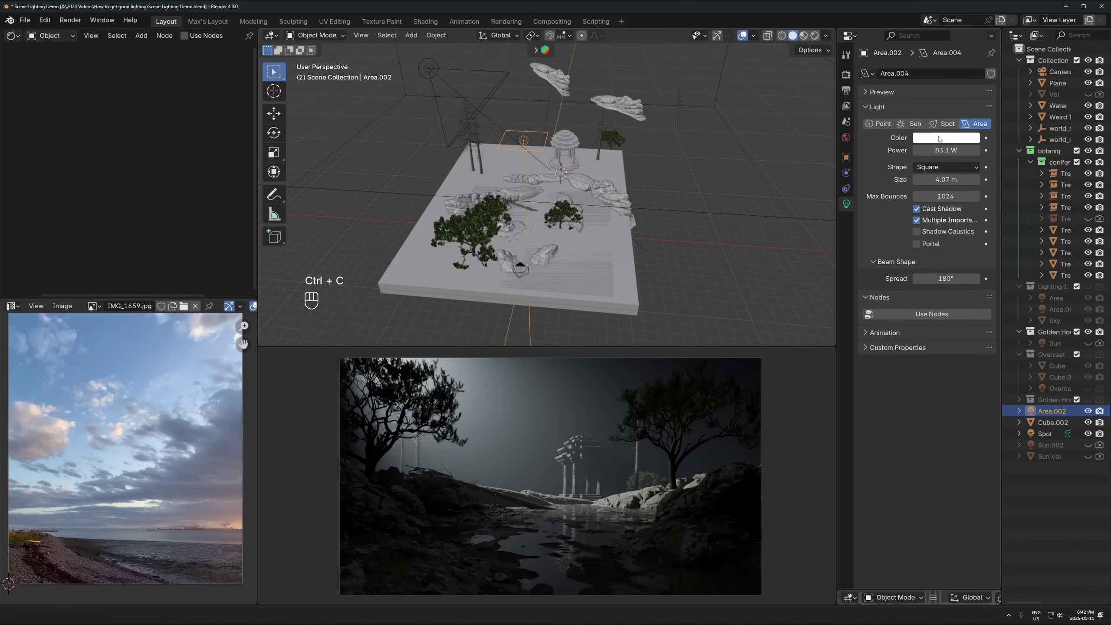
key(ctrl+v)
click(494, 94)
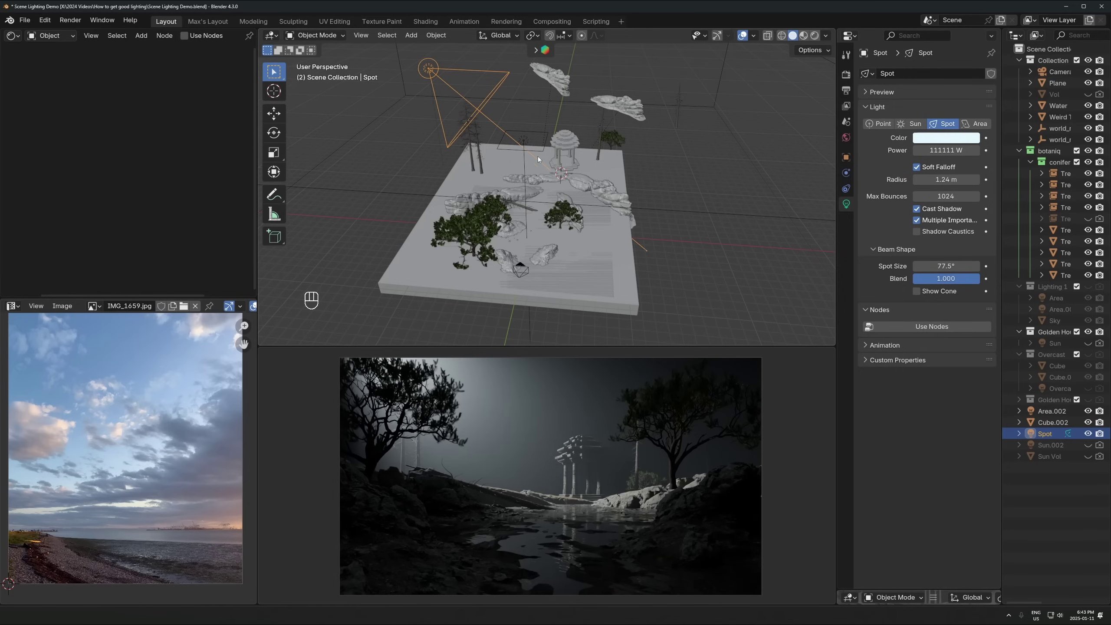
- Show the golden-hour collection containing the sky plane and set the sky material's emission strength to about 1.3
middle_drag(538, 157, 565, 199)
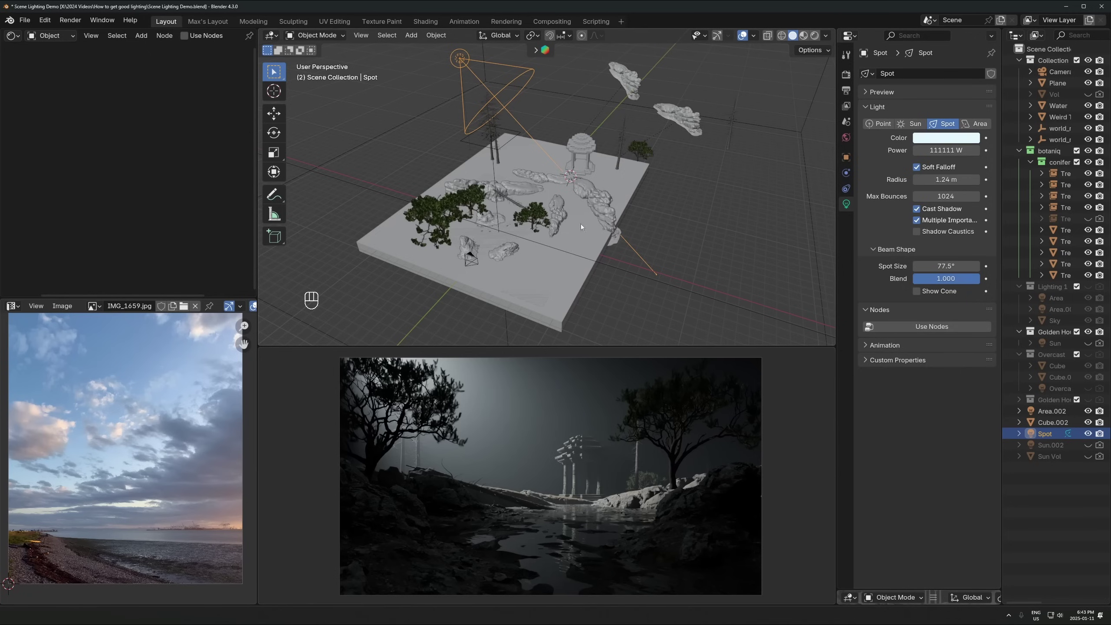
scroll(568, 158, down, 2)
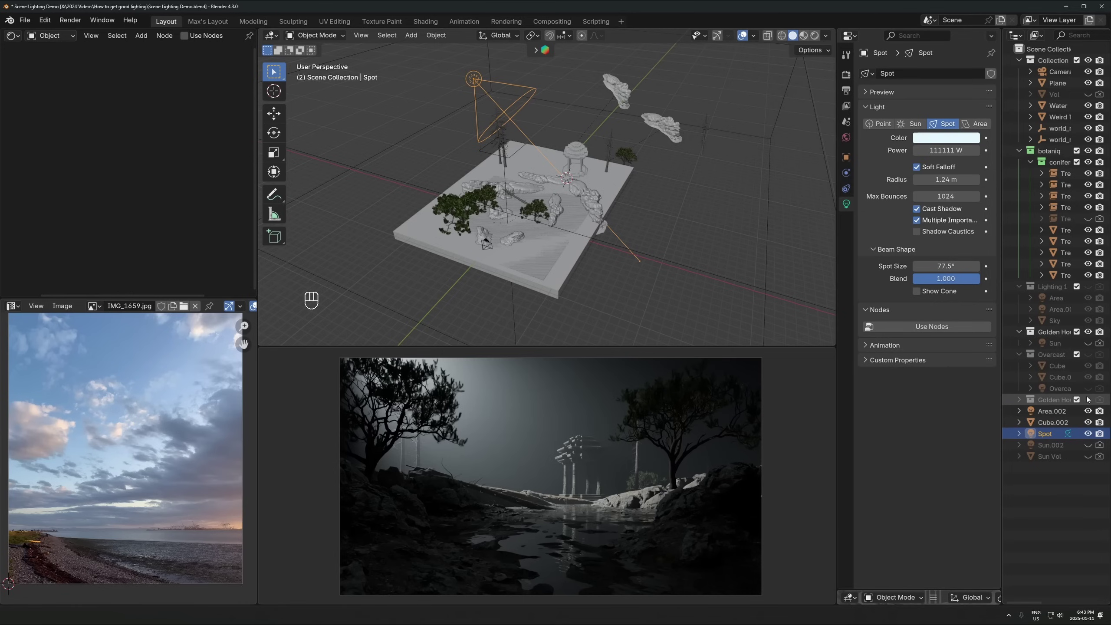
click(1020, 400)
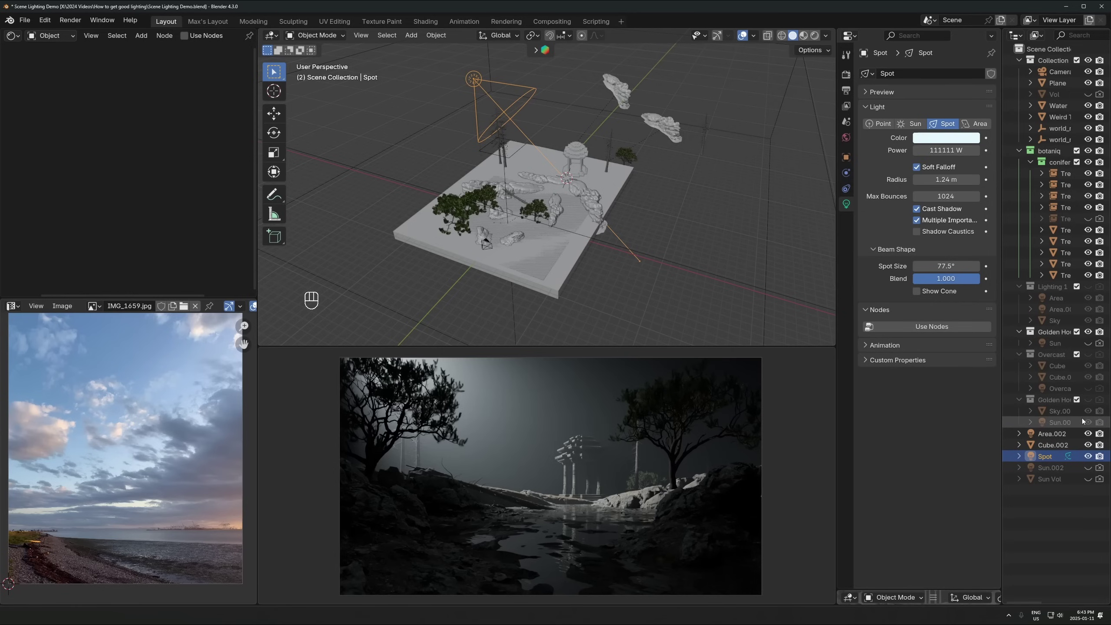
click(1090, 400)
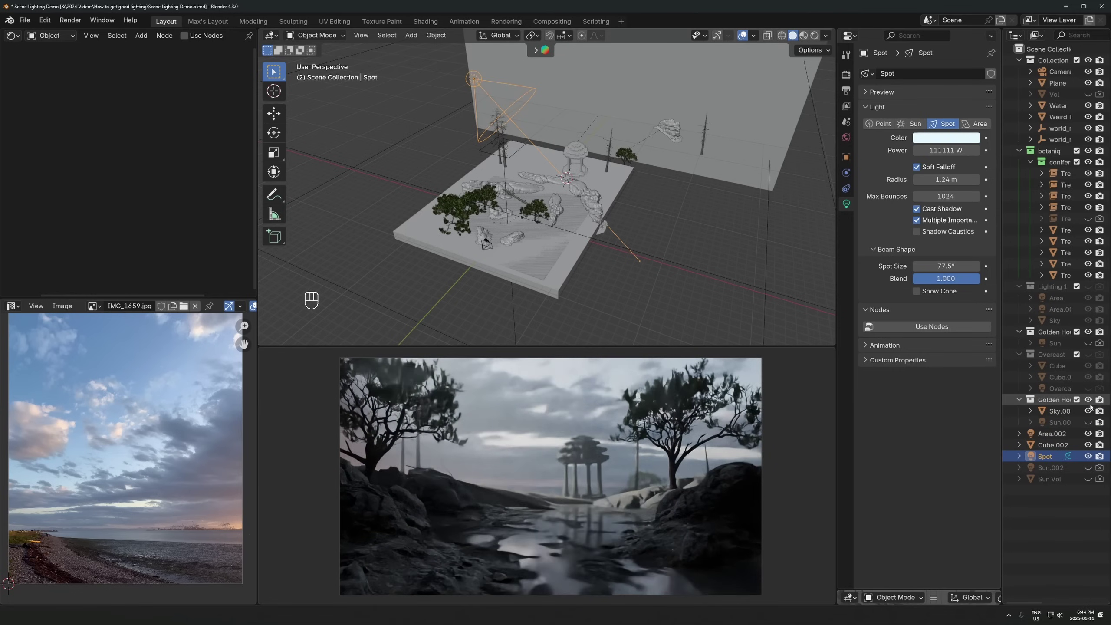
click(1060, 412)
drag(198, 225, 225, 225)
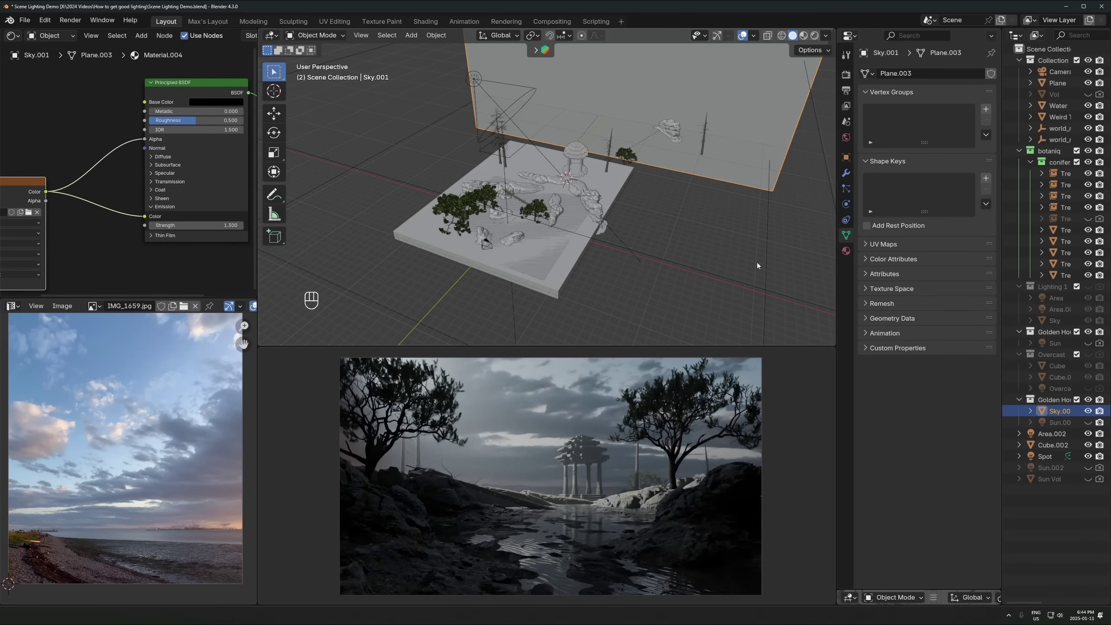
- Replace the image in the sky material's texture node with the overcast photo IMG_0610.jpg
middle_drag(73, 243, 147, 245)
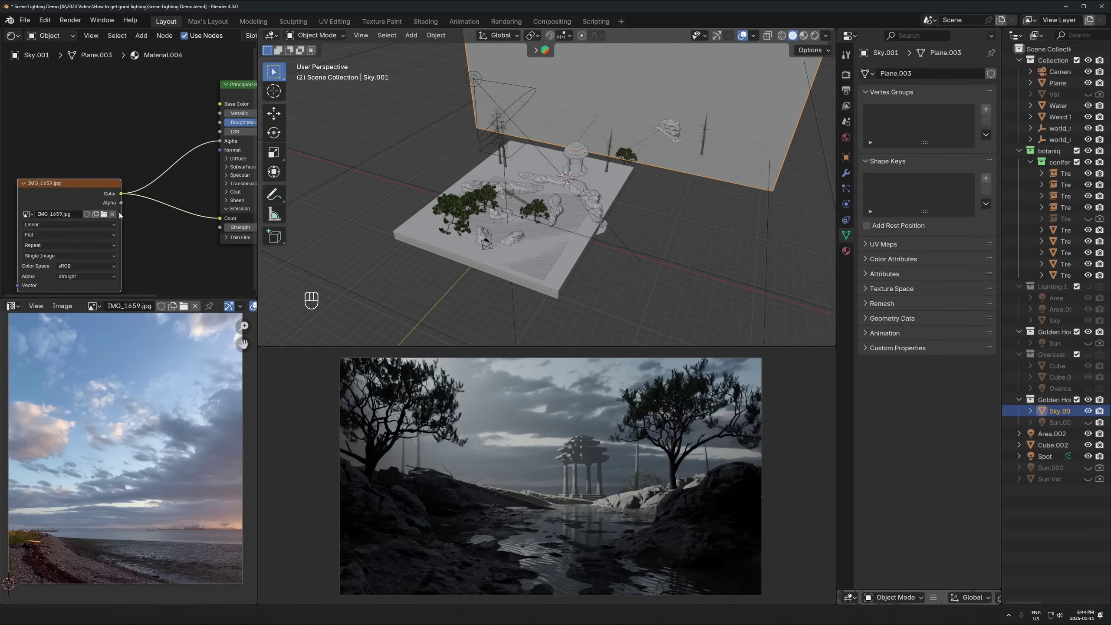
click(104, 214)
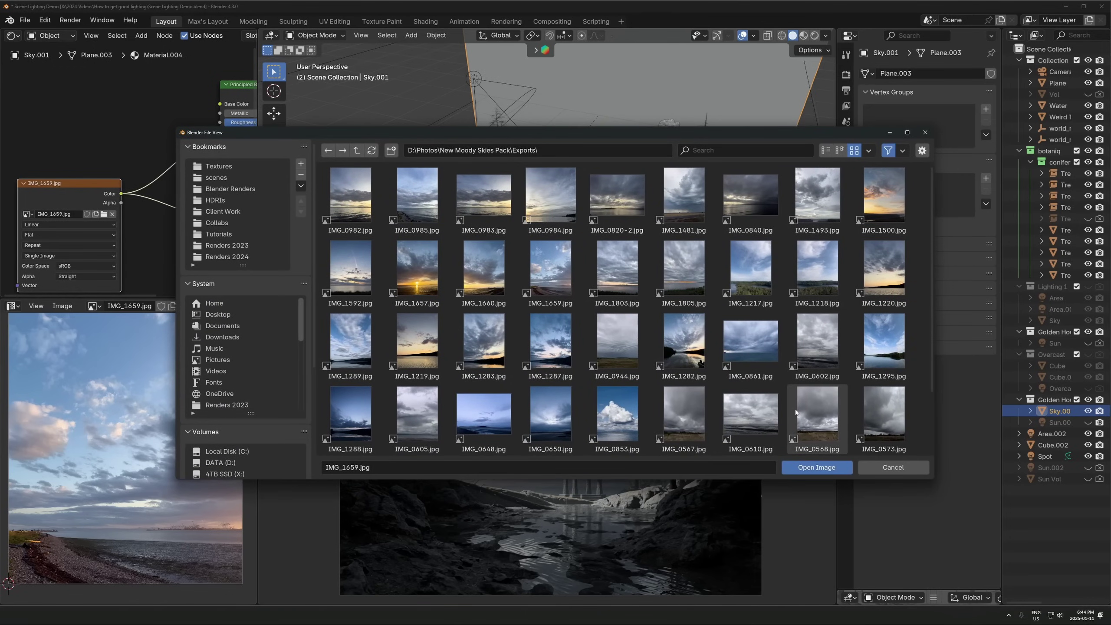
scroll(751, 375, down, 2)
double_click(752, 375)
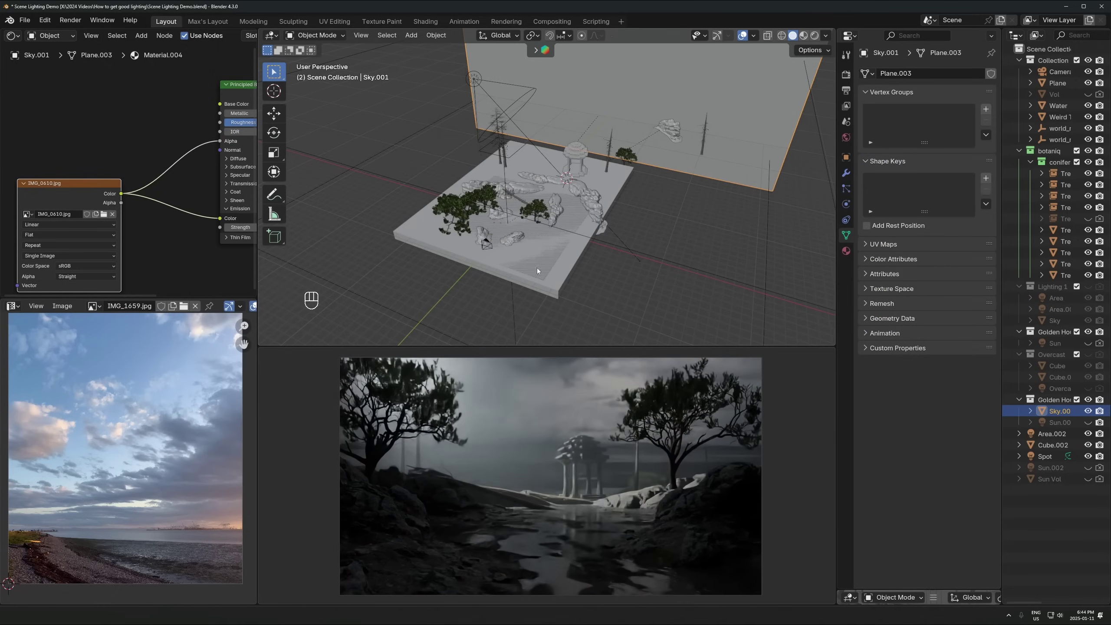
- In Edit Mode, move all of the sky plane's UVs upward along Y and rescale them along X over the cloud image
key(Tab)
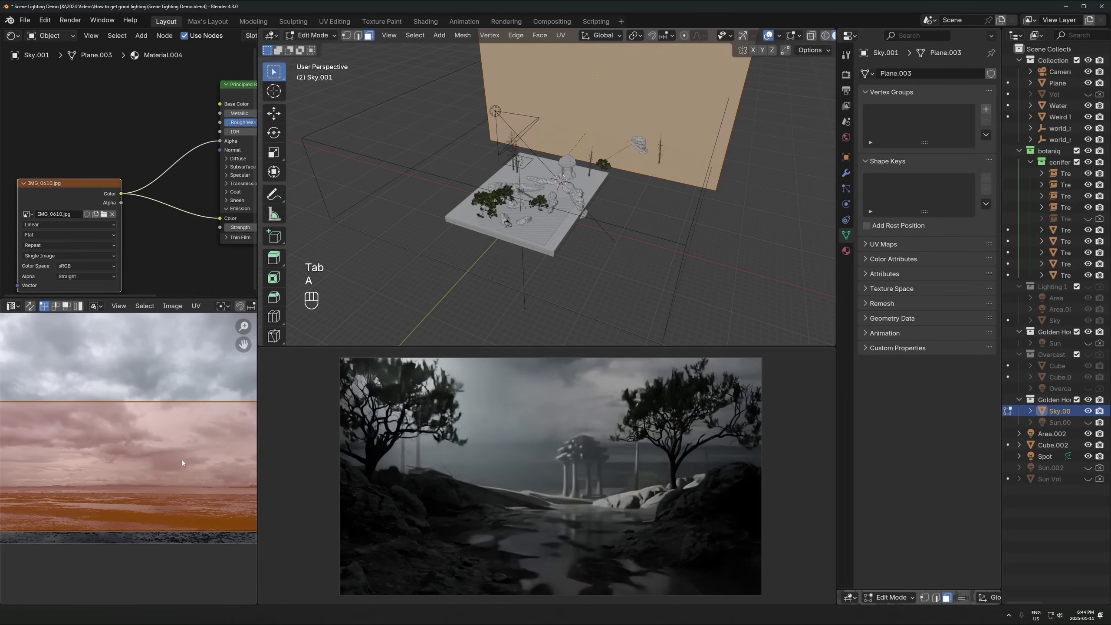
key(a)
key(g)
key(y)
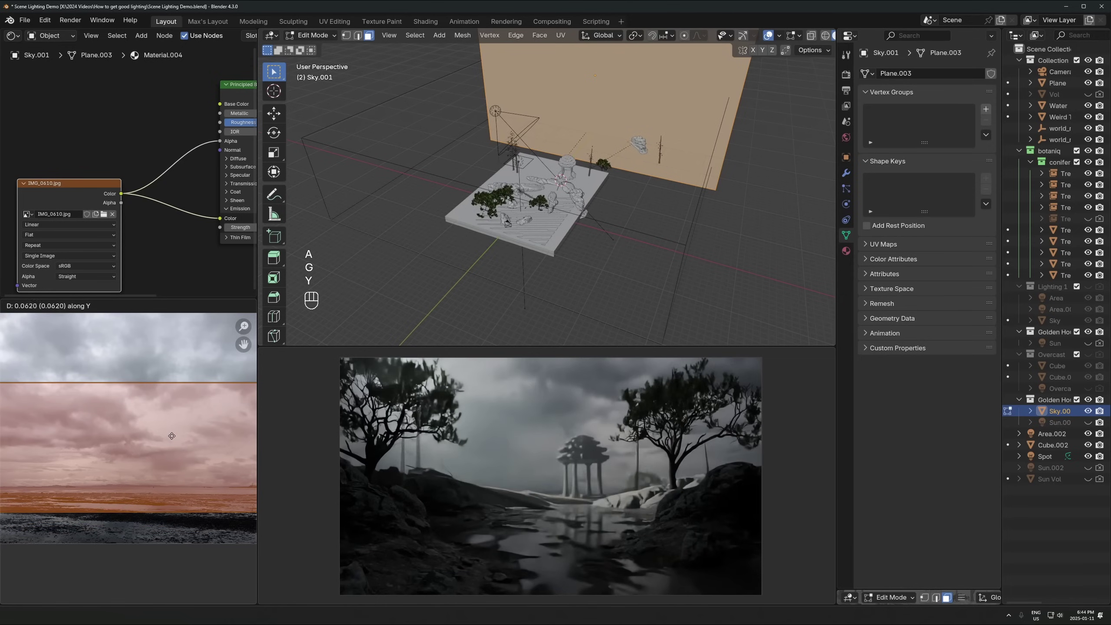
key(s)
key(x)
click(162, 424)
scroll(182, 419, down, 4)
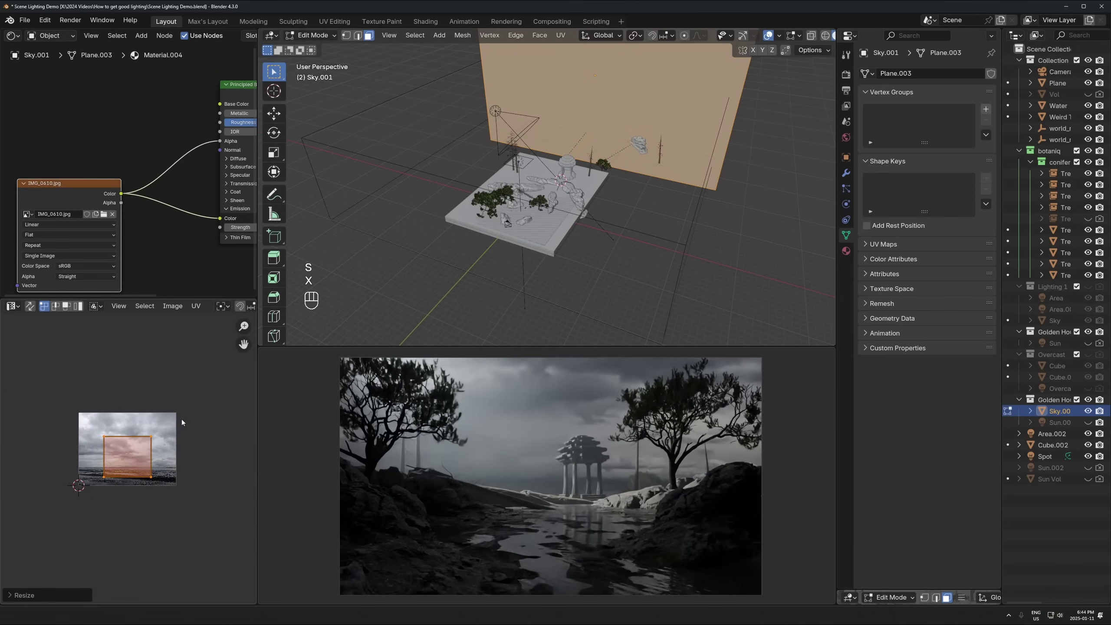
- Undo the last UV rescale along X and scale the sky plane's UVs up uniformly over the cloud image
key(ctrl+z)
key(s)
key(x)
key(s)
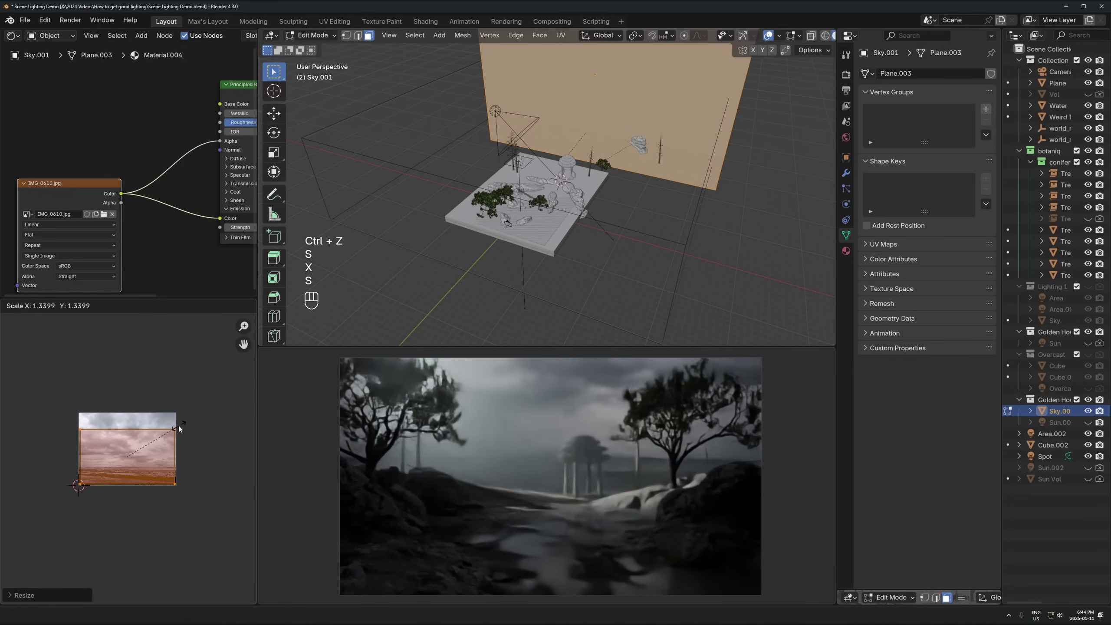
key(s)
- Move the sky plane's UVs upward along Y over the cloud image and return to Object Mode
key(g)
key(y)
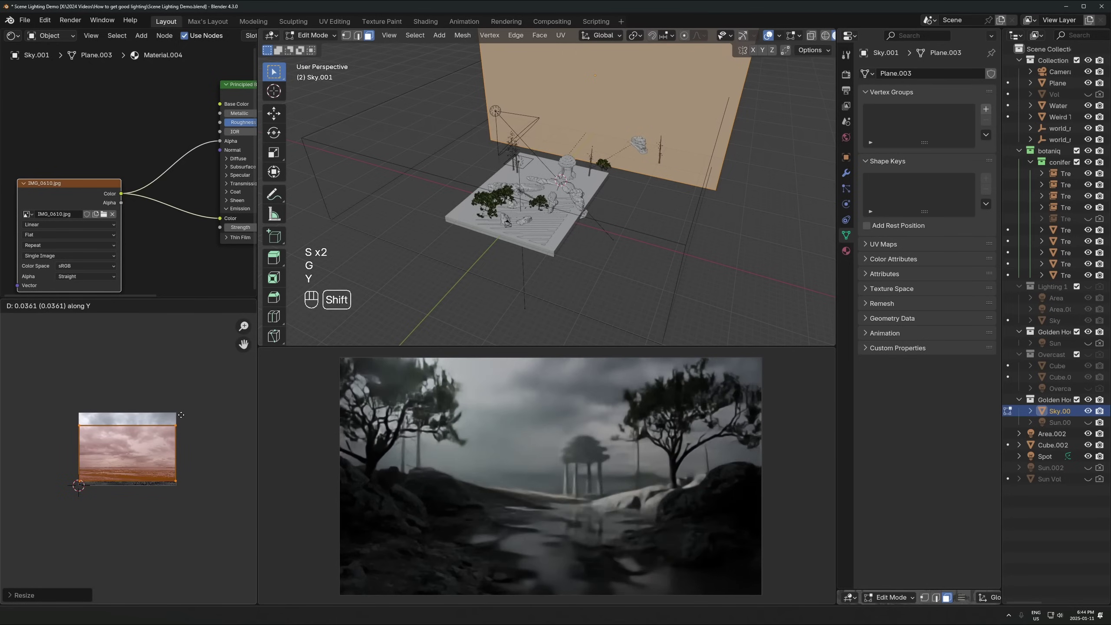
click(184, 389)
key(Tab)
key(Tab)
key(Tab)
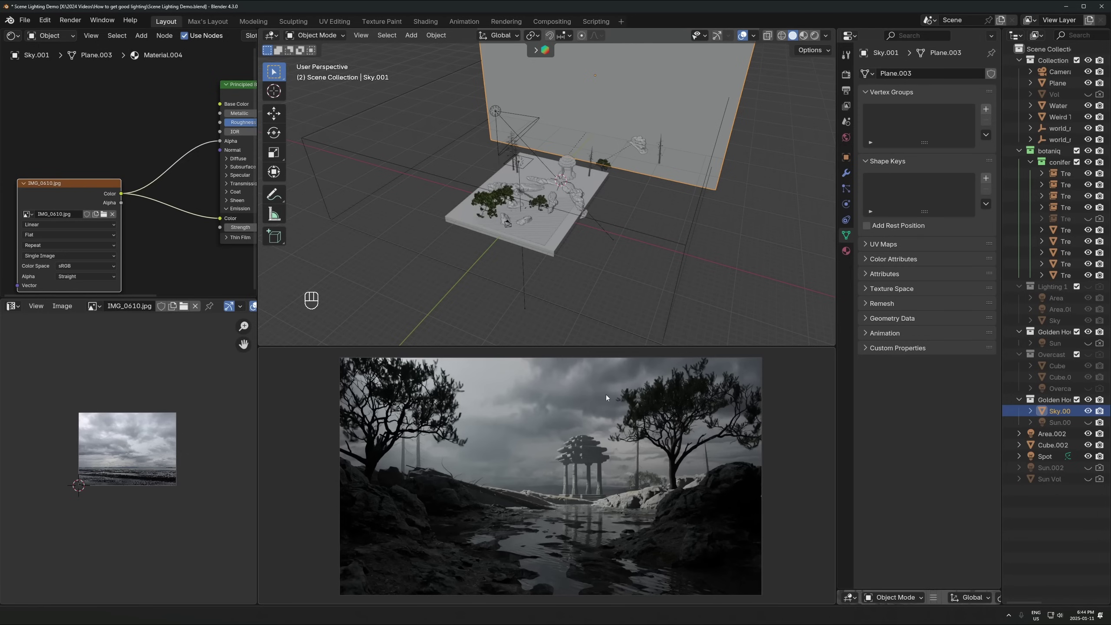
- Hide the golden-hour collection containing the sky plane, then the spot light, in the viewport
scroll(627, 226, up, 4)
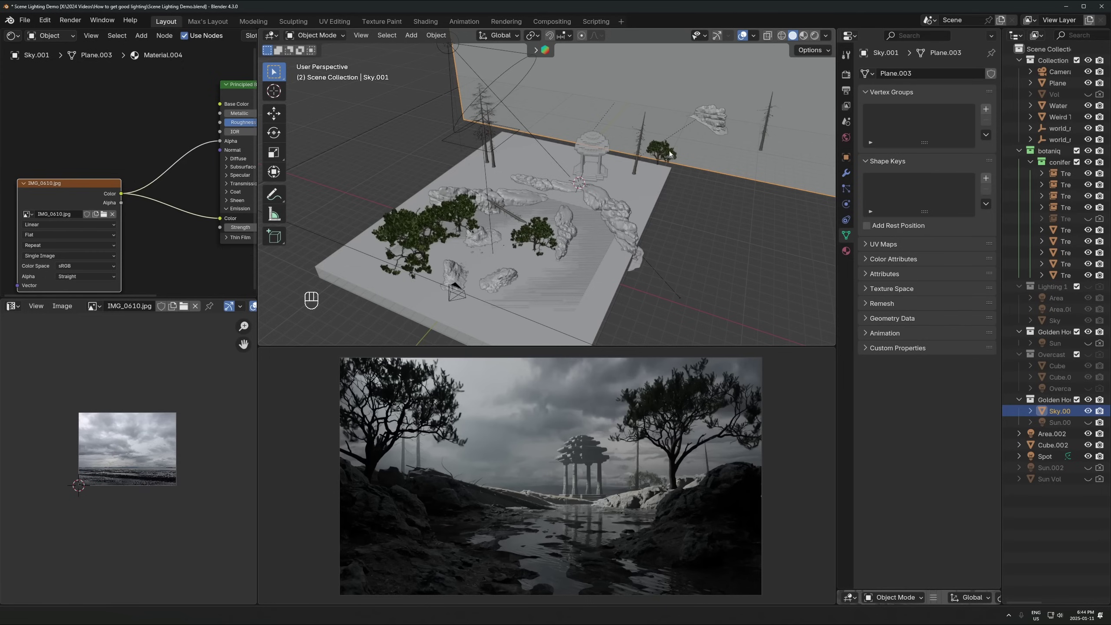
middle_drag(671, 154, 745, 160)
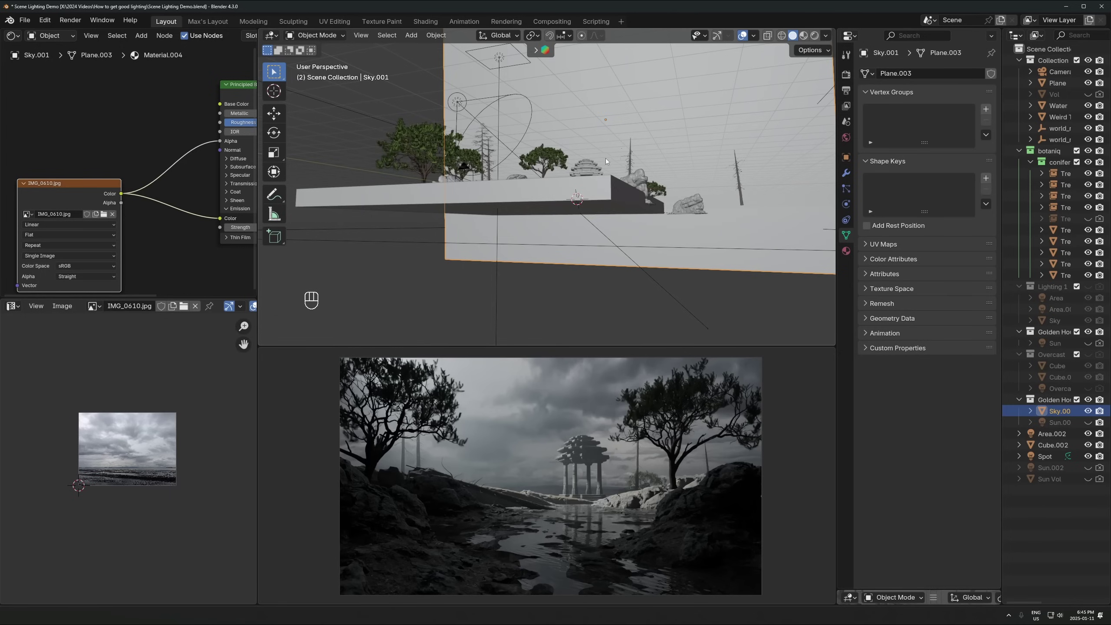
middle_drag(582, 203, 509, 223)
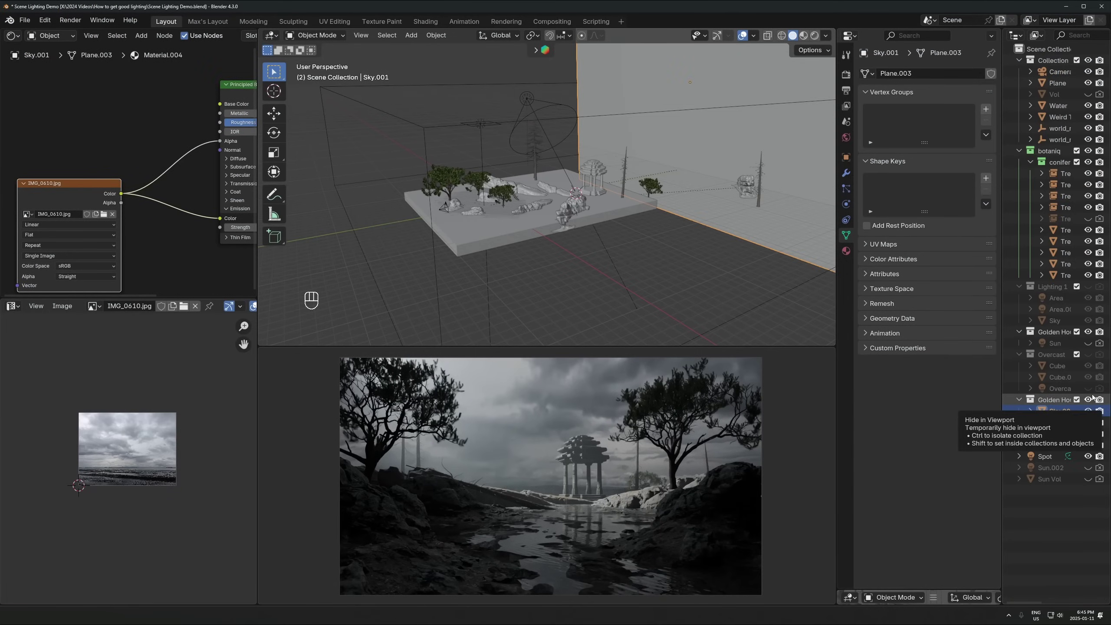
drag(1089, 400, 1090, 400)
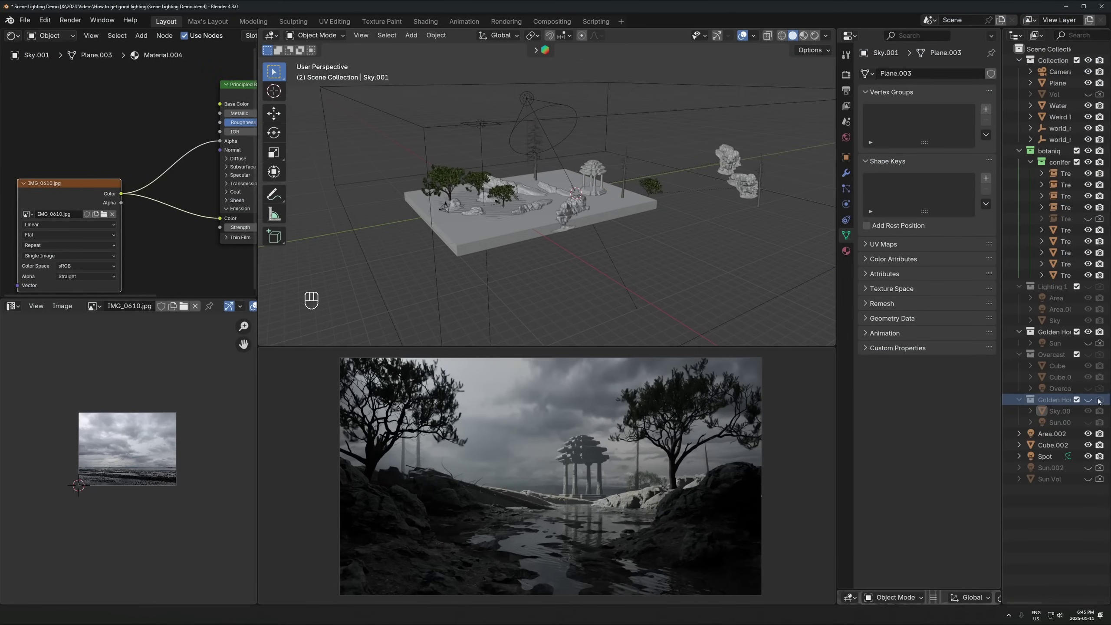
click(534, 97)
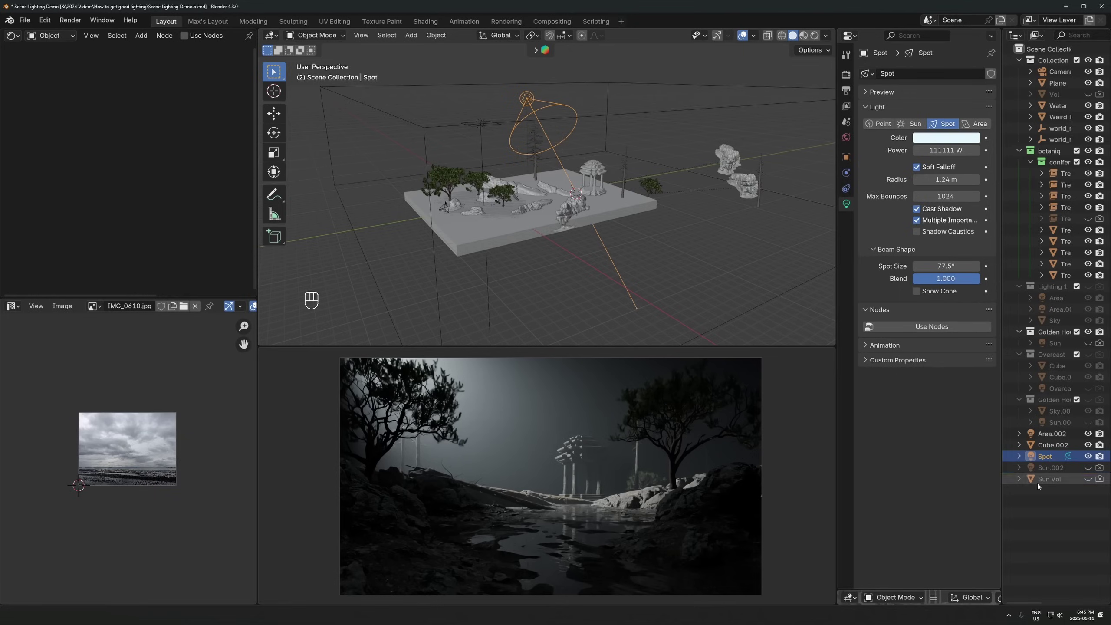
click(1089, 456)
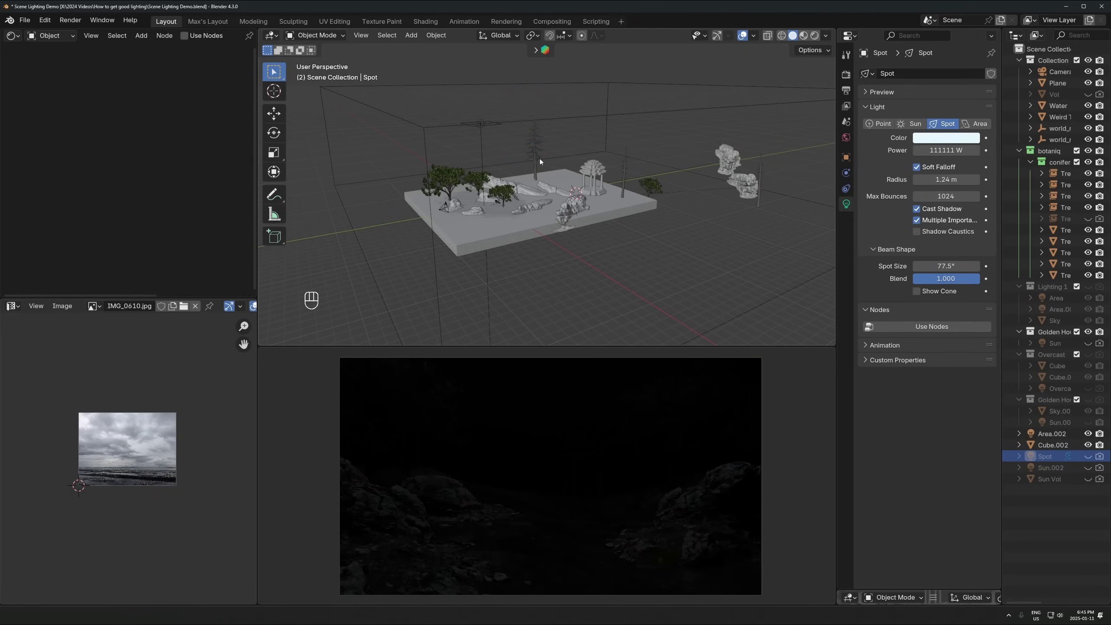
- Hide the area light and the existing volume cube Cube.002 in the viewport
click(481, 124)
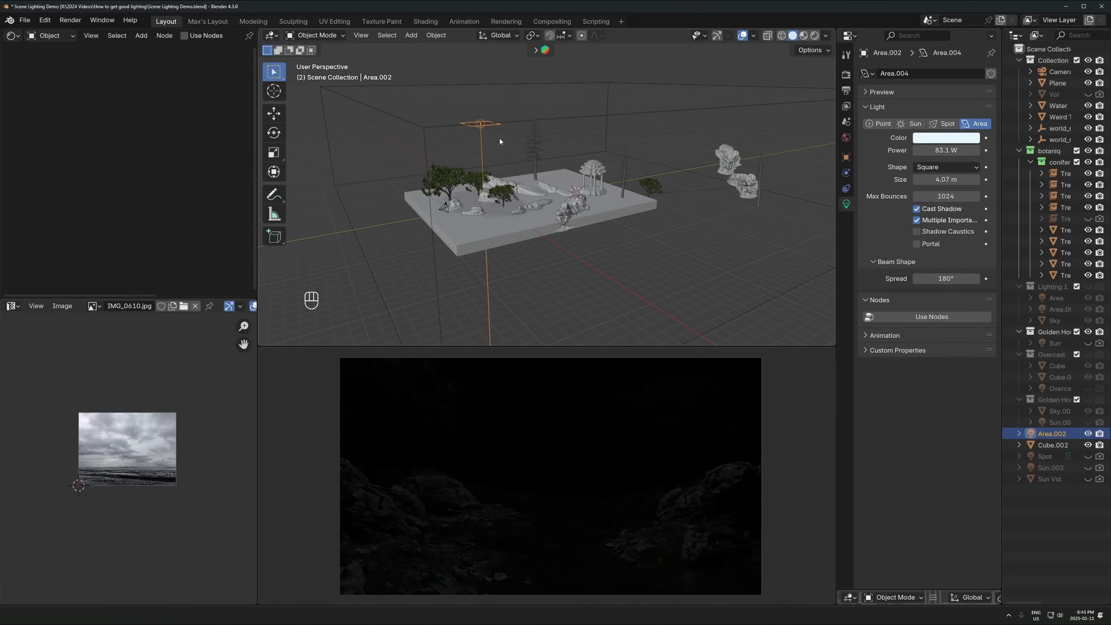
click(1088, 433)
middle_drag(665, 313, 644, 262)
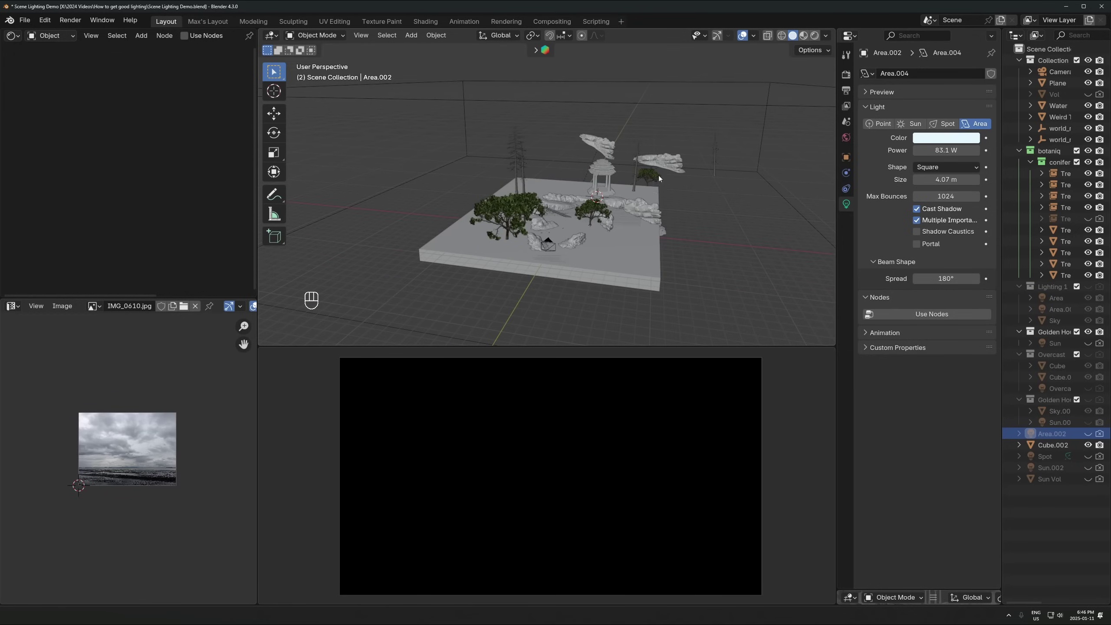
click(687, 119)
click(1089, 445)
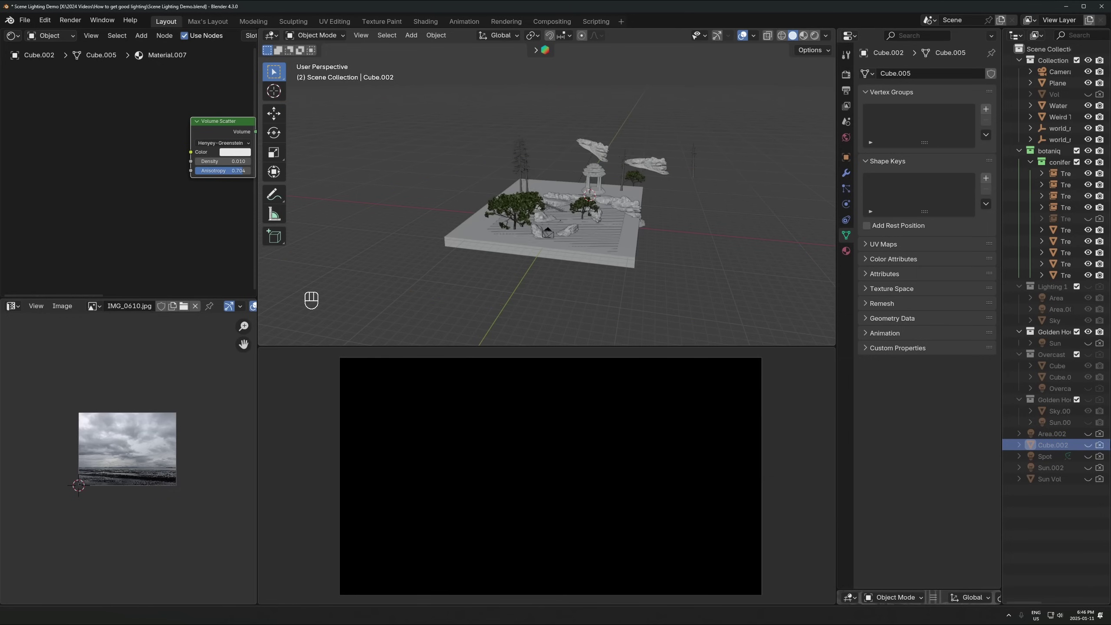
- Show the golden-hour collection containing the sky plane again and select the sky plane
scroll(525, 198, up, 3)
shift+middle_drag(525, 223, 513, 193)
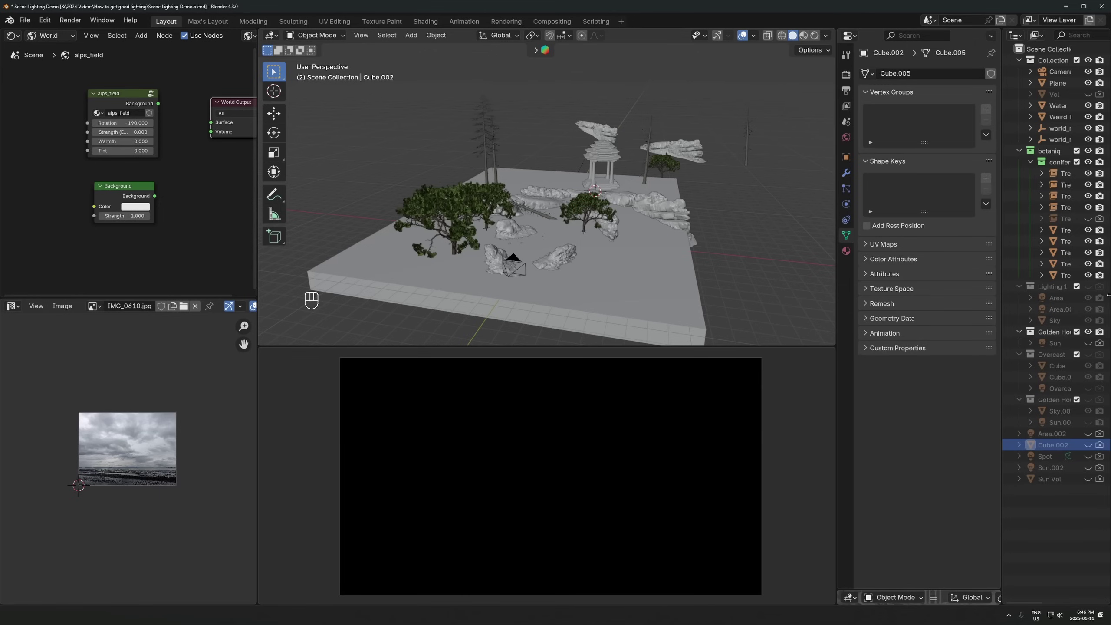
click(1088, 400)
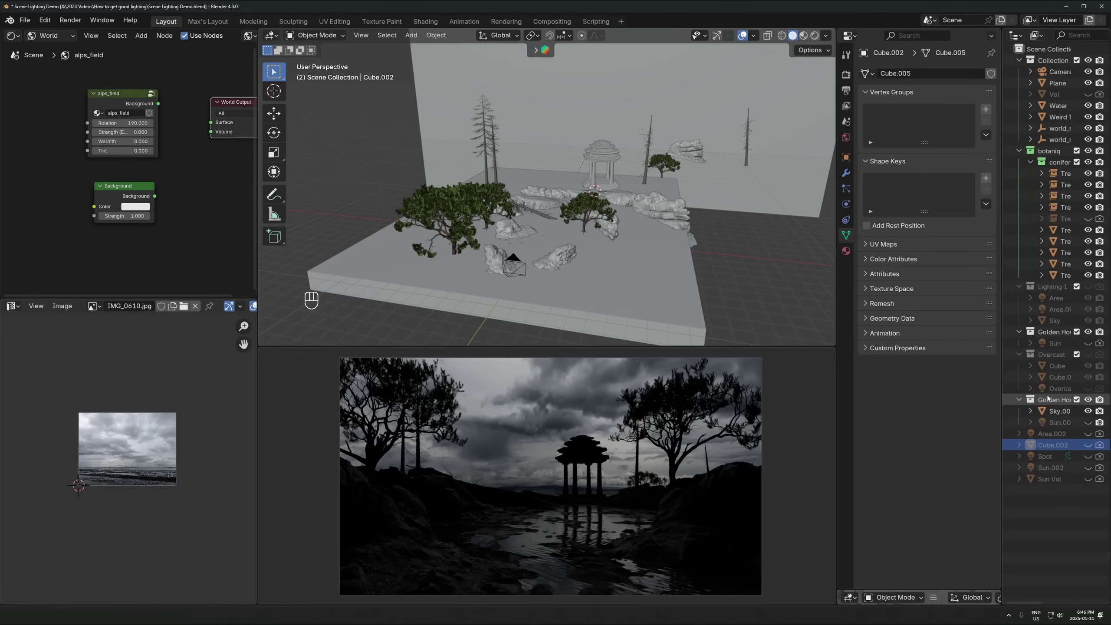
click(1059, 411)
shift+middle_drag(624, 123, 589, 118)
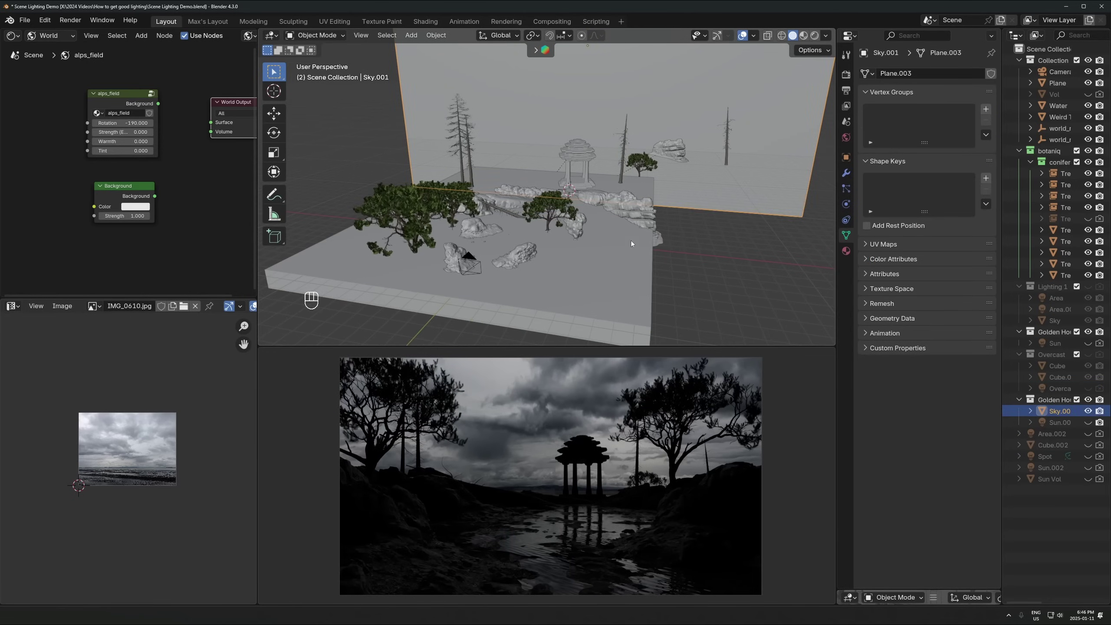
scroll(677, 191, down, 3)
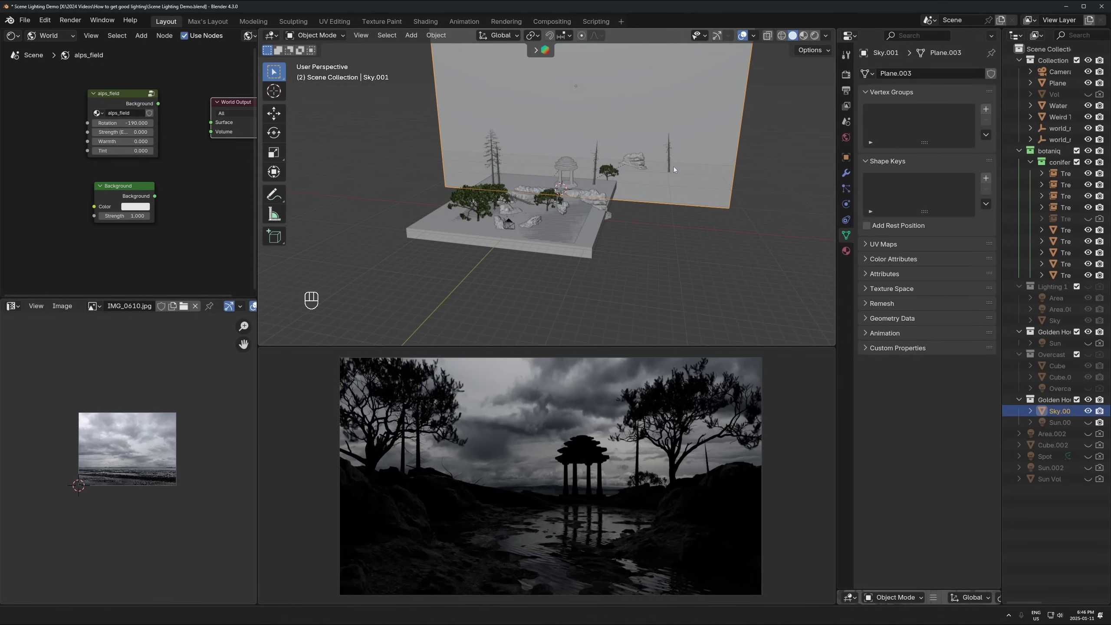
key(g)
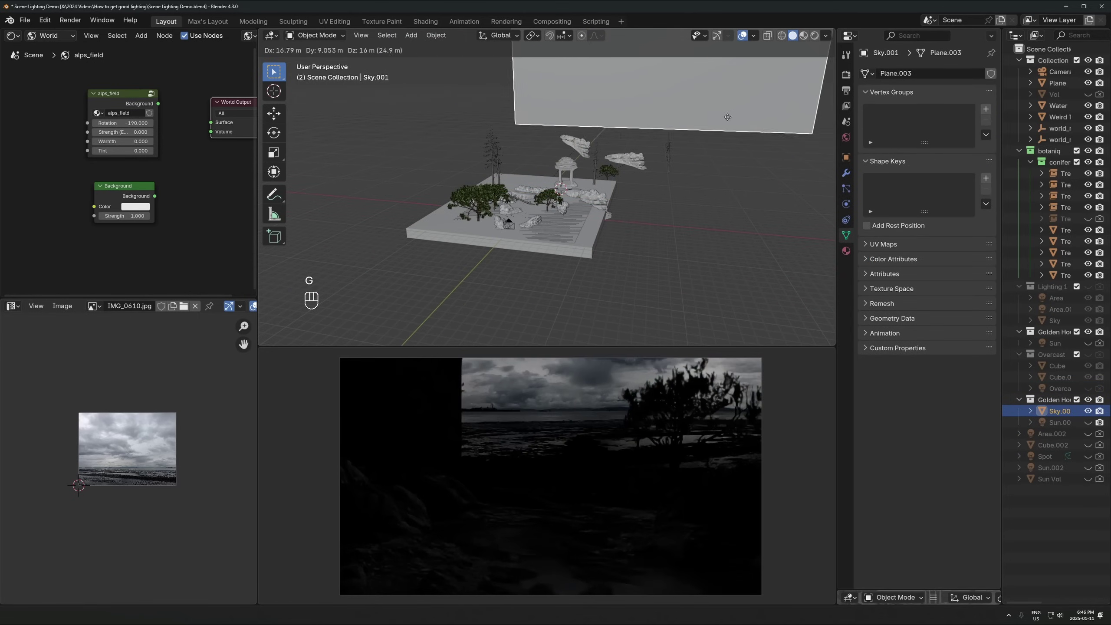
key(Escape)
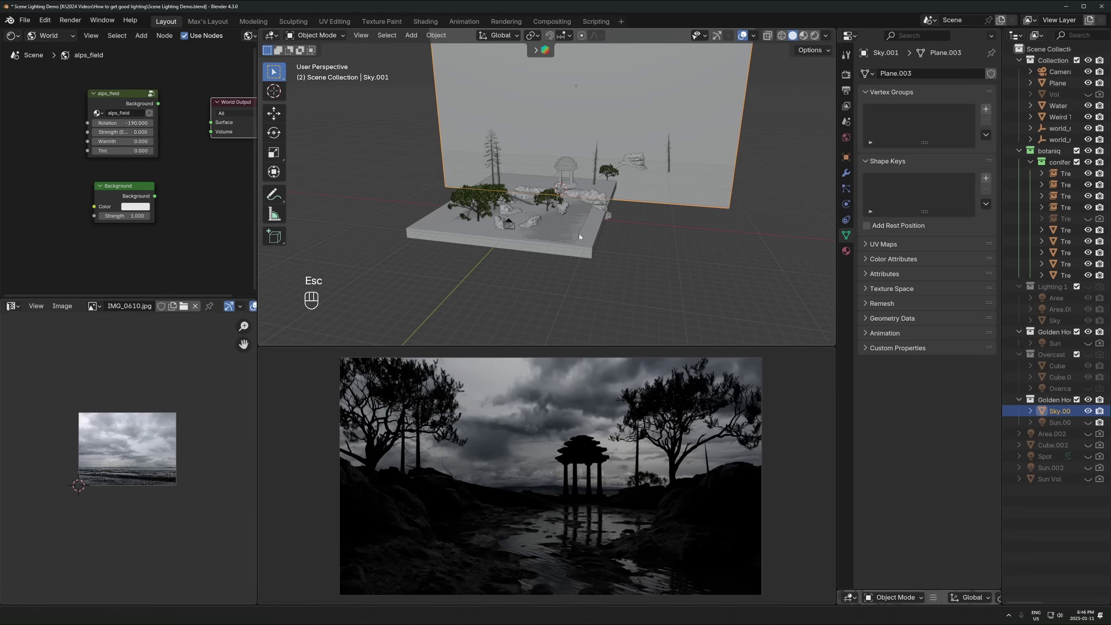
- Add a cube mesh and scale it up uniformly around the scene
key(shift+a)
mouse_move(552, 97)
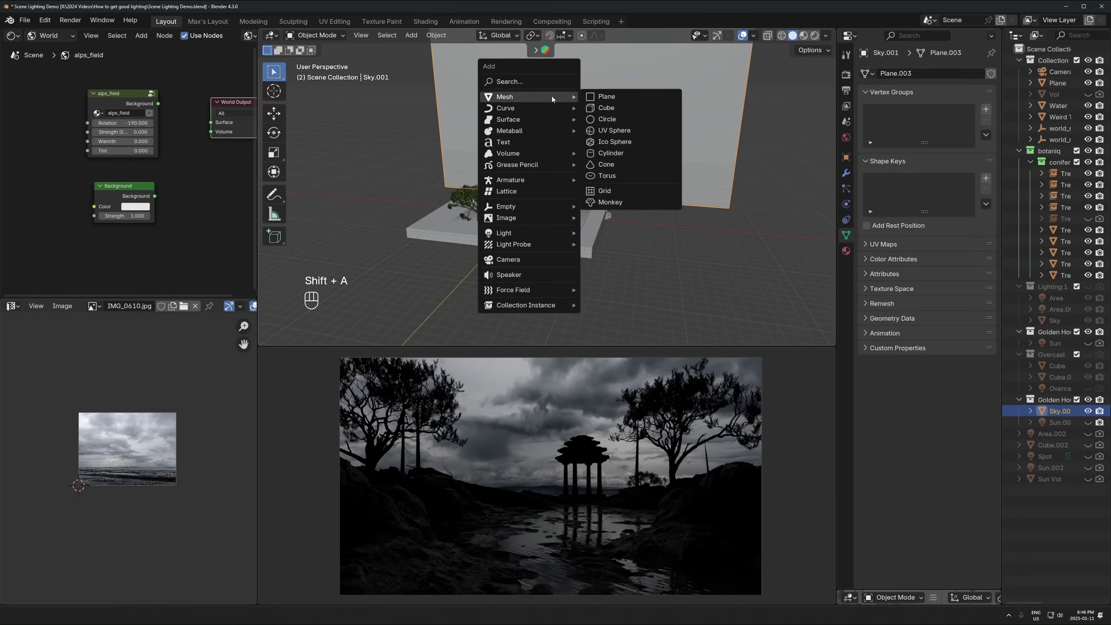
click(620, 108)
key(s)
click(756, 189)
- Widen the new cube in X and Y only and move it horizontally so it encloses the whole landscape
key(s)
key(shift+z)
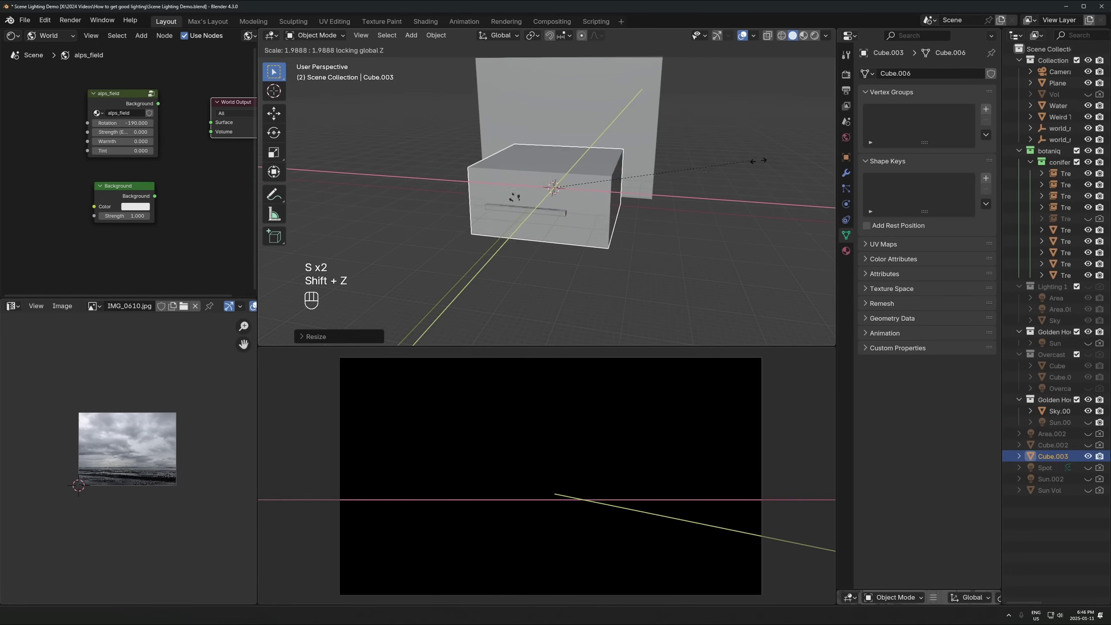
key(g)
key(shift+z)
click(742, 174)
- Switch the shader editor from the world to object materials and create a new material for the cube
click(44, 36)
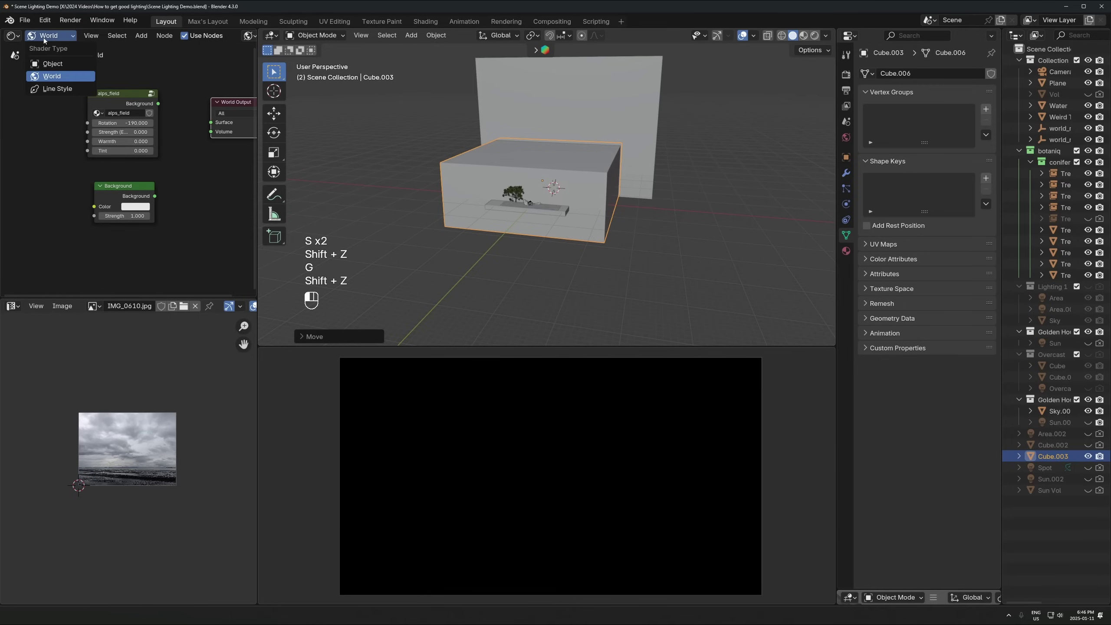
click(48, 77)
scroll(152, 38, down, 3)
click(152, 36)
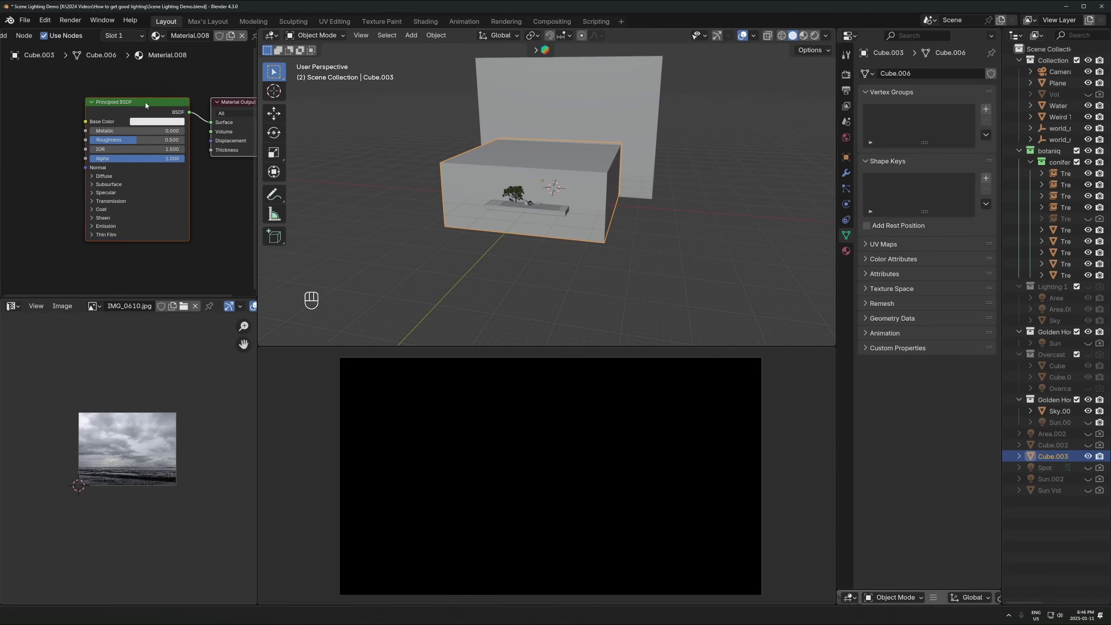
- Replace the material's Principled BSDF with a Volume Scatter node connected to the Material Output's Volume socket
key(x)
key(shift+a)
text(sca)
click(199, 127)
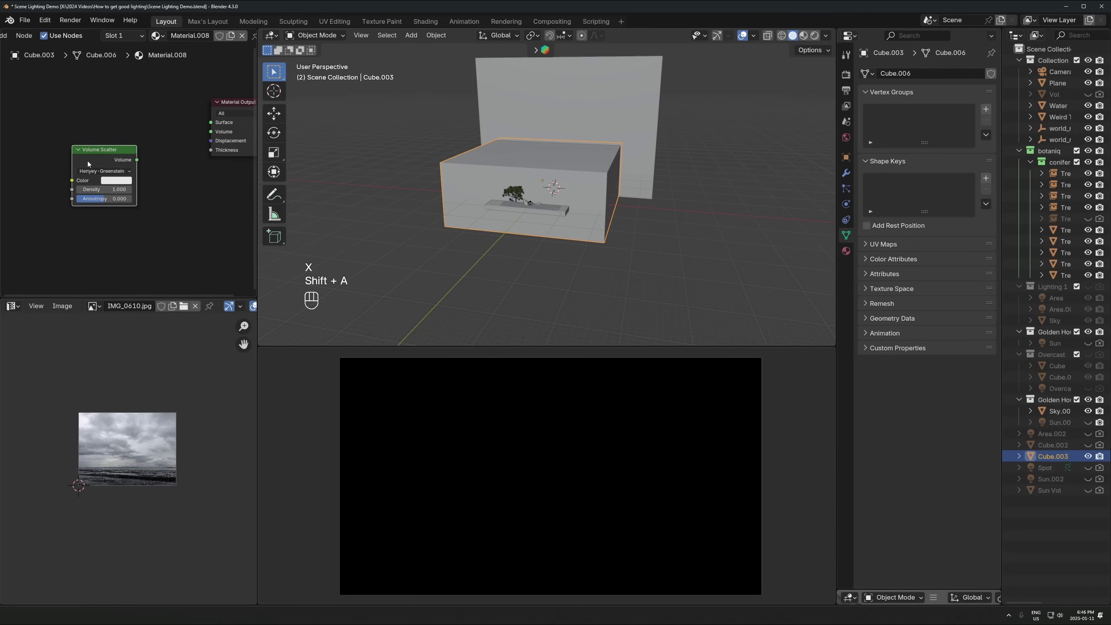
drag(137, 160, 212, 132)
- Set the Volume Scatter density to 0.01
click(117, 189)
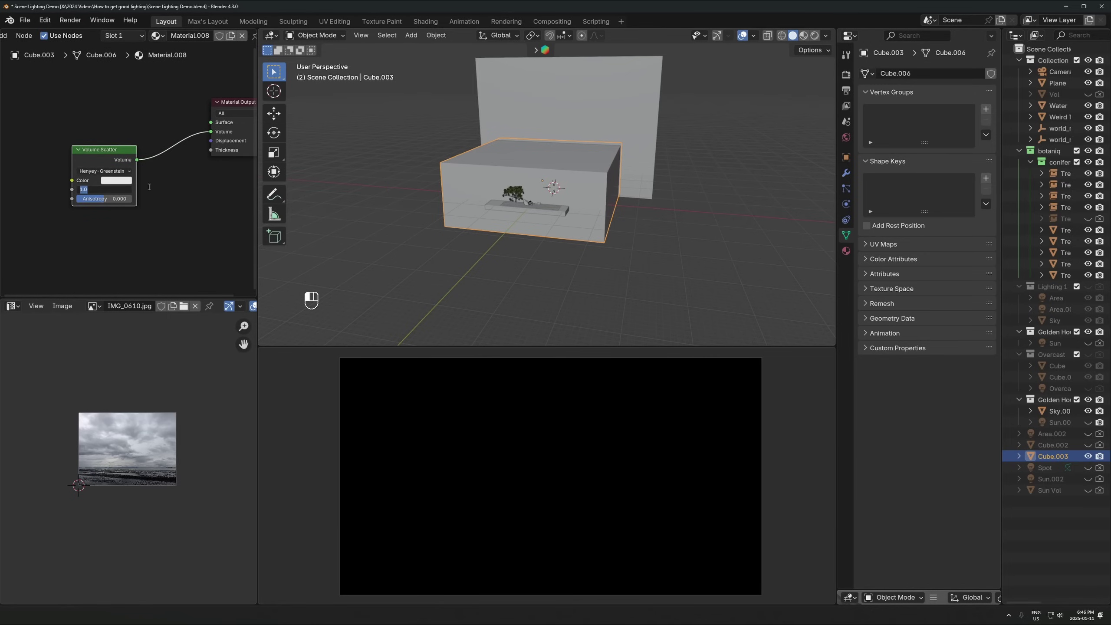
text(0.01)
key(Return)
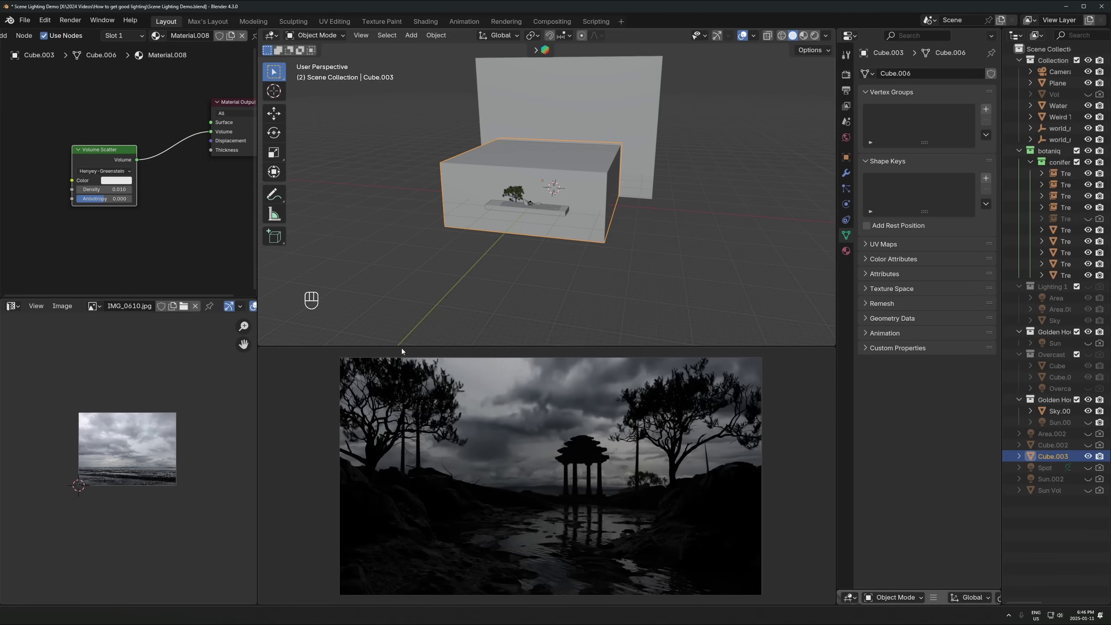
scroll(569, 503, down, 2)
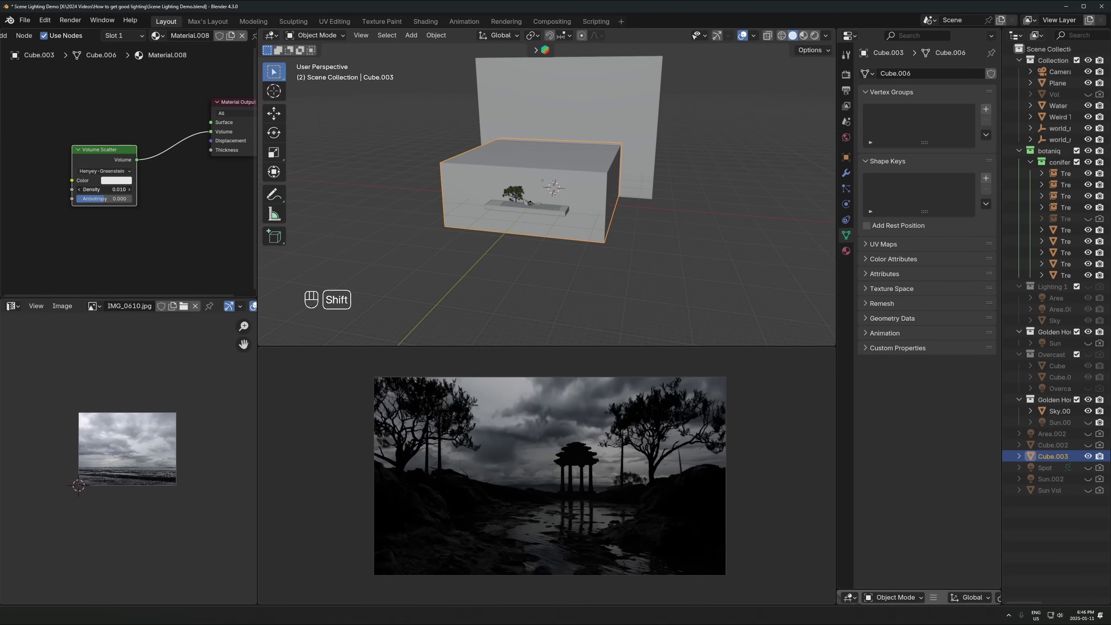
- Raise the Volume Scatter density to 0.04 for thicker fog
click(113, 190)
text(4)
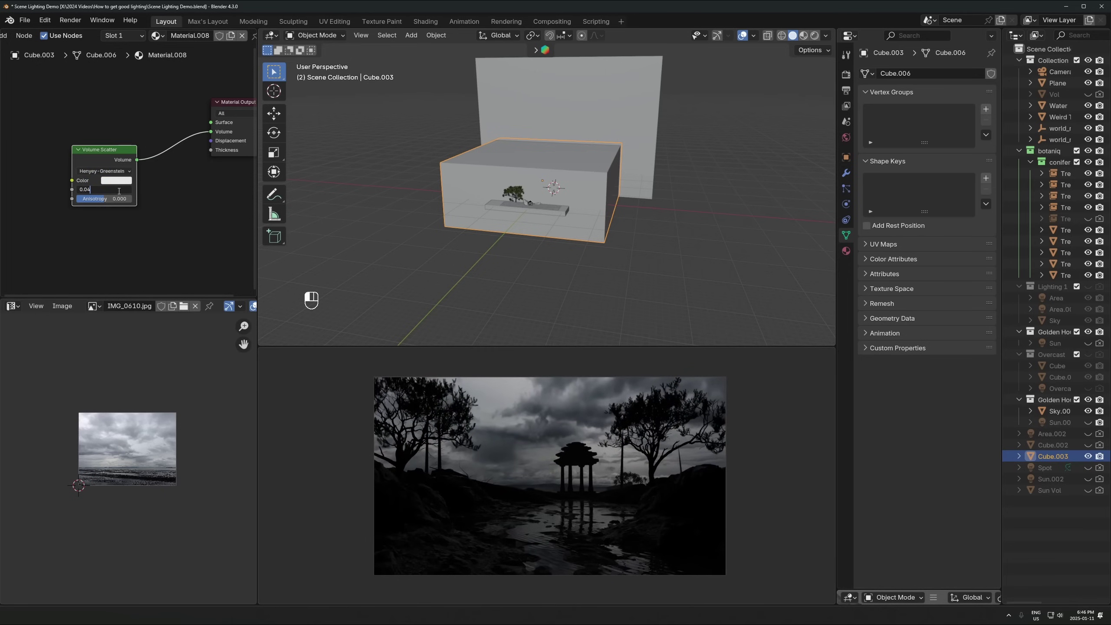
key(Return)
scroll(109, 176, up, 2)
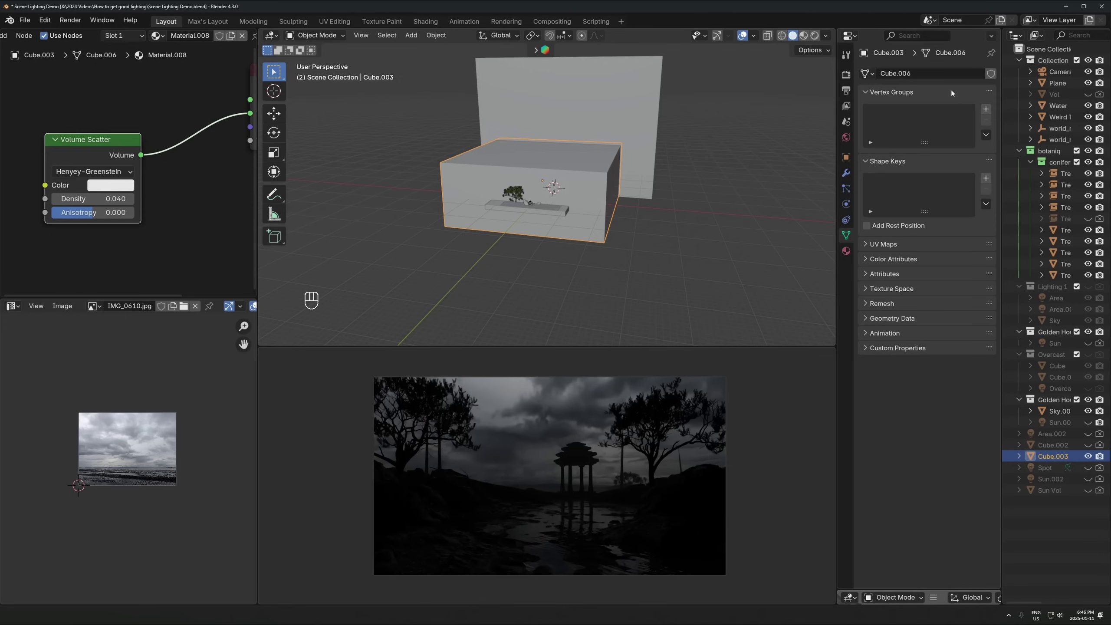
- In the render settings, set the light paths' maximum volume bounces to 1
click(846, 74)
click(933, 311)
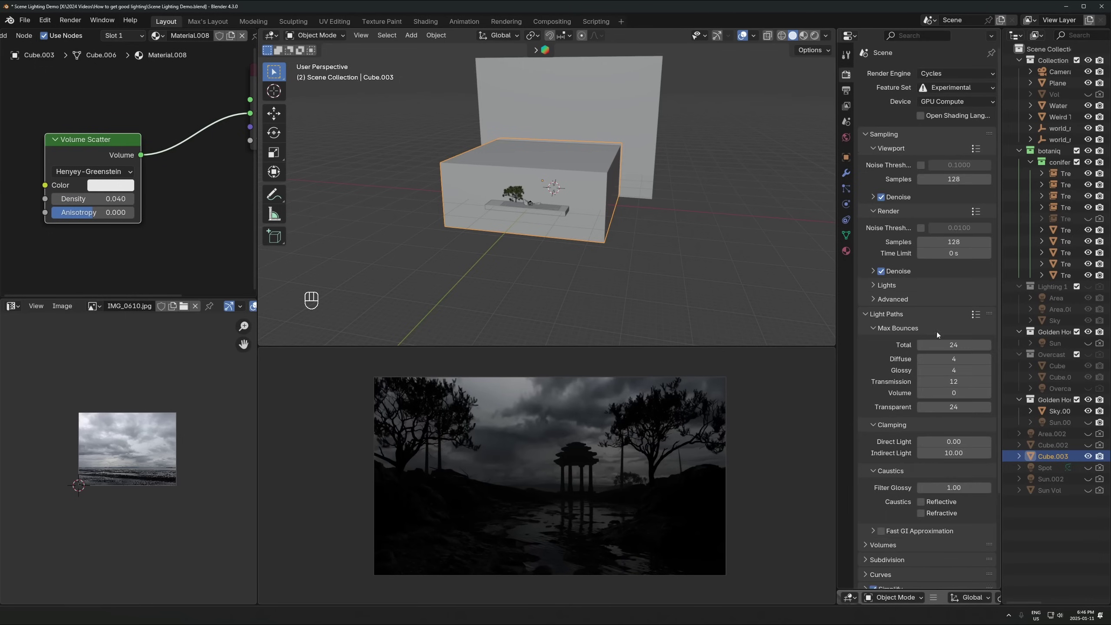
click(989, 393)
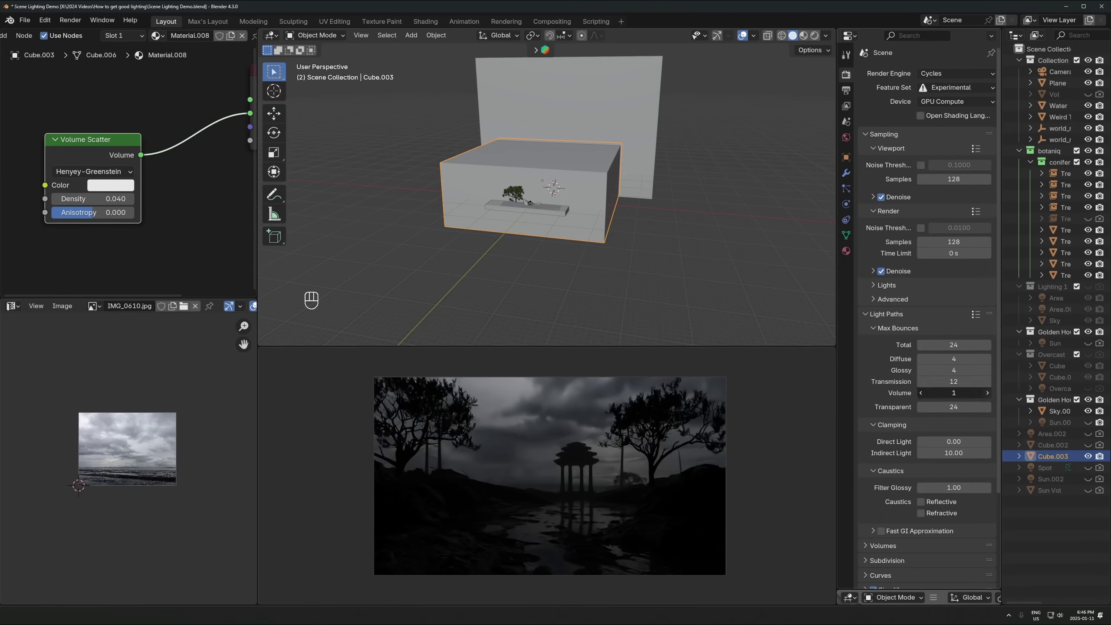
click(884, 315)
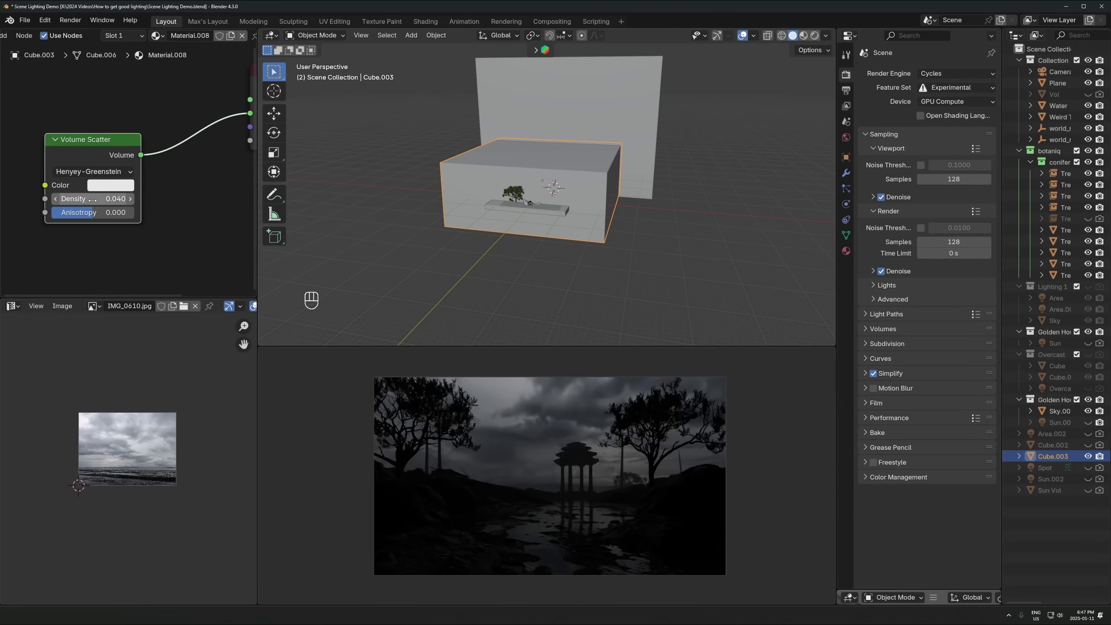
- Set the Volume Scatter anisotropy to about 0.643 and display the fog cube as an outline in the viewport
drag(104, 212, 116, 212)
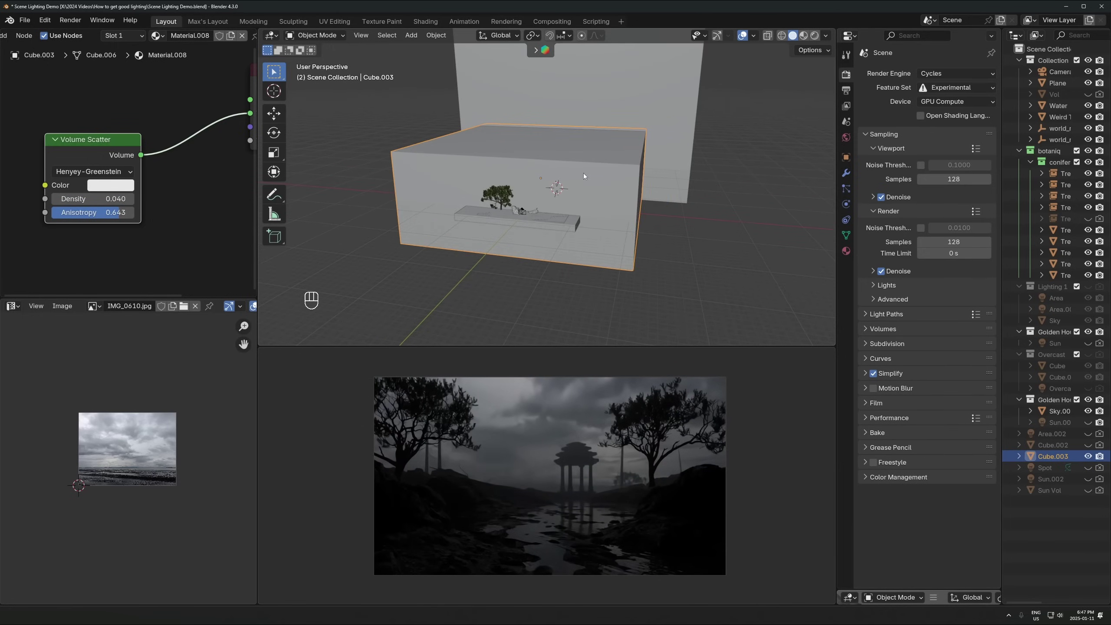
key(d)
click(572, 139)
scroll(601, 292, up, 3)
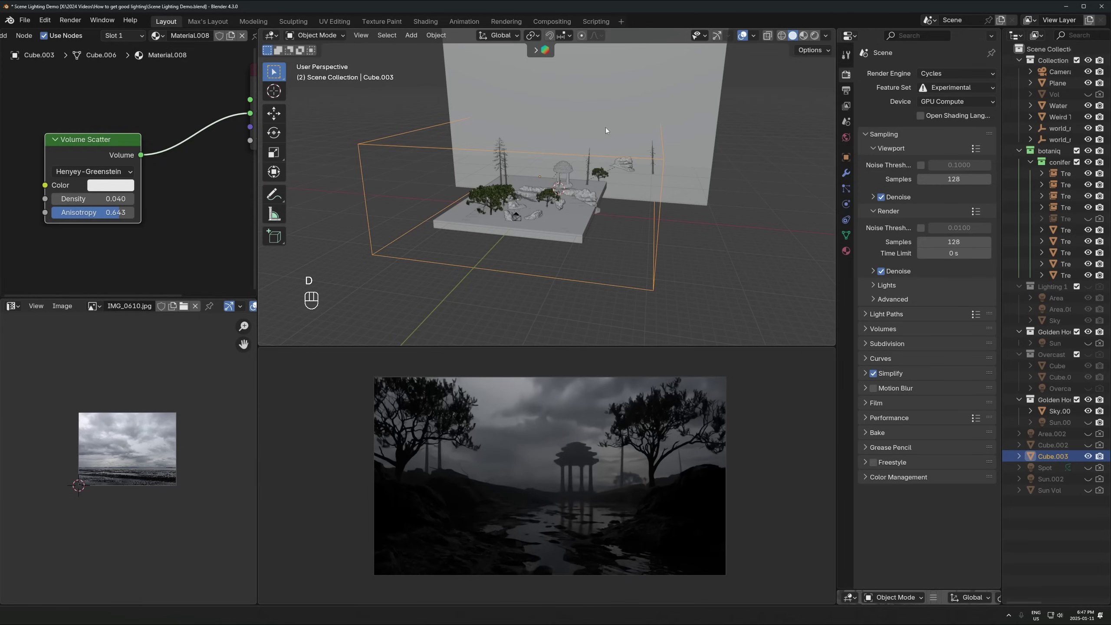
scroll(588, 242, down, 1)
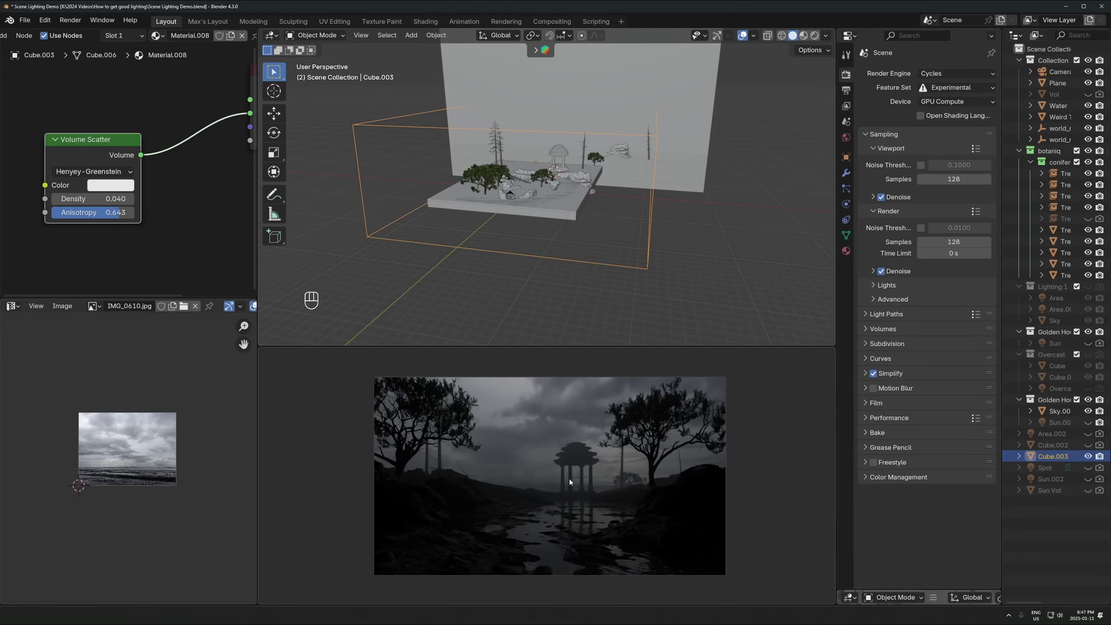
scroll(591, 455, up, 1)
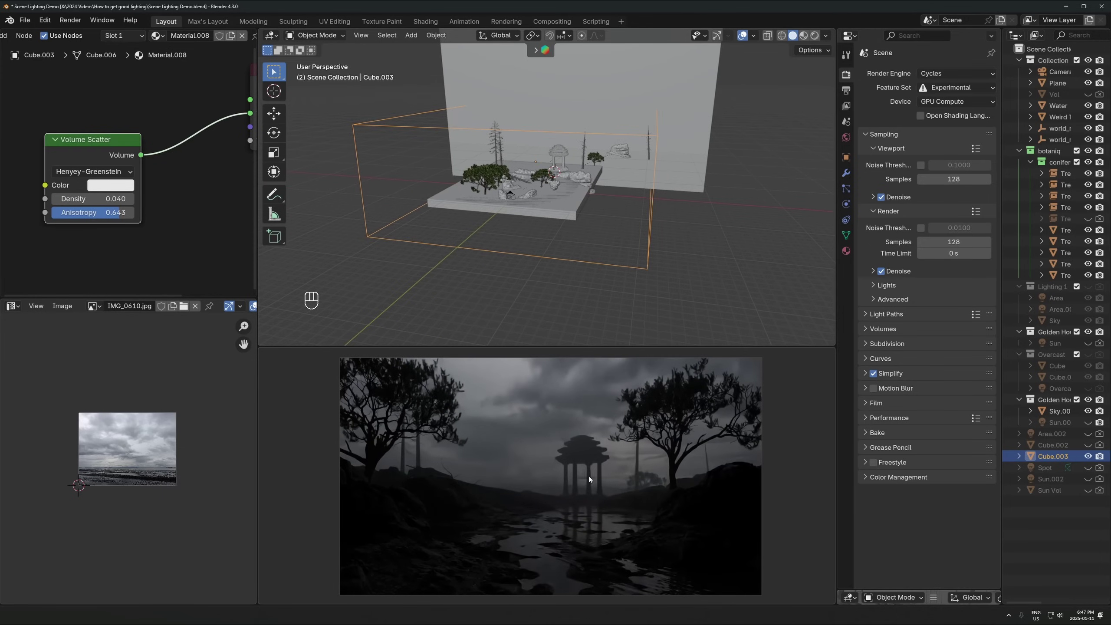
- Hide the sky backdrop plane and show it again to judge its contribution to the lighting
click(646, 109)
click(1089, 412)
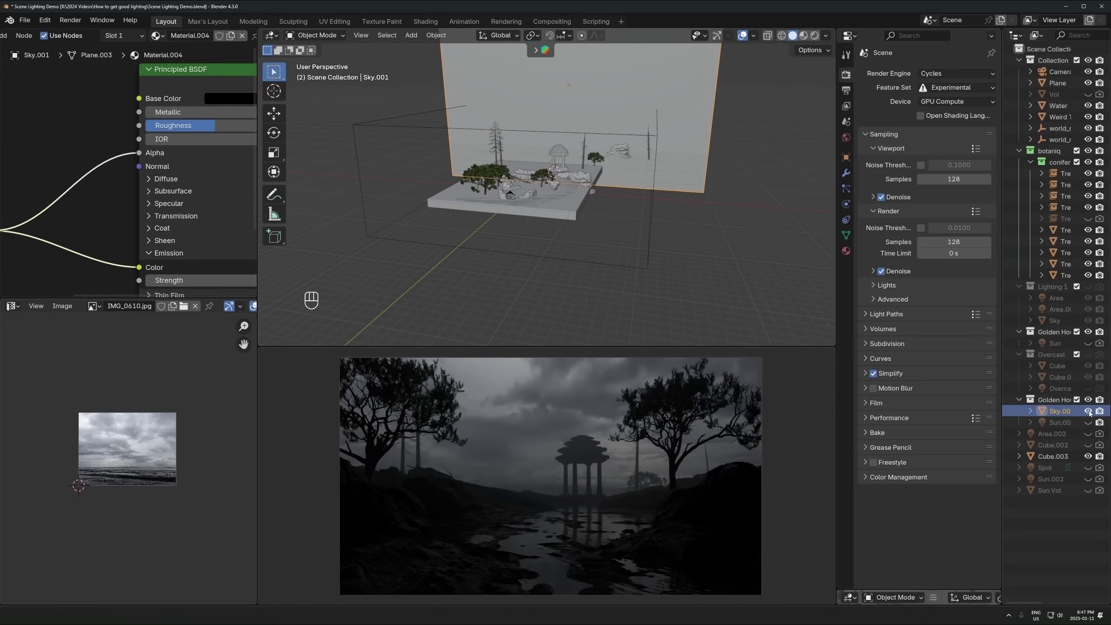
click(1089, 412)
- Add an area light and raise it high above the scene
click(477, 229)
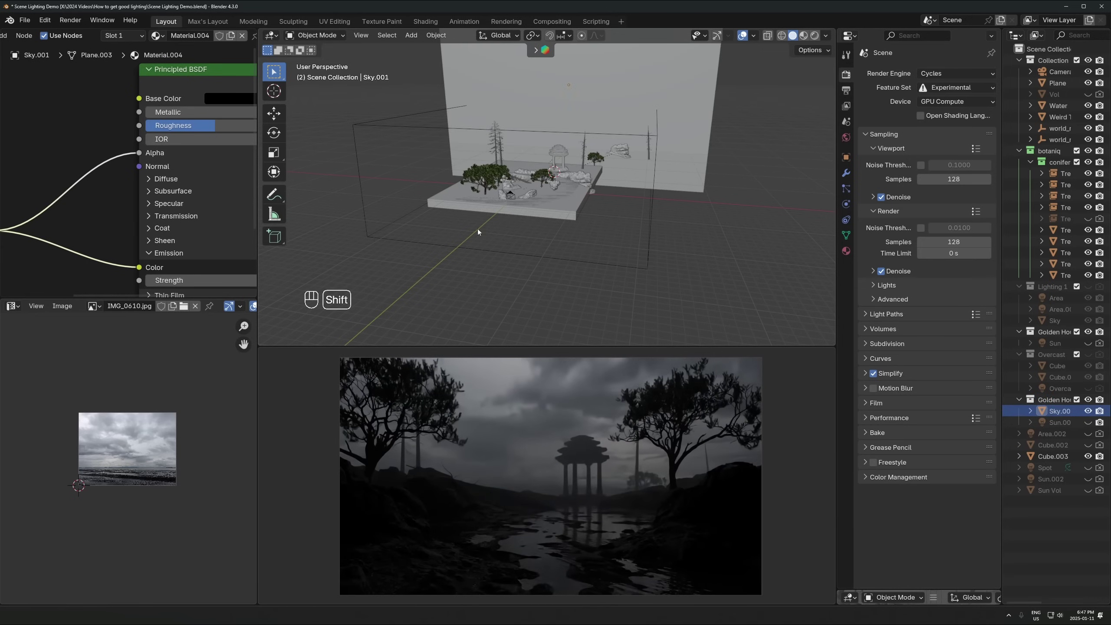
key(shift+a)
mouse_move(558, 303)
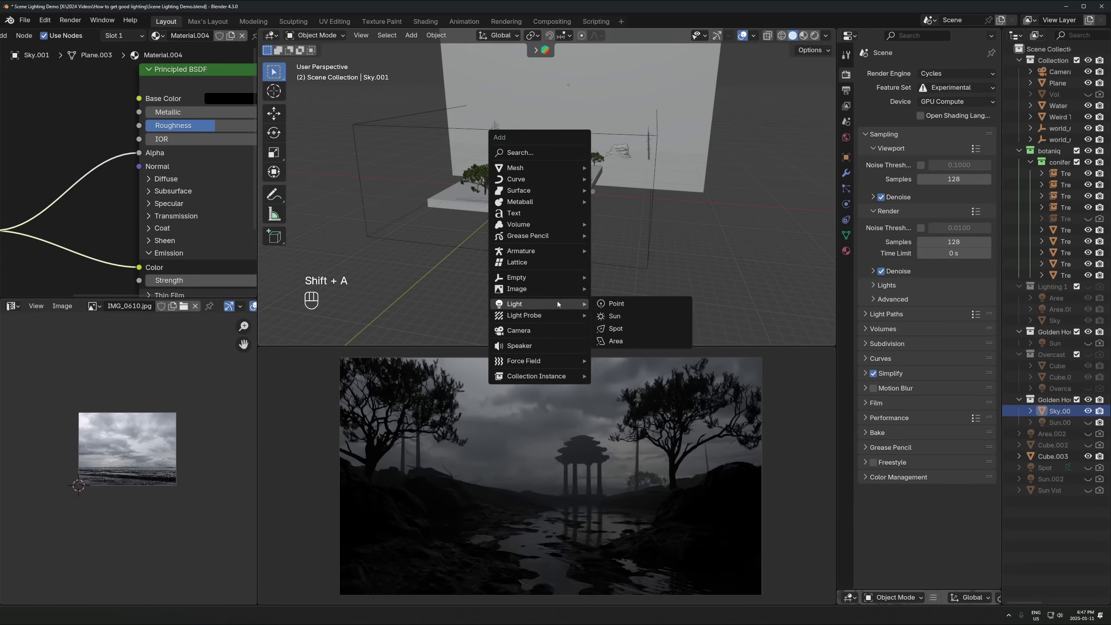
click(634, 341)
key(g)
key(z)
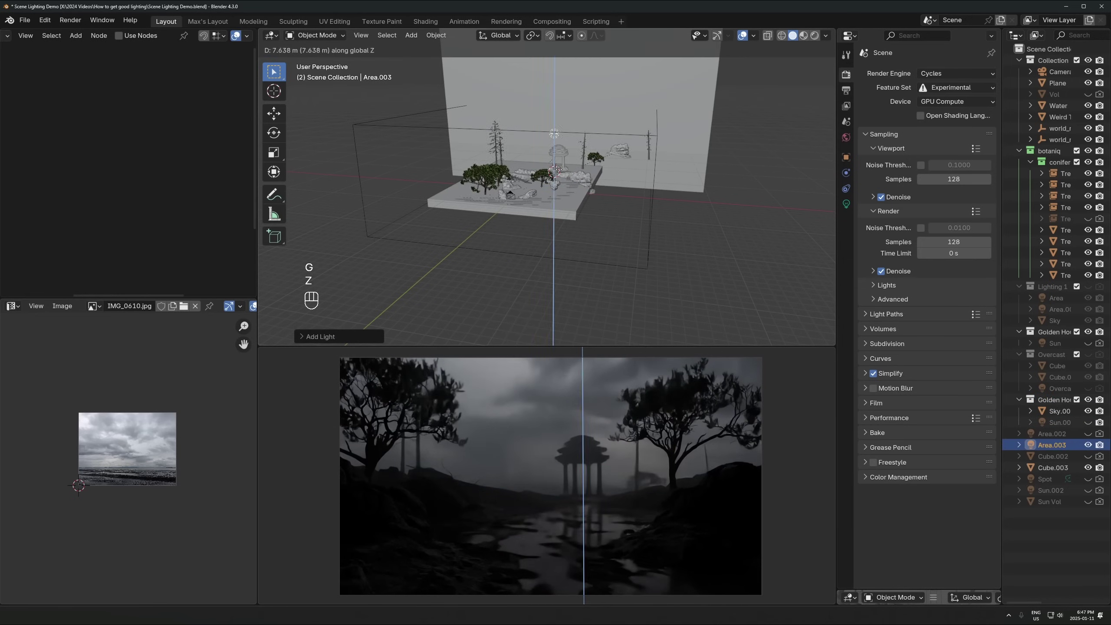
key(g)
click(540, 142)
- Set the area light's power to 1000 W and enlarge its size to about 11.3 m
click(847, 204)
double_click(947, 151)
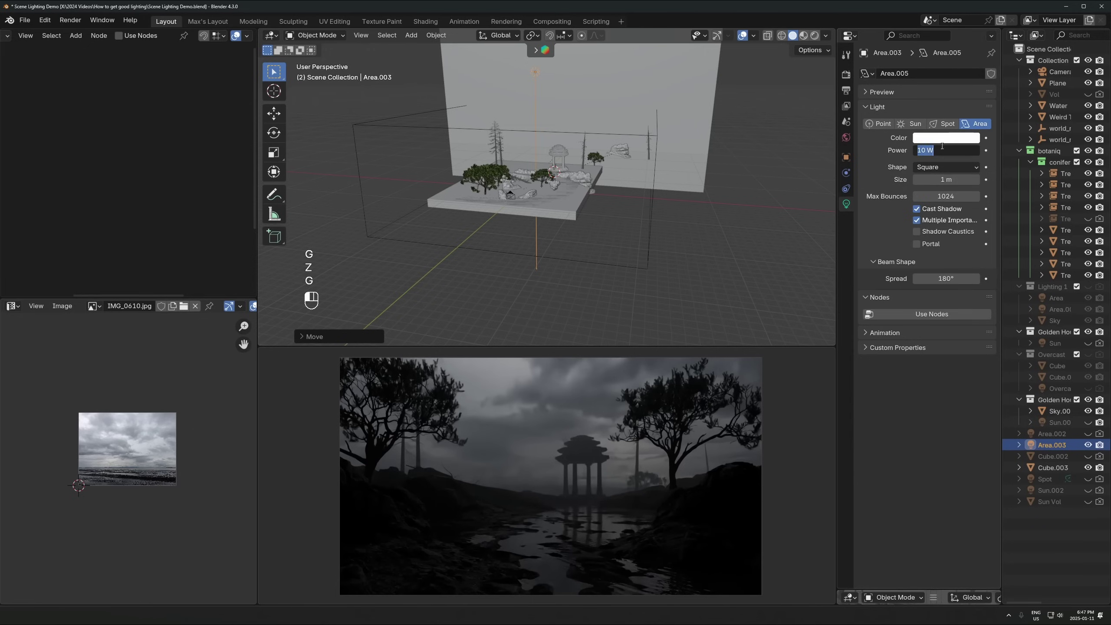
text(1000)
key(Return)
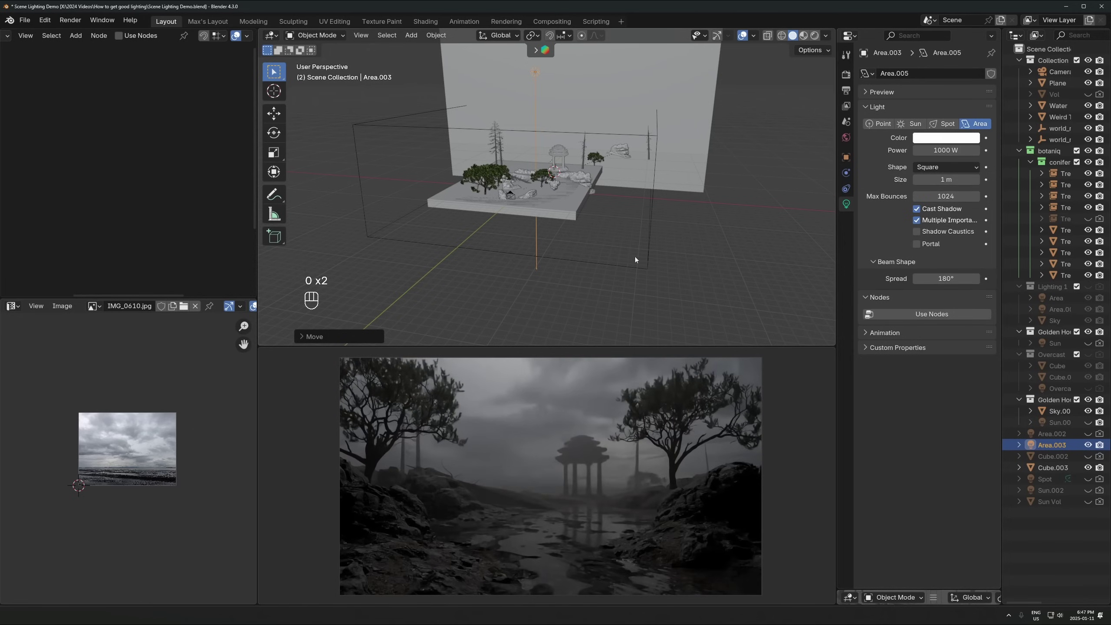
drag(916, 182, 979, 180)
scroll(587, 264, down, 2)
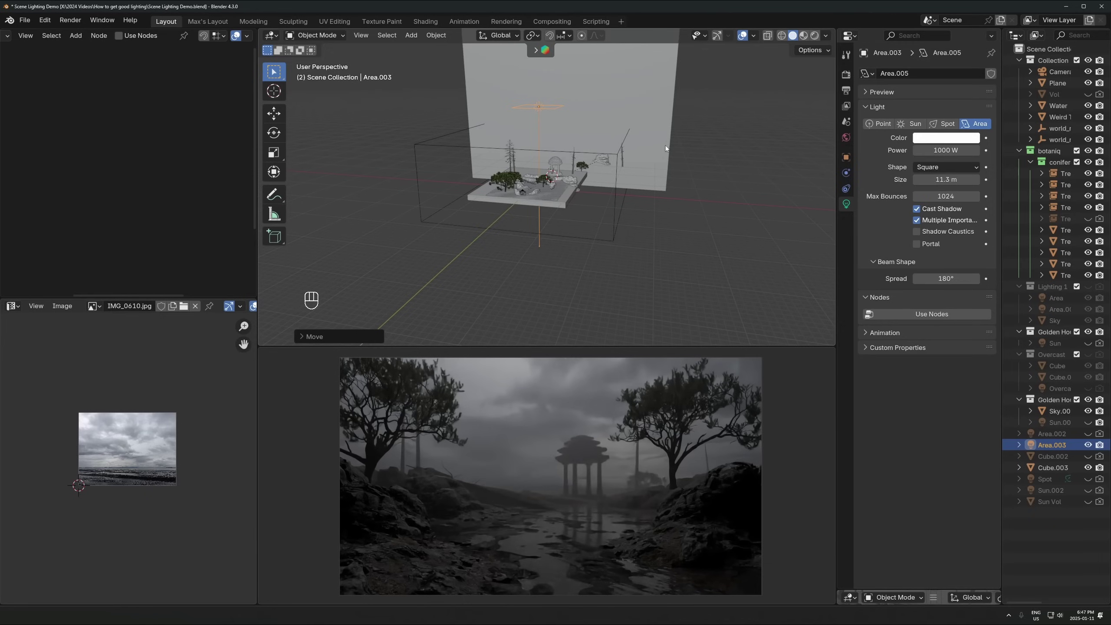
- Scale the area light and move it higher along Z above the landscape
key(s)
click(666, 148)
middle_drag(665, 148, 528, 183)
key(g)
key(z)
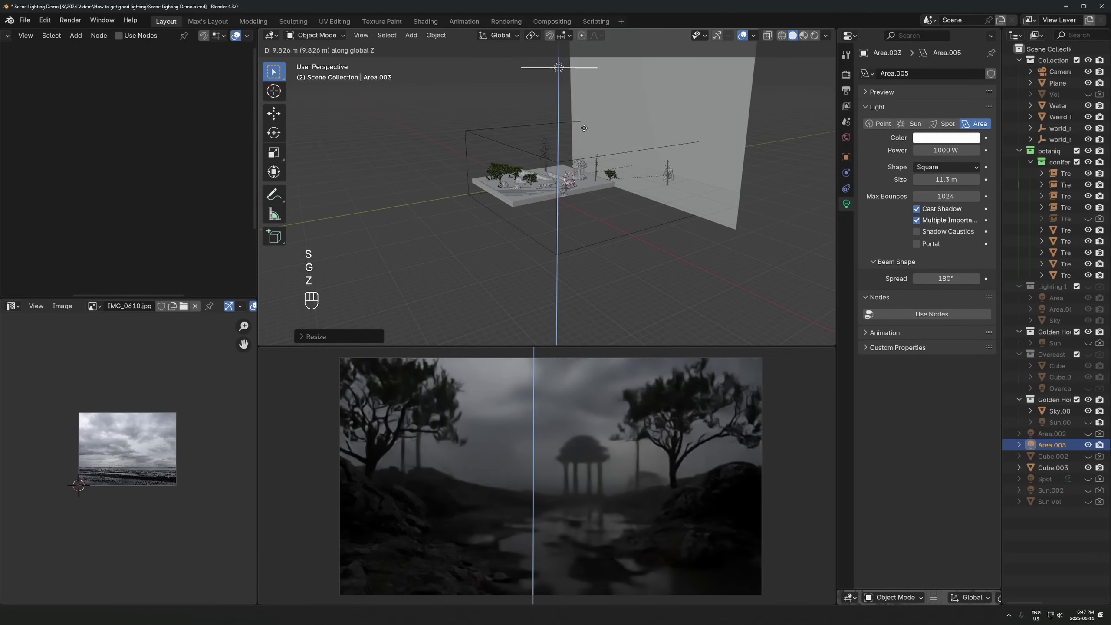
click(573, 133)
key(g)
key(y)
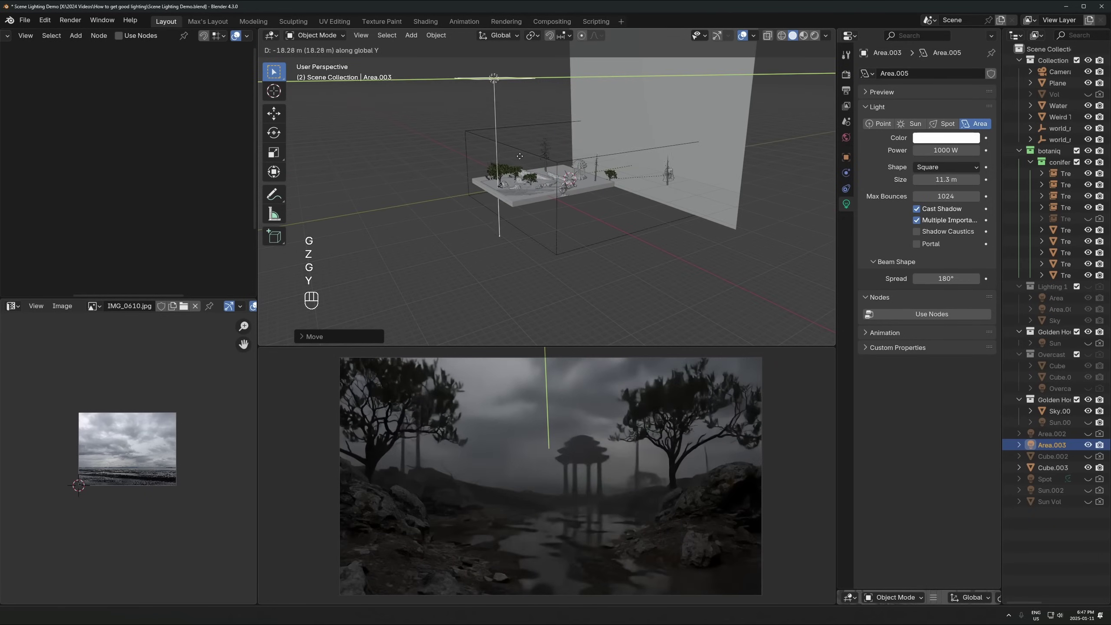
key(Escape)
- Enlarge the square area light's size to about 13.9 m
drag(945, 180, 953, 179)
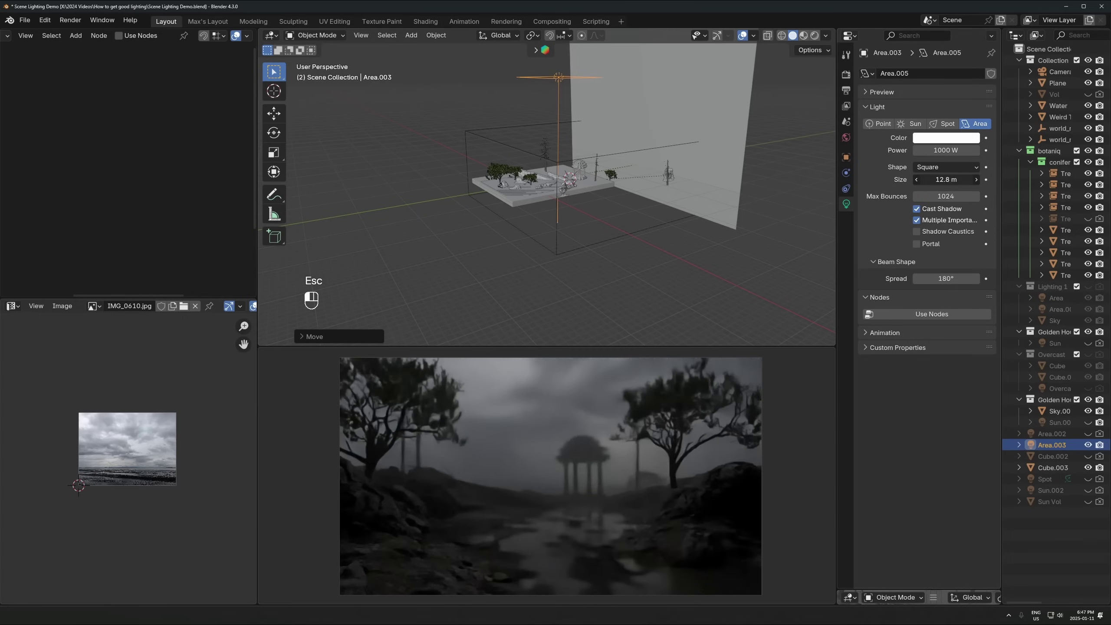
middle_drag(453, 265, 694, 177)
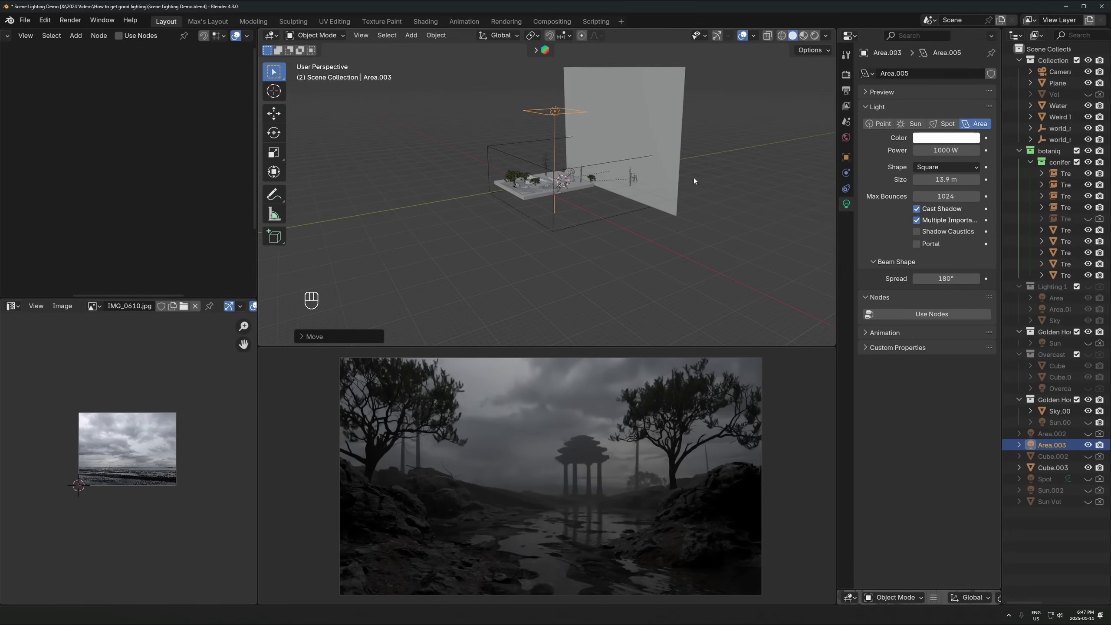
- Try rotating the area light and undo the rotation
key(r)
click(571, 165)
key(g)
key(Escape)
key(ctrl+z)
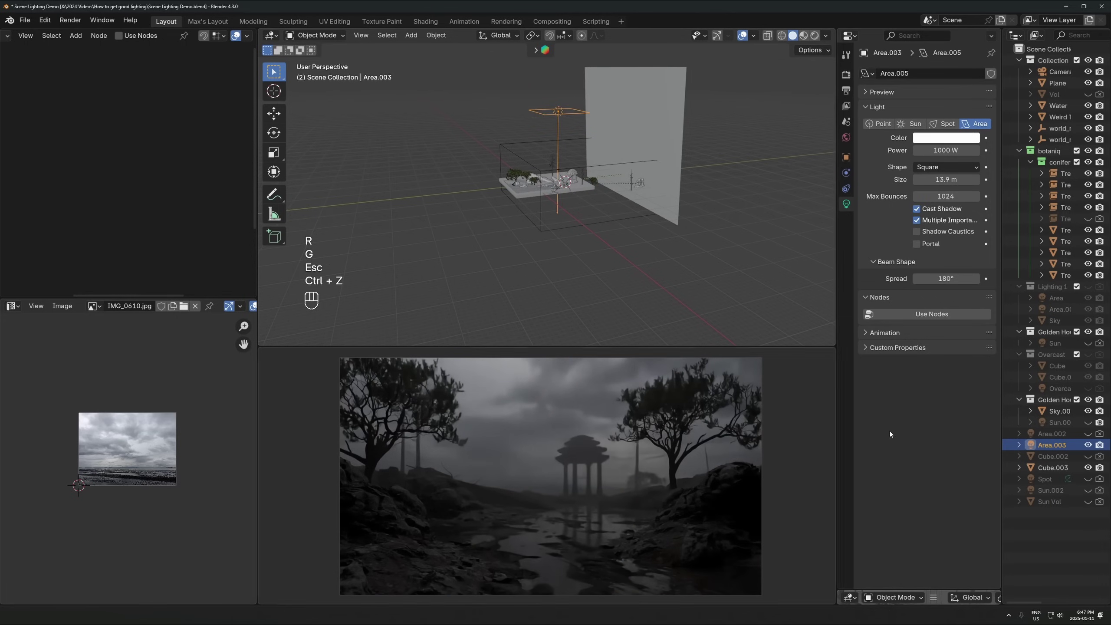
- Hide the area light and connect the world's Background node to the World Output surface with a strength of 0.29
click(1088, 446)
scroll(39, 35, up, 3)
click(43, 36)
click(45, 60)
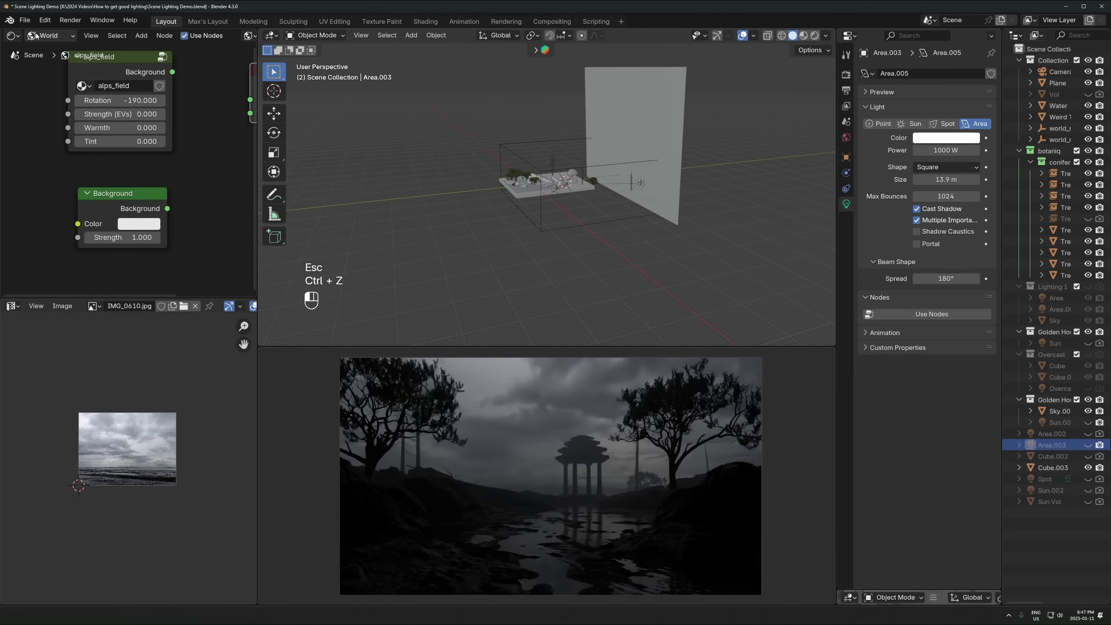
alt+right_drag(113, 215, 240, 140)
middle_drag(223, 231, 155, 212)
shift+drag(70, 217, 44, 217)
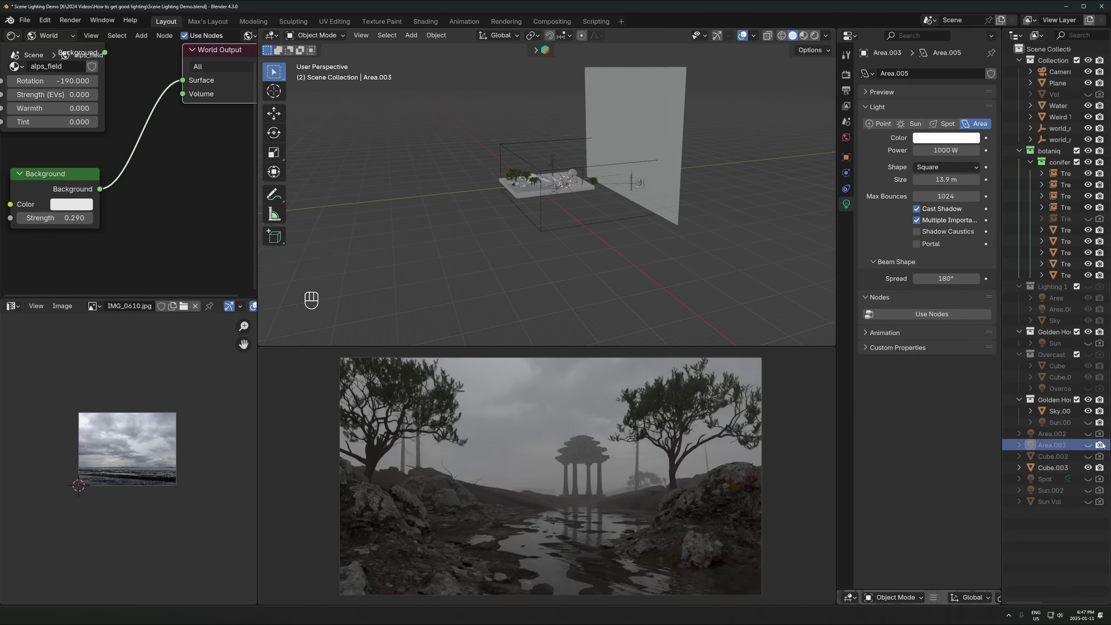
- Compare both lighting setups by temporarily disconnecting the world Background node and showing the area light in its place
drag(86, 207, 77, 220)
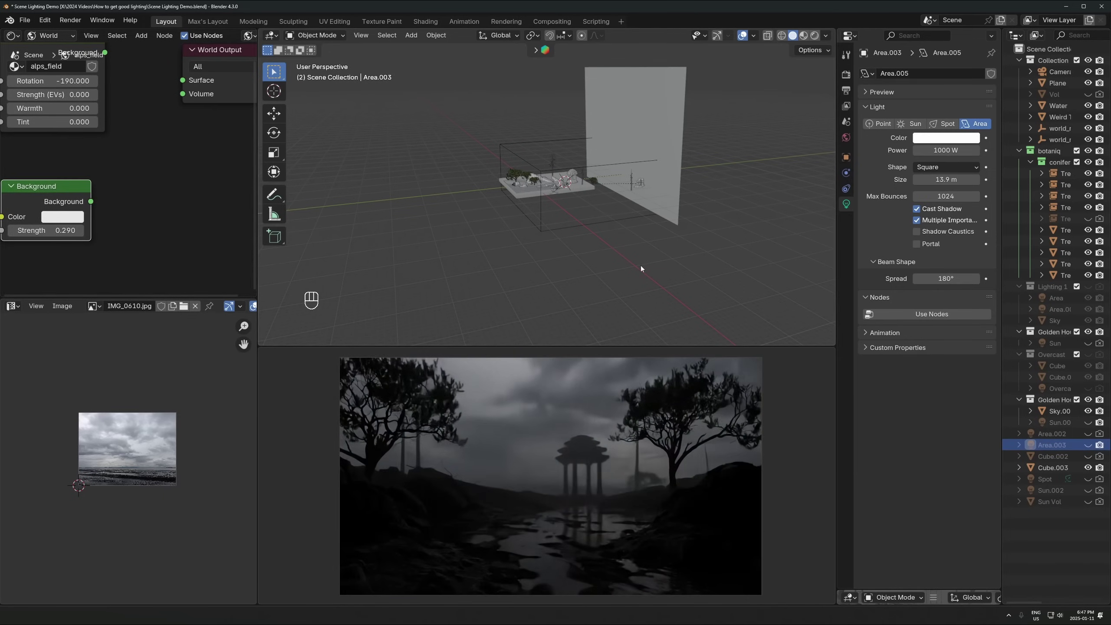
click(1091, 446)
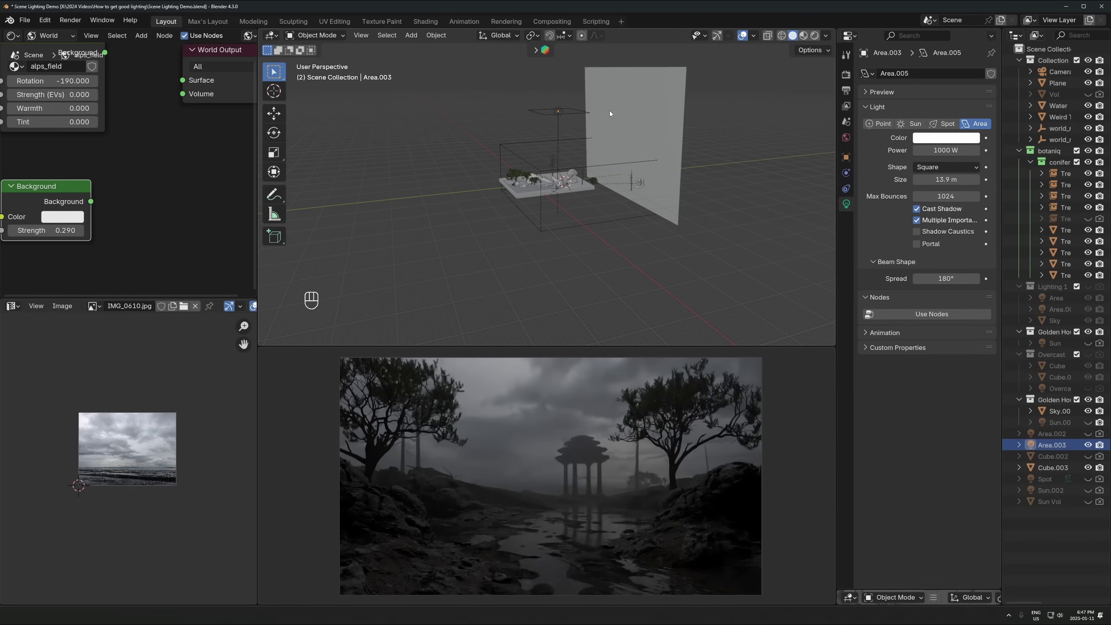
click(564, 118)
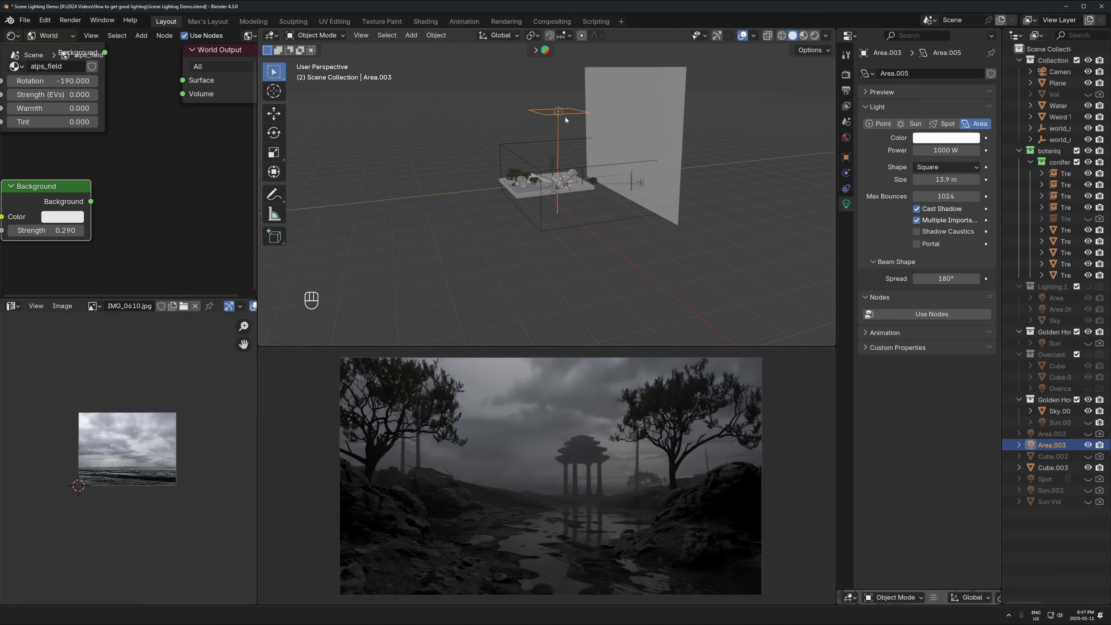
click(926, 150)
click(926, 150)
key(Escape)
click(1088, 445)
alt+right_drag(69, 223, 214, 81)
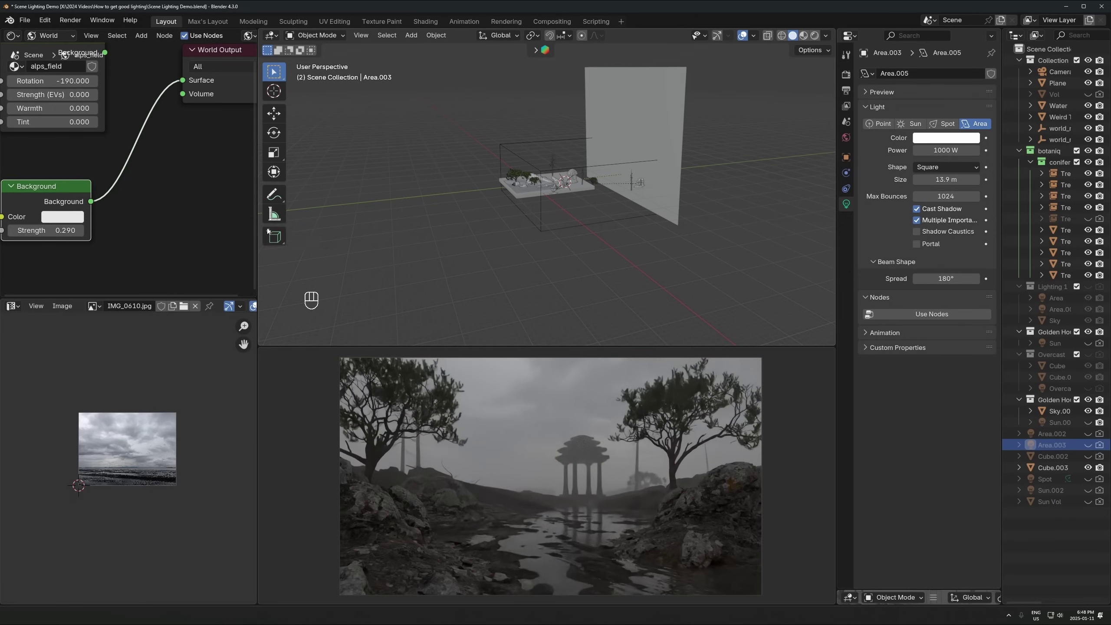
- Raise the world Background strength to 0.59 and check the rendered scene from outside the camera view
drag(61, 230, 88, 230)
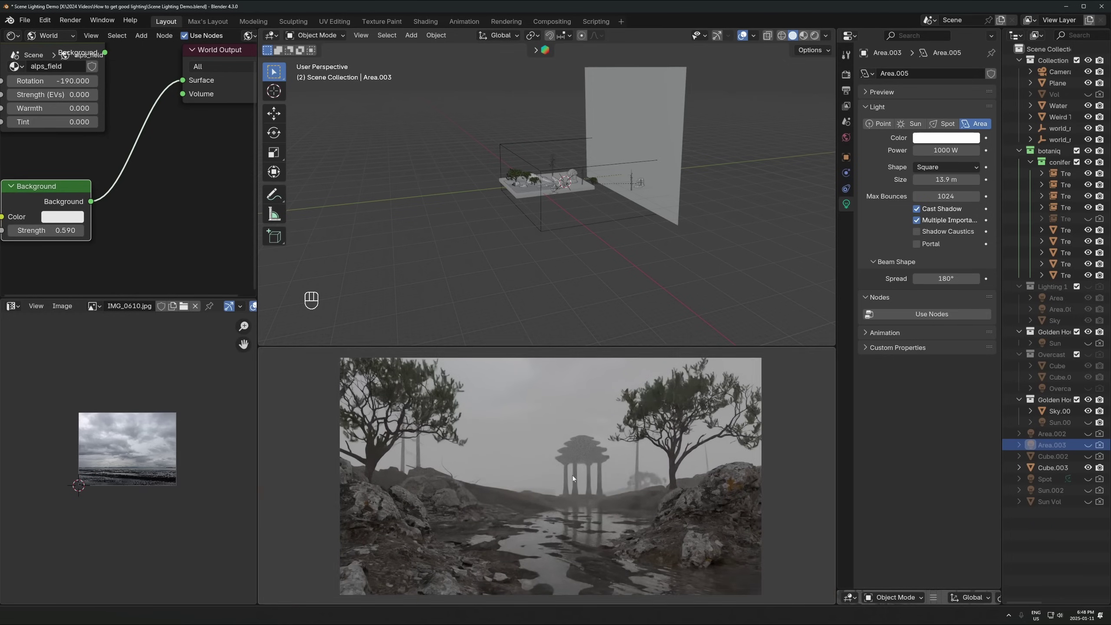
middle_drag(573, 476, 539, 448)
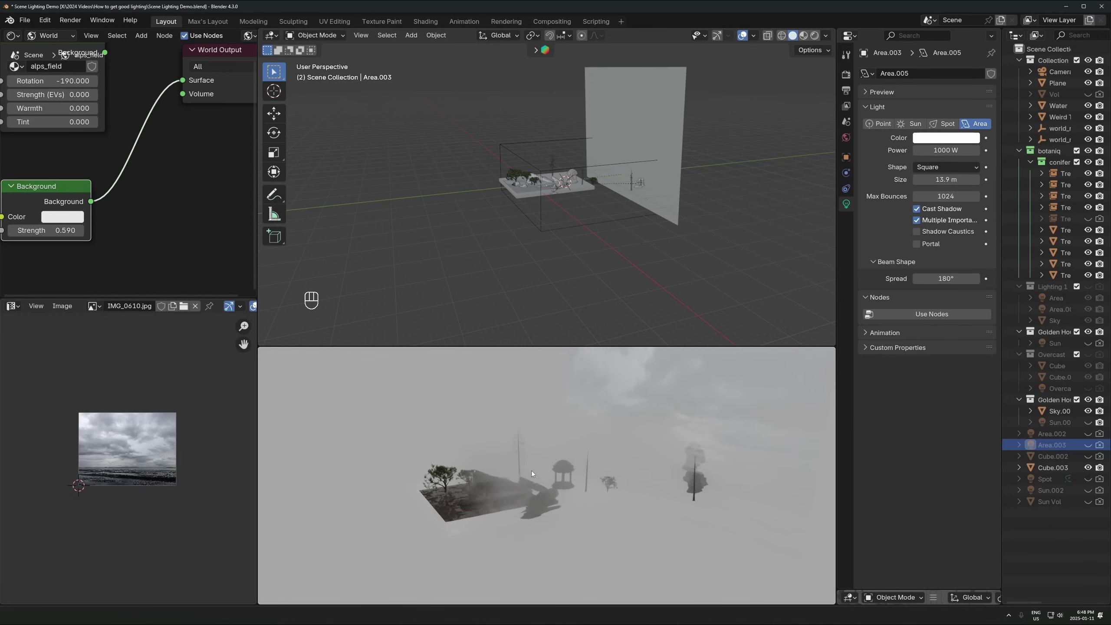
key(KP_0)
- Move the fog cube along the Y axis so it reaches further behind the camera end of the platform
scroll(544, 169, up, 3)
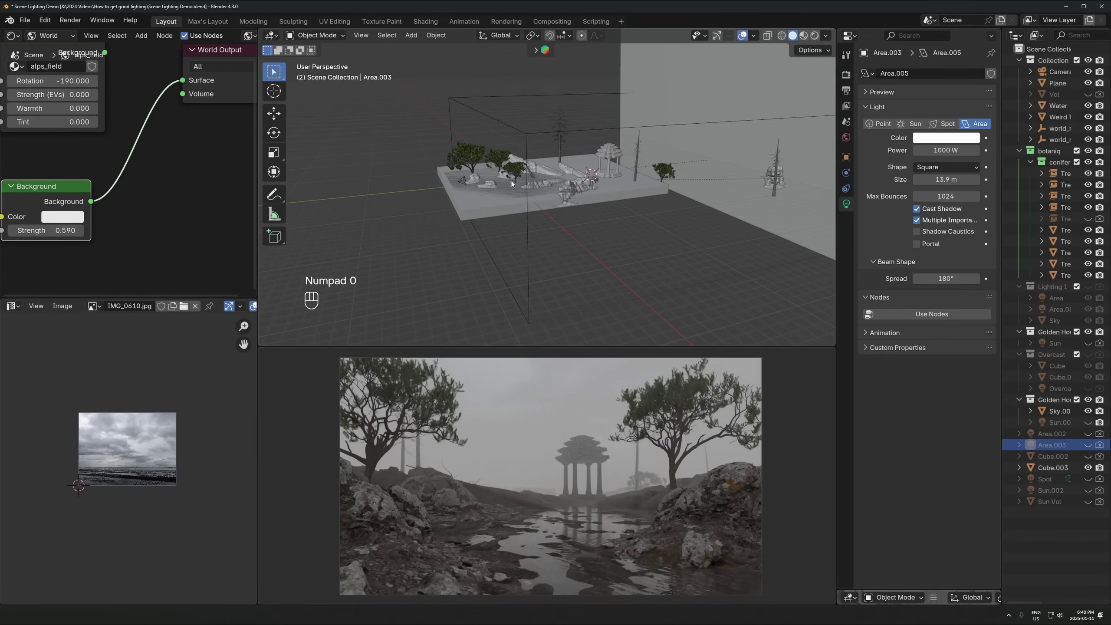
middle_drag(511, 180, 527, 196)
click(464, 139)
key(g)
key(y)
click(463, 138)
- Add a cube and move it along Y to the camera end of the platform
key(shift+a)
mouse_move(433, 78)
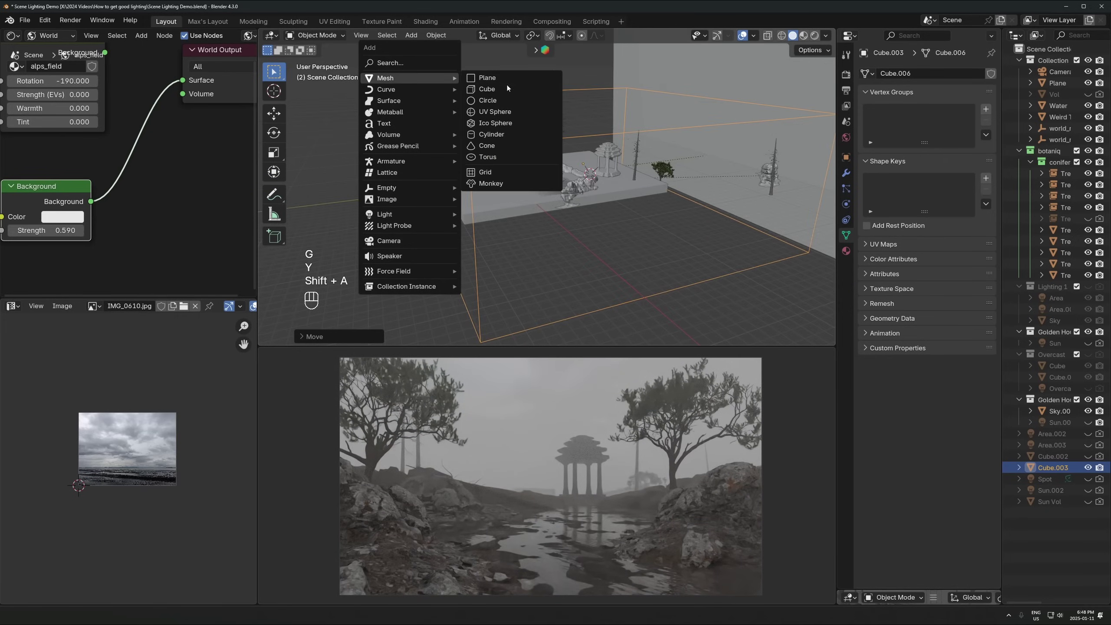
click(507, 87)
key(g)
key(y)
click(463, 194)
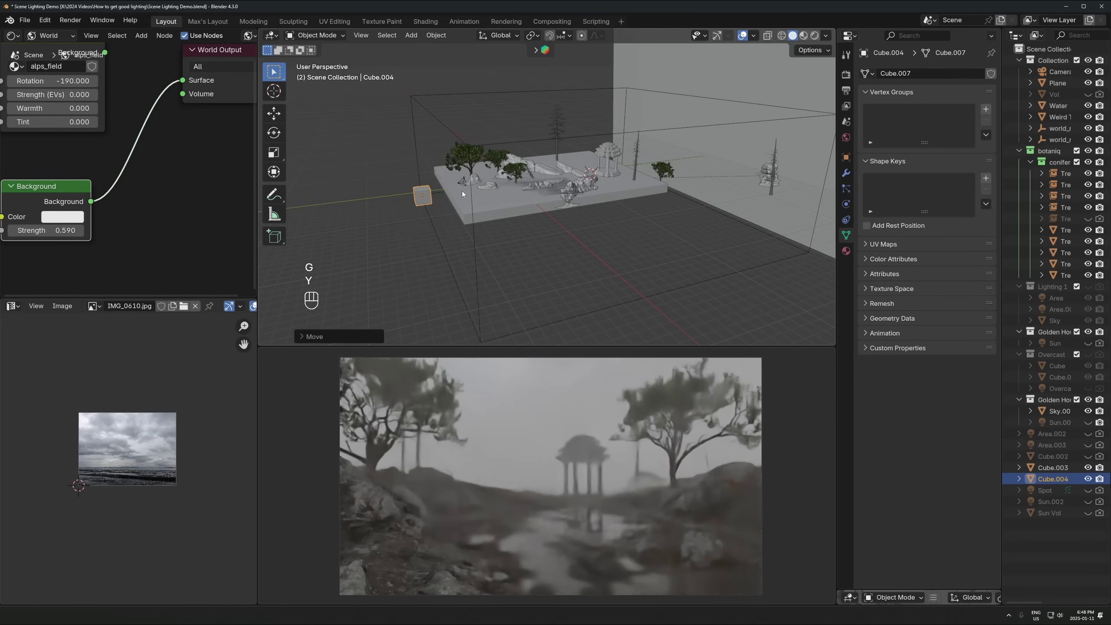
- Scale the new cube up into a large block and reposition it along Y behind the camera
key(s)
key(g)
key(y)
click(649, 188)
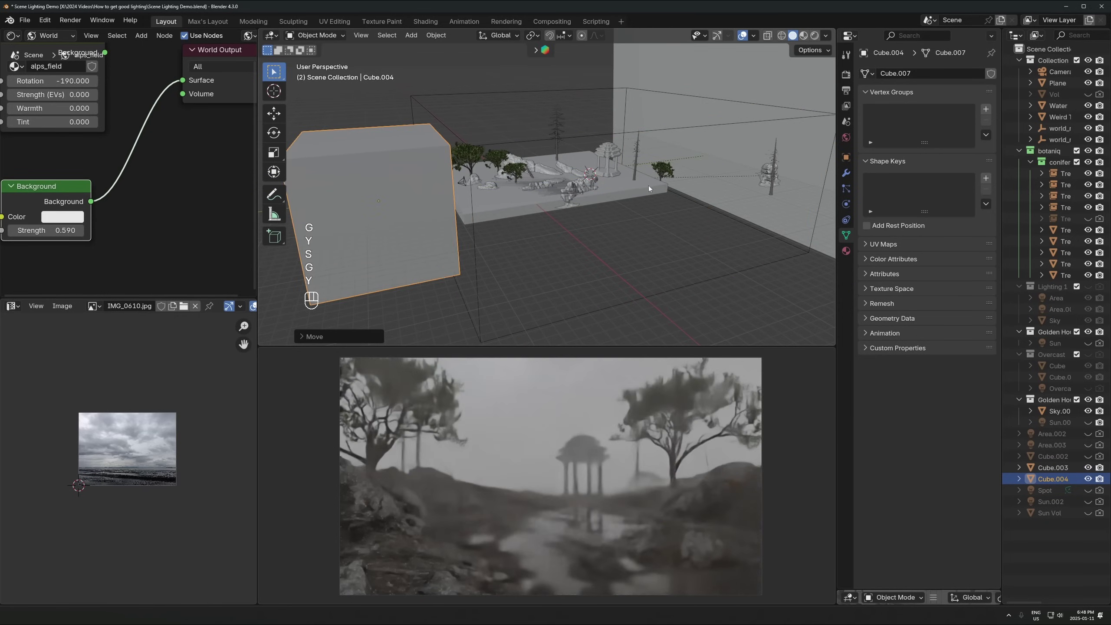
- Give the block behind the camera a new material with a black base color
click(52, 35)
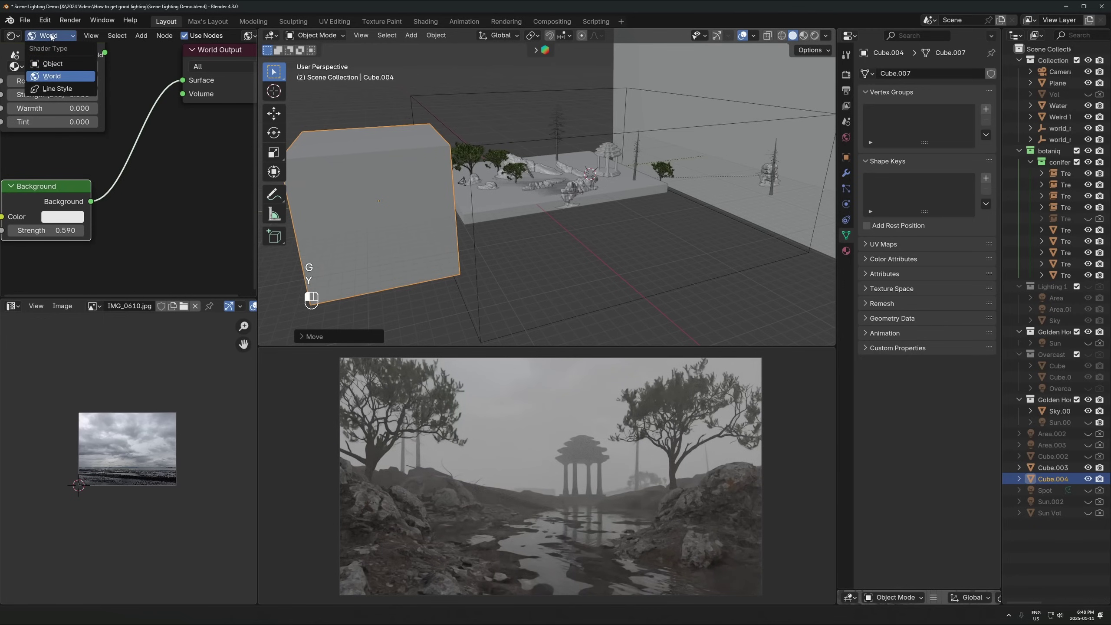
click(52, 63)
click(149, 35)
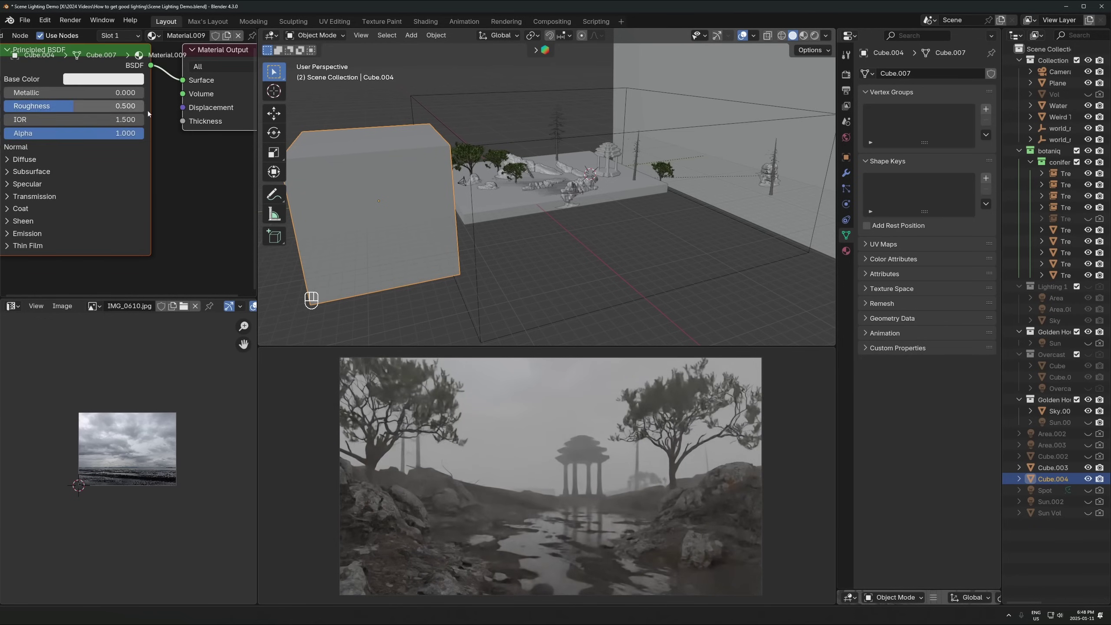
click(148, 117)
drag(224, 136, 221, 230)
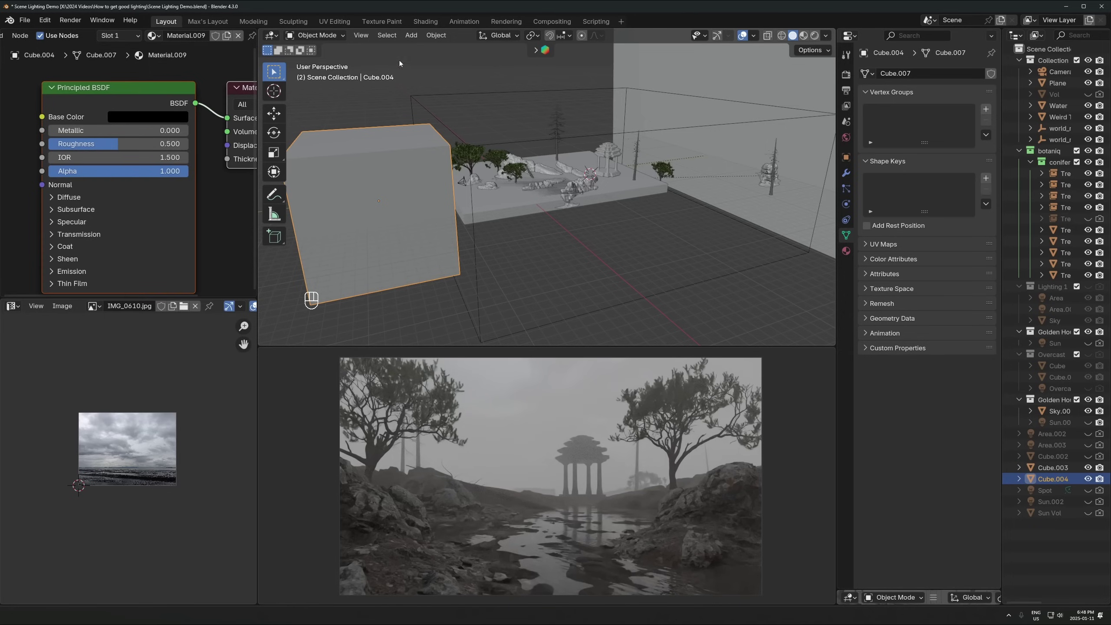
- Stretch the black block along the X axis to widen it
key(s)
key(x)
click(521, 193)
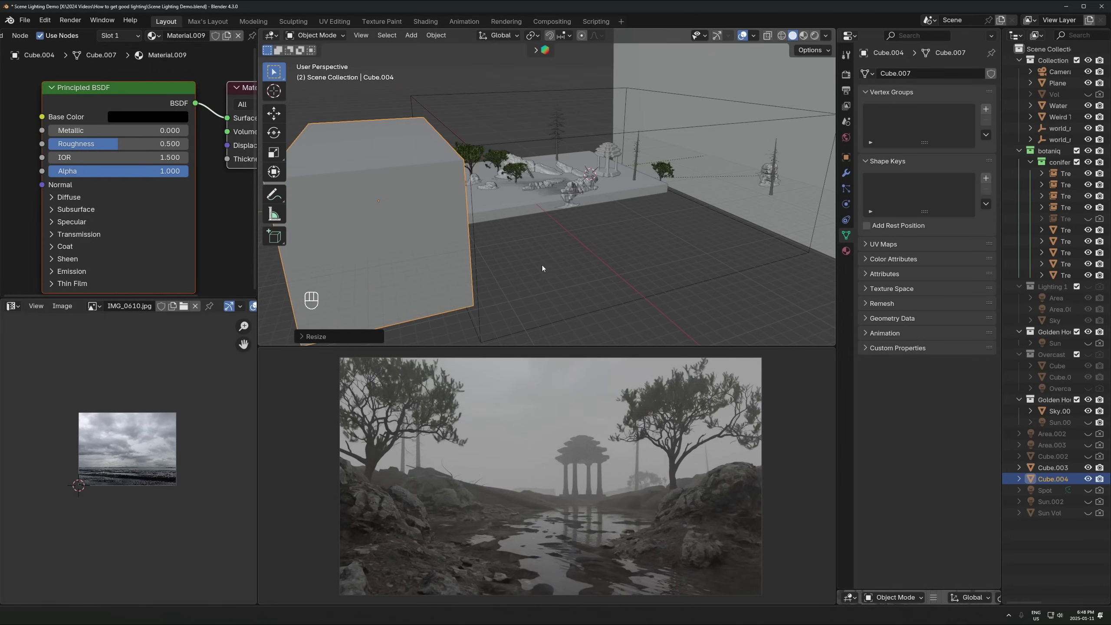
- Examine how the black block darkens the rendered scene by temporarily moving it away and checking the camera view
middle_drag(387, 179, 478, 231)
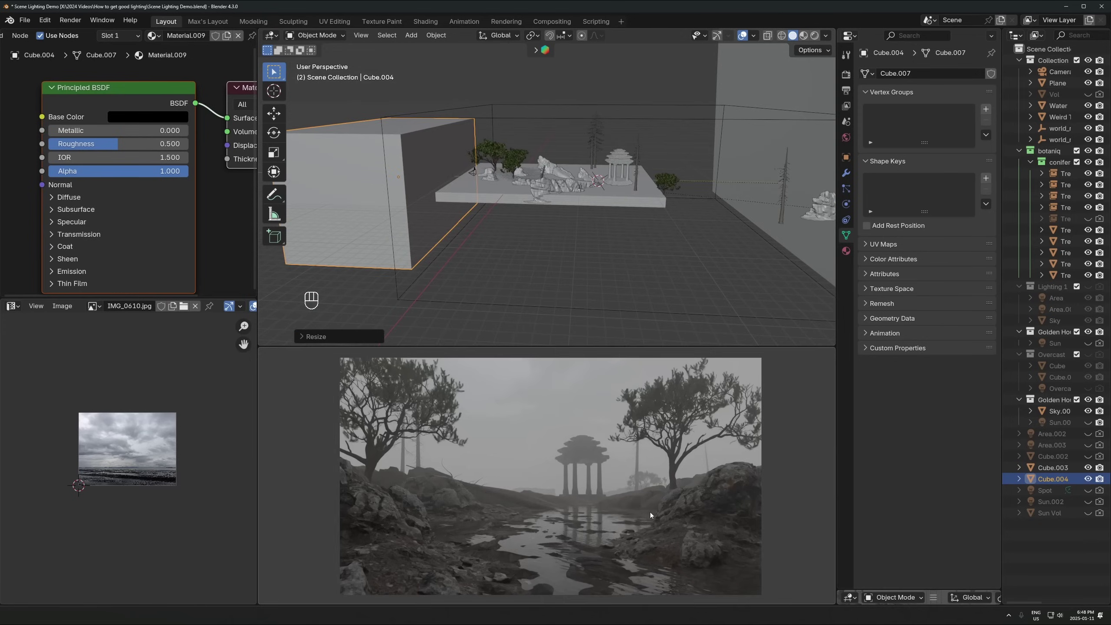
shift+middle_drag(649, 513, 578, 459)
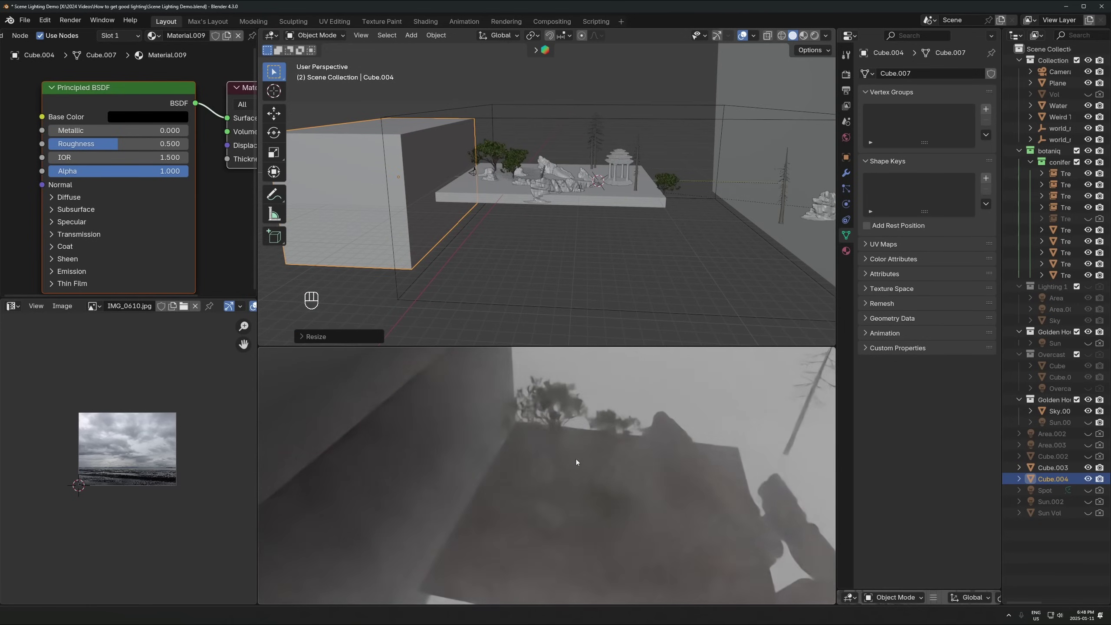
middle_drag(511, 416, 537, 422)
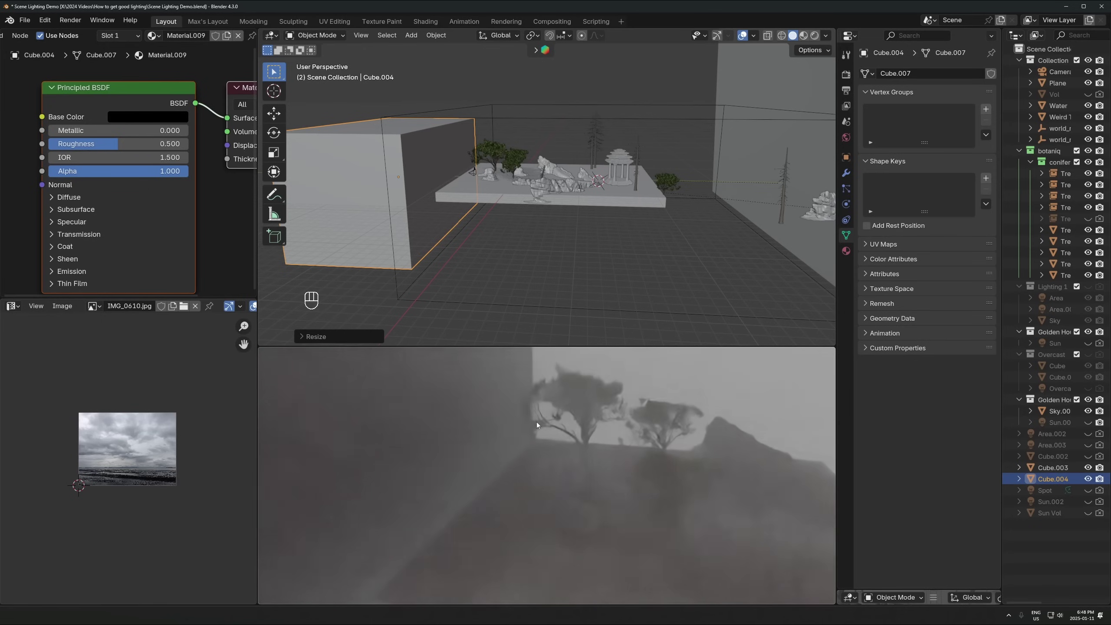
key(g)
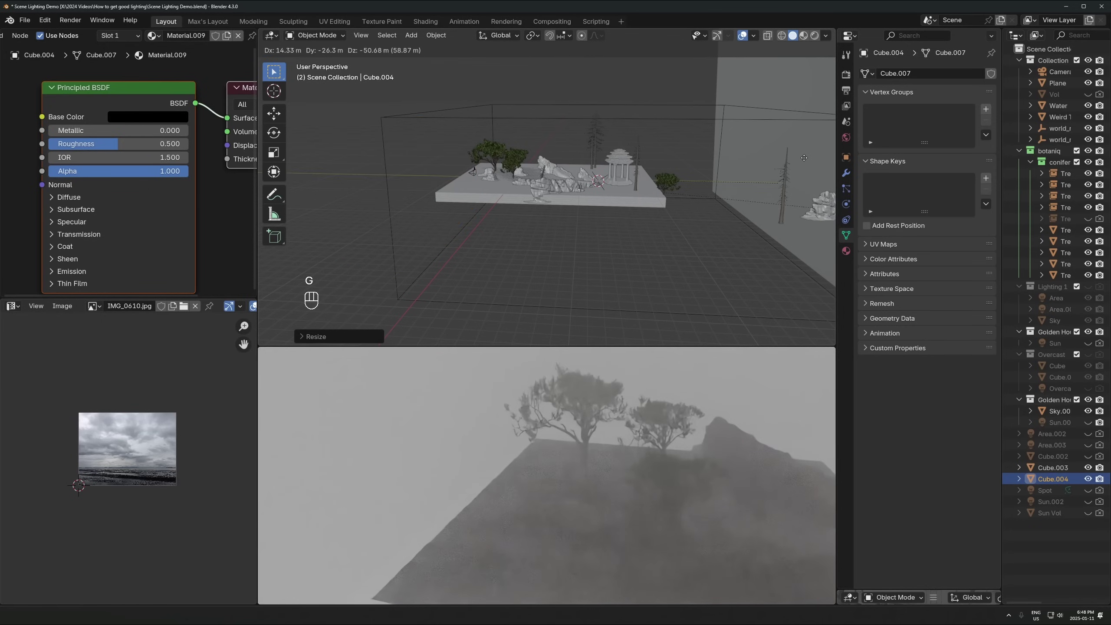
key(Escape)
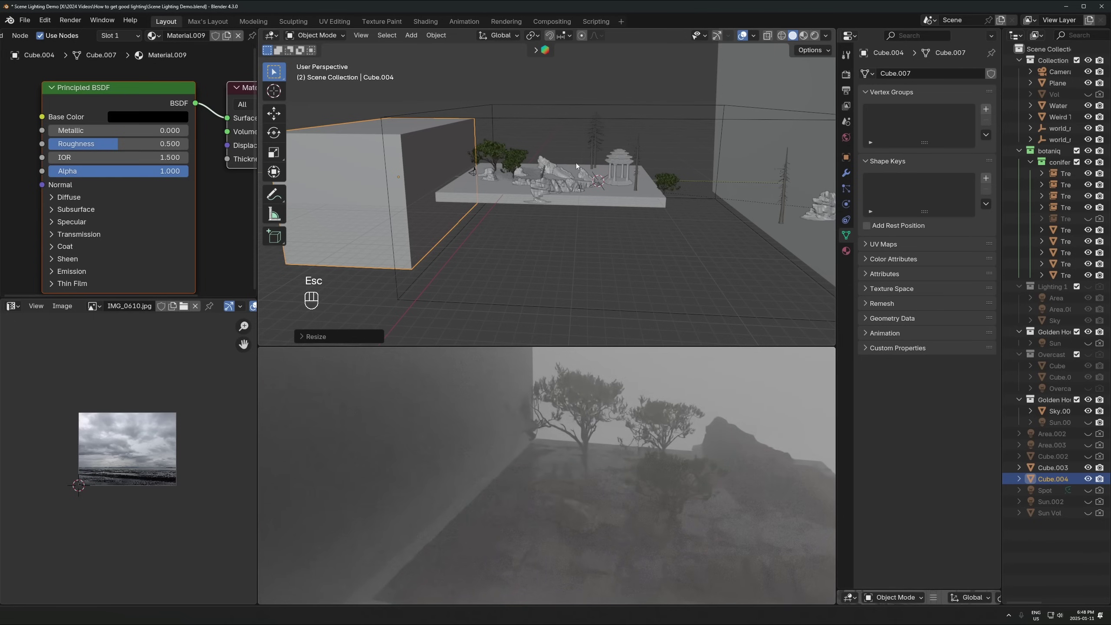
key(KP_0)
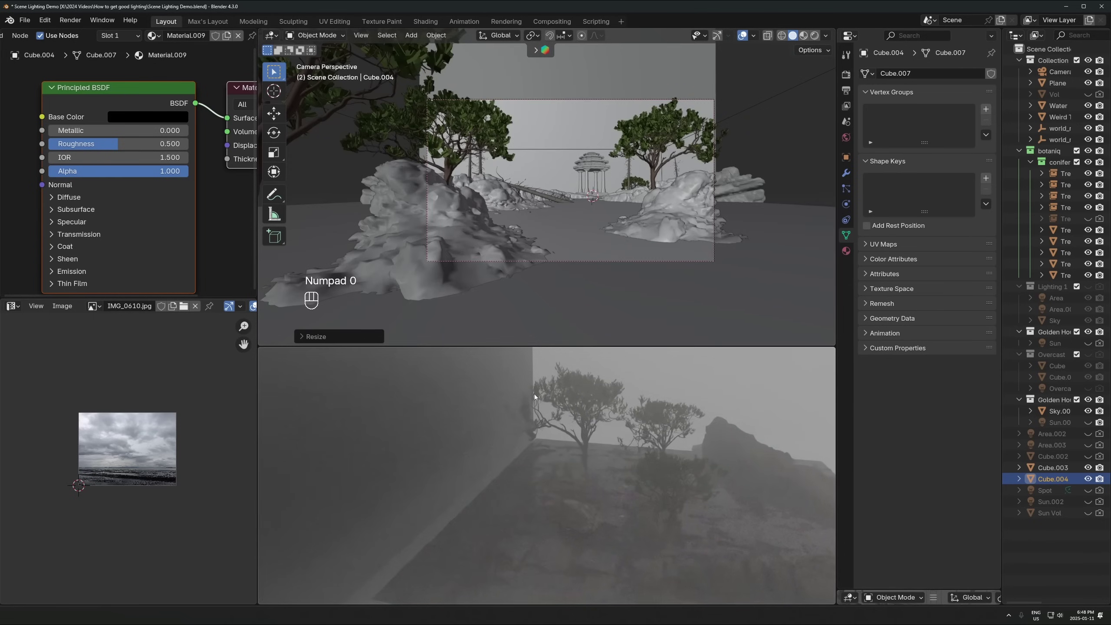
key(KP_0)
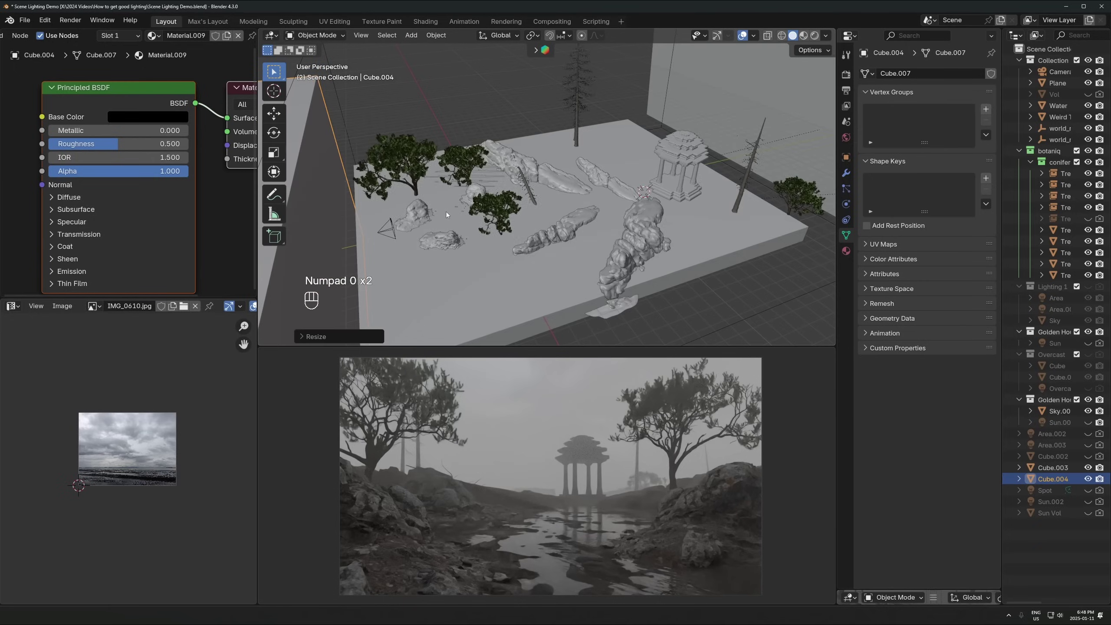
- Delete the face of the black block that faces the scene, leaving that side open
middle_drag(446, 212, 468, 200)
key(Tab)
key(3)
scroll(481, 185, down, 3)
key(x)
key(Tab)
- Move the opened black block toward the scene so that it encloses the camera
key(g)
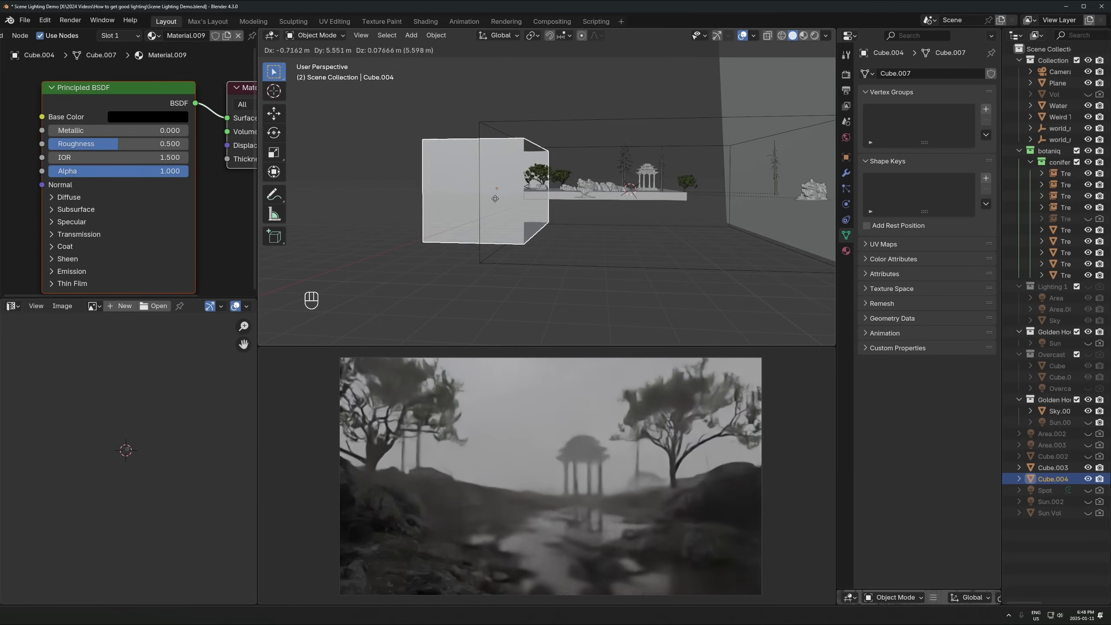
click(514, 199)
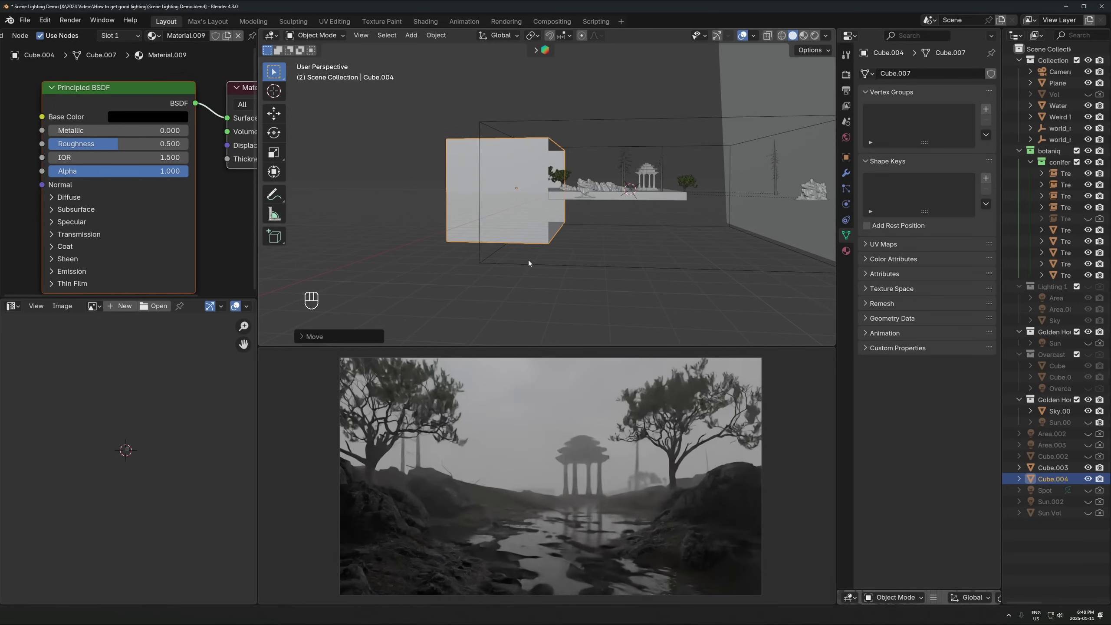
scroll(554, 227, up, 2)
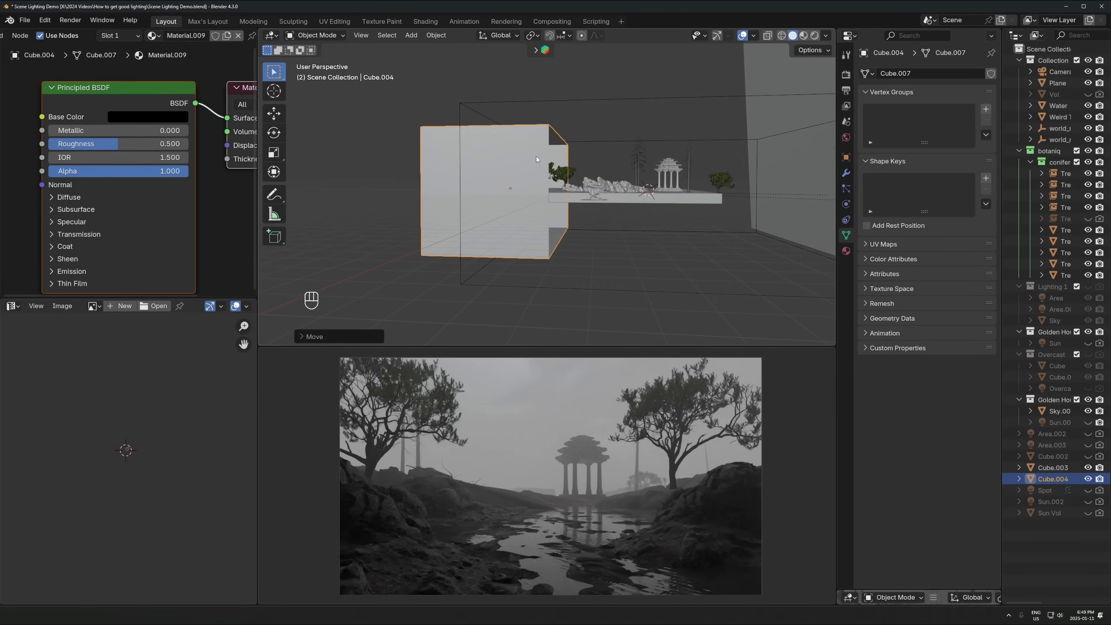
scroll(482, 218, up, 2)
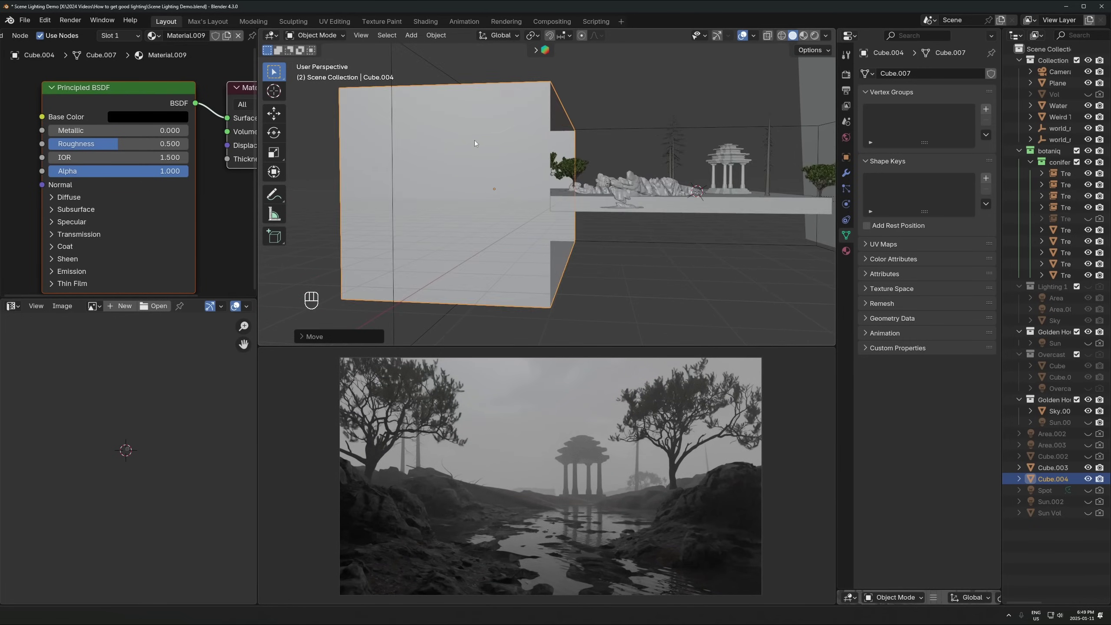
- Examine how shifting the open block along Y affects the render, and inspect the setup from the camera view and from outside
key(g)
key(y)
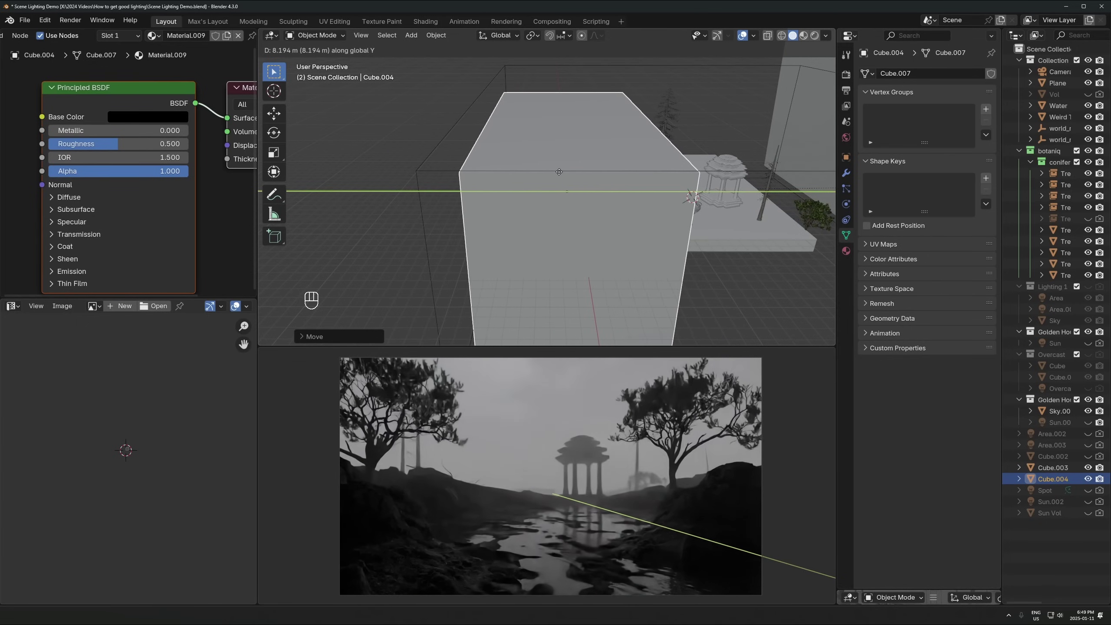
key(Escape)
key(g)
key(y)
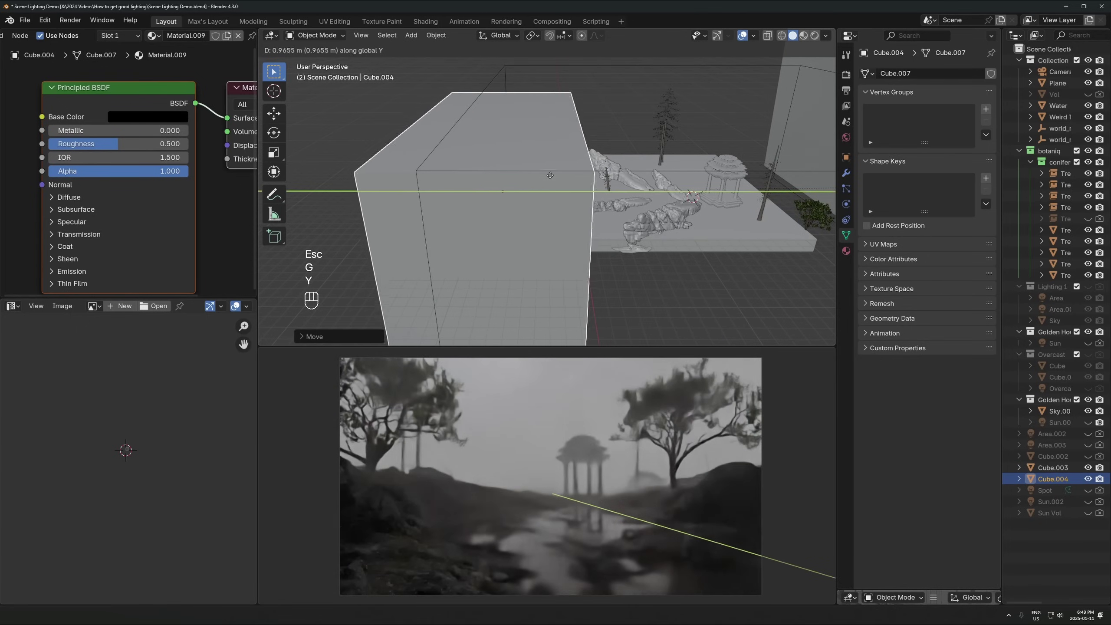
key(Escape)
key(KP_0)
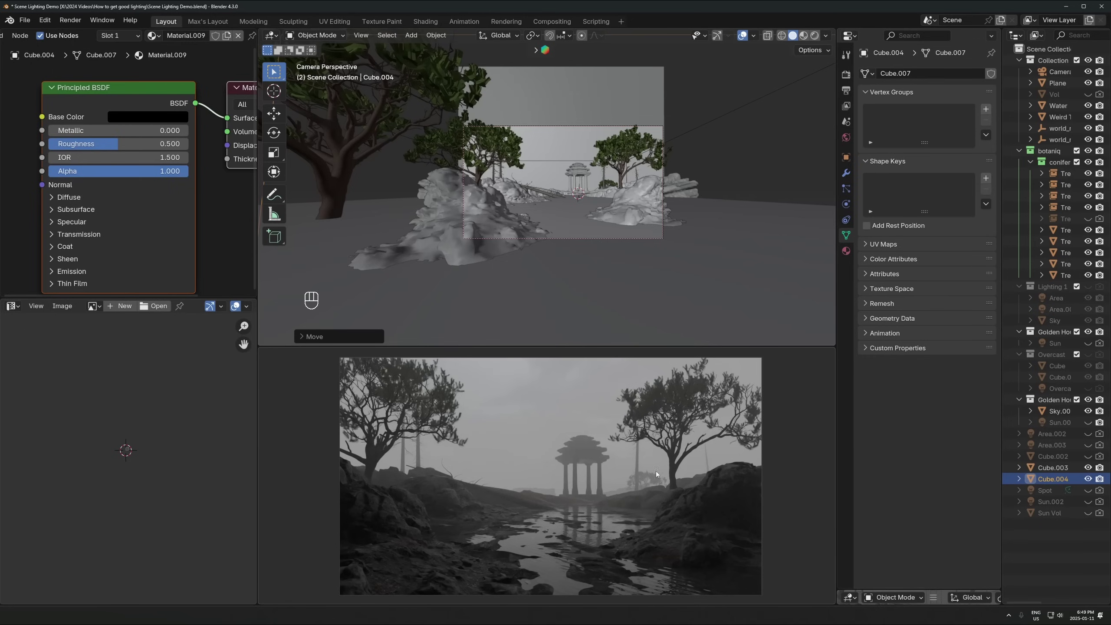
scroll(726, 445, up, 3)
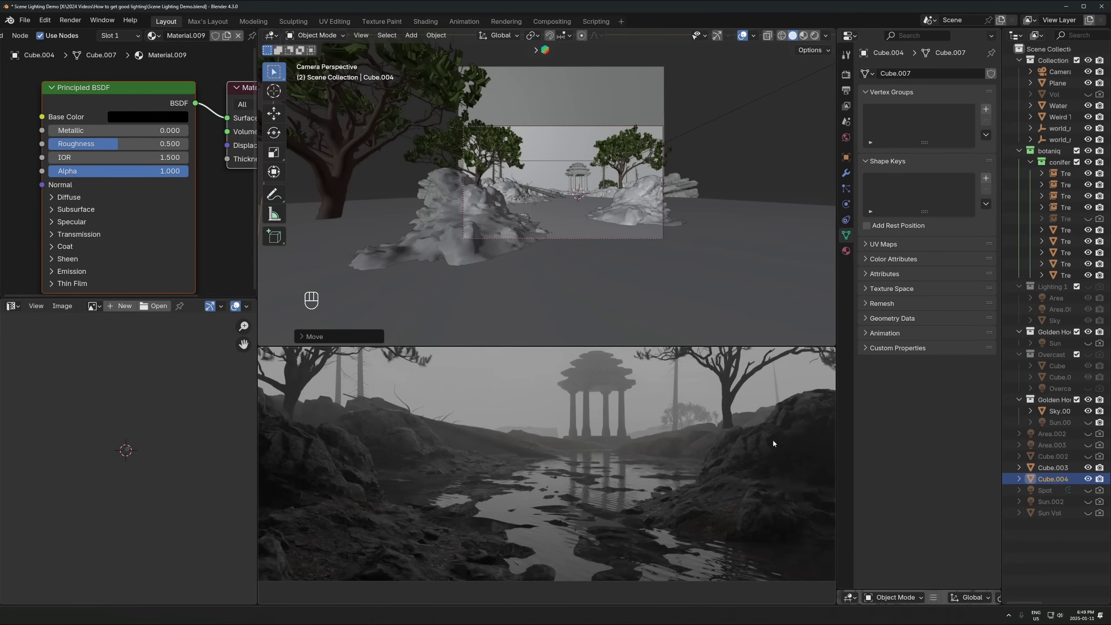
middle_drag(668, 262, 526, 244)
key(g)
key(z)
key(Escape)
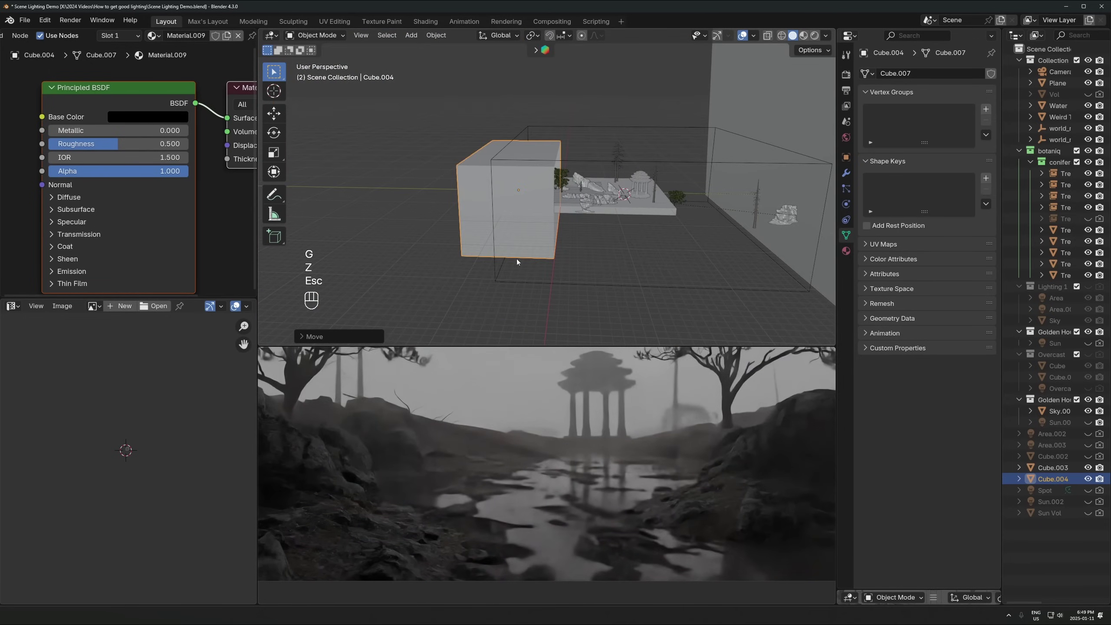
scroll(604, 215, up, 5)
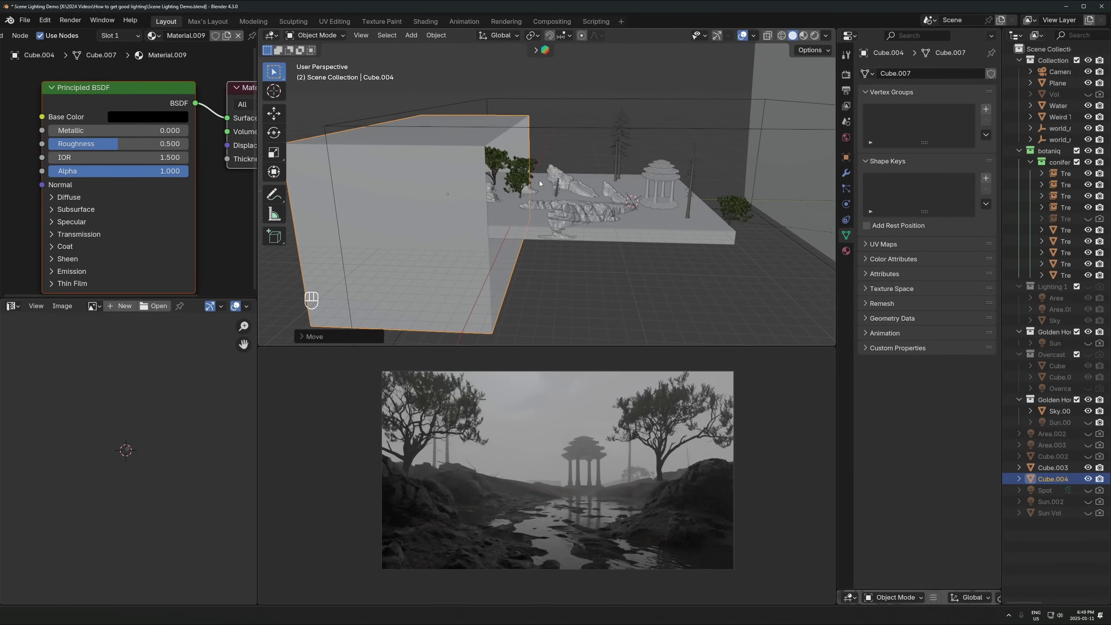
scroll(504, 211, up, 5)
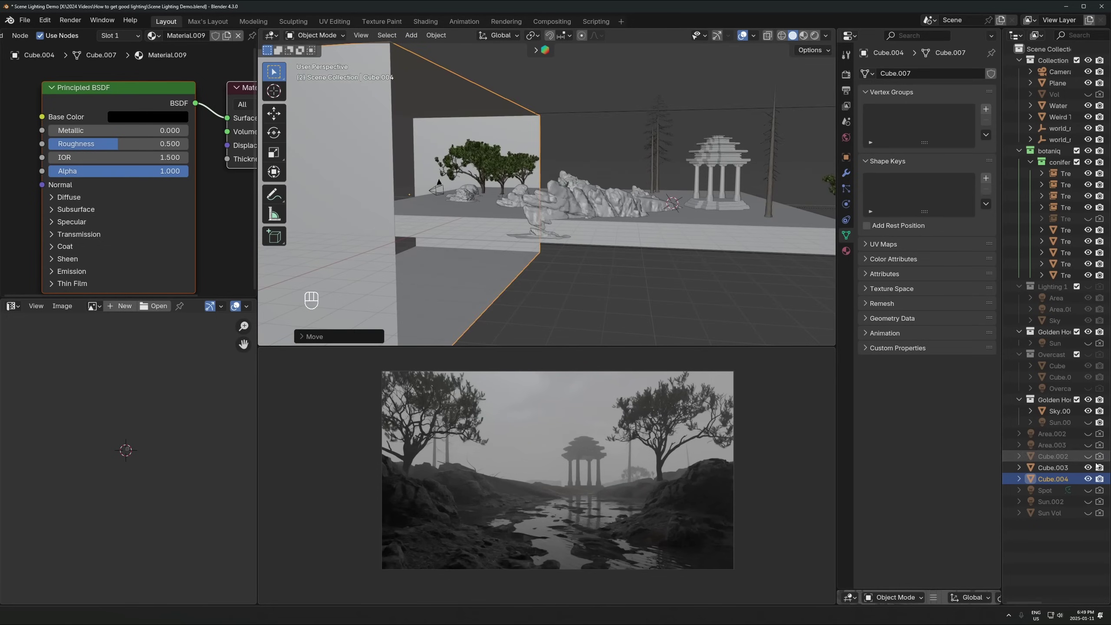
- Compare the rendered scene with the black block hidden and shown
click(1089, 479)
click(1089, 479)
click(1088, 479)
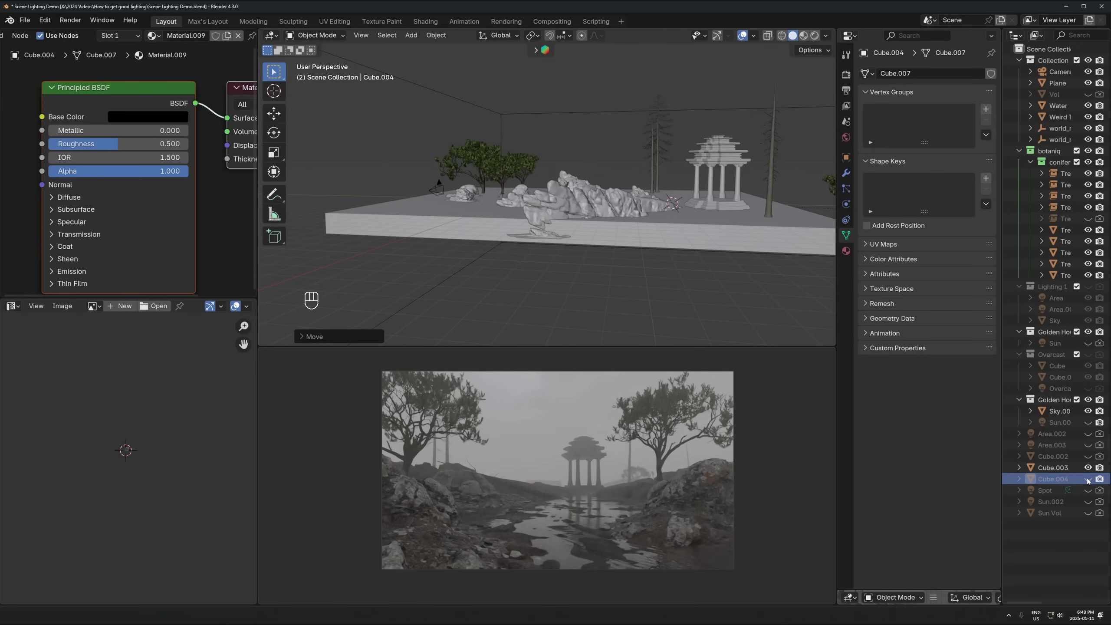
click(1088, 479)
click(1089, 479)
click(1089, 479)
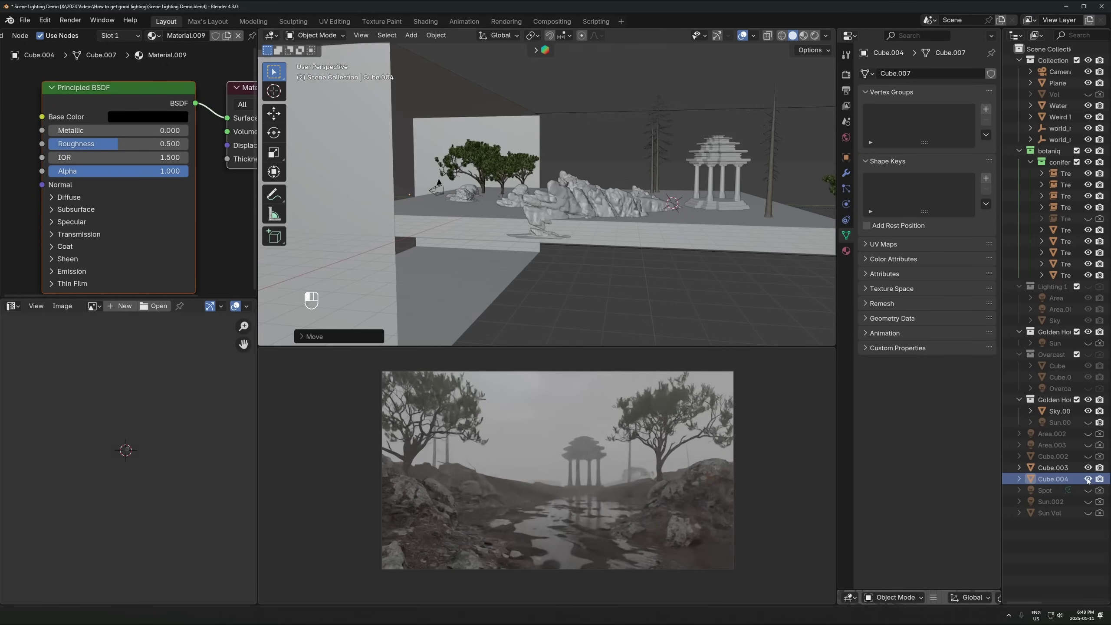
- Add an area light to the scene and raise it high above the ground platform
click(484, 126)
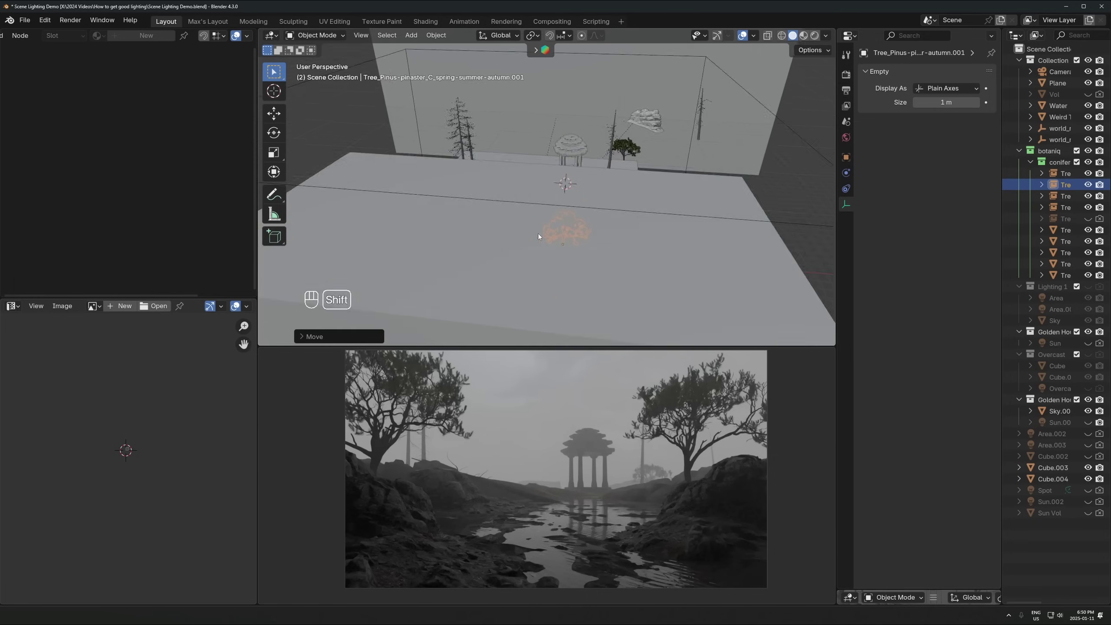
middle_drag(538, 232, 511, 247)
key(shift+a)
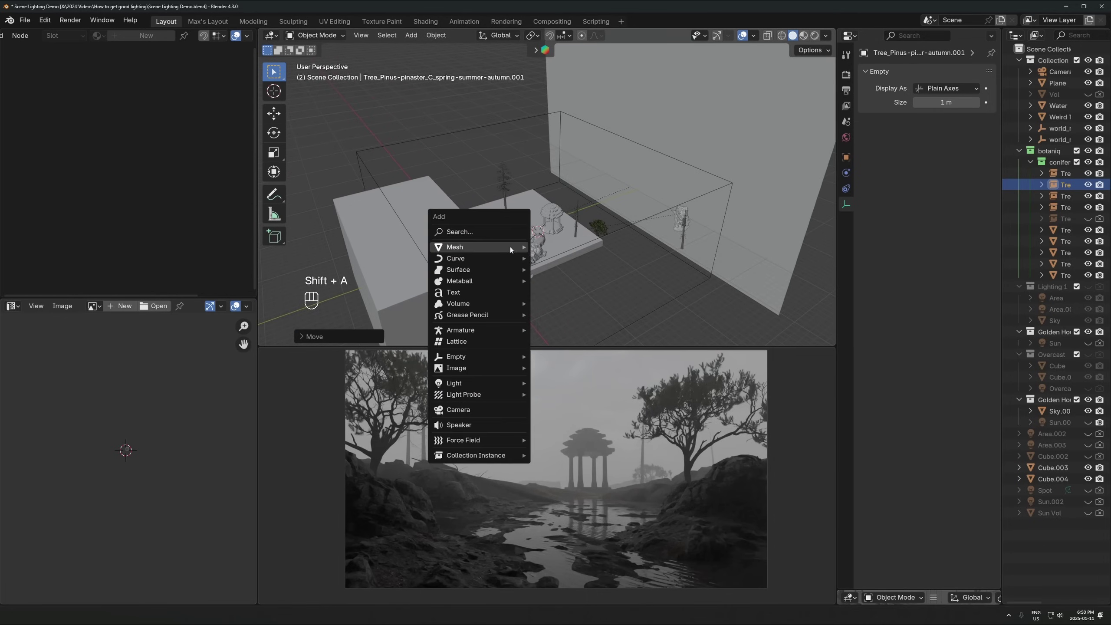
mouse_move(503, 383)
click(551, 423)
key(g)
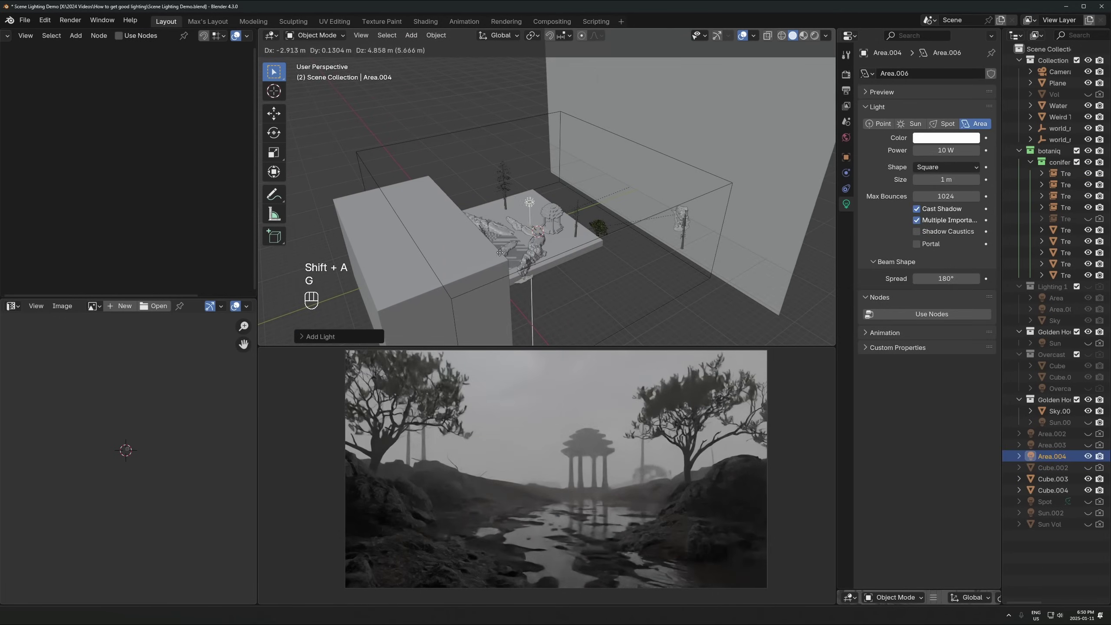
click(541, 347)
- Set the area light's power to 111111 W and move the light off to the side of the scene
click(923, 151)
text(111111)
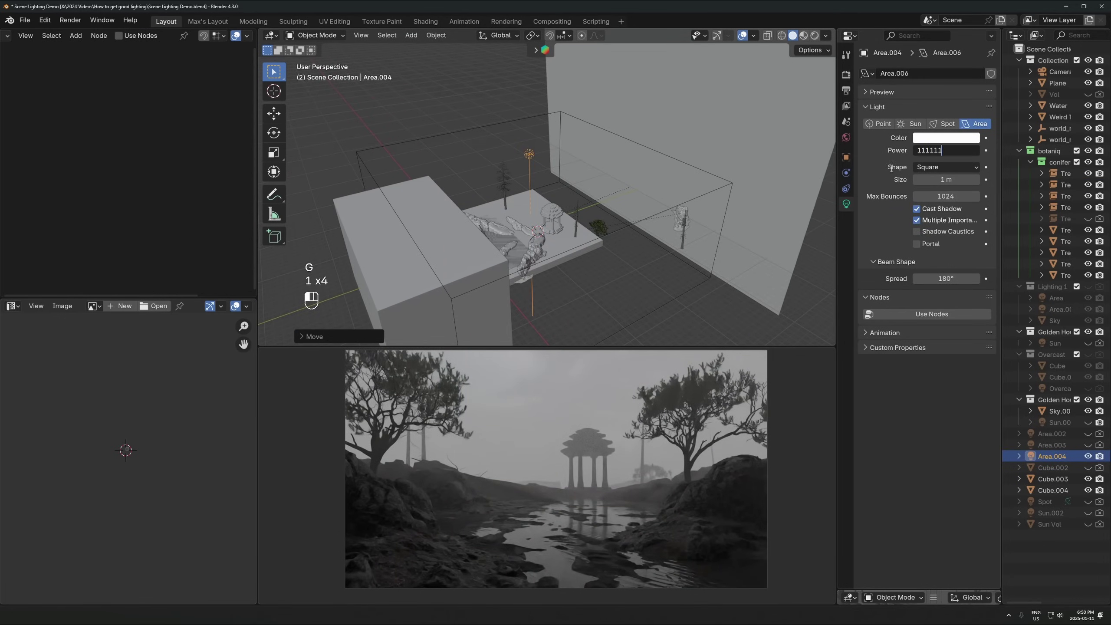
key(Return)
middle_drag(431, 196, 674, 144)
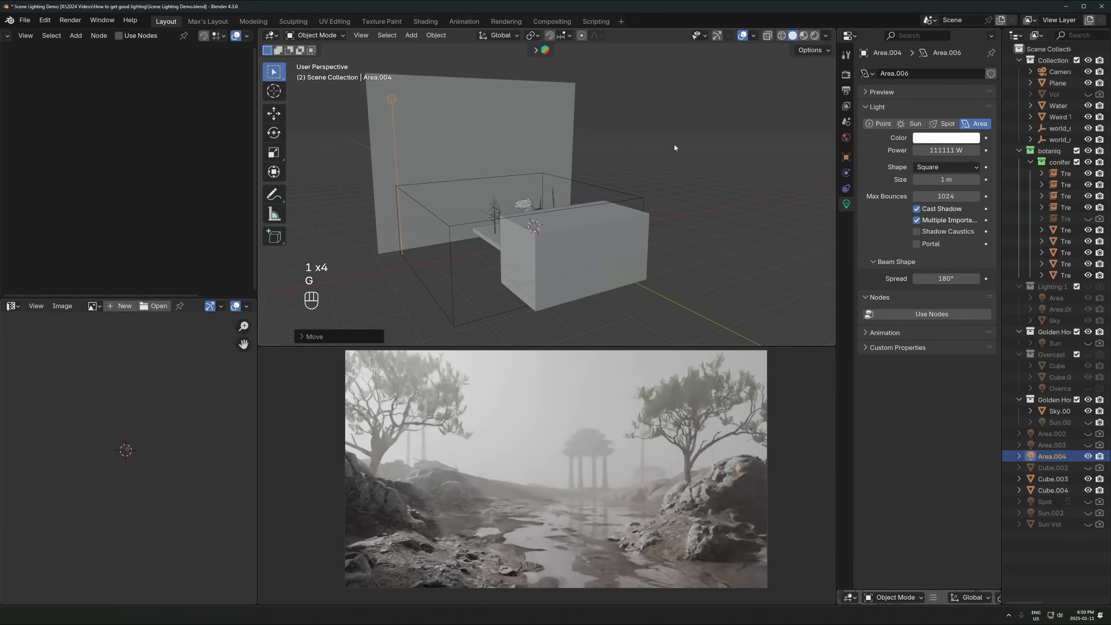
- Set the area light's power to 11111 W and its size to 5.95 m
click(923, 150)
click(923, 150)
key(Return)
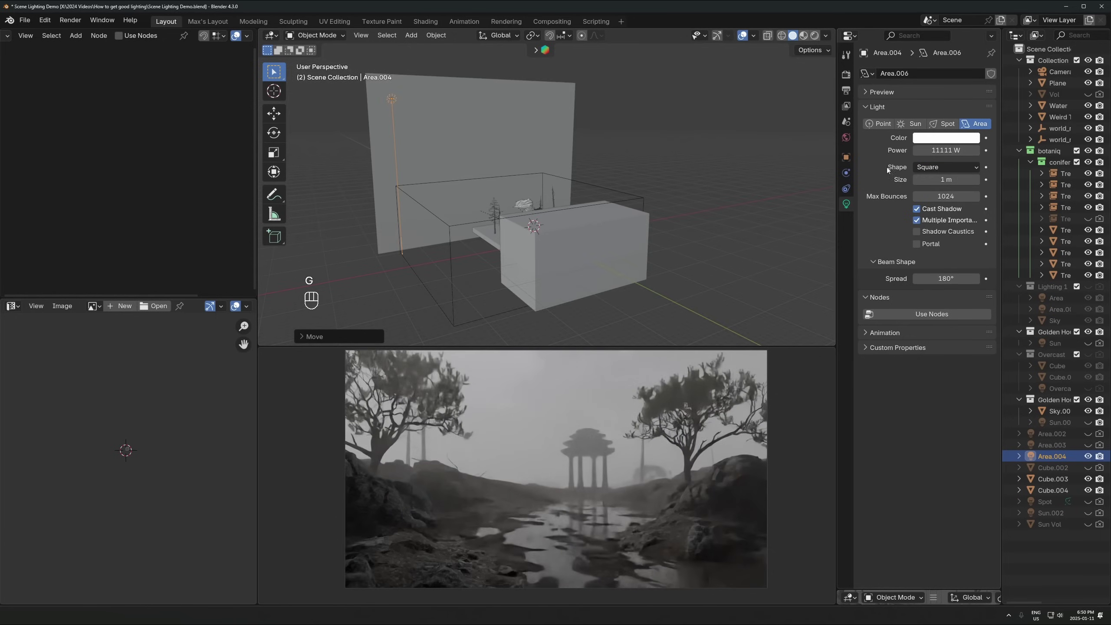
middle_drag(525, 197, 631, 196)
drag(946, 180, 981, 180)
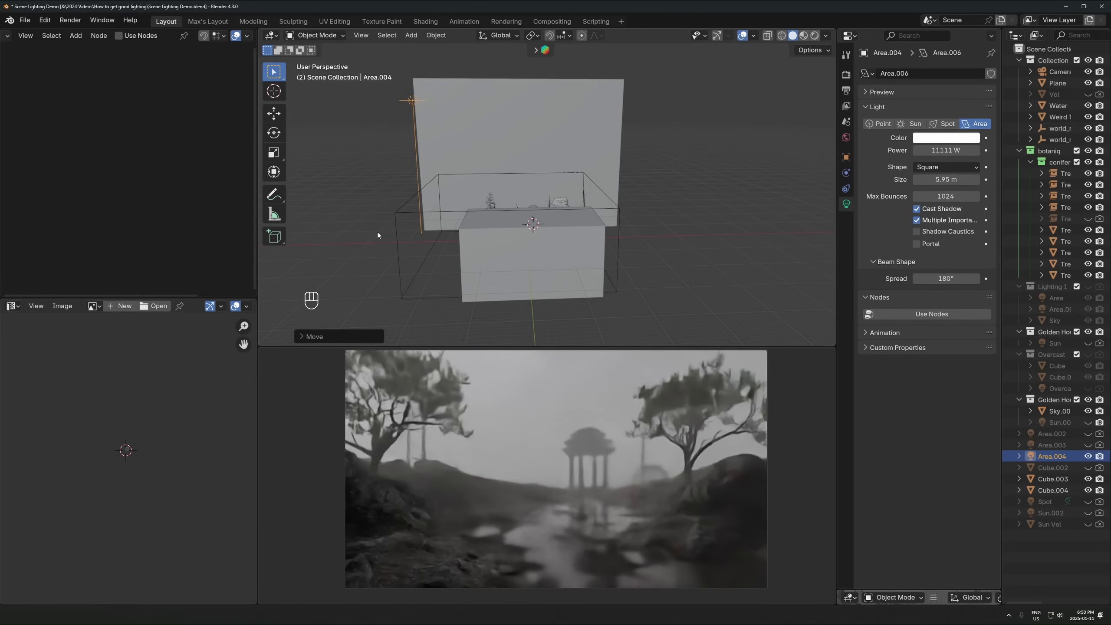
- Reposition the area light beside the scene, rotate it to shine sideways onto the ground platform, and shift it in the horizontal plane
key(g)
click(434, 215)
middle_drag(433, 215, 492, 233)
scroll(491, 233, down, 2)
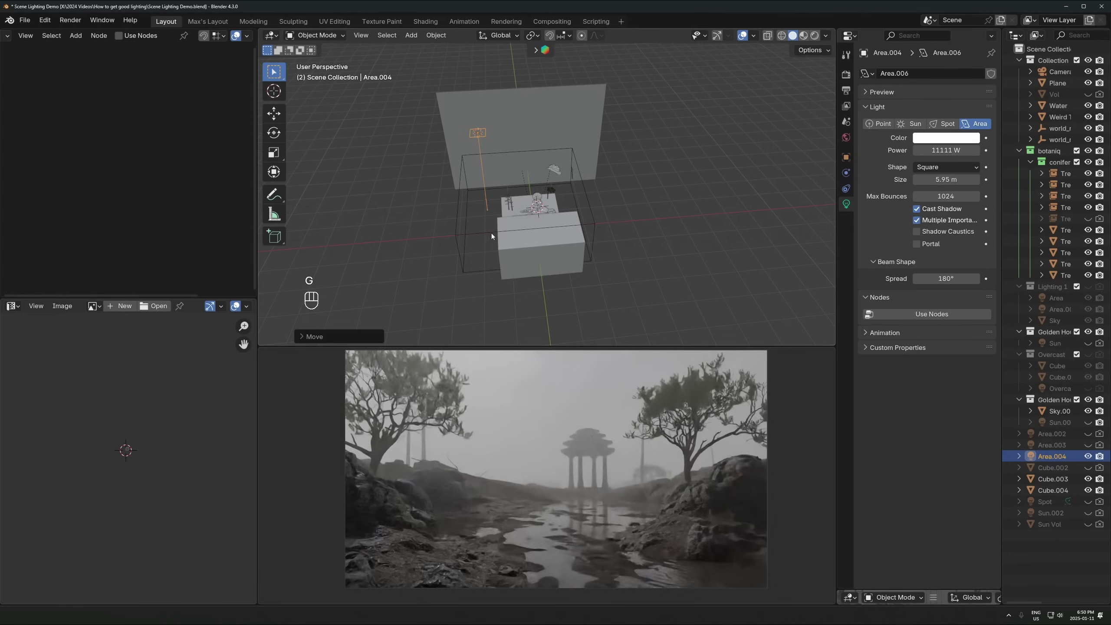
key(r)
click(638, 167)
key(g)
key(shift+z)
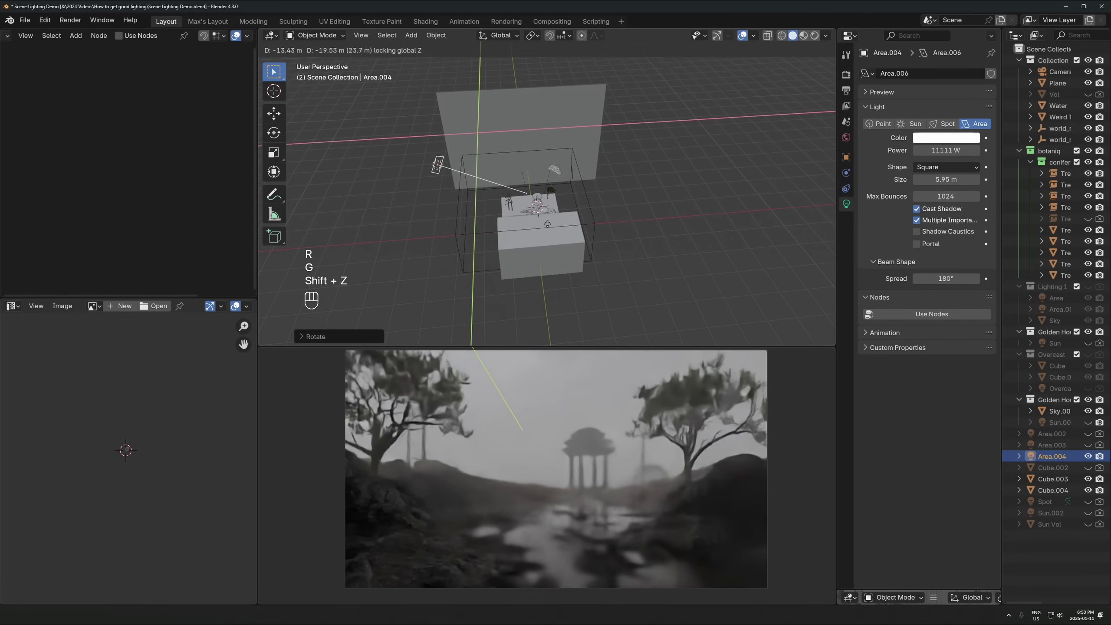
click(541, 201)
key(g)
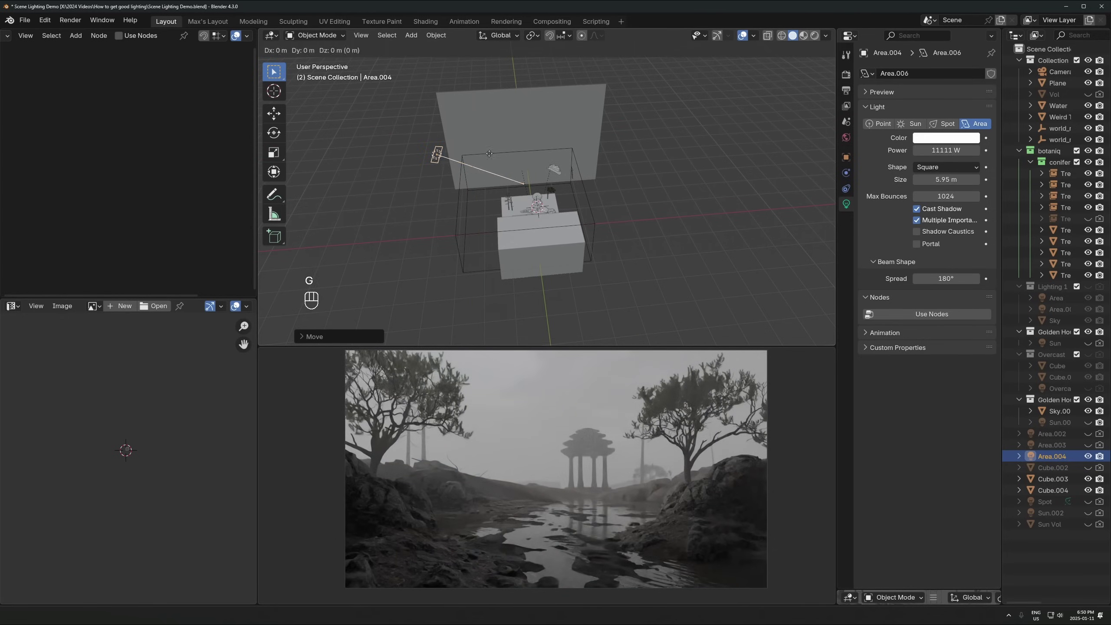
key(z)
key(z)
key(alt+r)
key(g)
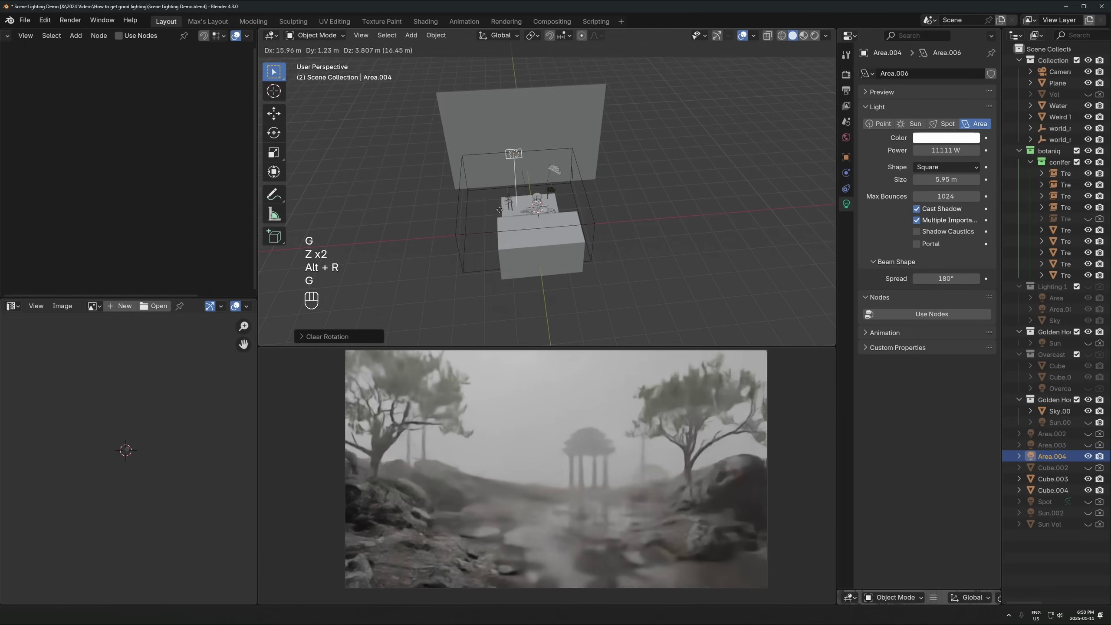
key(Escape)
key(ctrl+z)
key(ctrl+z)
- Clear the area light's rotation so it points straight down, and reposition it in the horizontal plane
key(alt+r)
key(g)
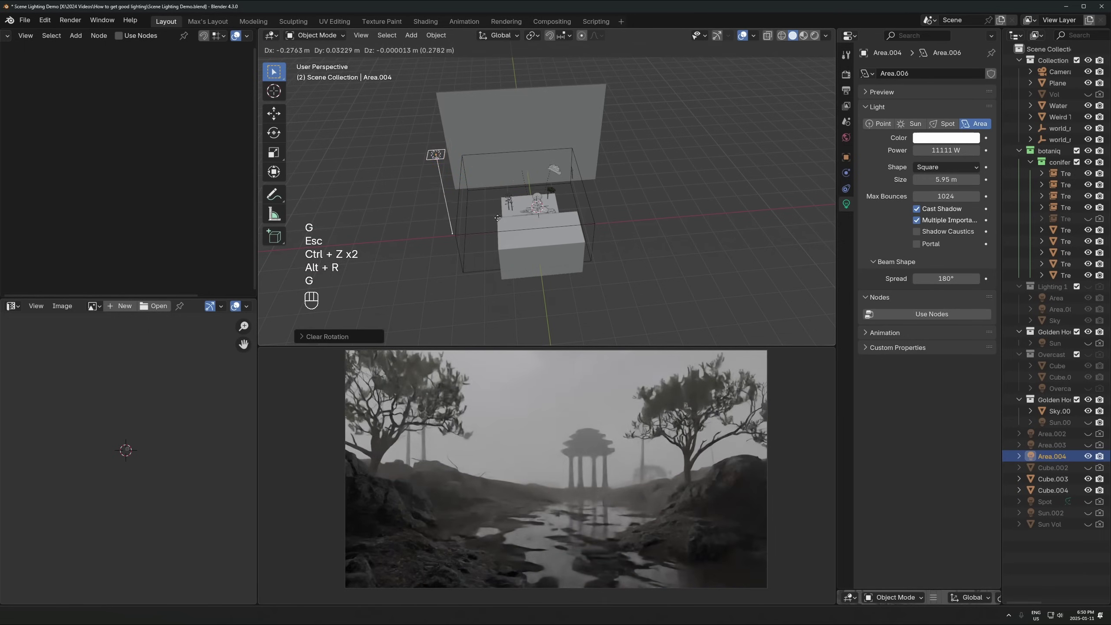
key(g)
key(shift+z)
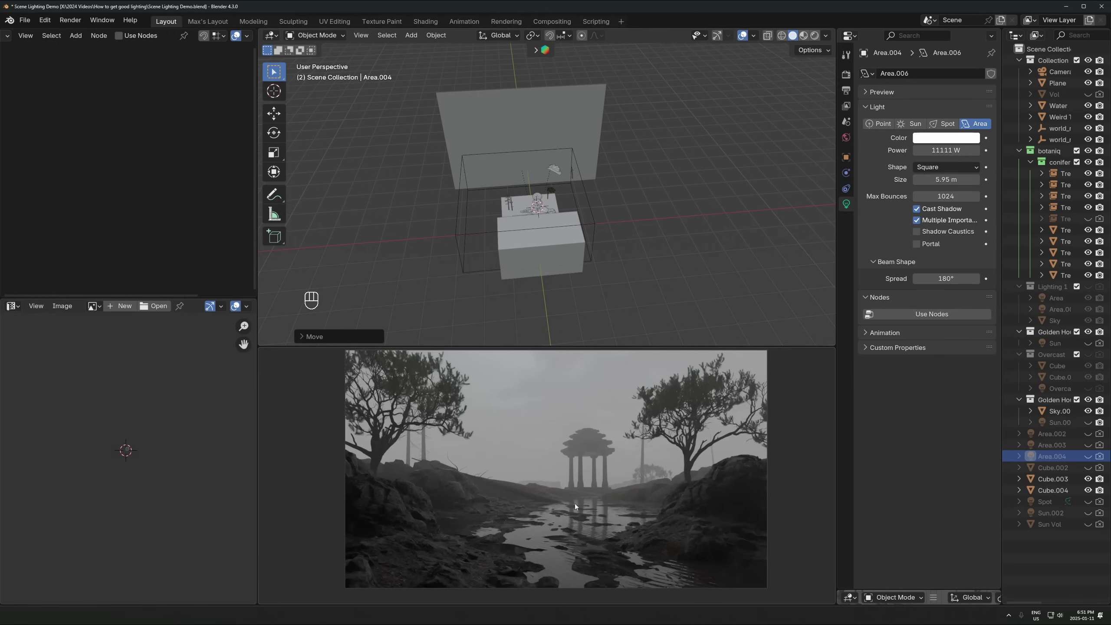
- Select the black block that encloses the camera
click(544, 259)
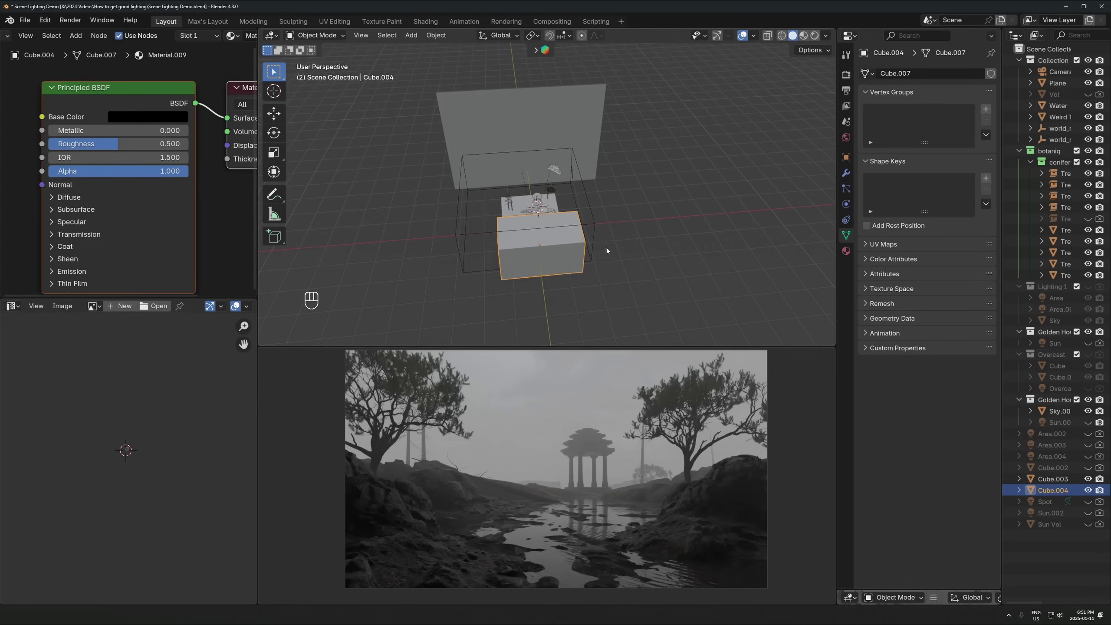